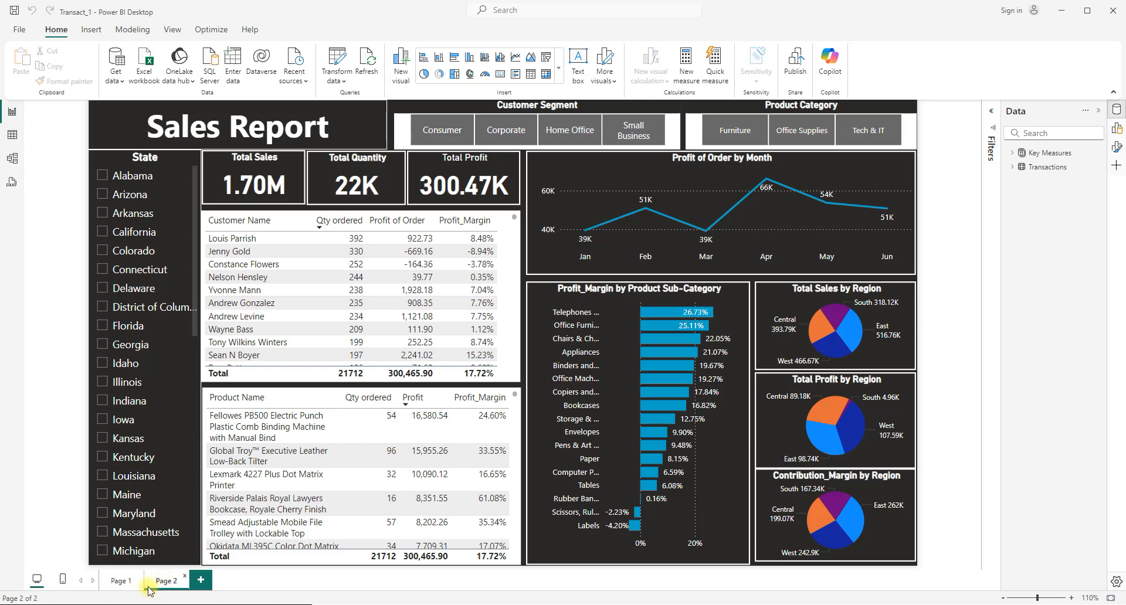
# - View Page 1 of the finished sales report, and start a blank report in a new Power BI Desktop window
pyautogui.click(121, 582)
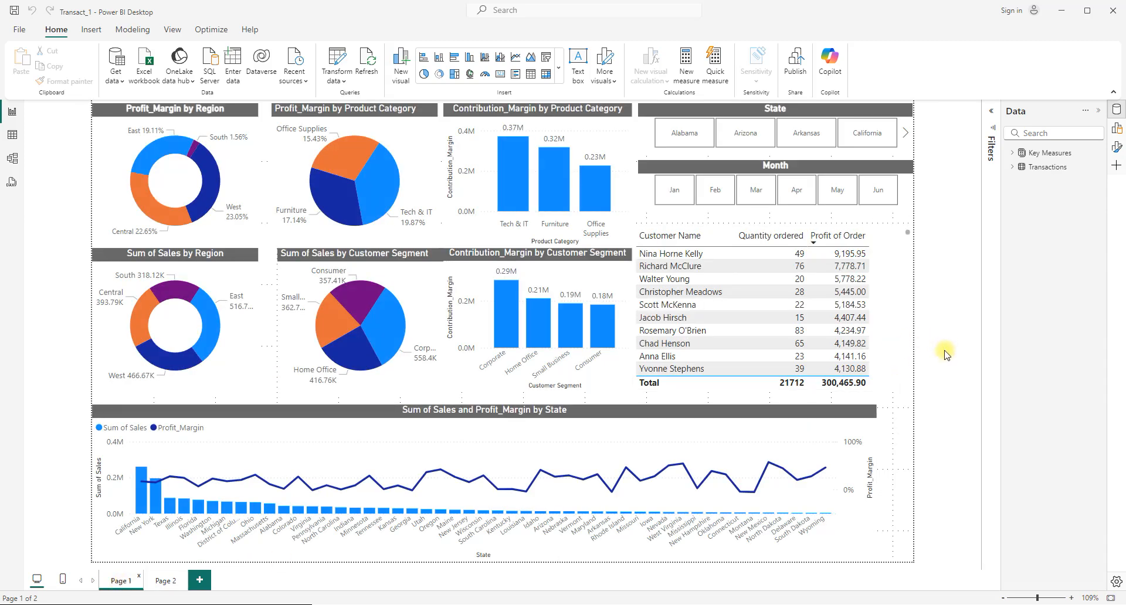
pyautogui.press('super')
pyautogui.write('power')
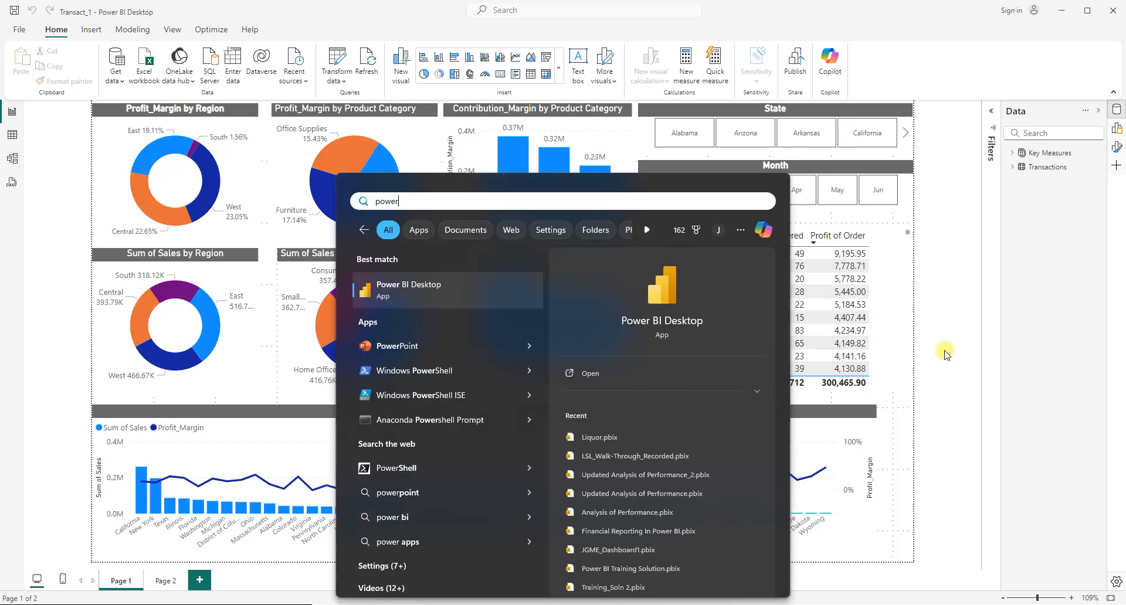
pyautogui.press('Return')
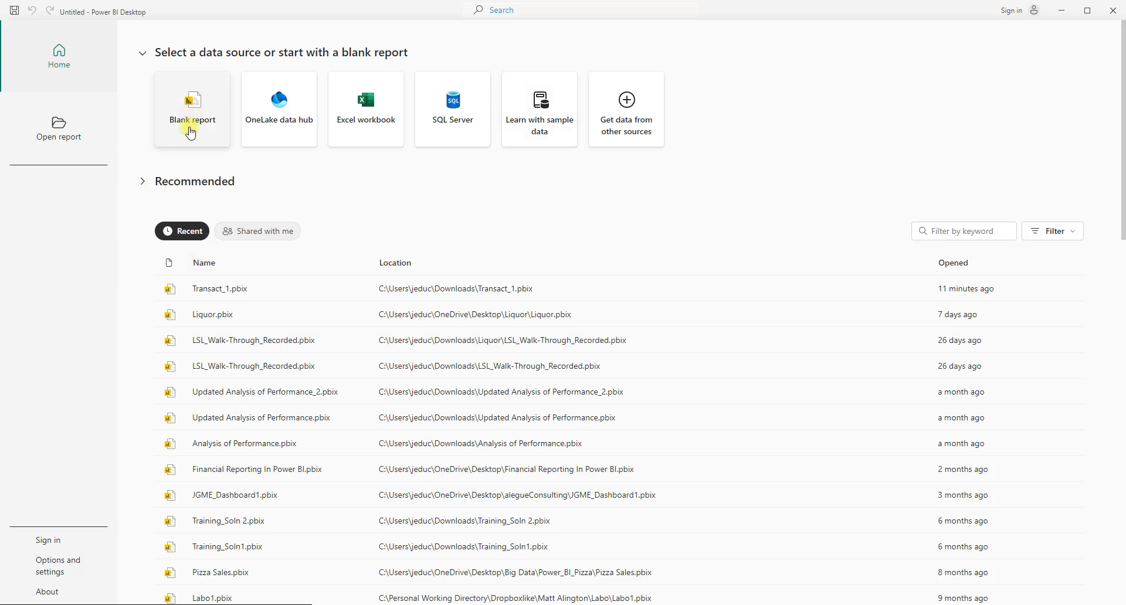
pyautogui.click(196, 124)
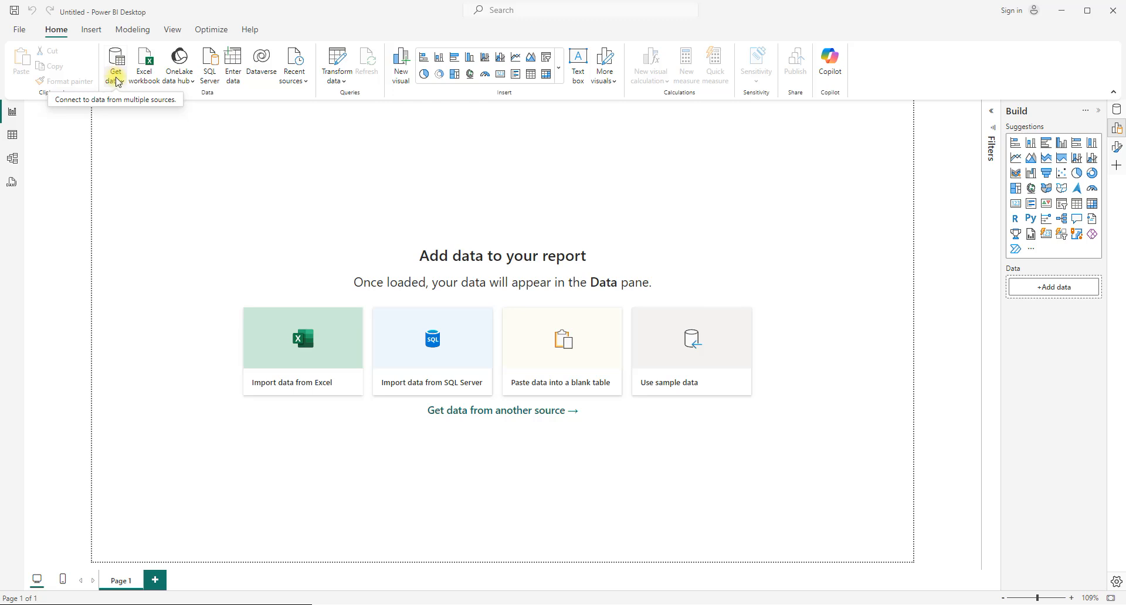
# - Import the Transactions sheet from Your Office Home Retailer Data.xlsx and open it in Power Query Editor for transformation
pyautogui.click(301, 339)
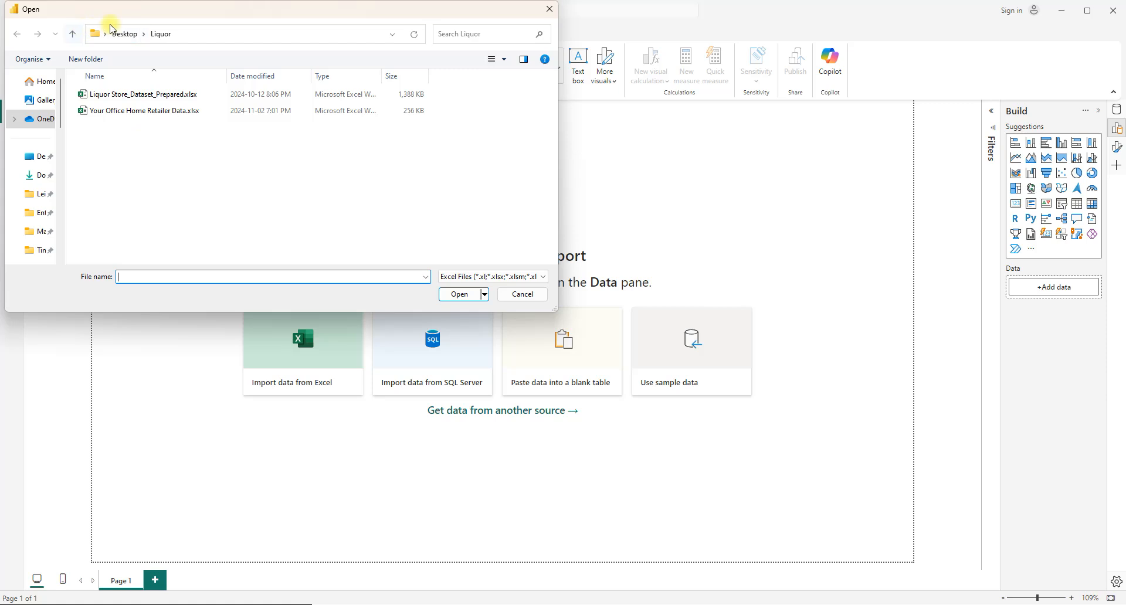
pyautogui.click(136, 111)
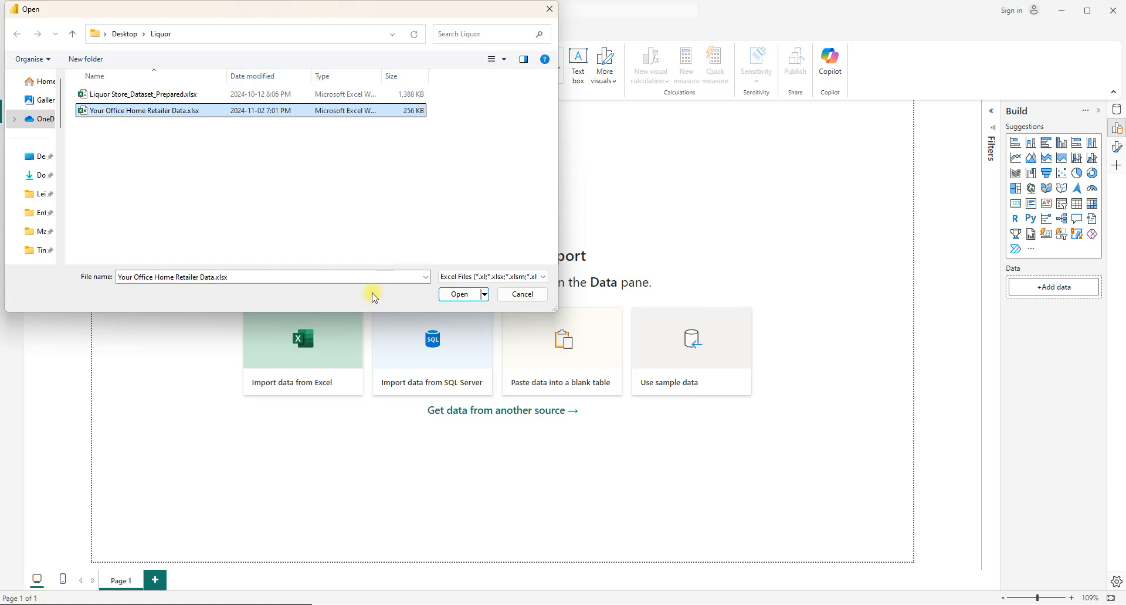
pyautogui.click(458, 294)
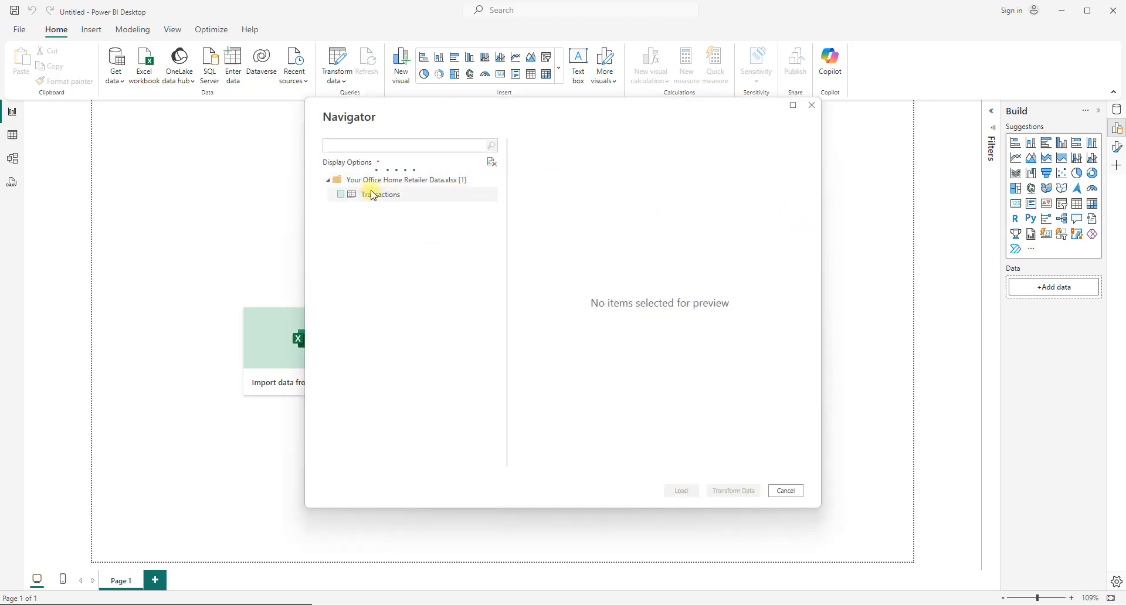
pyautogui.click(342, 196)
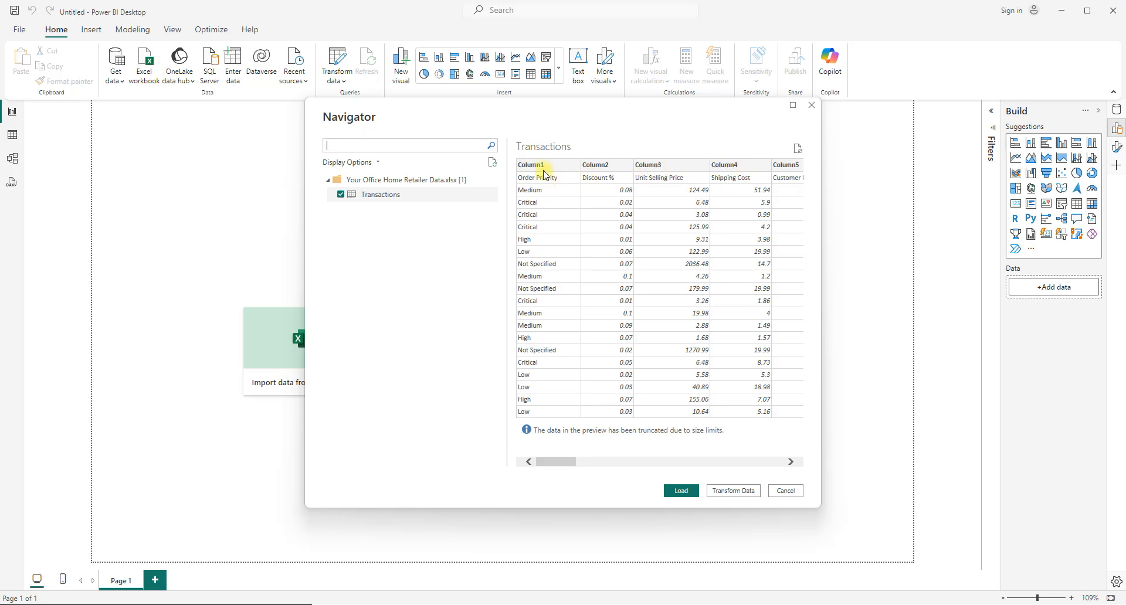
pyautogui.click(733, 492)
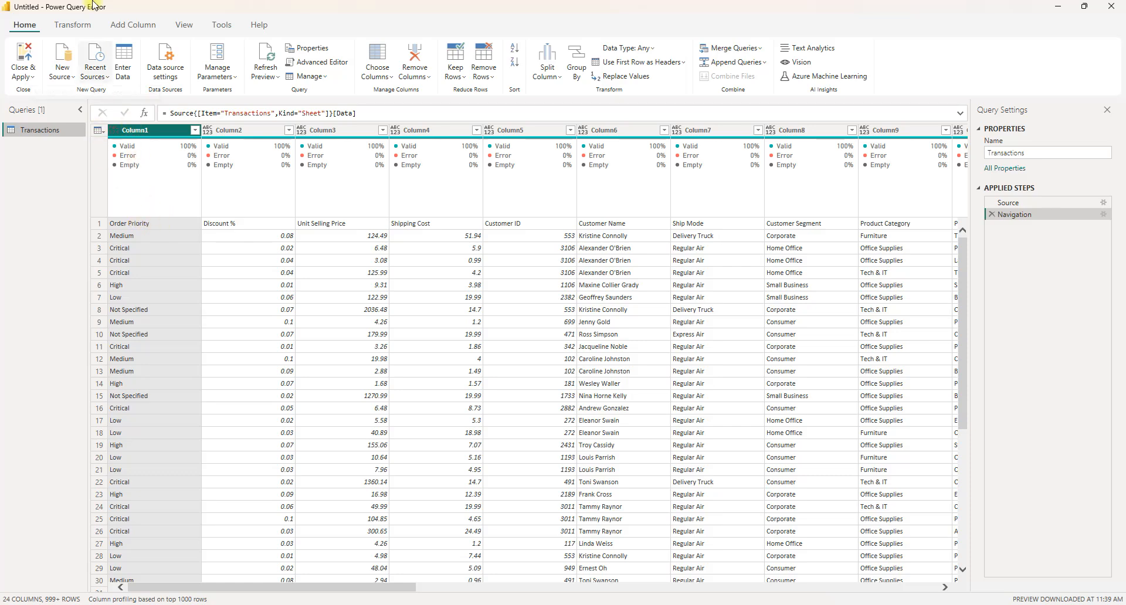
# - Promote the first row of the Transactions table to column headers
pyautogui.click(73, 26)
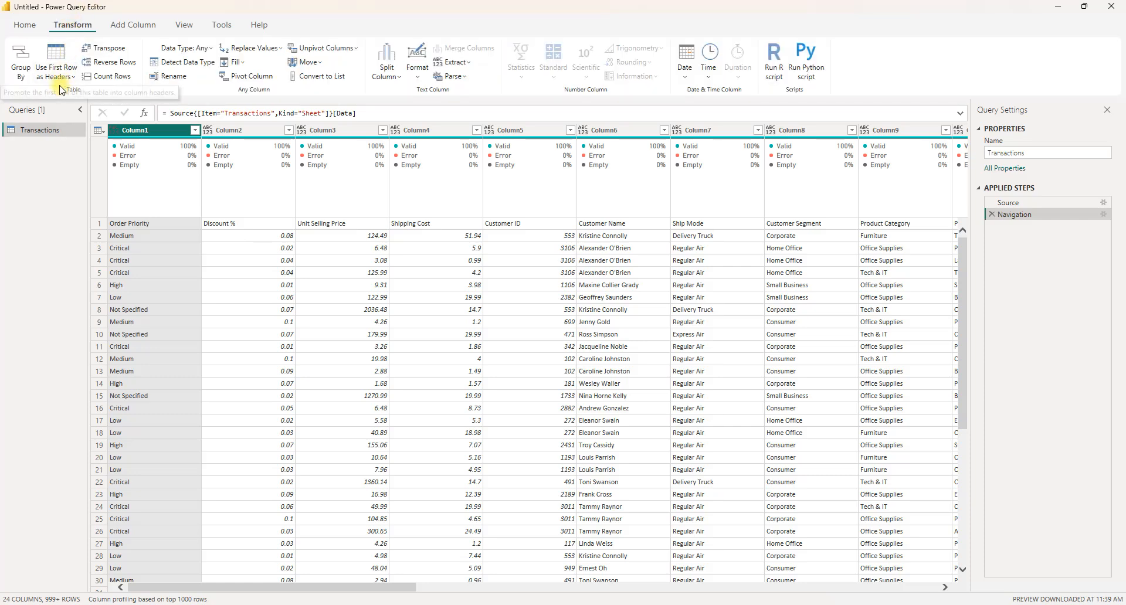
pyautogui.click(98, 131)
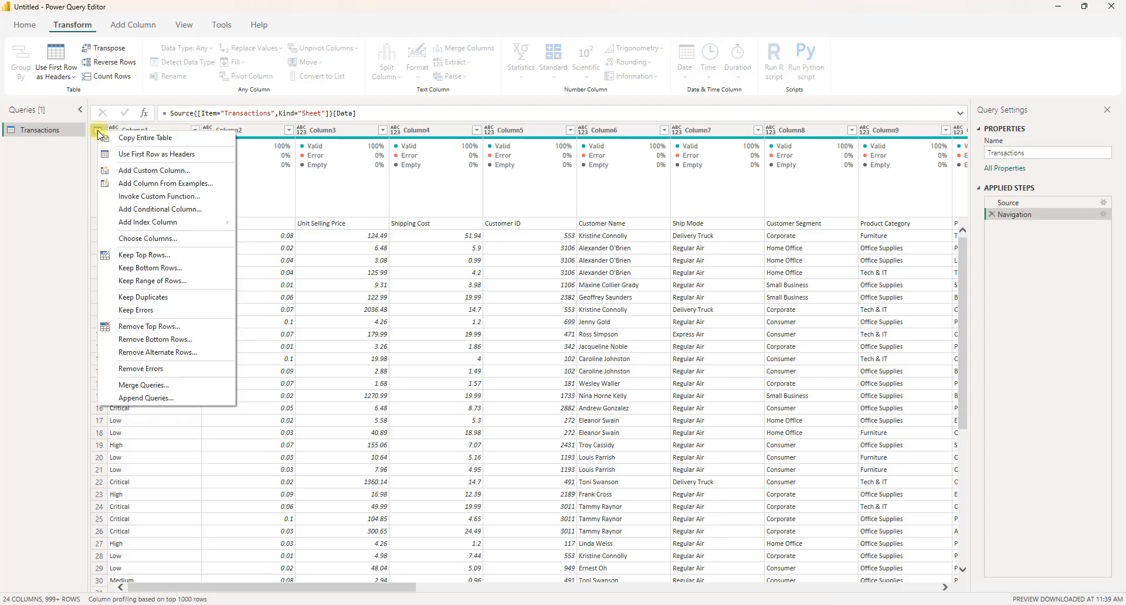
pyautogui.click(156, 154)
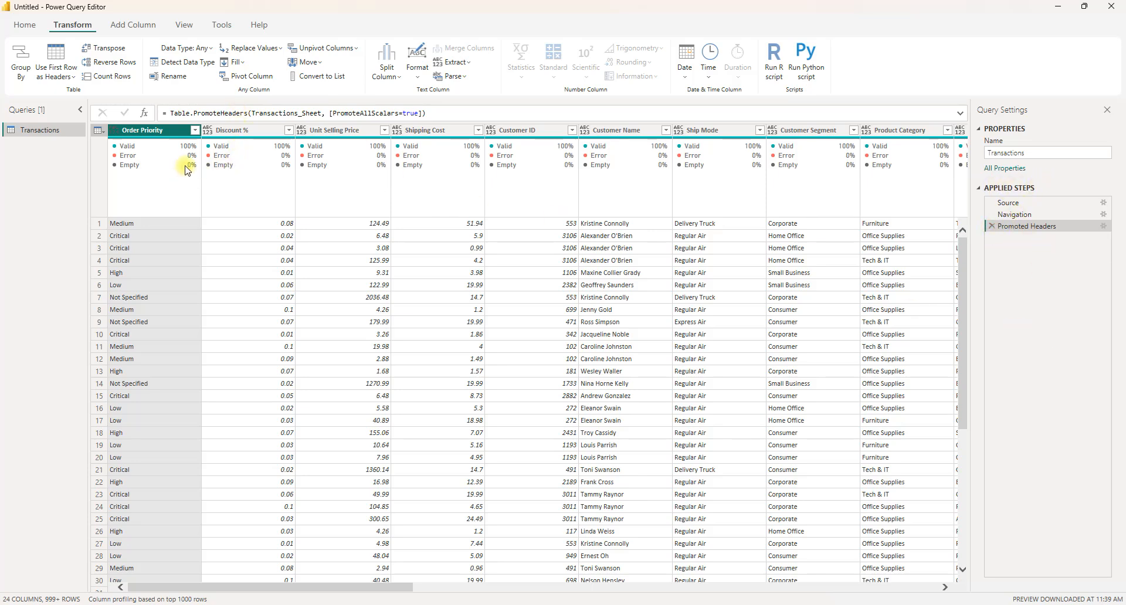
# - Select all columns of the Transactions table and detect their data types automatically
pyautogui.moveTo(150, 148)
pyautogui.hotkey('ctrl', 'a')
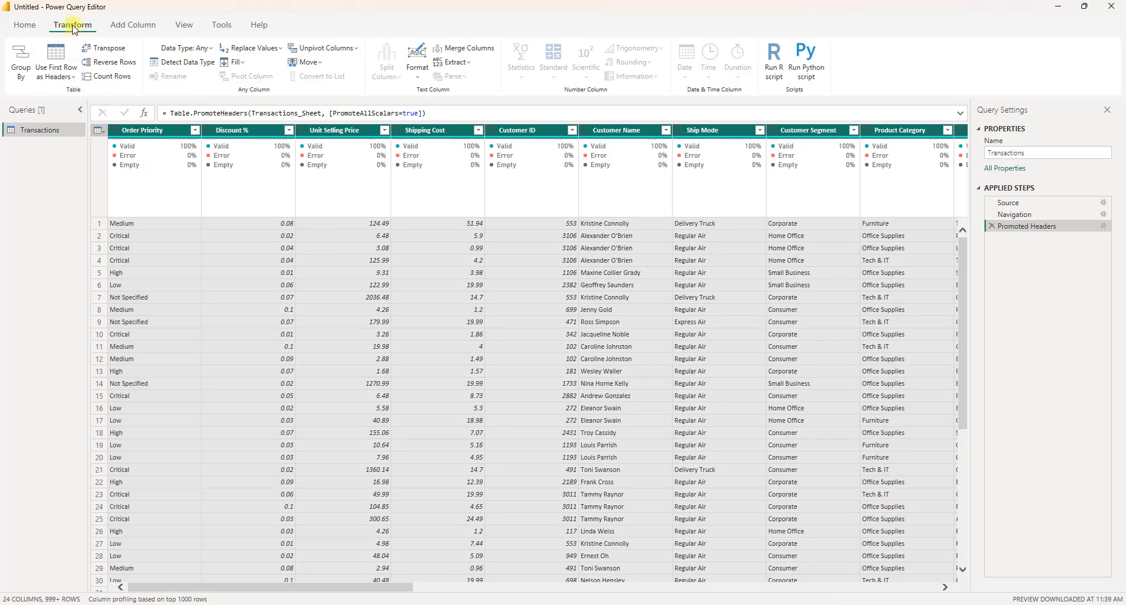
pyautogui.click(200, 62)
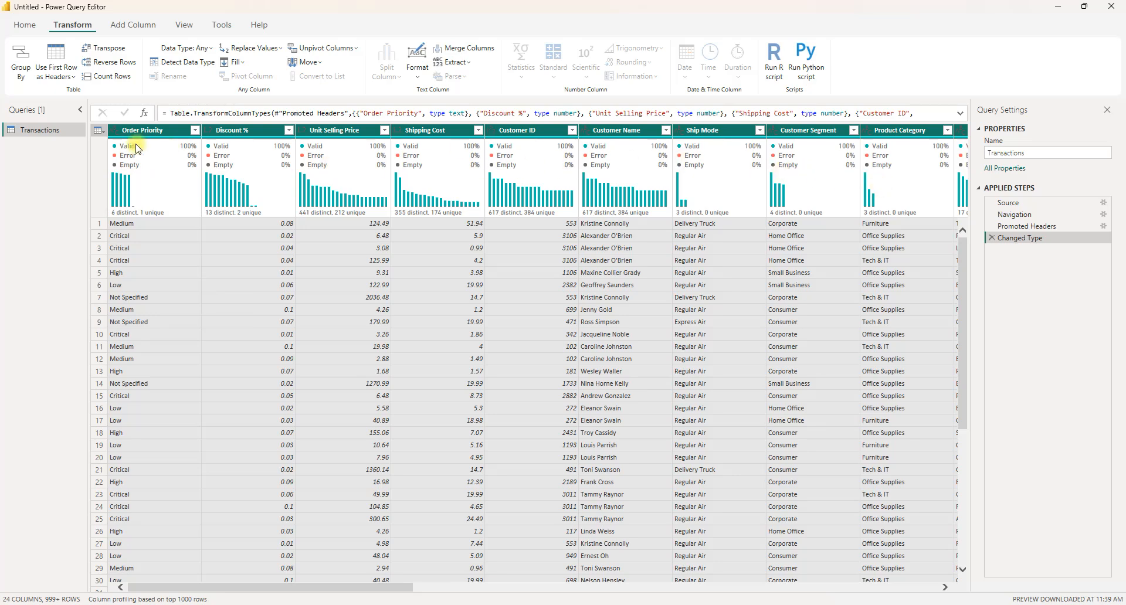
# - Switch the column quality and column distribution previews off and back on for the Transactions table
pyautogui.click(181, 25)
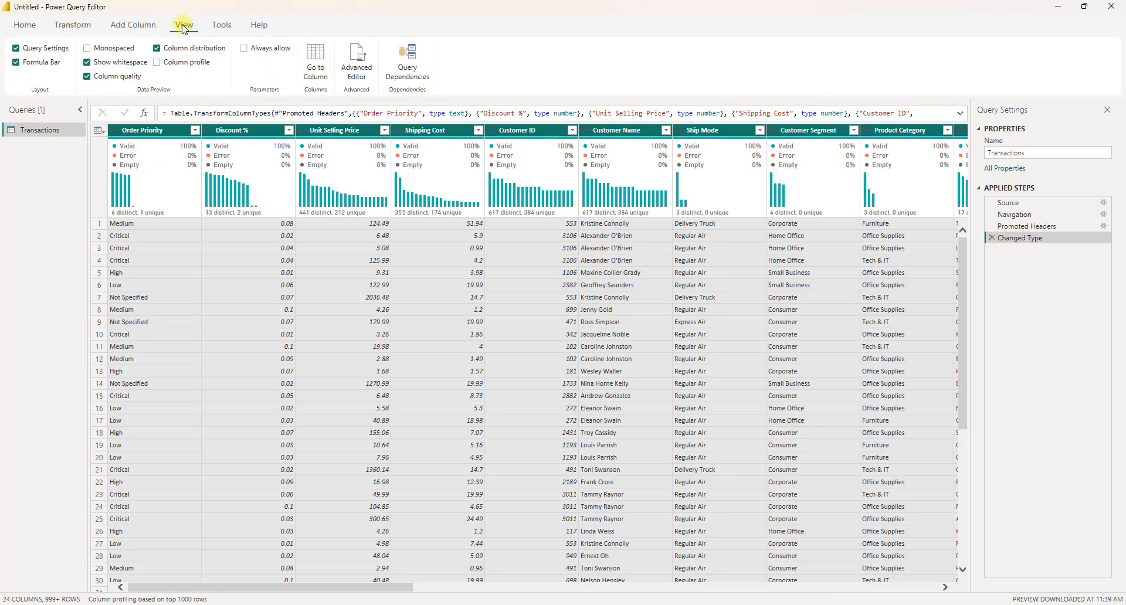
pyautogui.click(87, 78)
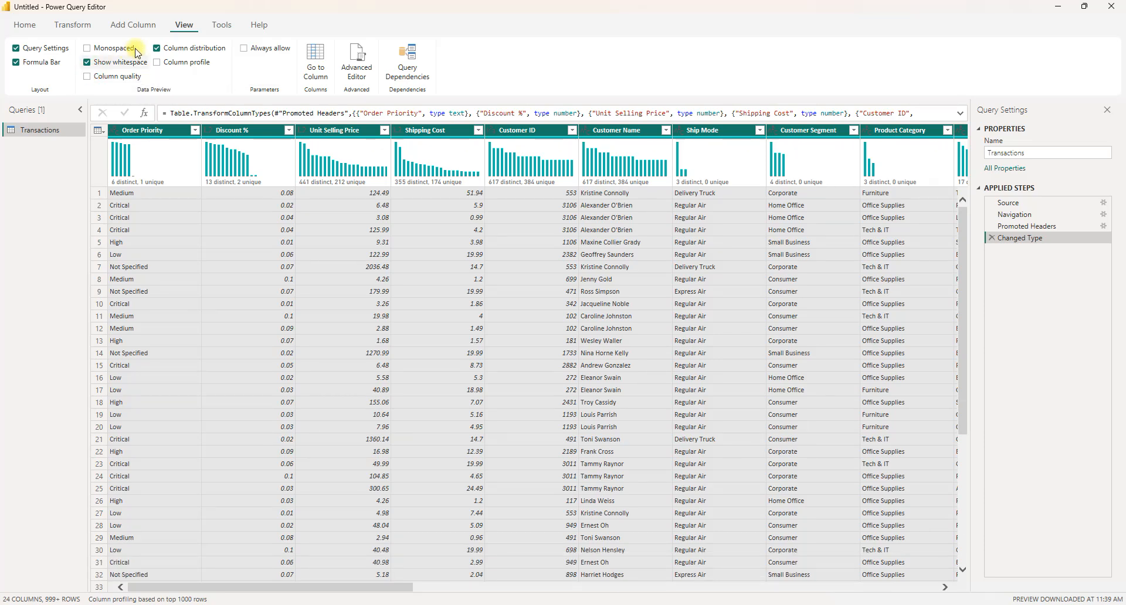
pyautogui.click(157, 49)
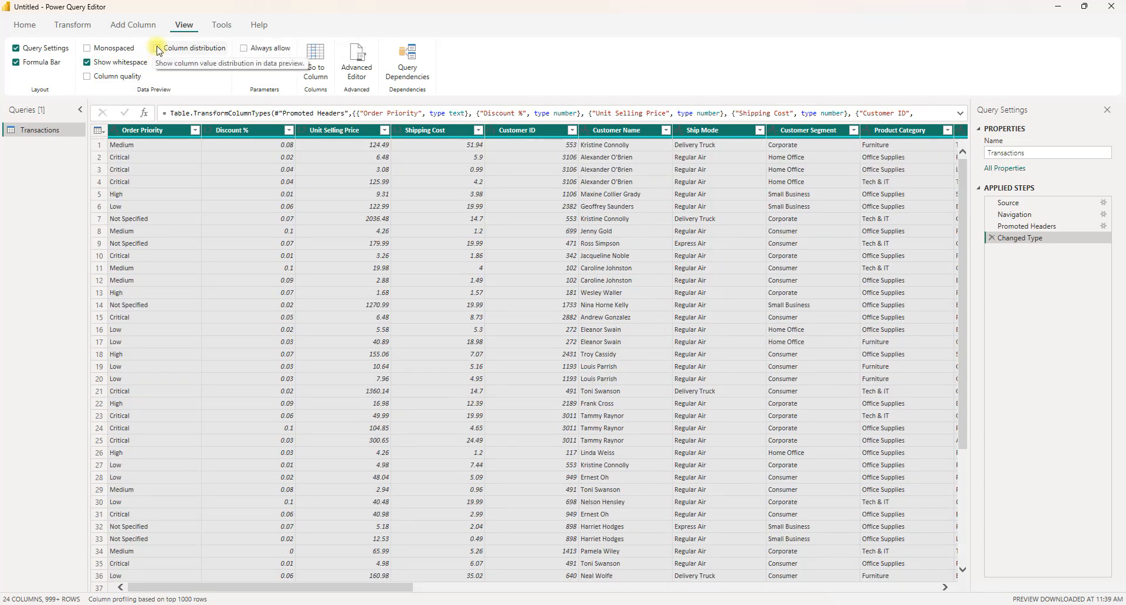
pyautogui.click(87, 79)
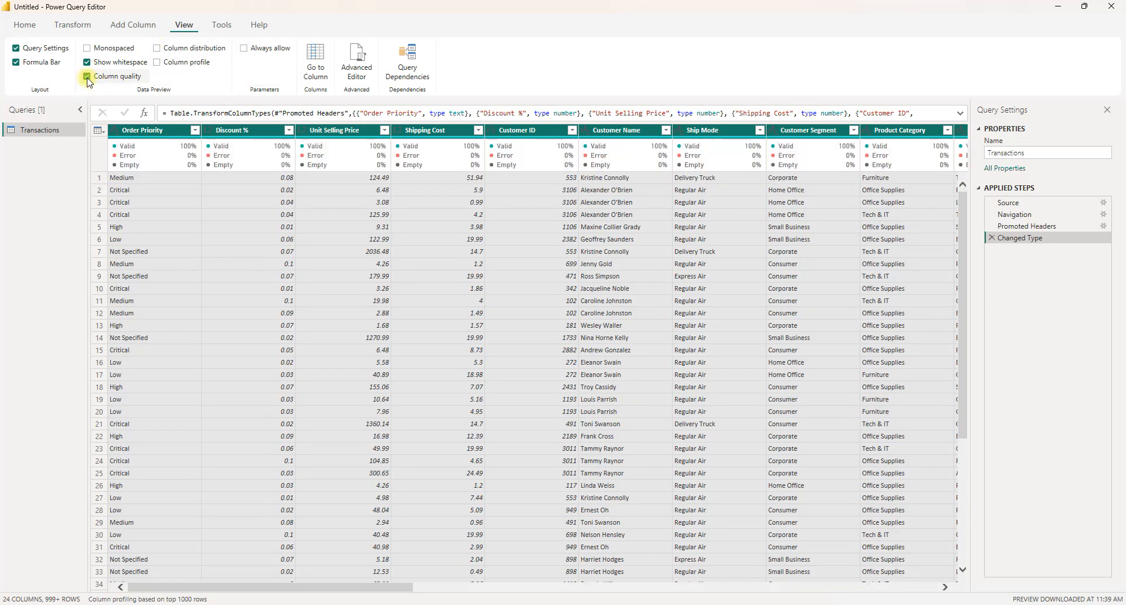
pyautogui.click(156, 48)
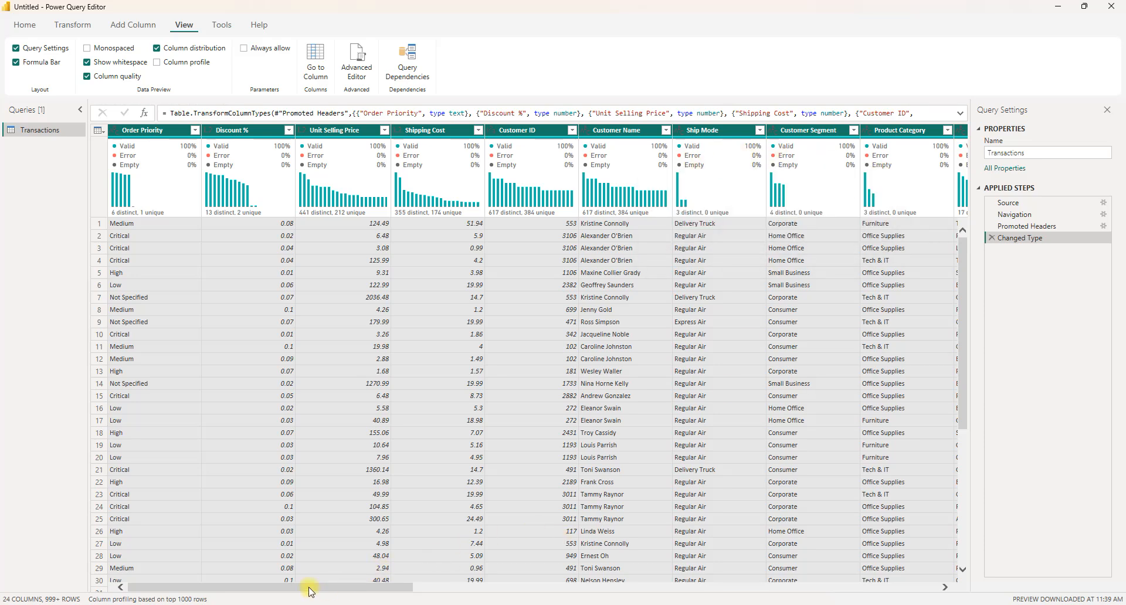
# - Examine the Transactions columns from Order Priority through Order ID, checking their quality and value distribution
pyautogui.moveTo(309, 587); pyautogui.dragTo(309, 587)
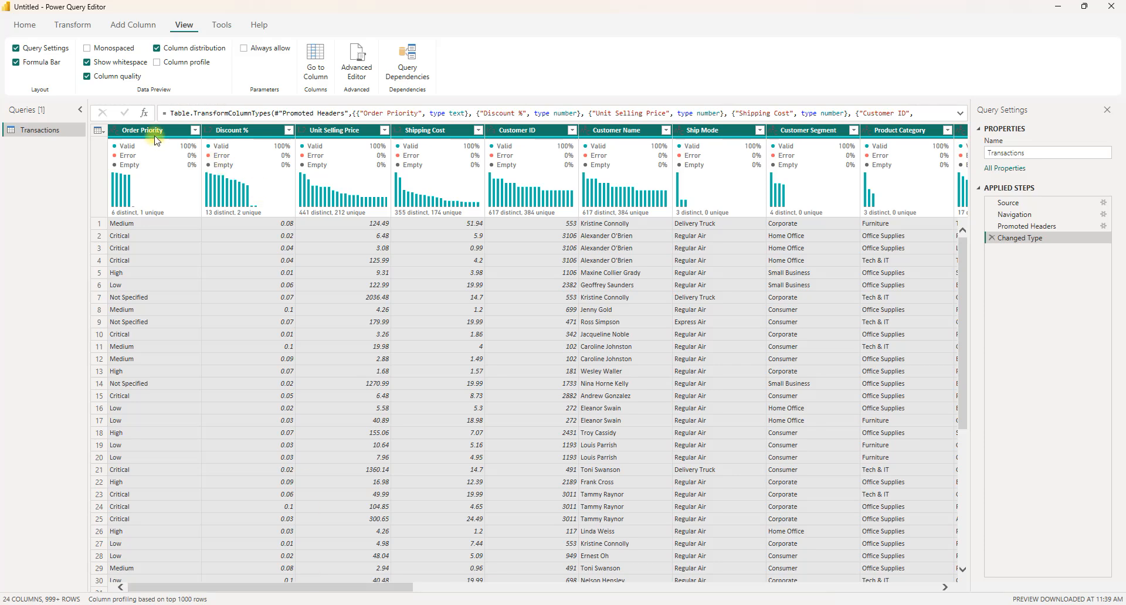
pyautogui.click(138, 130)
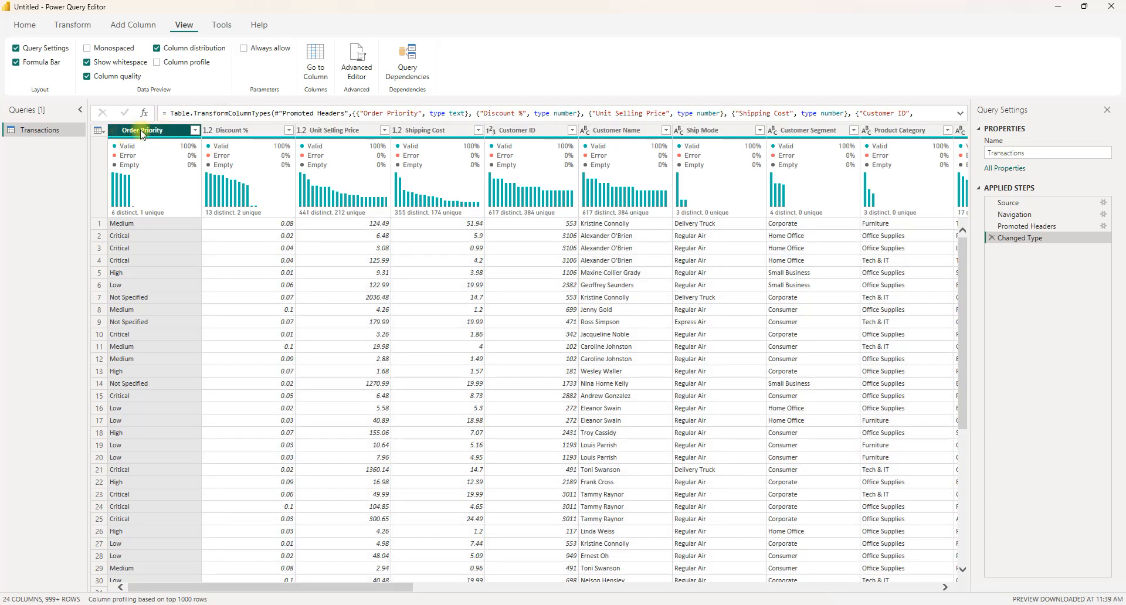
pyautogui.keyDown('ctrl'); pyautogui.click(206, 134); pyautogui.keyUp('ctrl')
pyautogui.moveTo(231, 586); pyautogui.dragTo(842, 565)
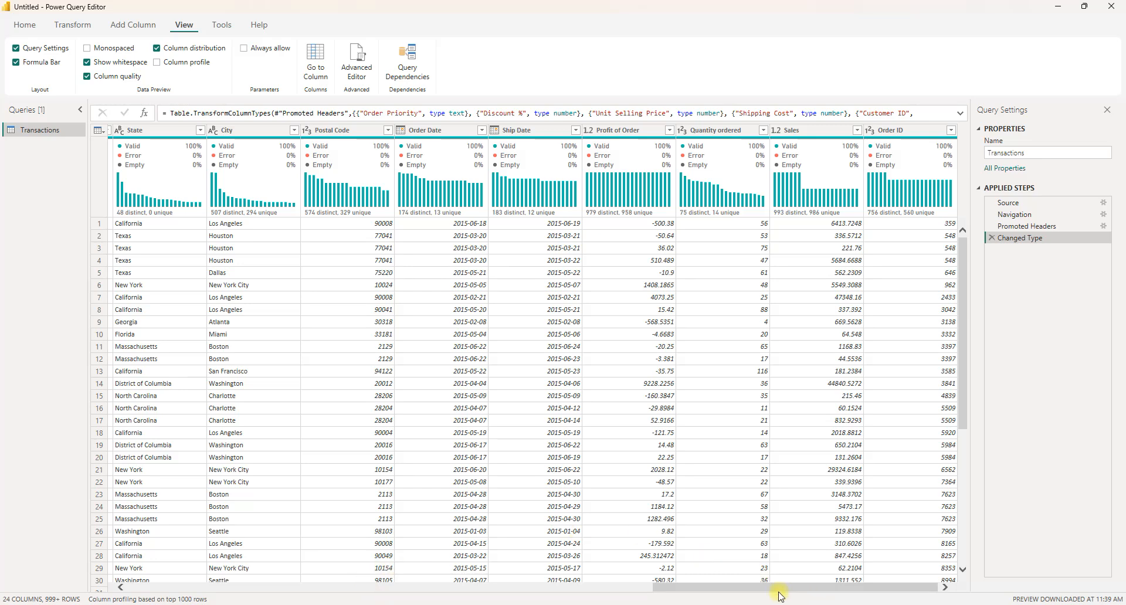
pyautogui.moveTo(780, 588); pyautogui.dragTo(781, 589)
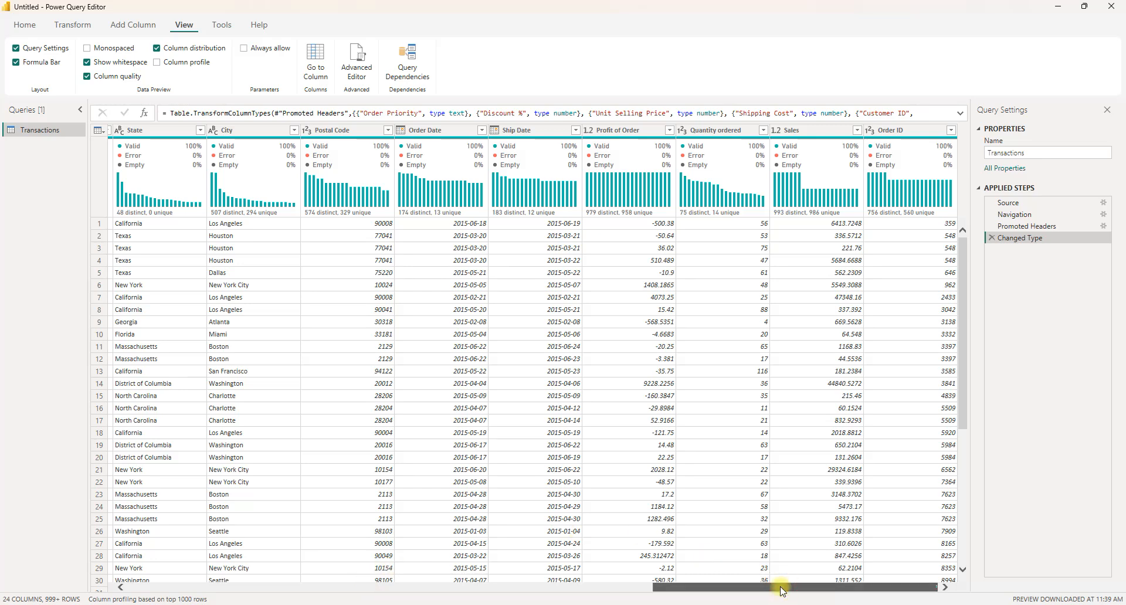
pyautogui.moveTo(785, 589); pyautogui.dragTo(782, 590)
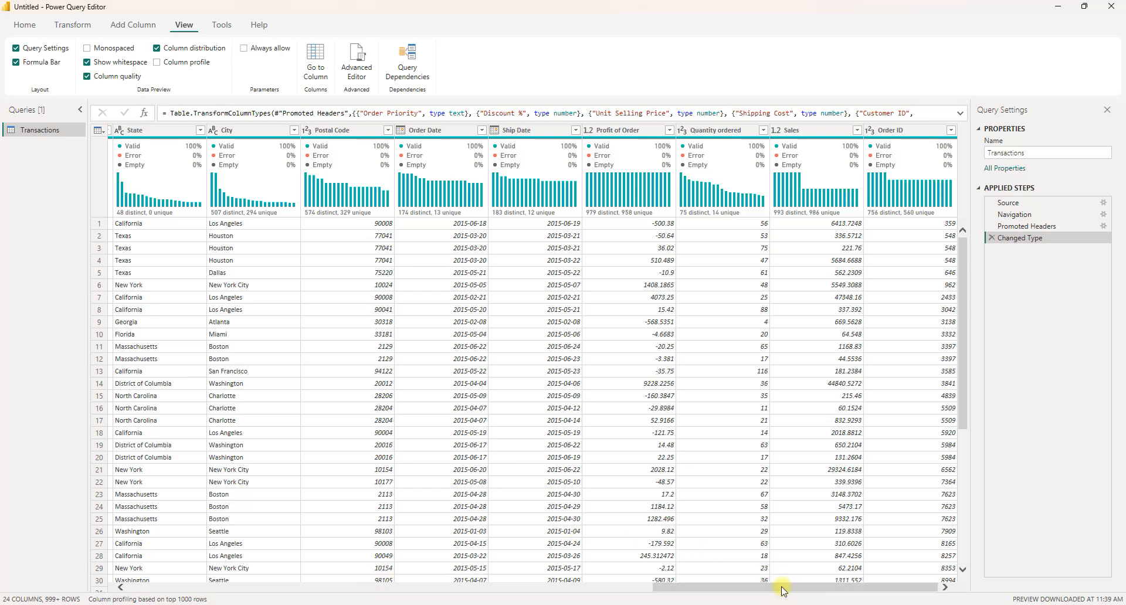
# - Review Page 1 and Page 2 of the finished Transact_1 report for its use of months, and return to Power Query Editor
pyautogui.click(743, 602)
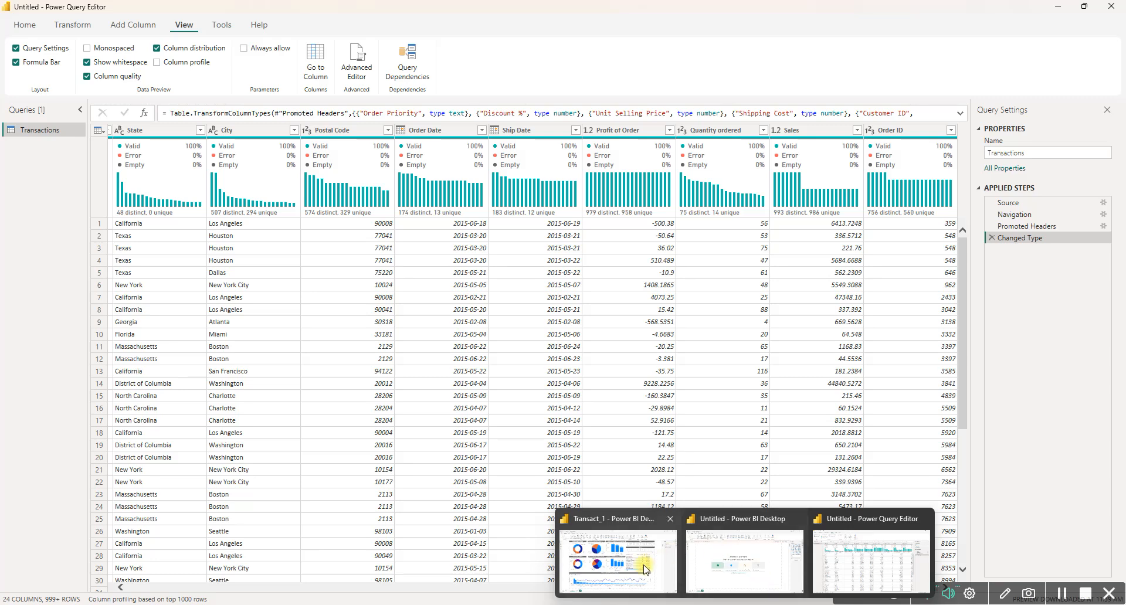
pyautogui.click(617, 559)
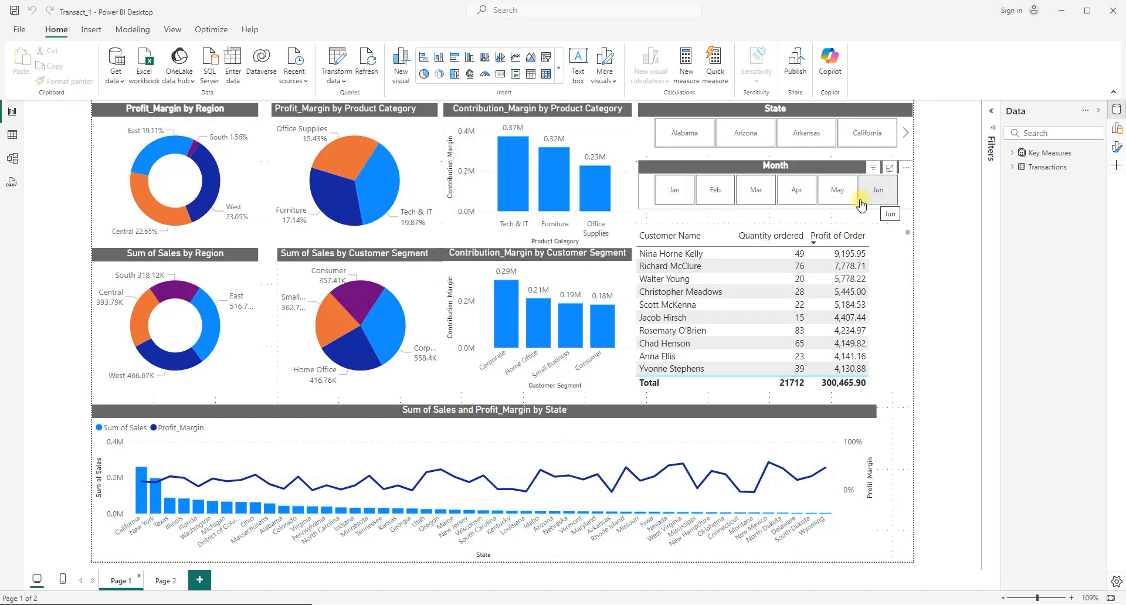
pyautogui.click(159, 580)
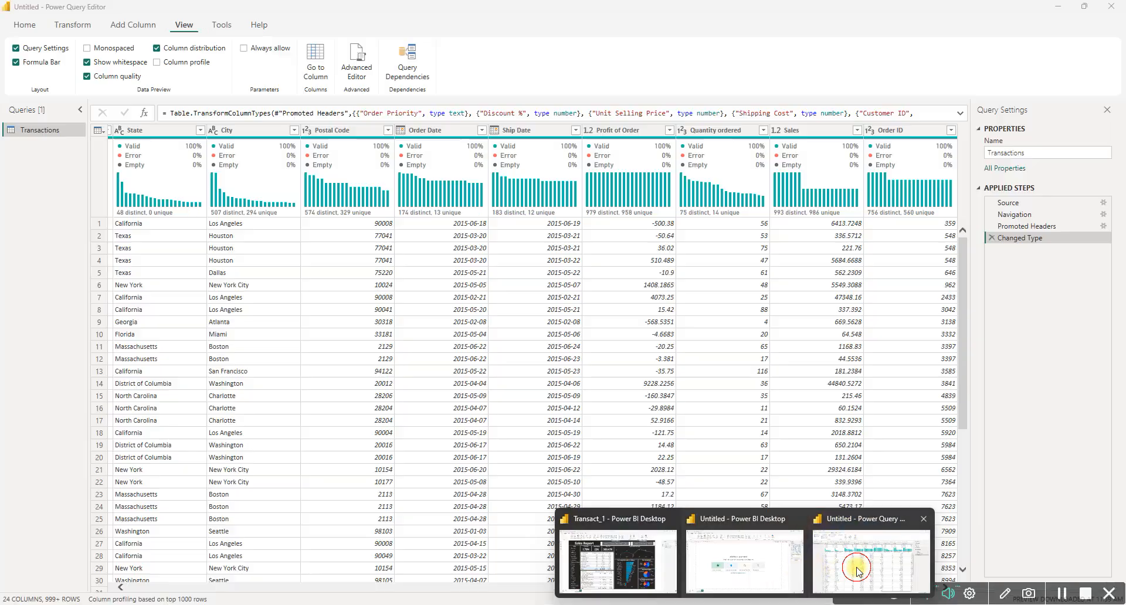
pyautogui.click(857, 571)
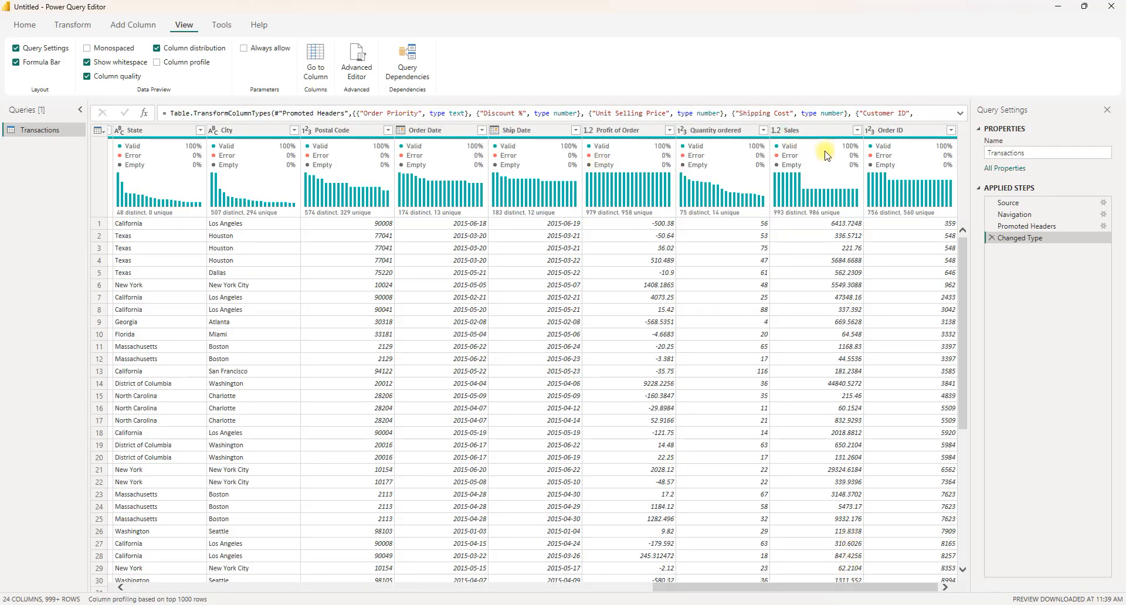
# - Add a new column with the name of the month extracted from Order Date
pyautogui.click(426, 129)
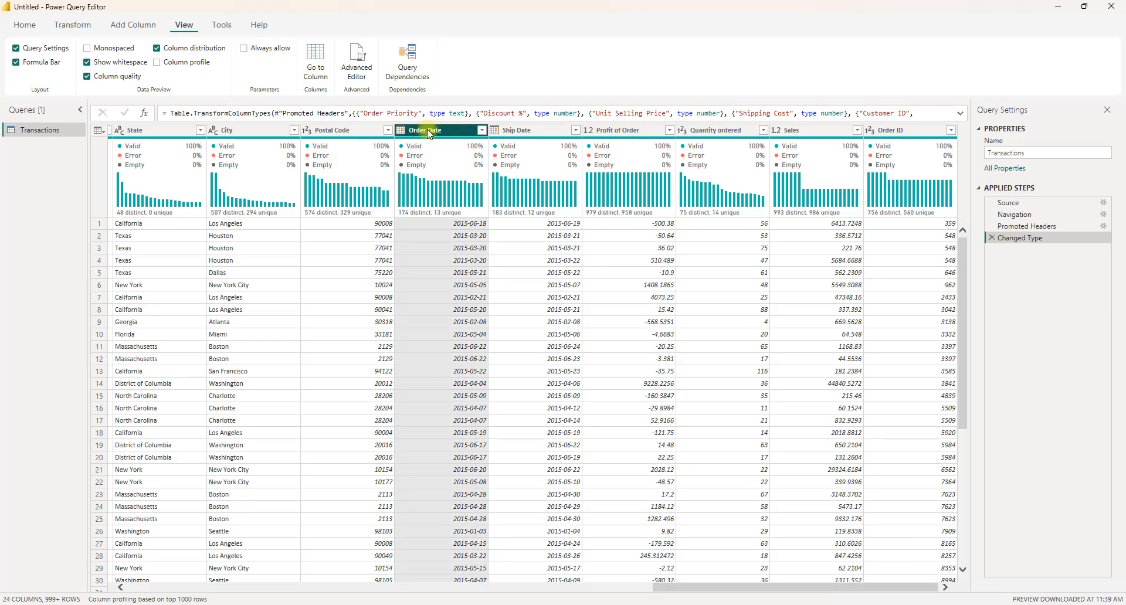
pyautogui.click(133, 27)
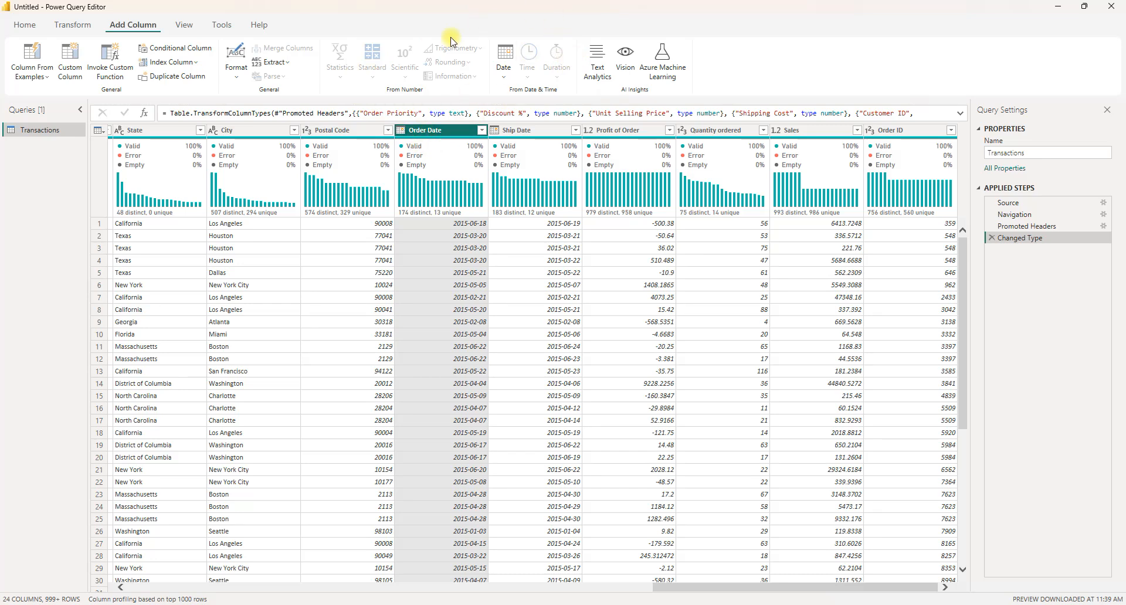
pyautogui.click(504, 65)
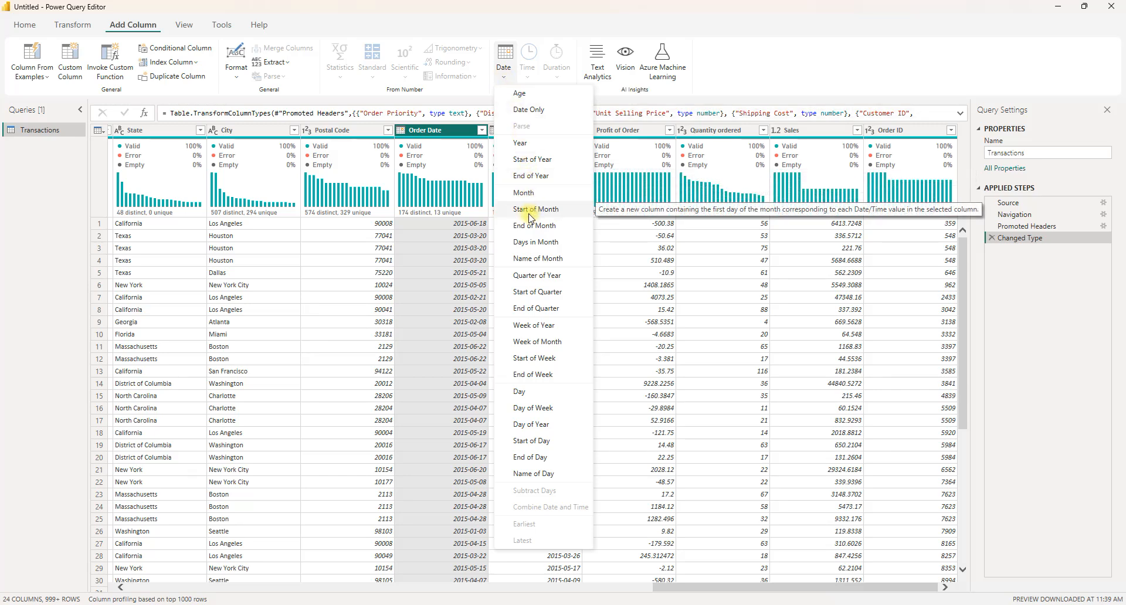
pyautogui.click(527, 261)
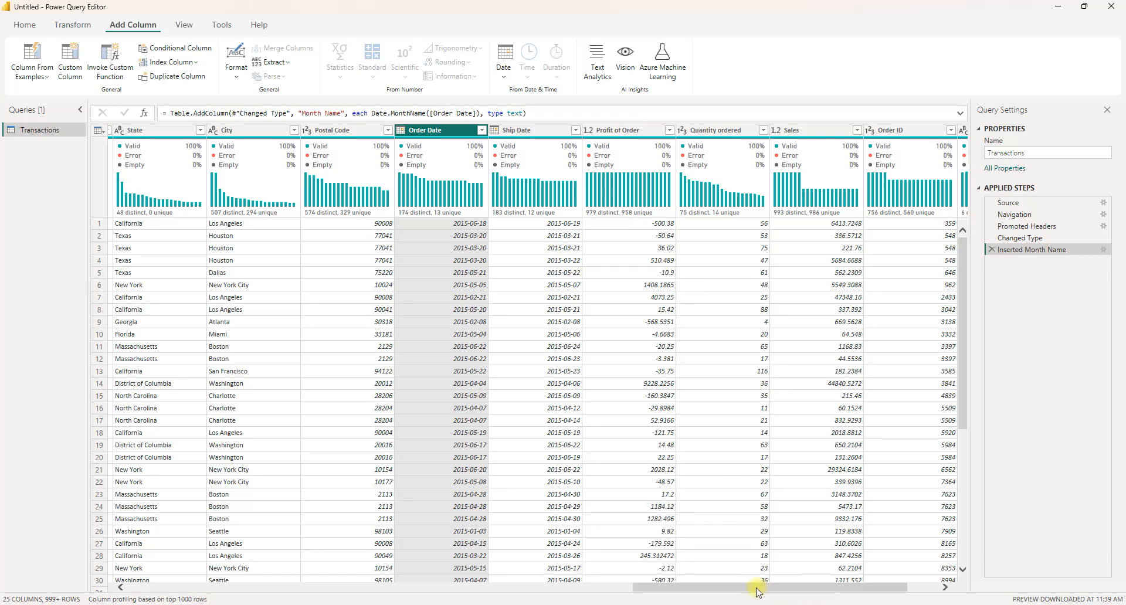
# - Add a new column with the month number extracted from Order Date
pyautogui.hscroll(1, 757, 591)
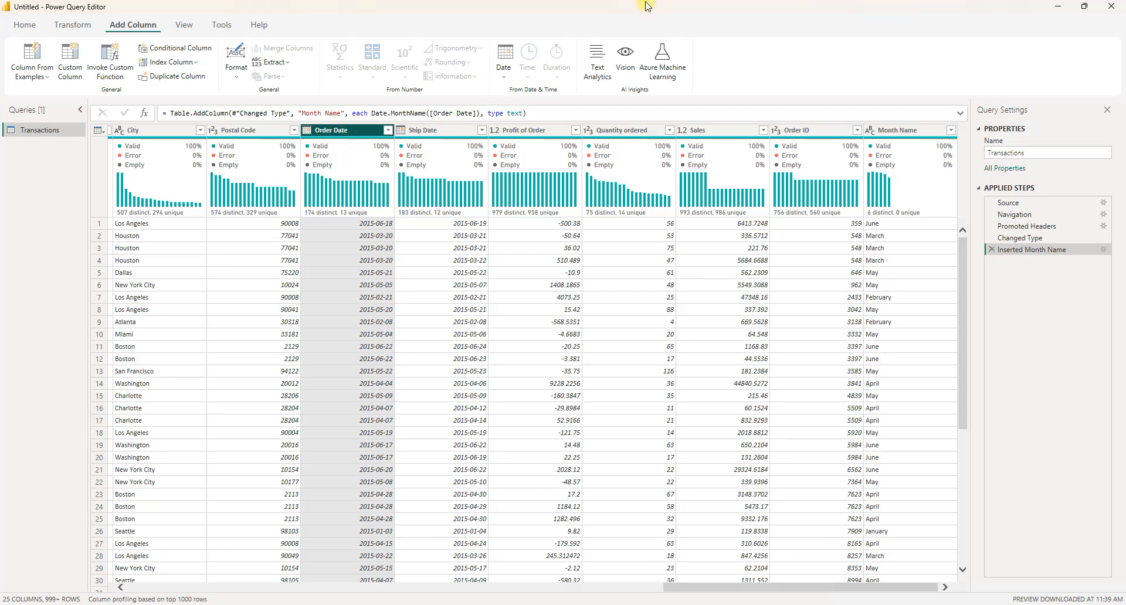
pyautogui.click(502, 78)
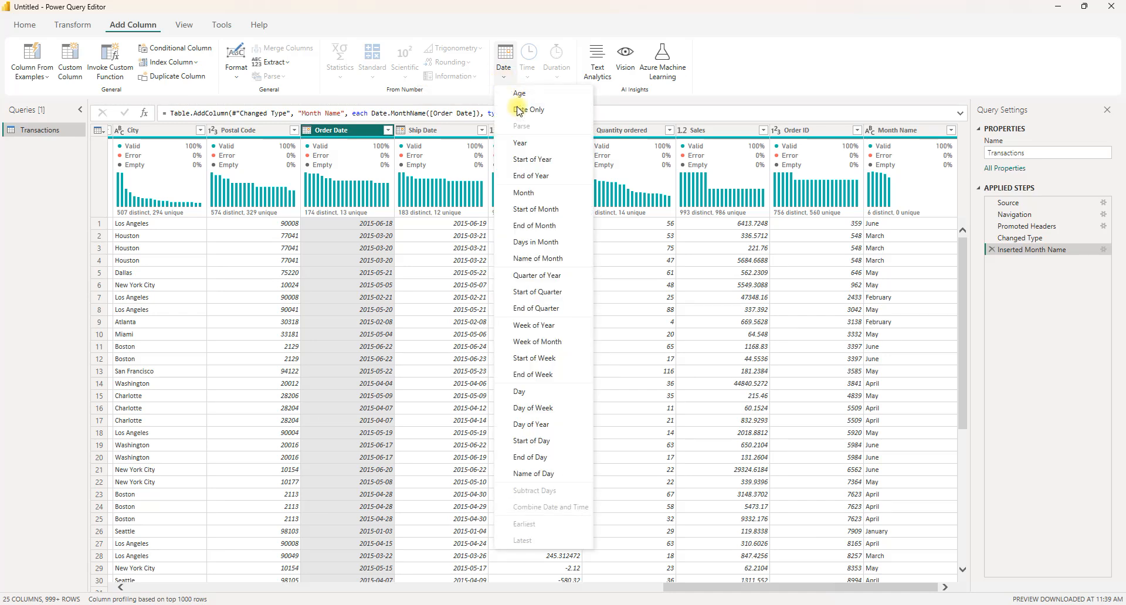
pyautogui.click(528, 196)
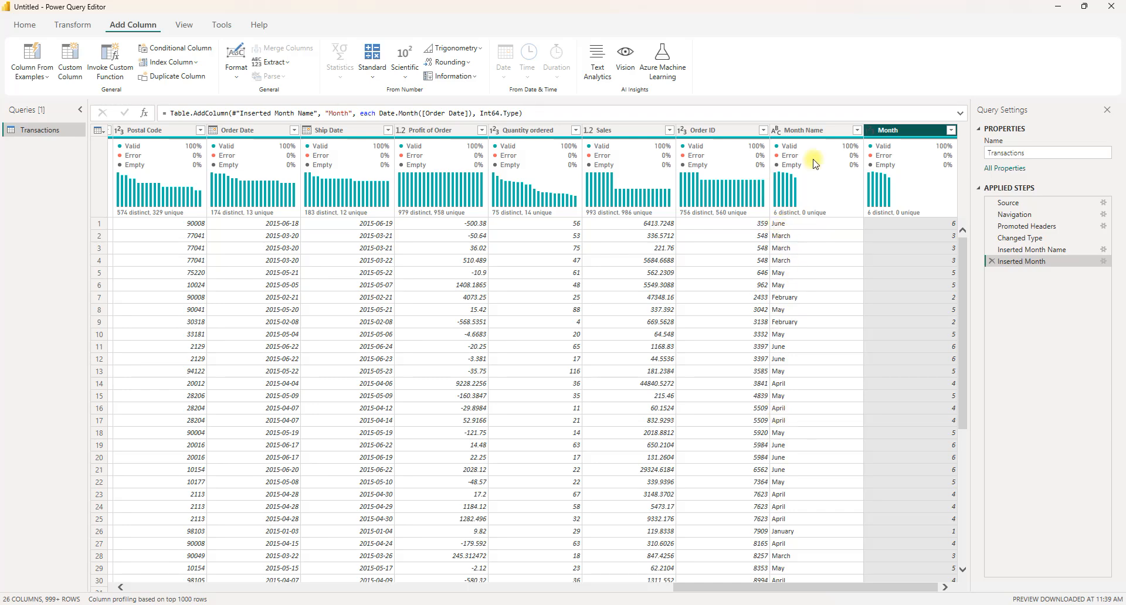
# - Shorten the values in the Month Name column to their first 3 characters
pyautogui.click(807, 130)
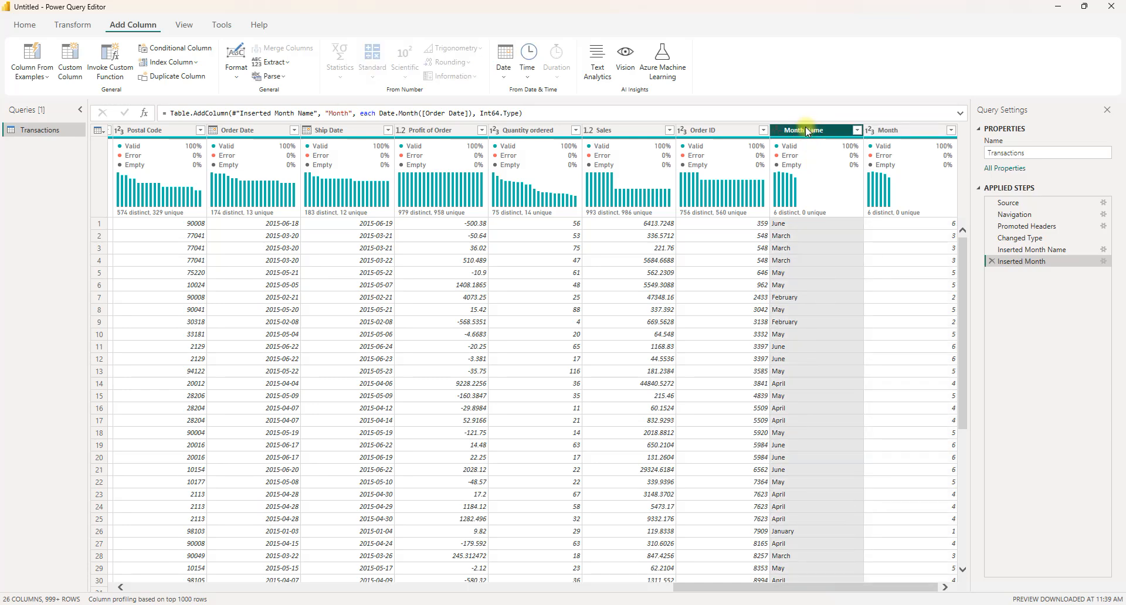
pyautogui.click(72, 26)
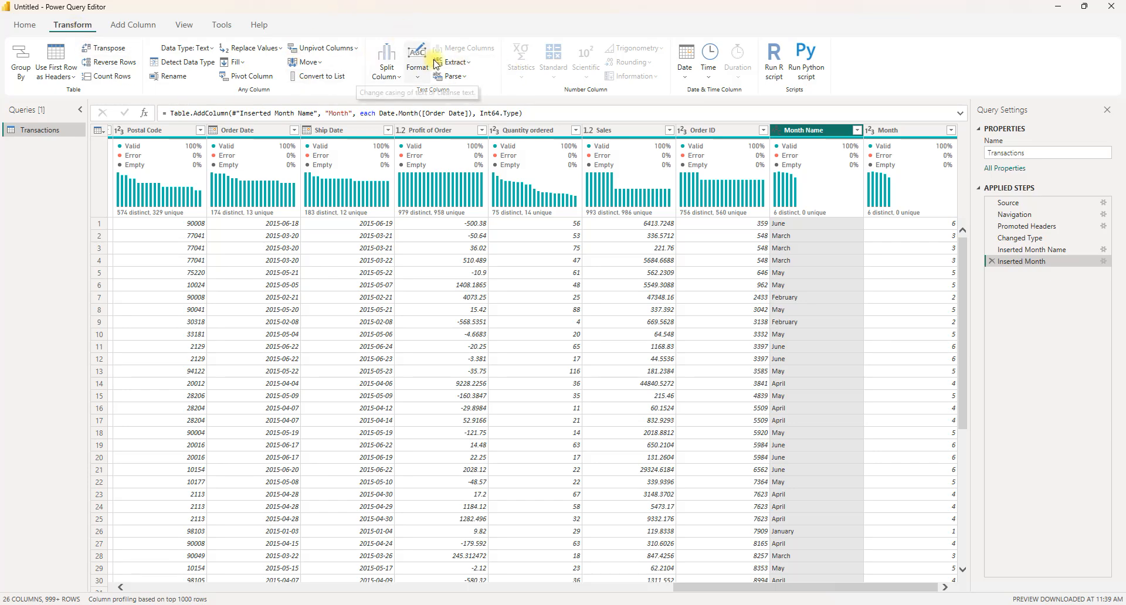
pyautogui.click(453, 64)
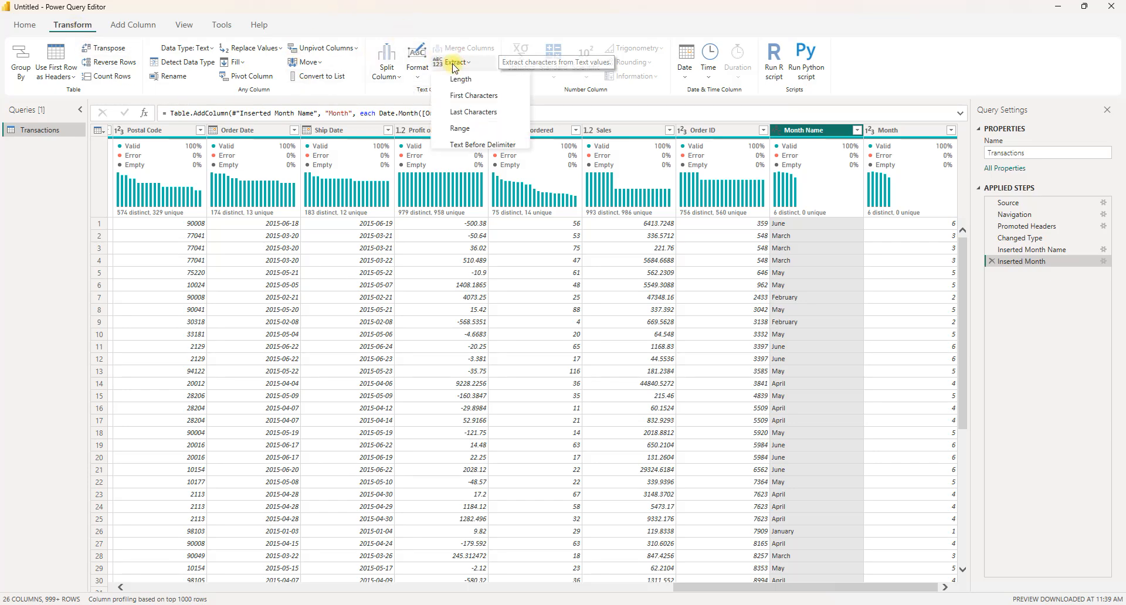
pyautogui.click(473, 92)
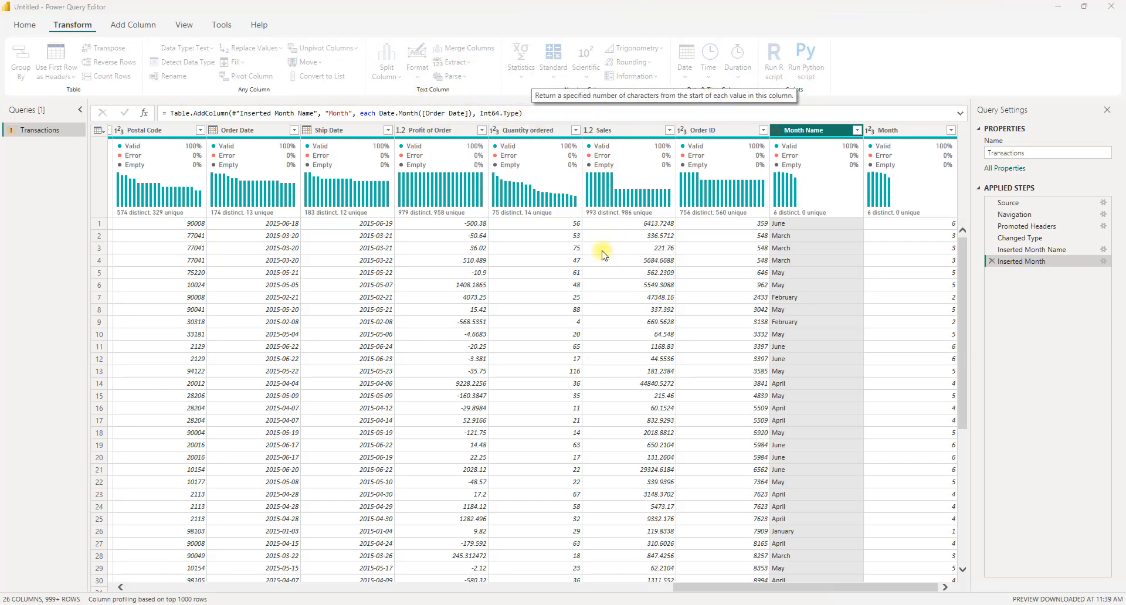
pyautogui.write('3')
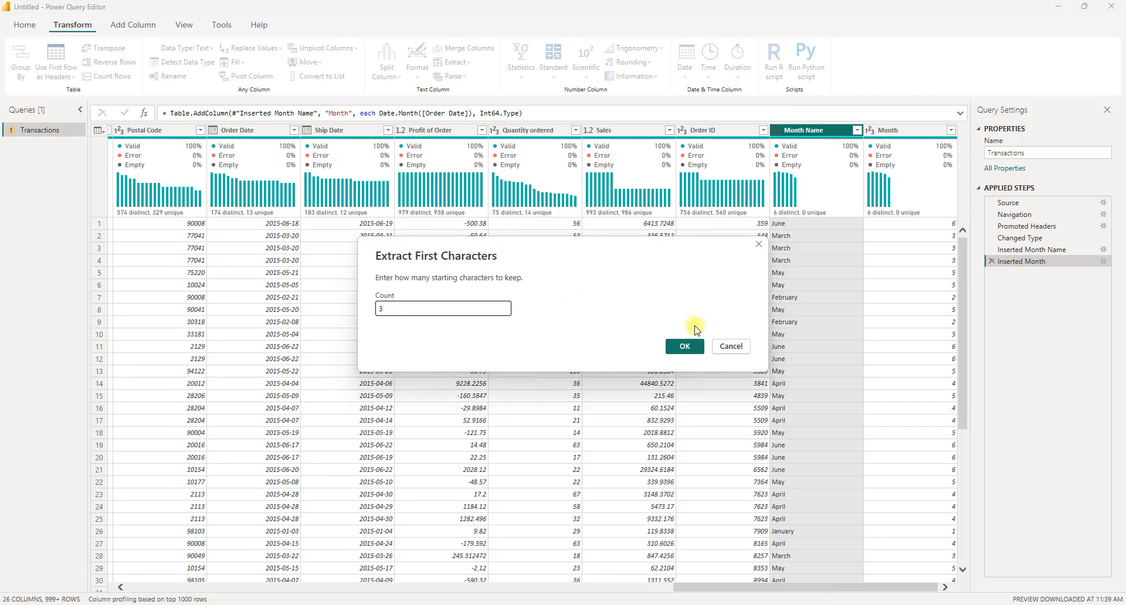
pyautogui.click(684, 347)
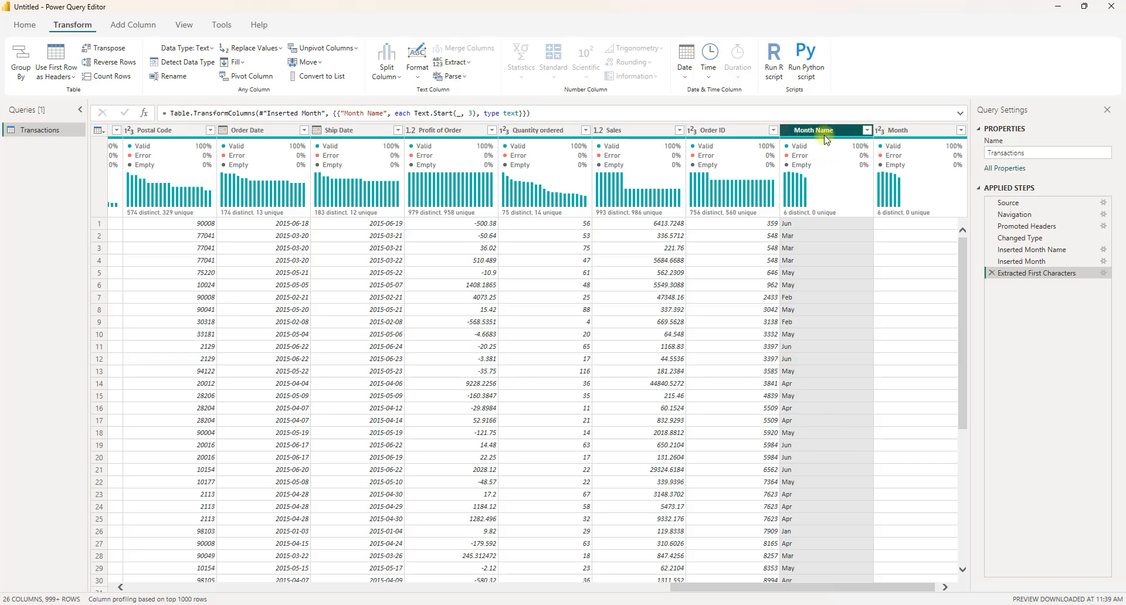
# - Rename the Month column as Month Number and the Month Name column as Month
pyautogui.doubleClick(906, 132)
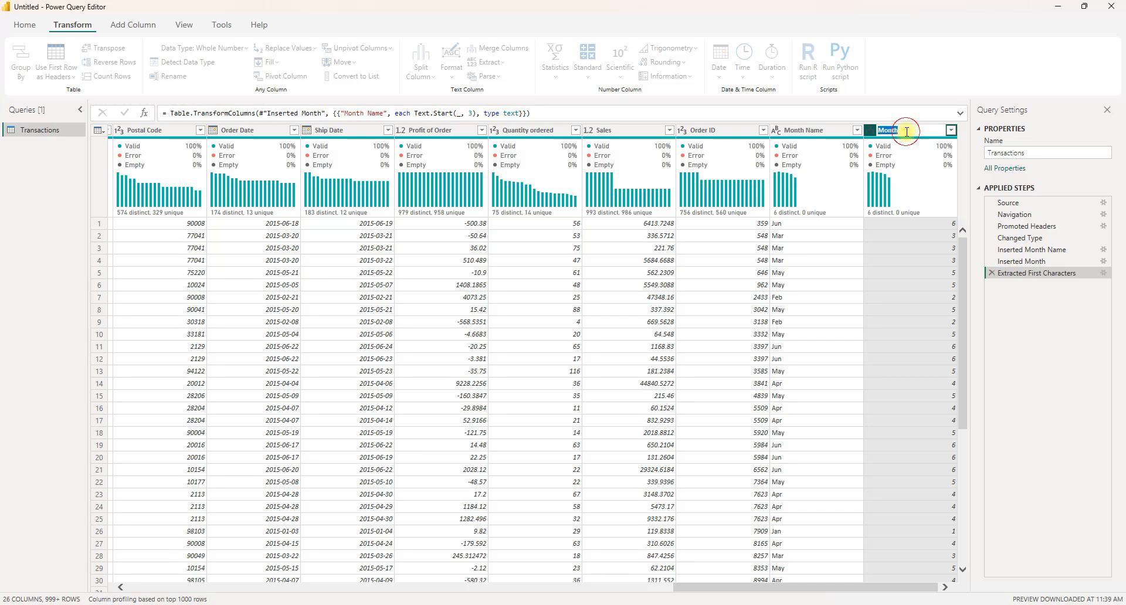
pyautogui.click(906, 131)
pyautogui.press('Return')
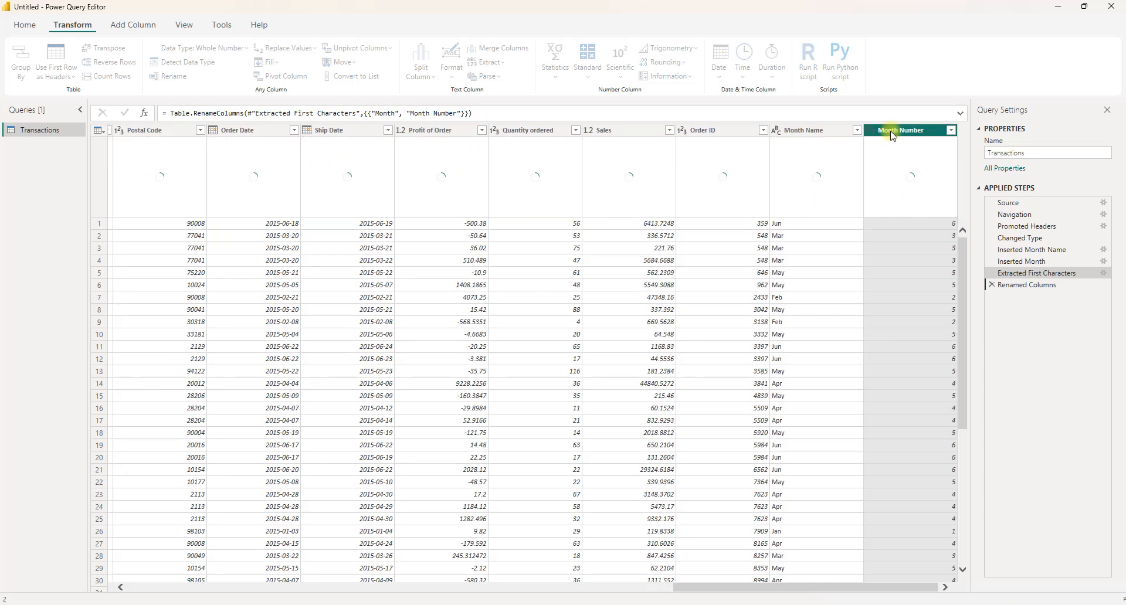
pyautogui.doubleClick(811, 129)
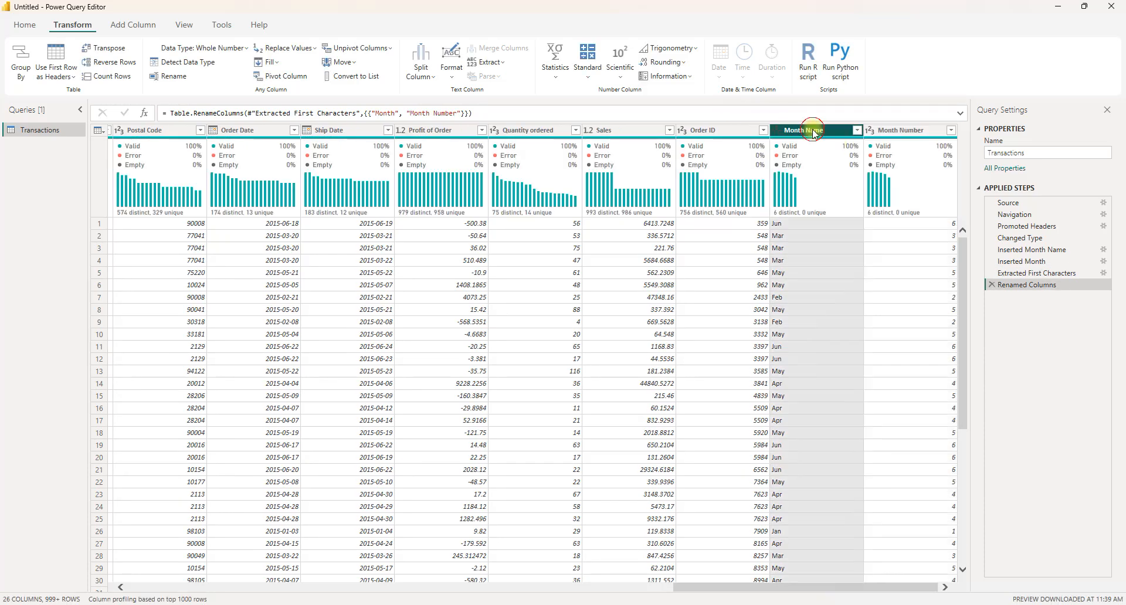
pyautogui.click(830, 130)
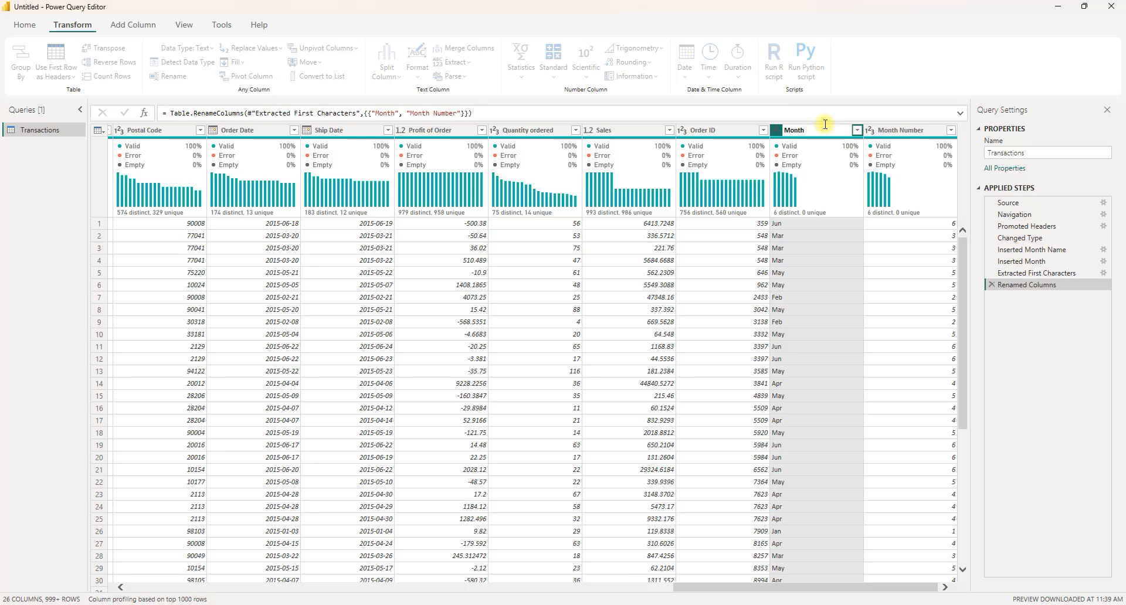
pyautogui.press('Return')
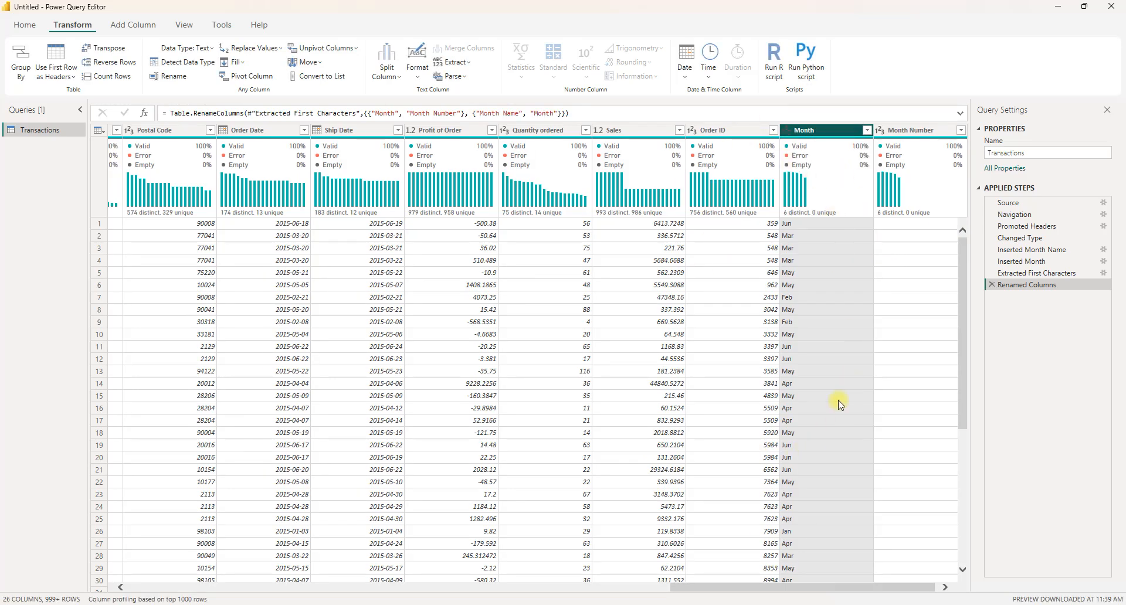
# - Close Power Query Editor and apply the changes to load the Transactions table into the report
pyautogui.click(25, 24)
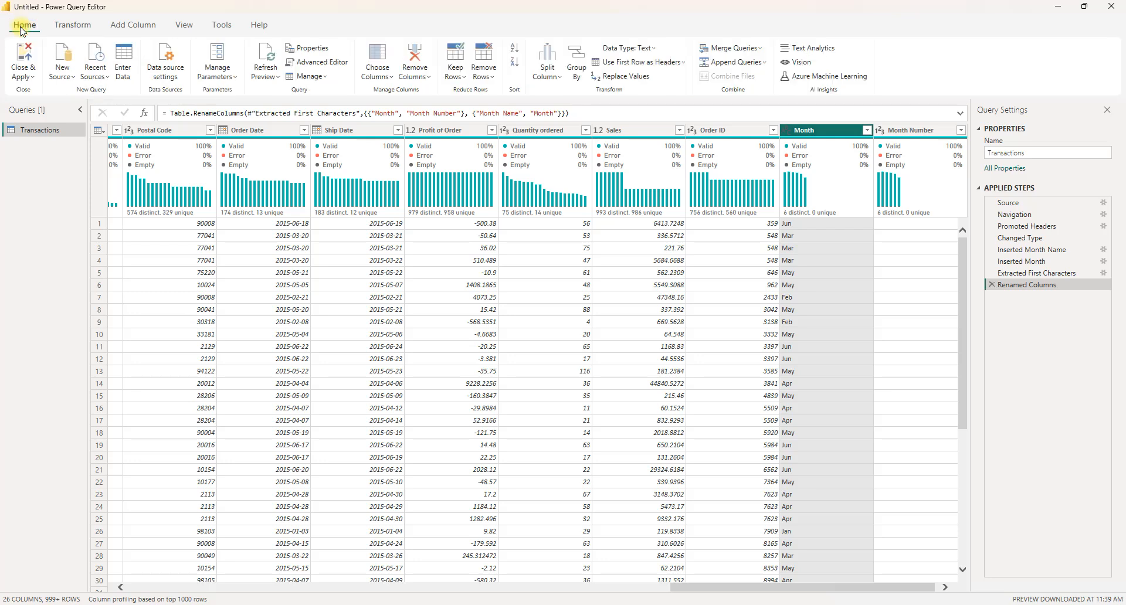
pyautogui.click(33, 80)
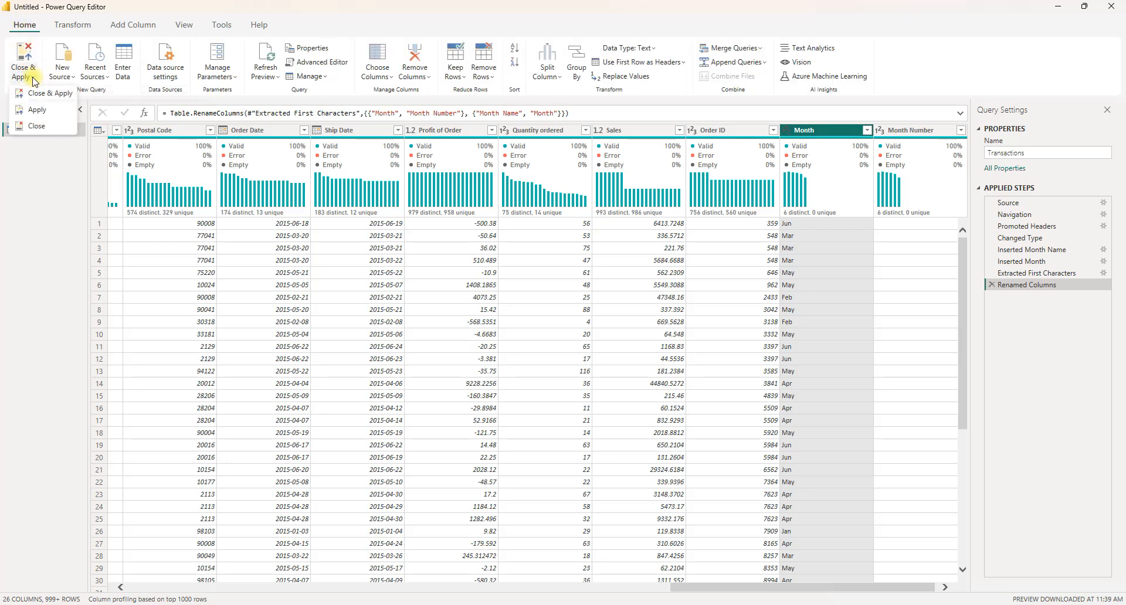
pyautogui.click(38, 93)
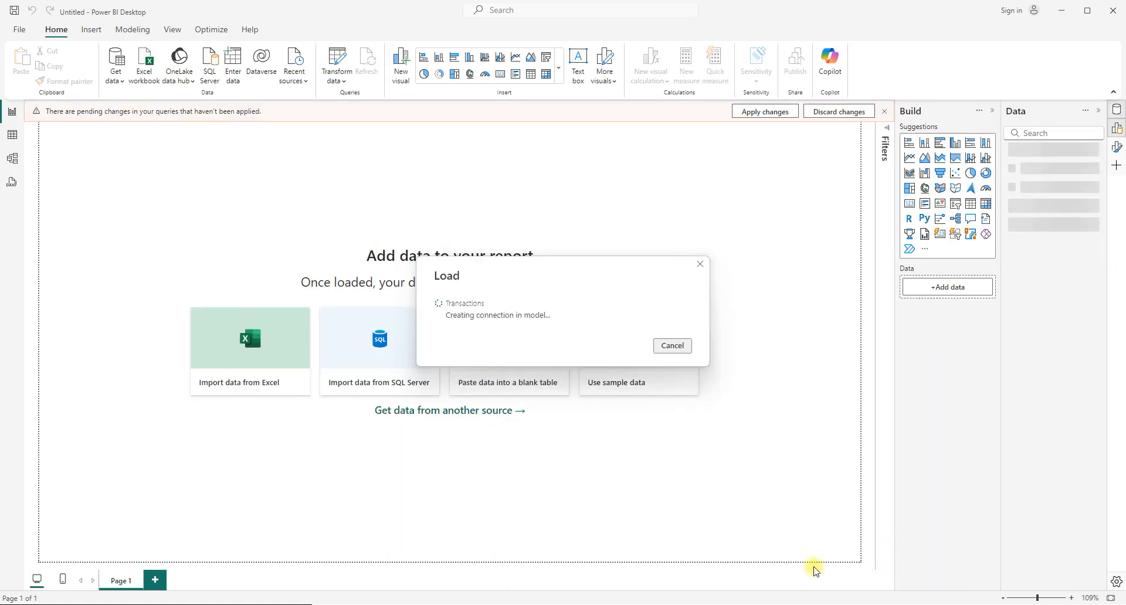
# - Close the finished Transact_1 report window and dismiss the Load dialog of the untitled report
pyautogui.moveTo(744, 604)
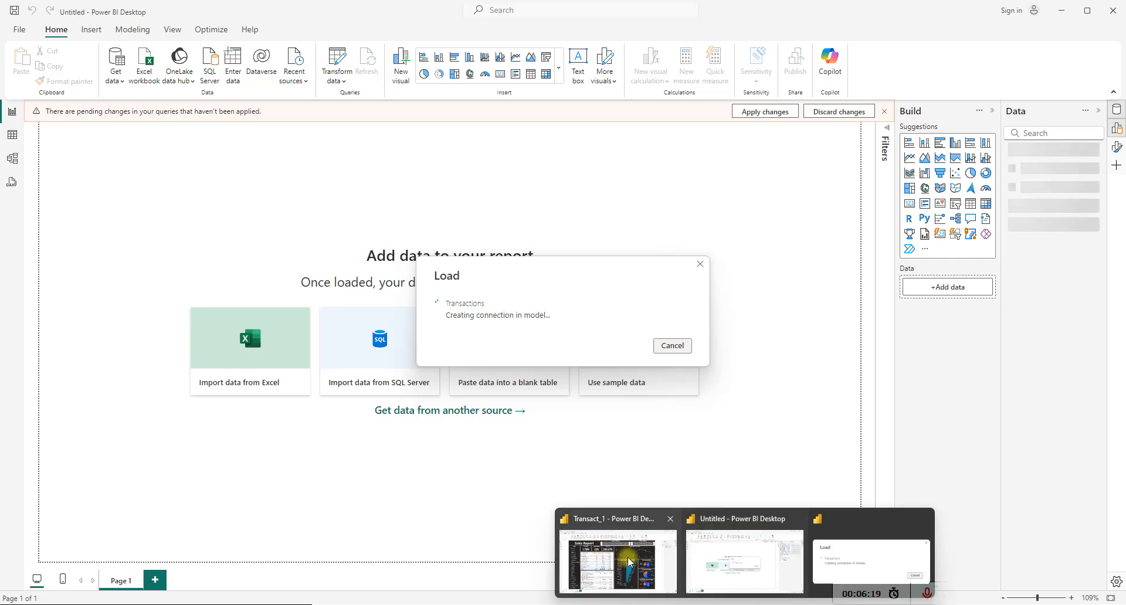
pyautogui.moveTo(622, 566)
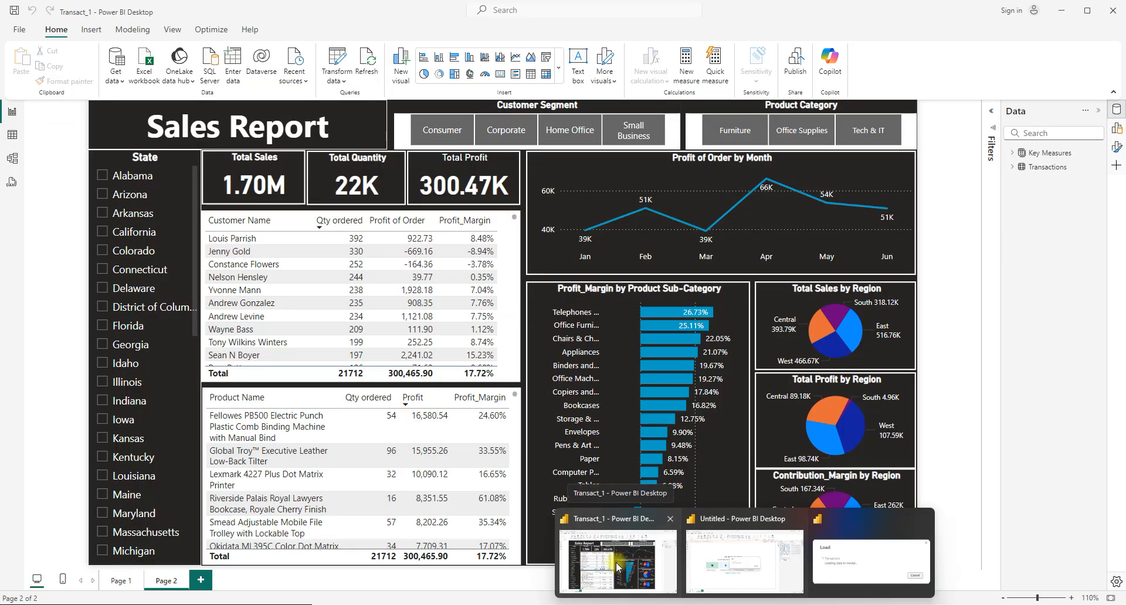
pyautogui.click(671, 521)
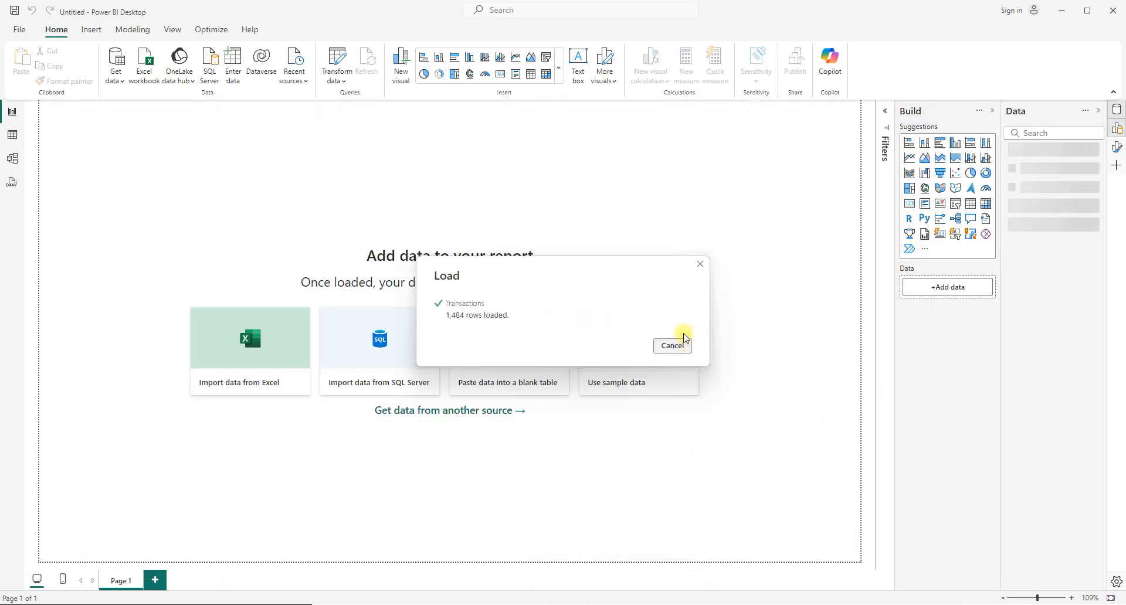
pyautogui.click(686, 347)
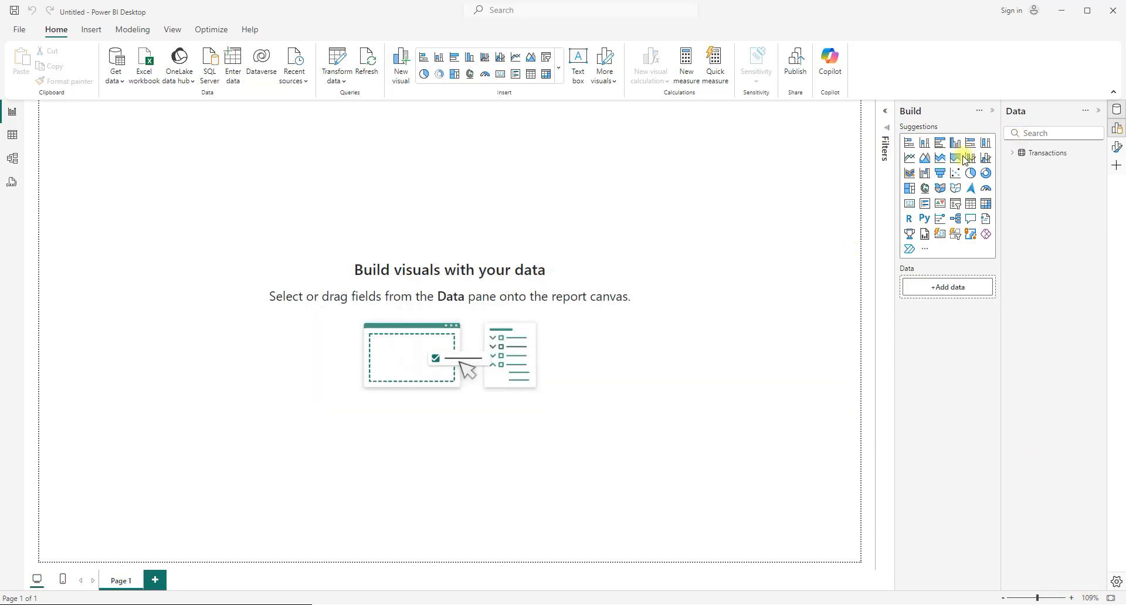
# - Hide the Build pane and review the fields of the loaded Transactions table
pyautogui.click(996, 116)
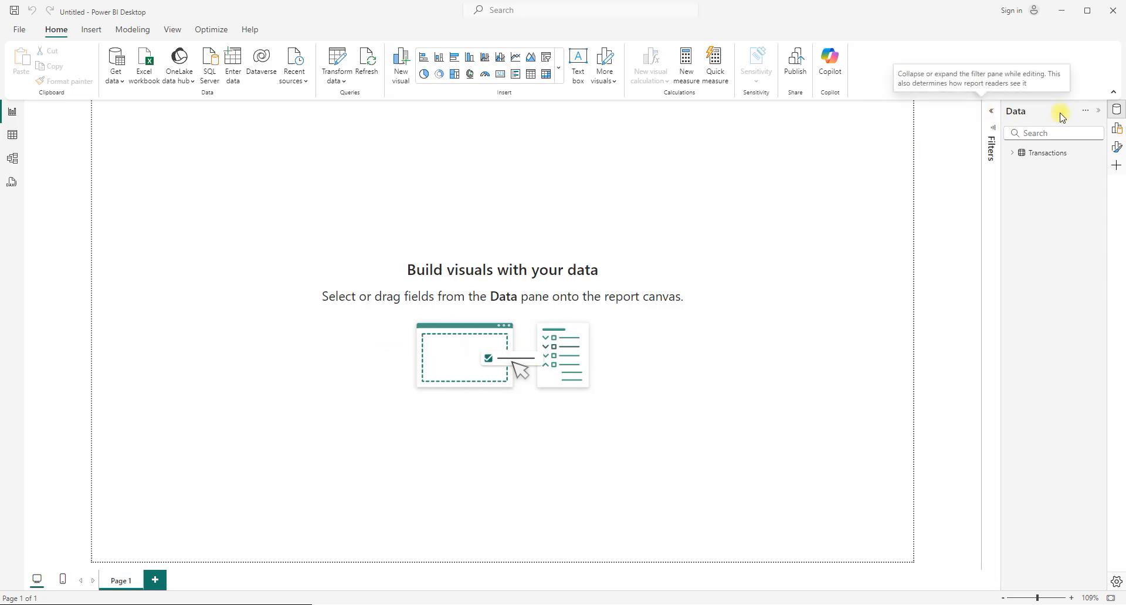
pyautogui.click(1116, 117)
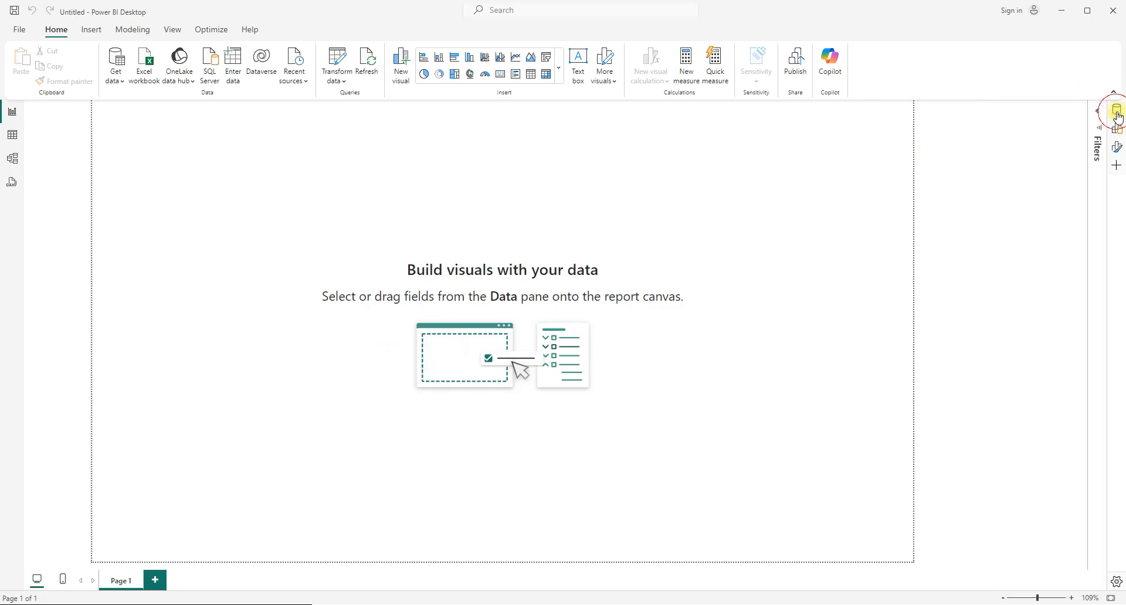
pyautogui.click(1117, 118)
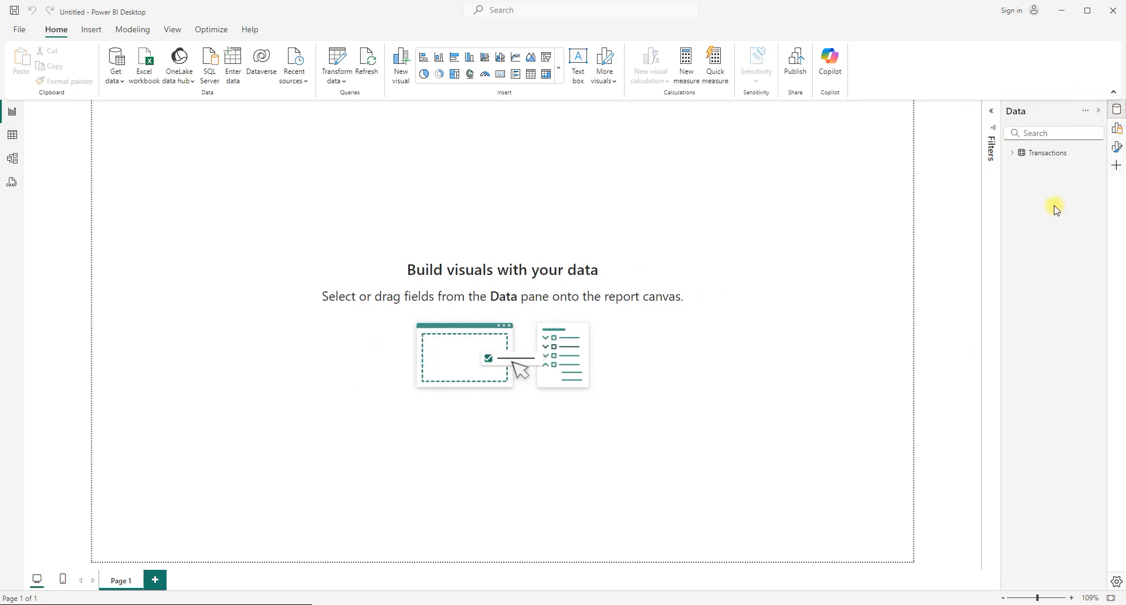
pyautogui.click(1012, 155)
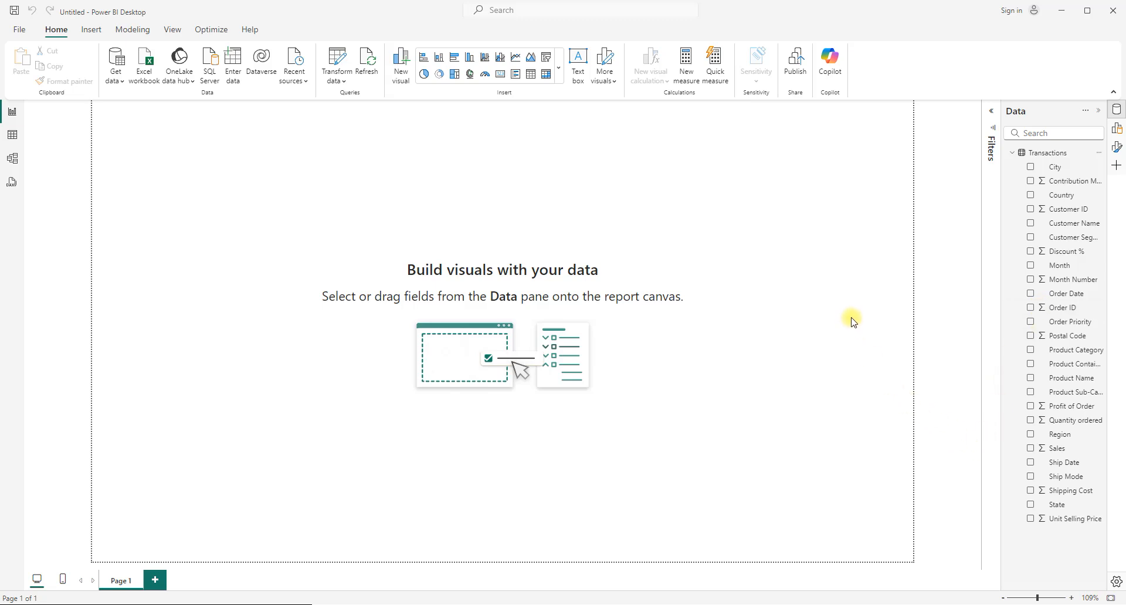
pyautogui.click(1011, 154)
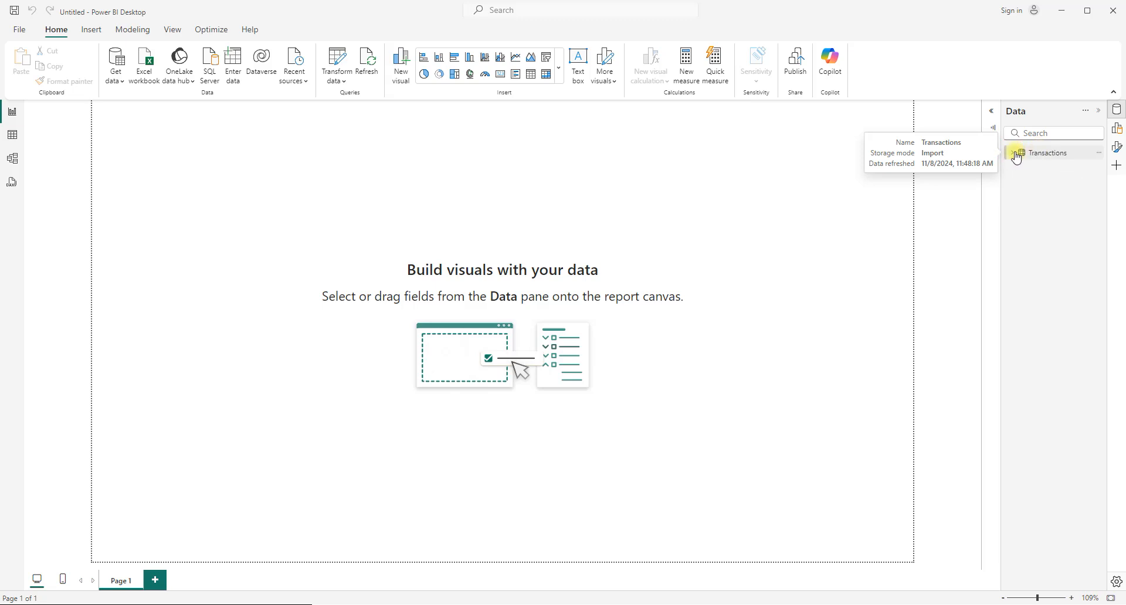
# - Create and load an empty table named key Measures
pyautogui.click(236, 66)
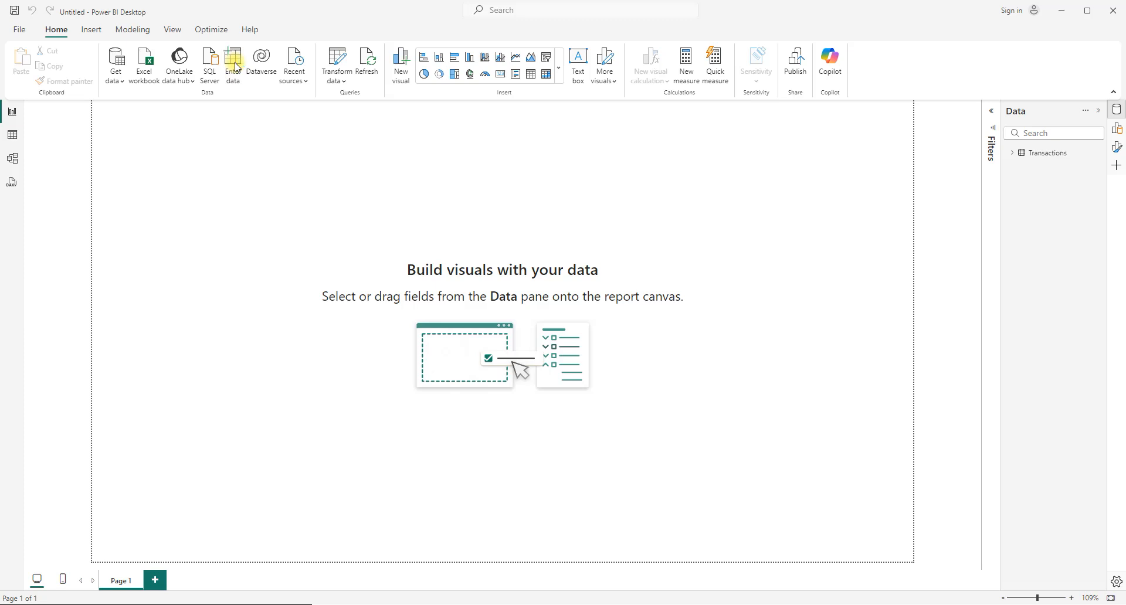
pyautogui.moveTo(410, 450); pyautogui.dragTo(343, 455)
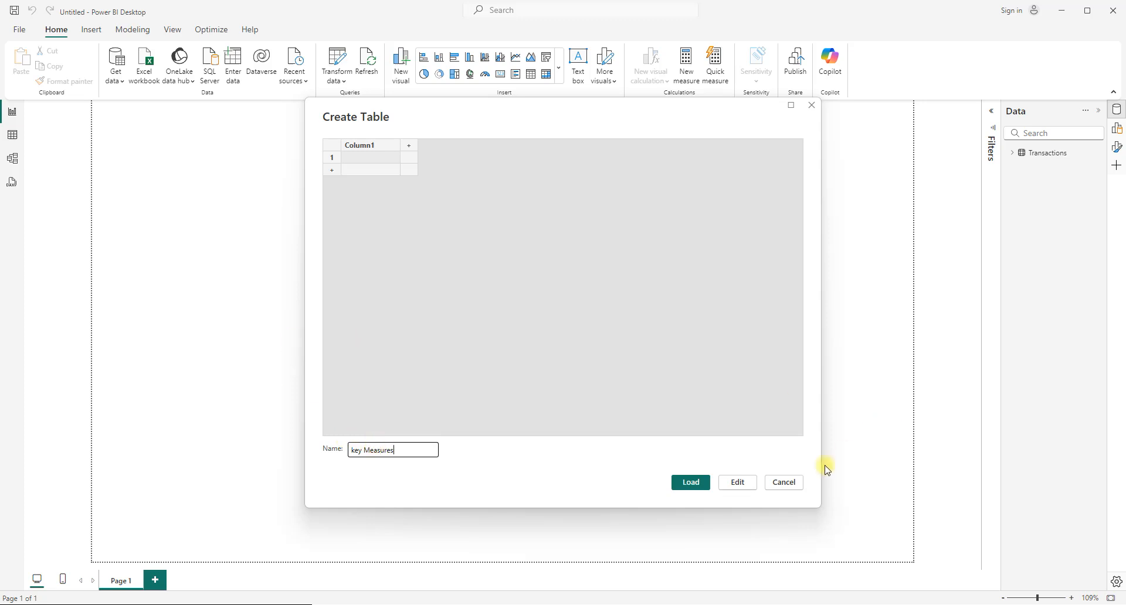
pyautogui.click(689, 481)
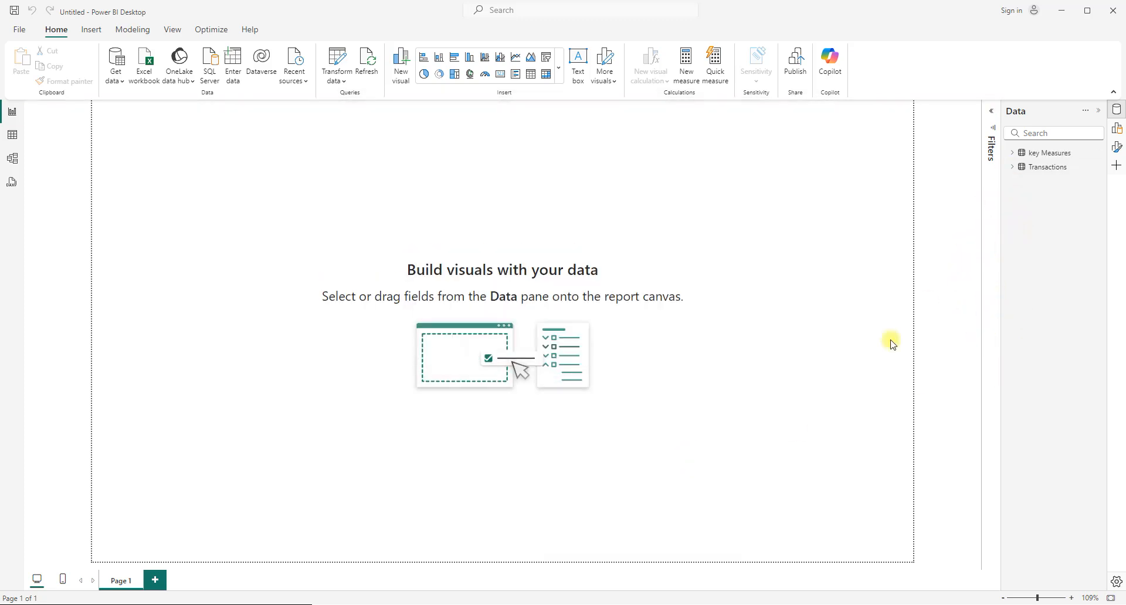
# - Switch to Notepad and check the table name in the Profit_Margin formula against the Transactions table in Power BI Desktop
pyautogui.click(1036, 153)
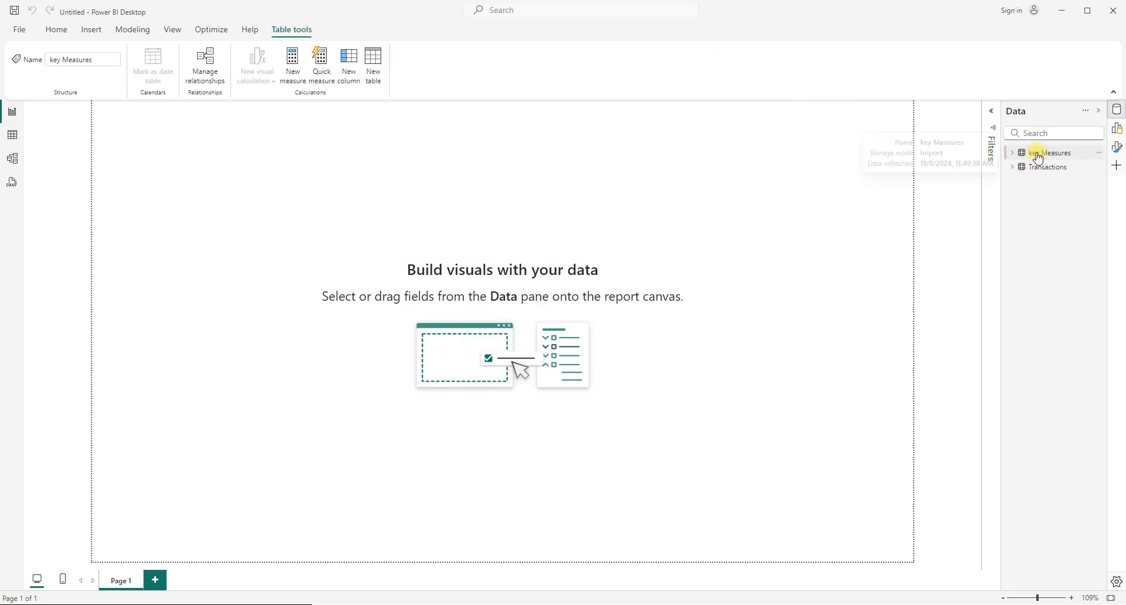
pyautogui.moveTo(669, 602)
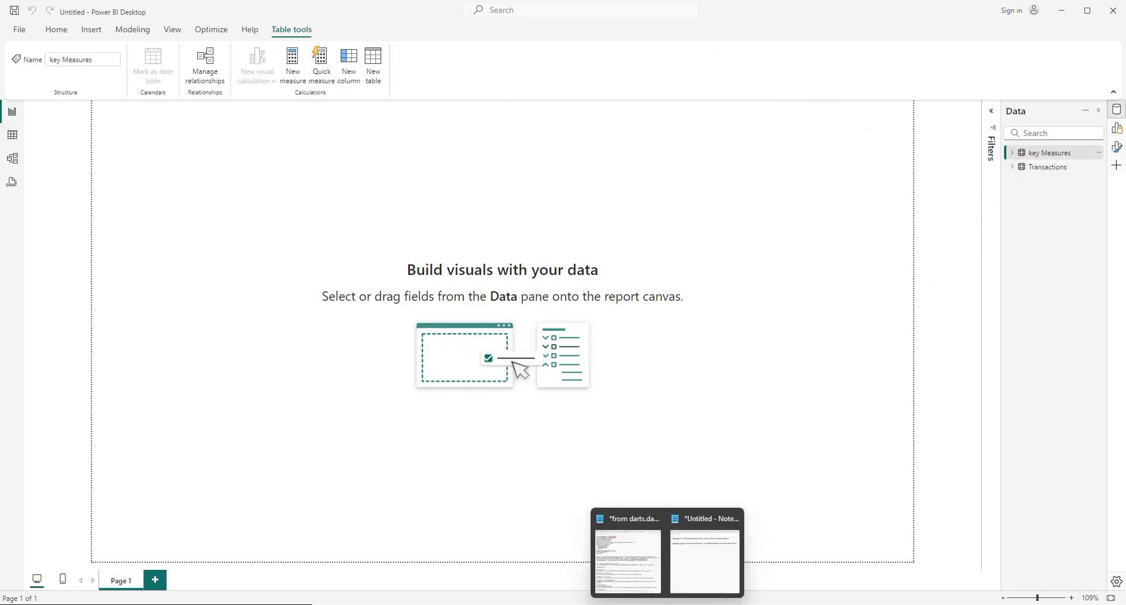
pyautogui.click(690, 578)
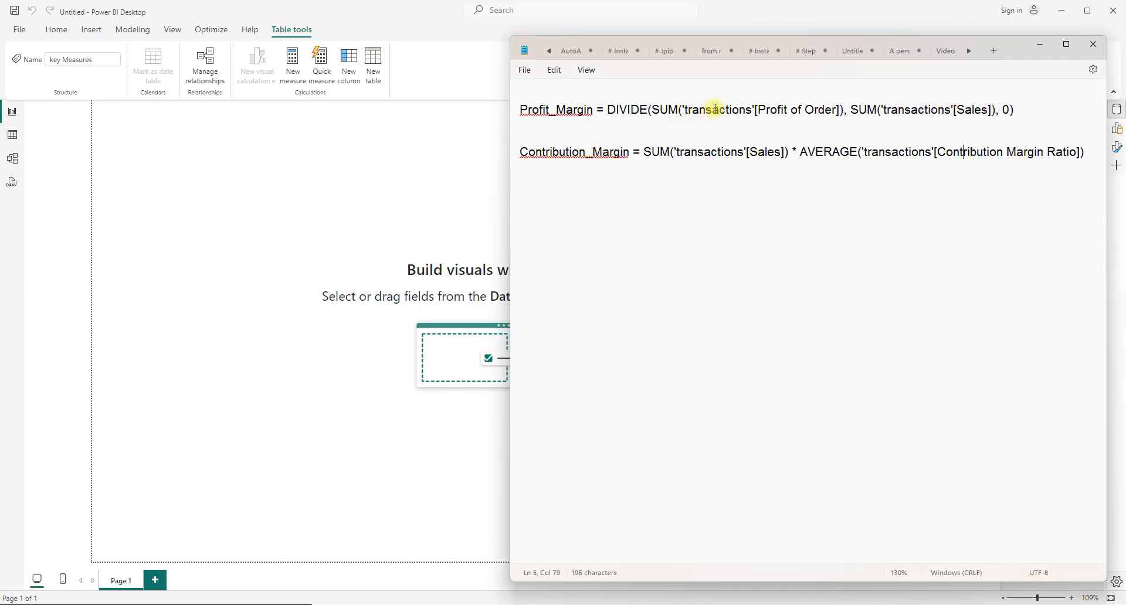
pyautogui.moveTo(688, 110); pyautogui.dragTo(752, 111)
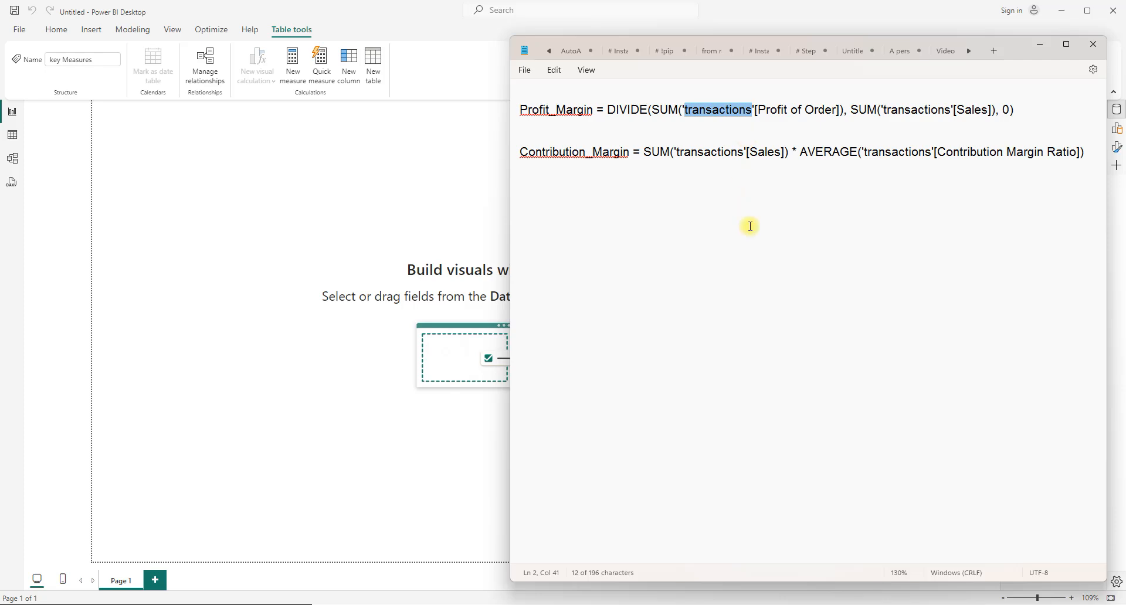
pyautogui.click(414, 222)
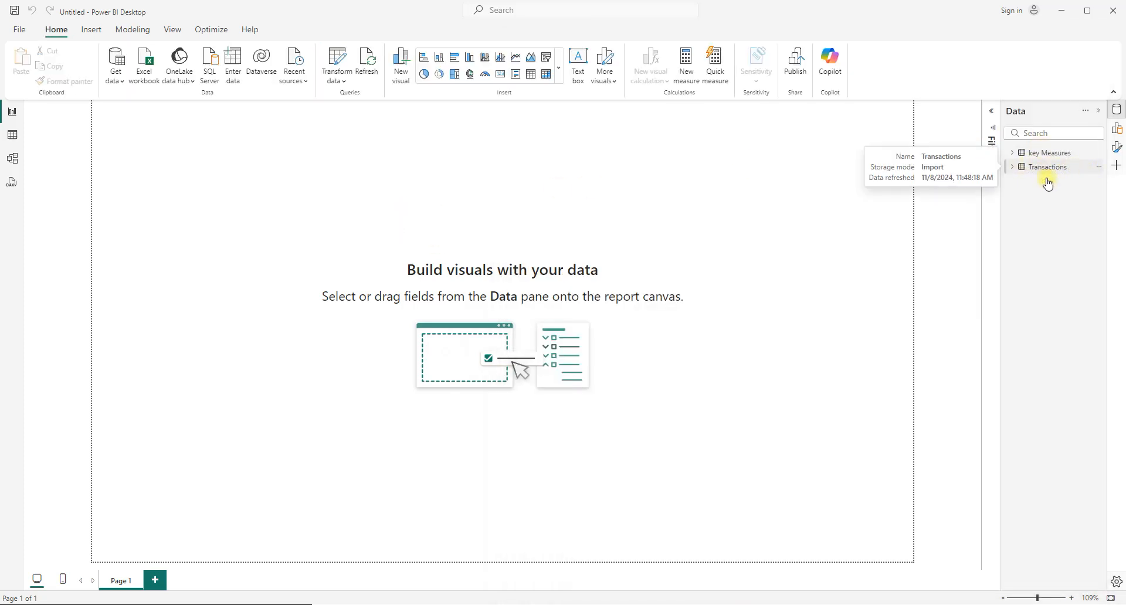
# - Switch to Notepad and copy the full formula Profit_Margin = DIVIDE(SUM('transactions'[Profit of Order]), SUM('transactions'[Sales]), 0)
pyautogui.moveTo(745, 603)
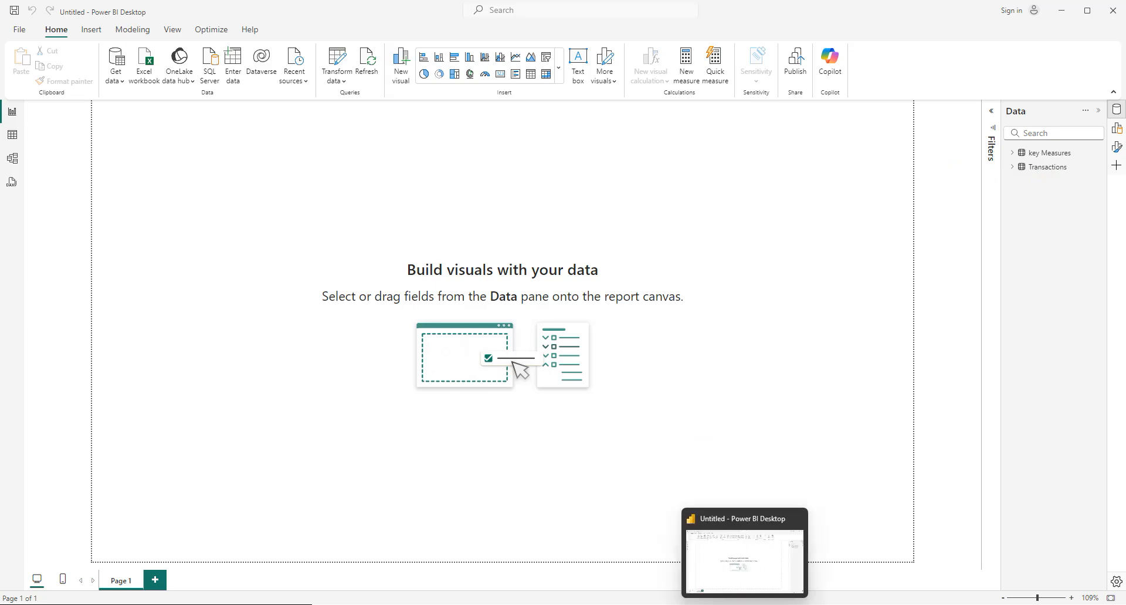
pyautogui.moveTo(668, 603)
pyautogui.click(696, 575)
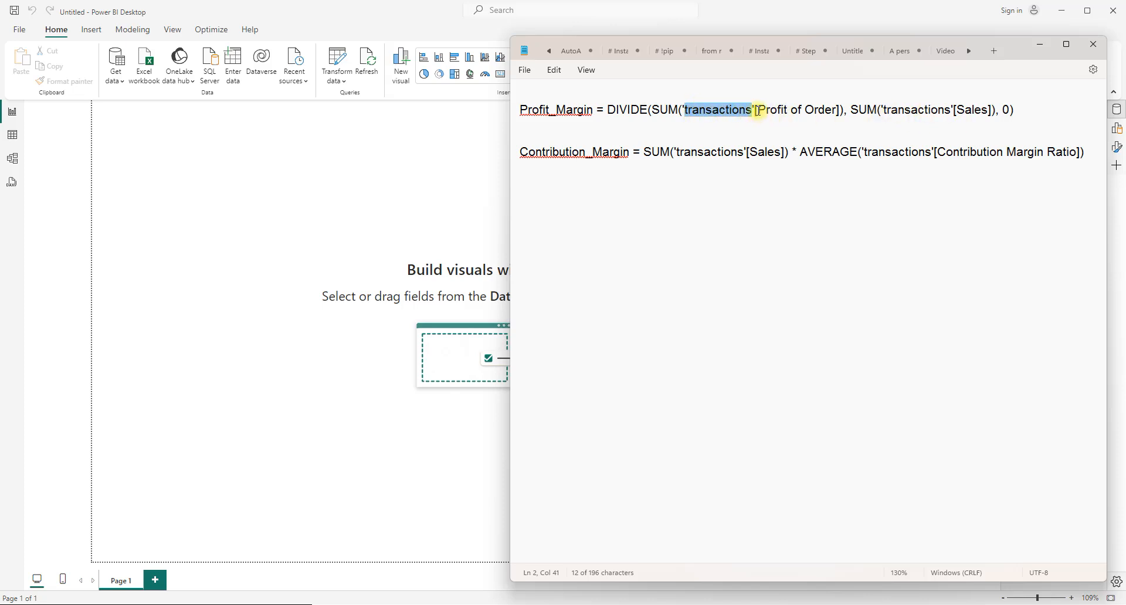
pyautogui.moveTo(758, 110); pyautogui.dragTo(837, 110)
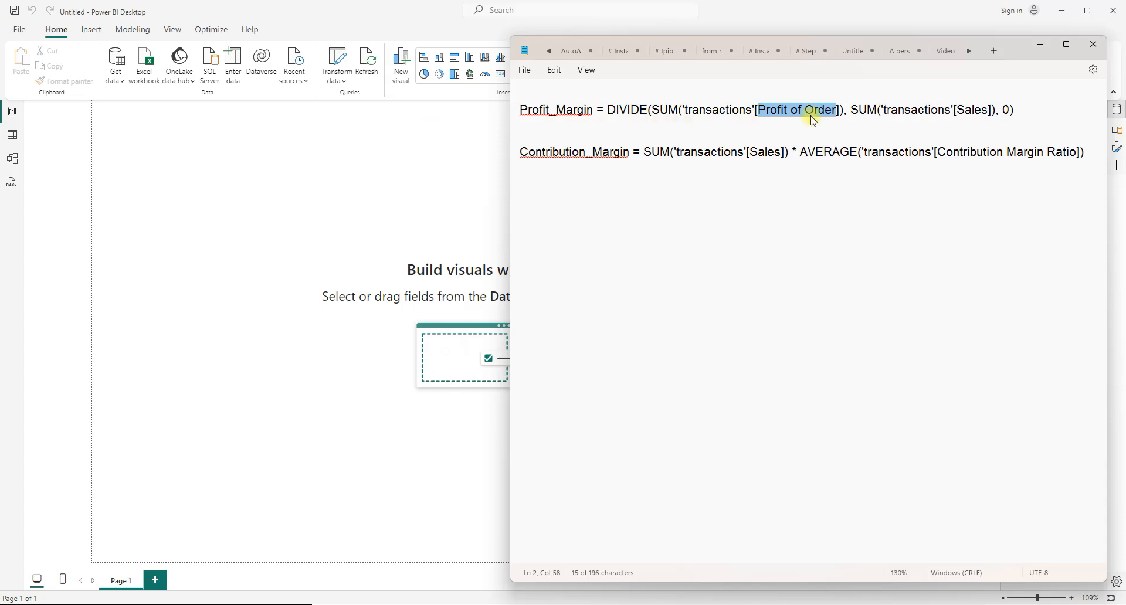
pyautogui.click(1035, 110)
pyautogui.moveTo(1035, 111); pyautogui.dragTo(513, 110)
pyautogui.hotkey('ctrl', 'c')
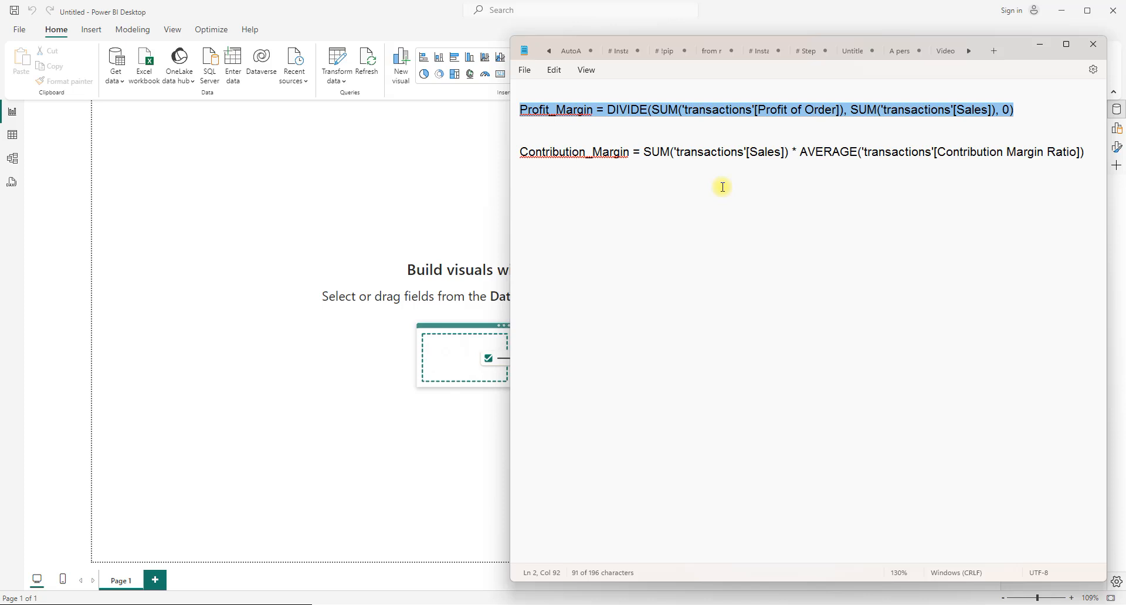
# - Switch to Power BI Desktop and add the copied measure Profit_Margin = DIVIDE(SUM('transactions'[Profit of Order]), SUM('transactions'[Sales]), 0) to the key Measures table
pyautogui.click(431, 150)
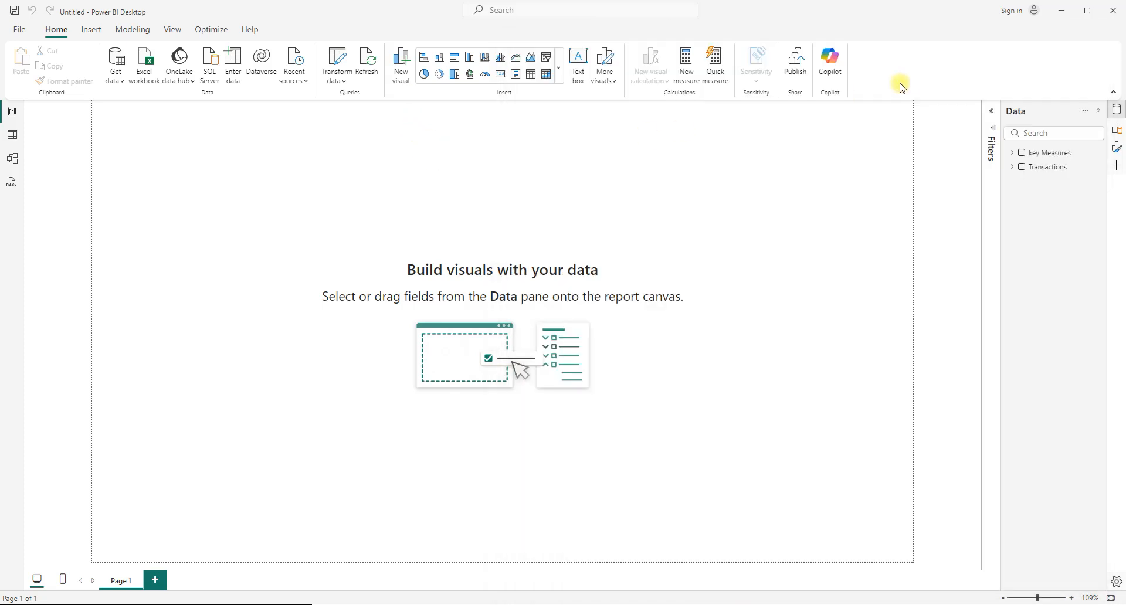
pyautogui.click(1057, 154)
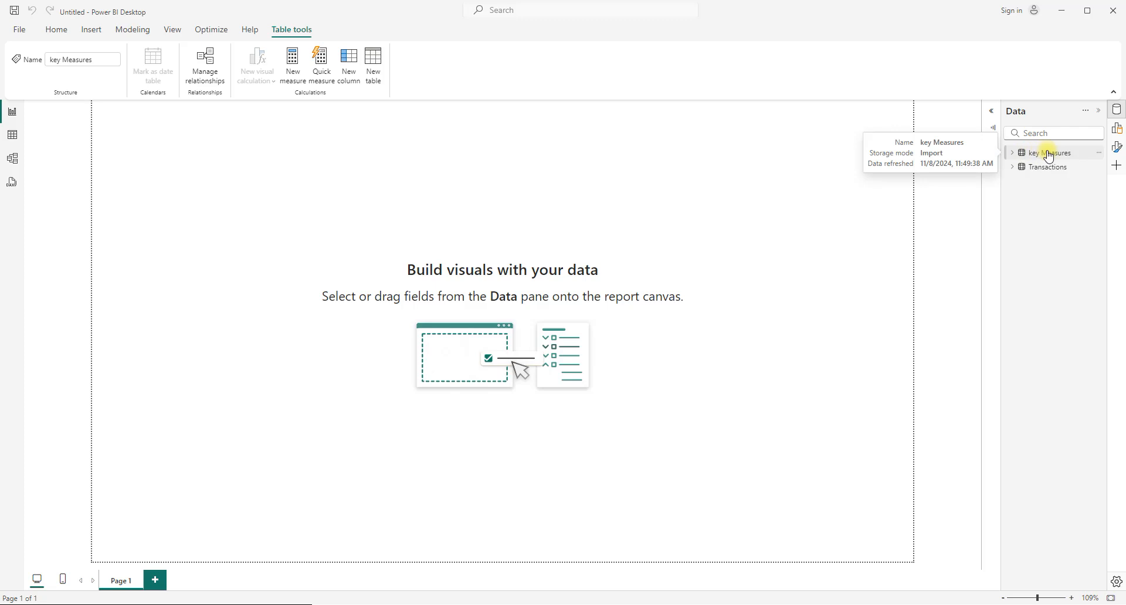
pyautogui.click(292, 66)
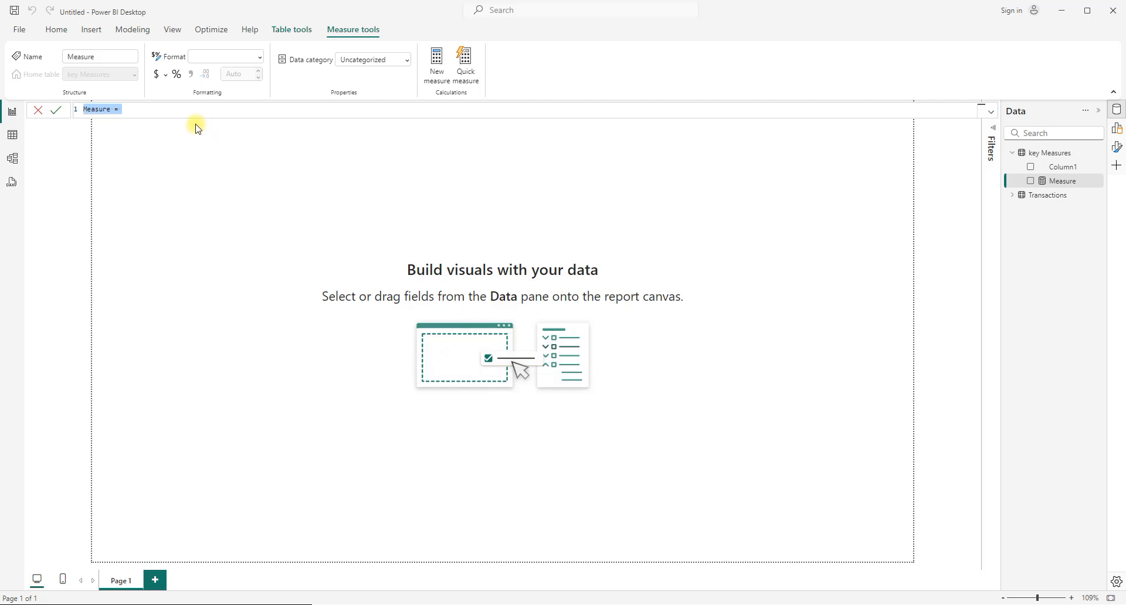
pyautogui.hotkey('ctrl', 'v')
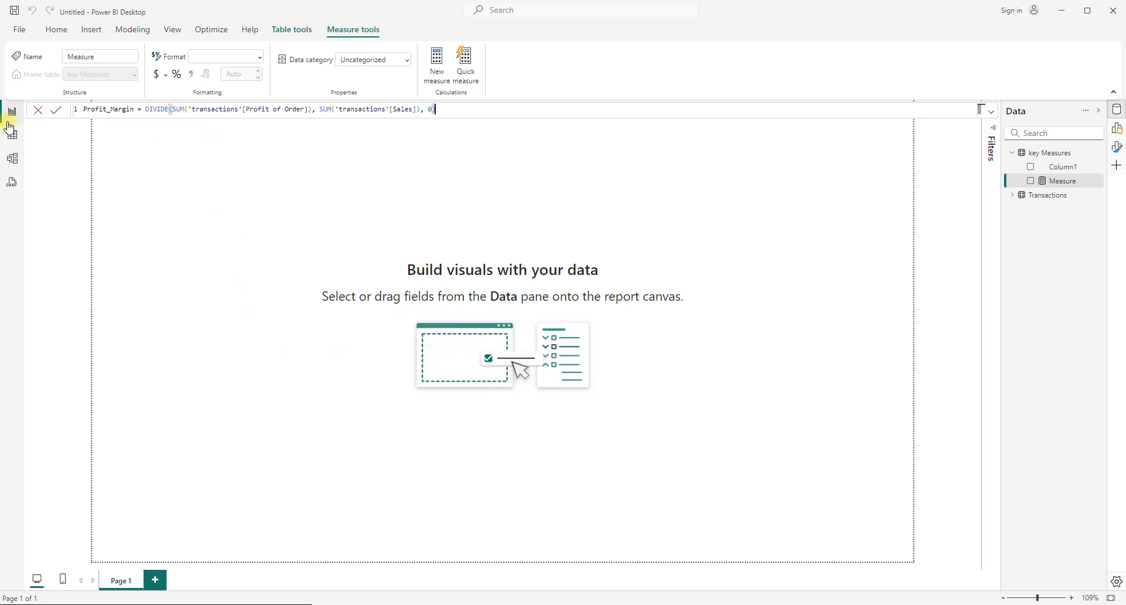
pyautogui.click(56, 111)
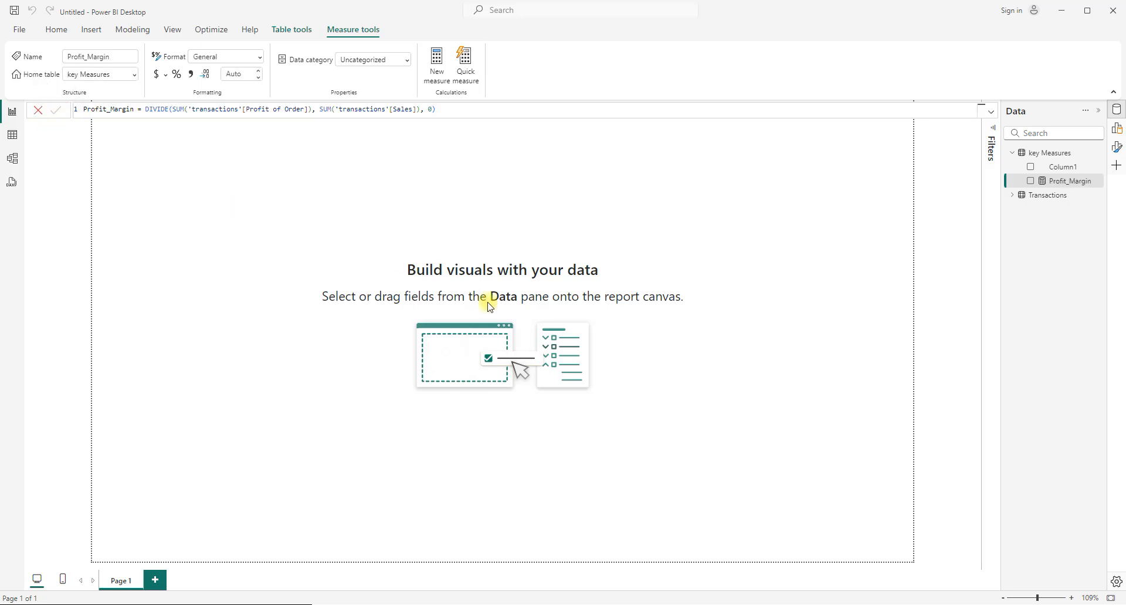
pyautogui.click(1064, 183)
# - Add the measure Contribution_Margin = SUM('transactions'[Sales]) * AVERAGE('transactions'[Contribution Margin Ratio]) to the key Measures table, copying its formula from Notepad
pyautogui.click(1049, 154)
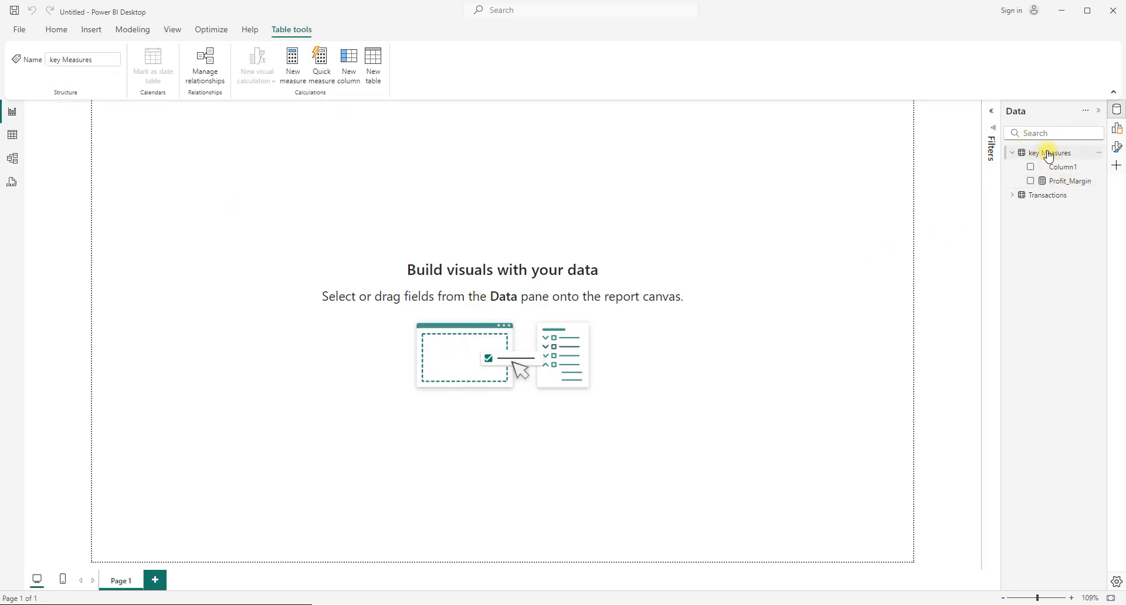
pyautogui.click(293, 70)
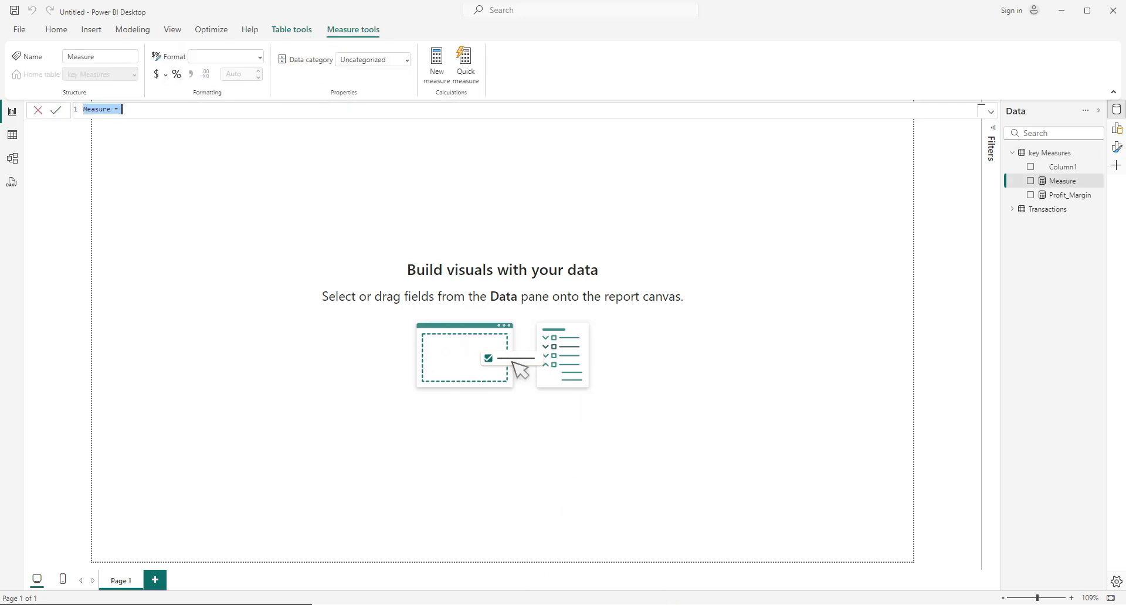
pyautogui.click(678, 575)
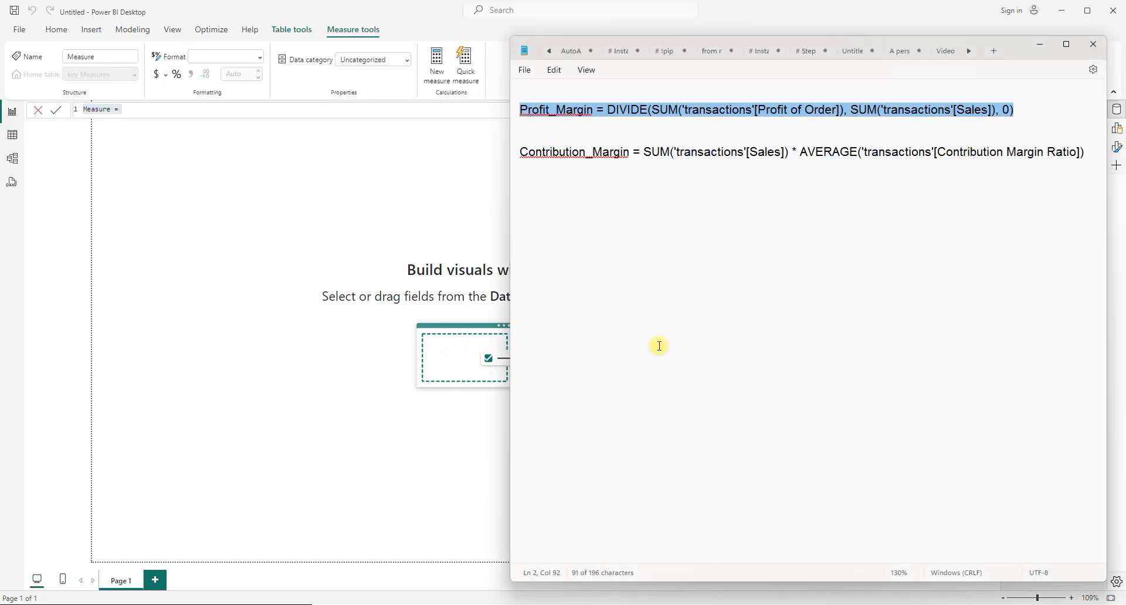
pyautogui.tripleClick(522, 157)
pyautogui.hotkey('ctrl', 'c')
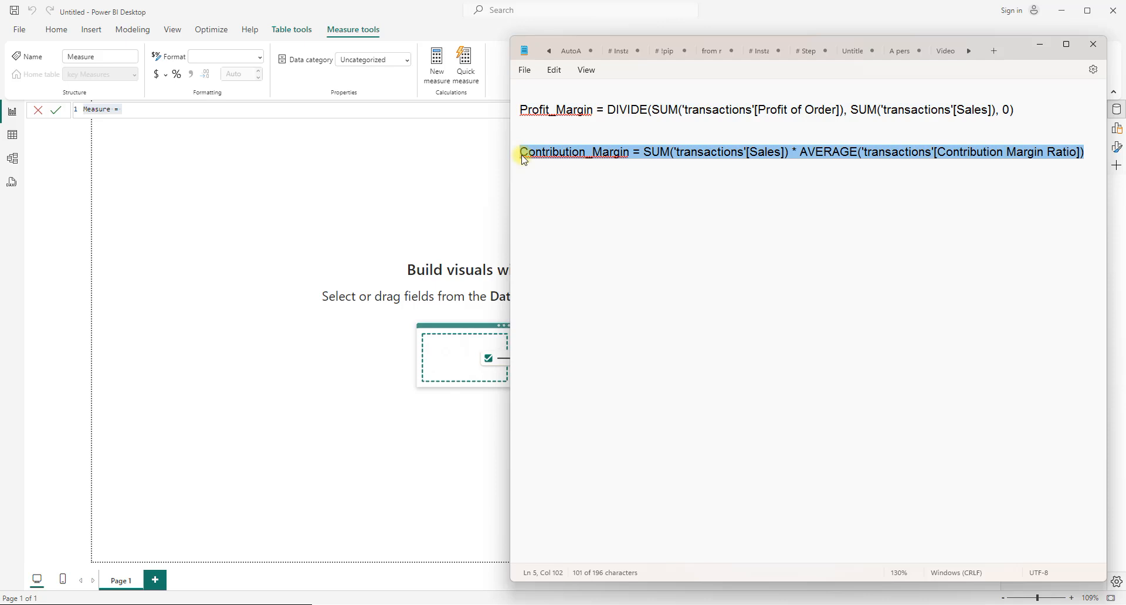
pyautogui.click(330, 111)
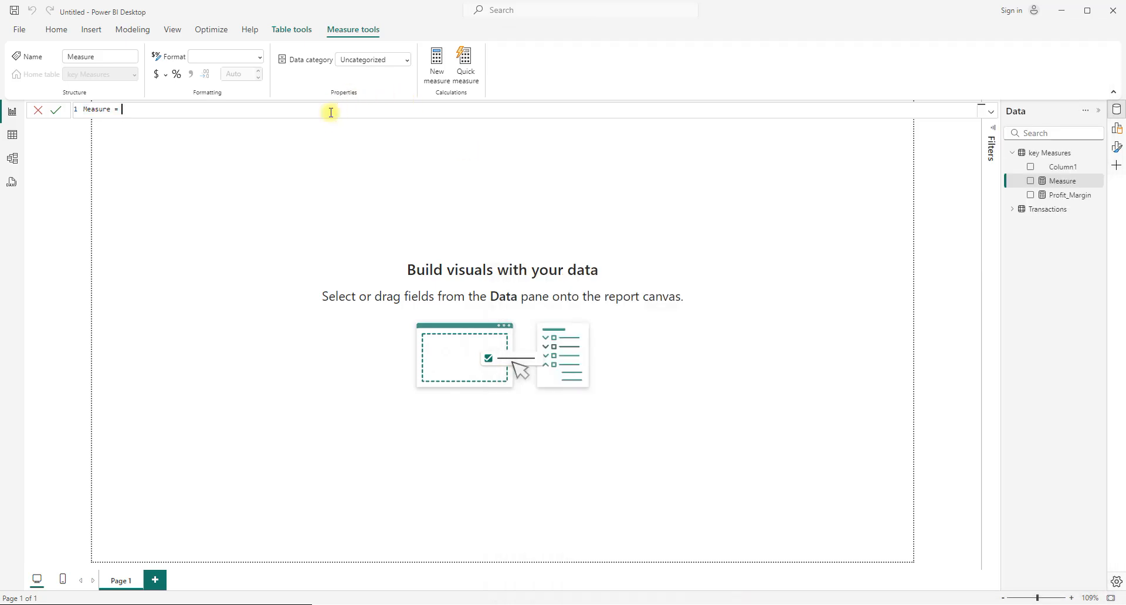
pyautogui.moveTo(122, 110); pyautogui.dragTo(90, 114)
pyautogui.hotkey('ctrl', 'v')
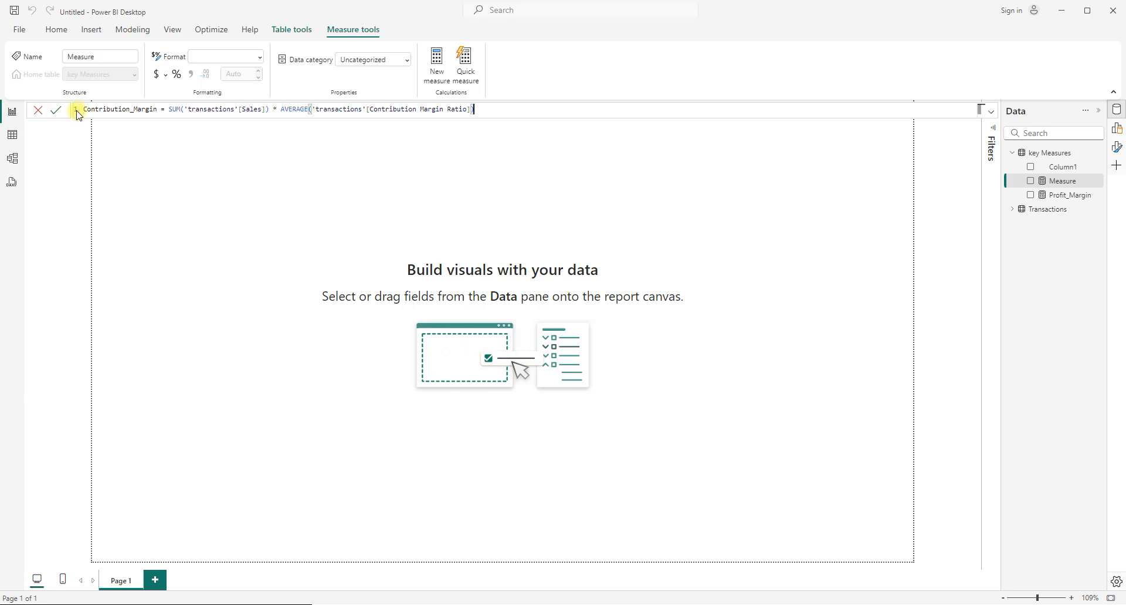
pyautogui.press('Return')
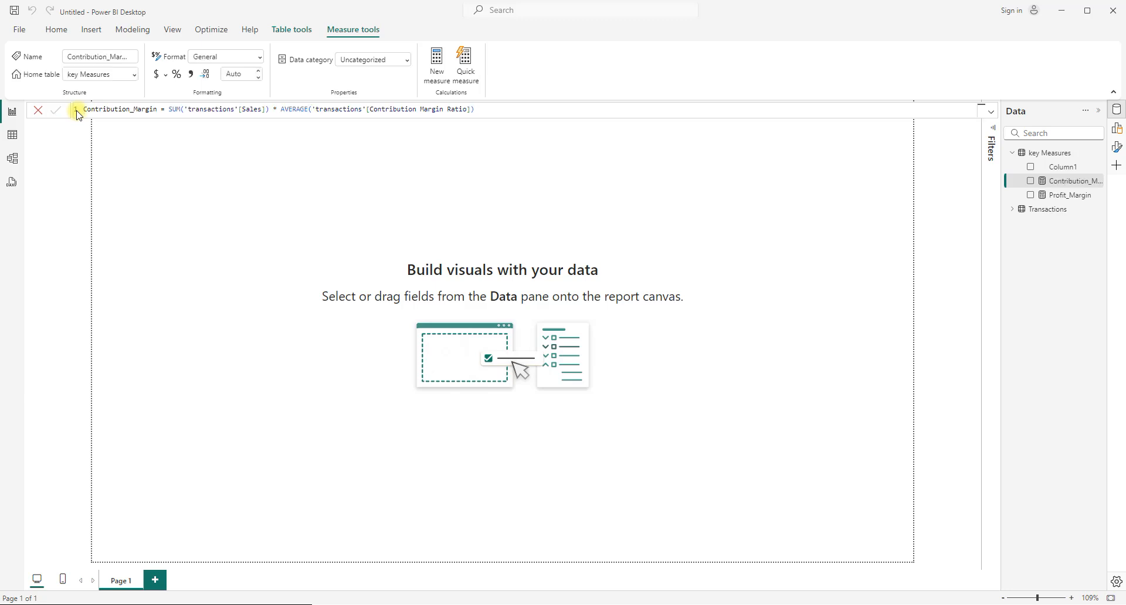
# - Delete the empty Column1 from the key Measures table
pyautogui.rightClick(1058, 168)
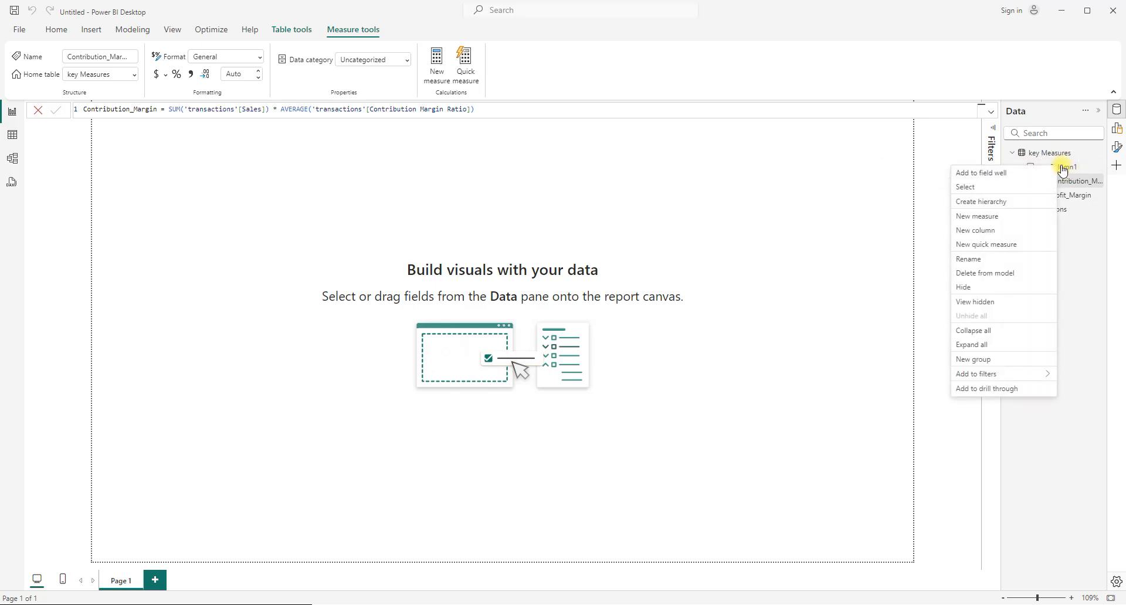
pyautogui.click(1073, 169)
pyautogui.rightClick(1065, 169)
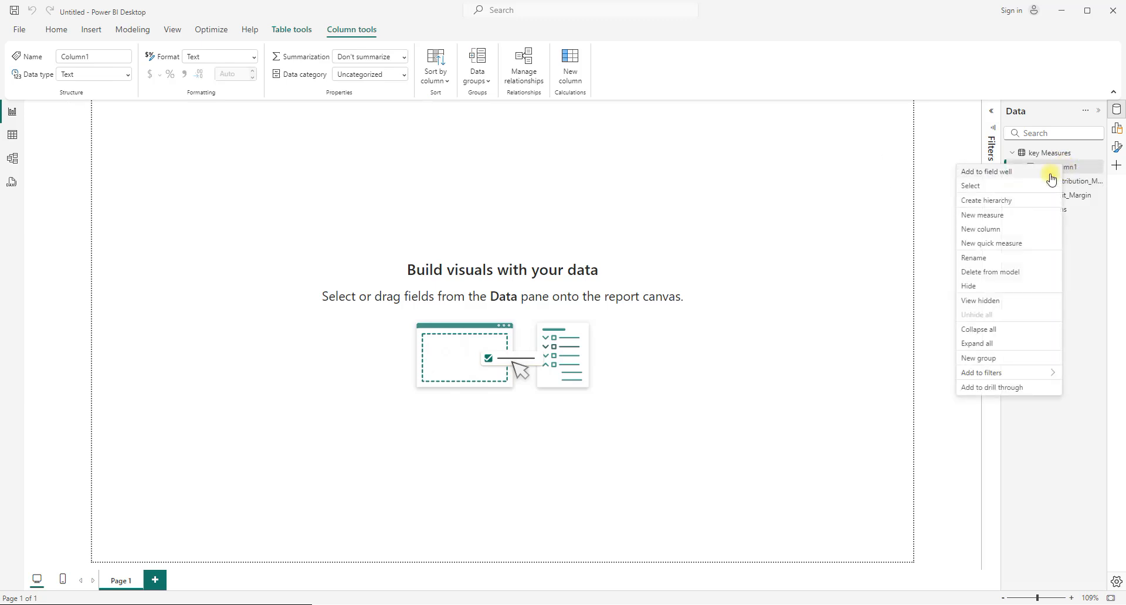
pyautogui.click(987, 272)
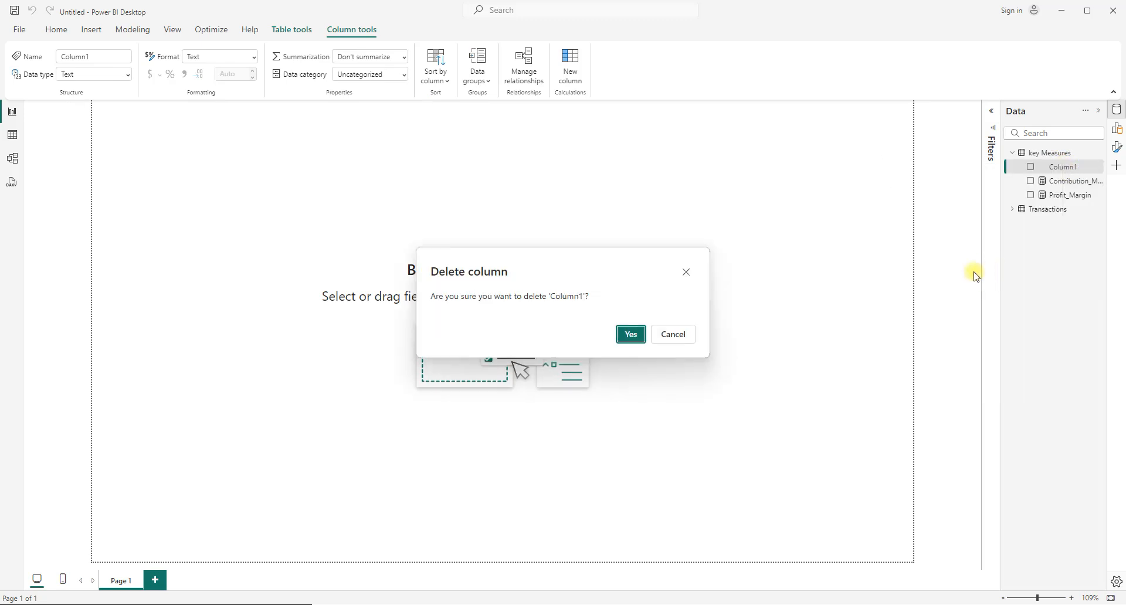
pyautogui.click(643, 341)
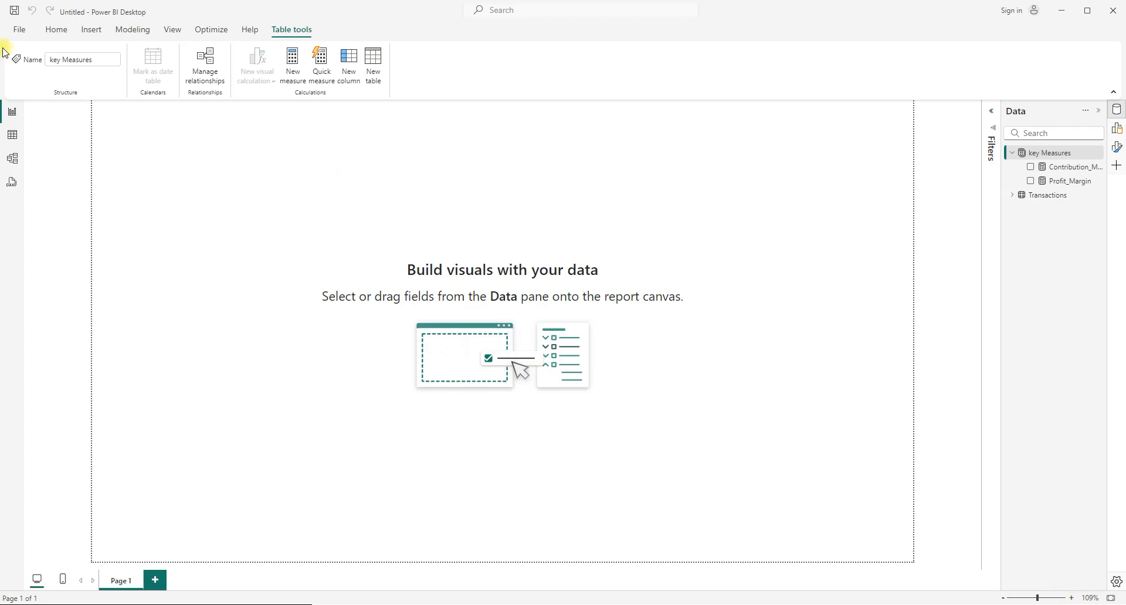
# - Insert a line and clustered column chart and size it as a low strip across the full width of the page bottom
pyautogui.click(53, 32)
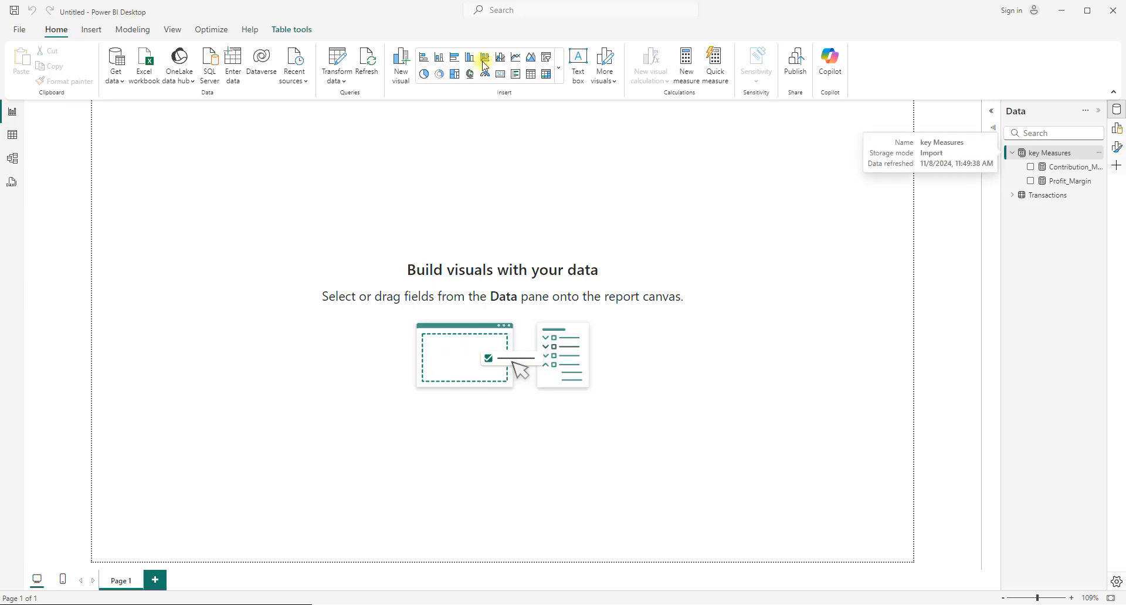
pyautogui.click(560, 75)
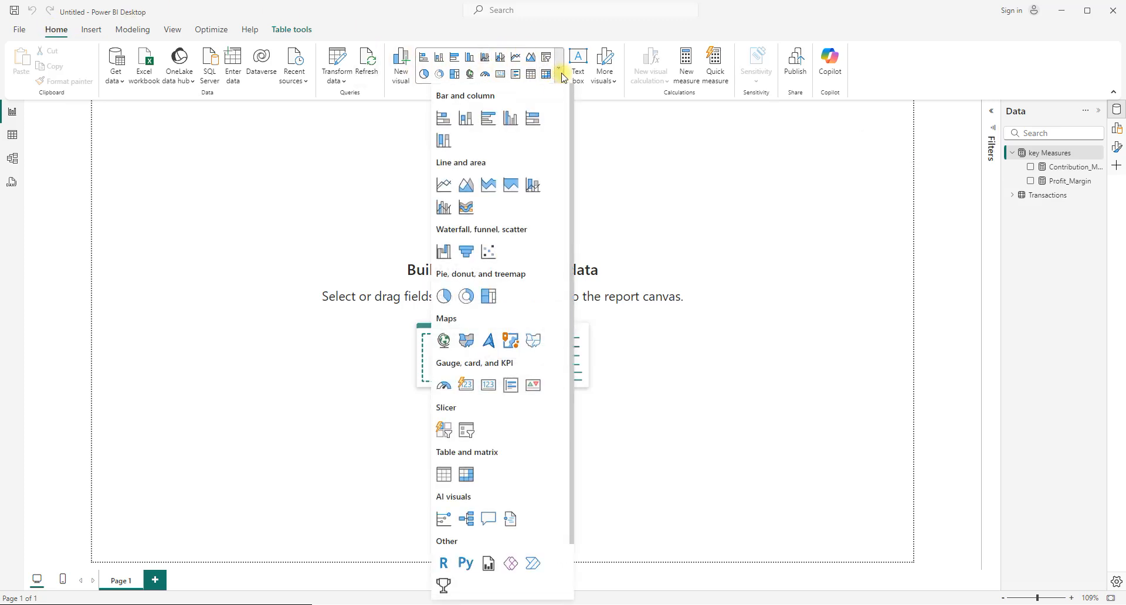
pyautogui.click(442, 208)
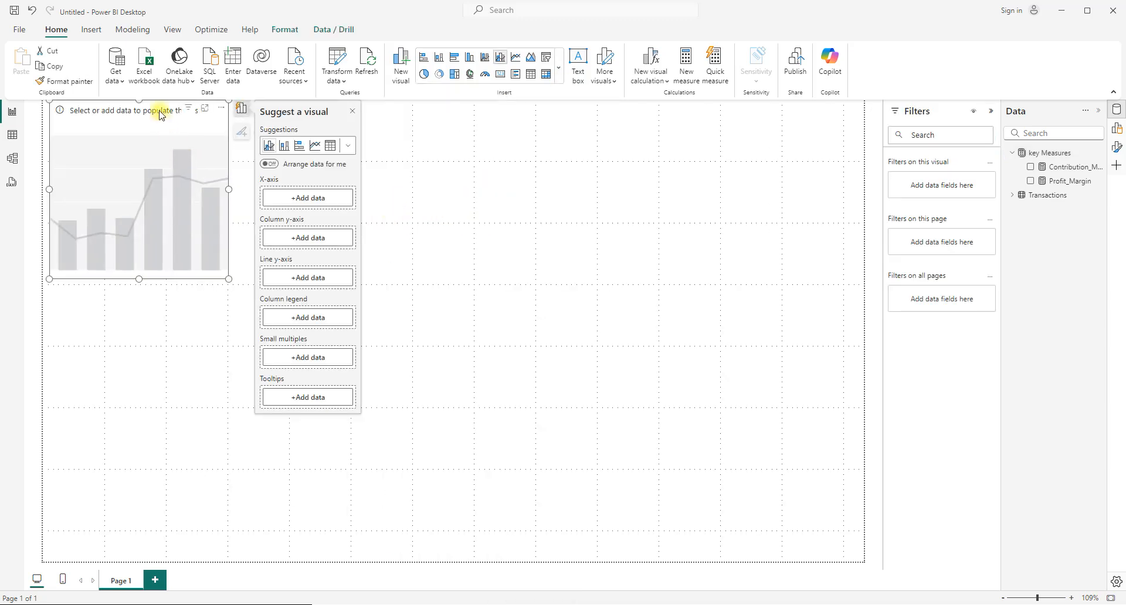
pyautogui.moveTo(157, 104); pyautogui.dragTo(137, 398)
pyautogui.moveTo(221, 470); pyautogui.dragTo(853, 563)
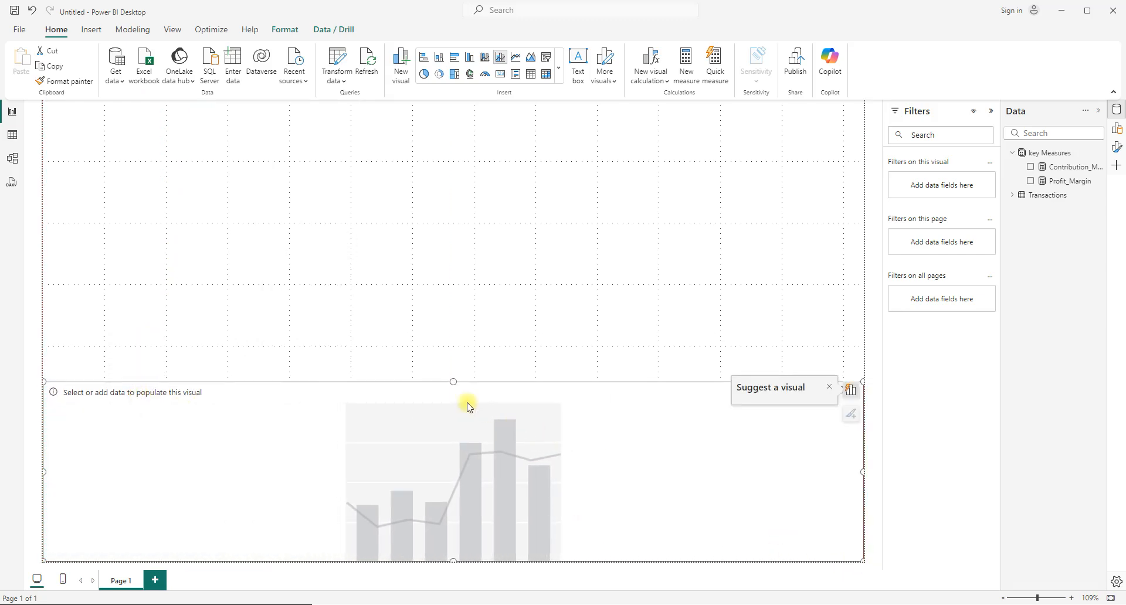
pyautogui.moveTo(454, 384); pyautogui.dragTo(455, 444)
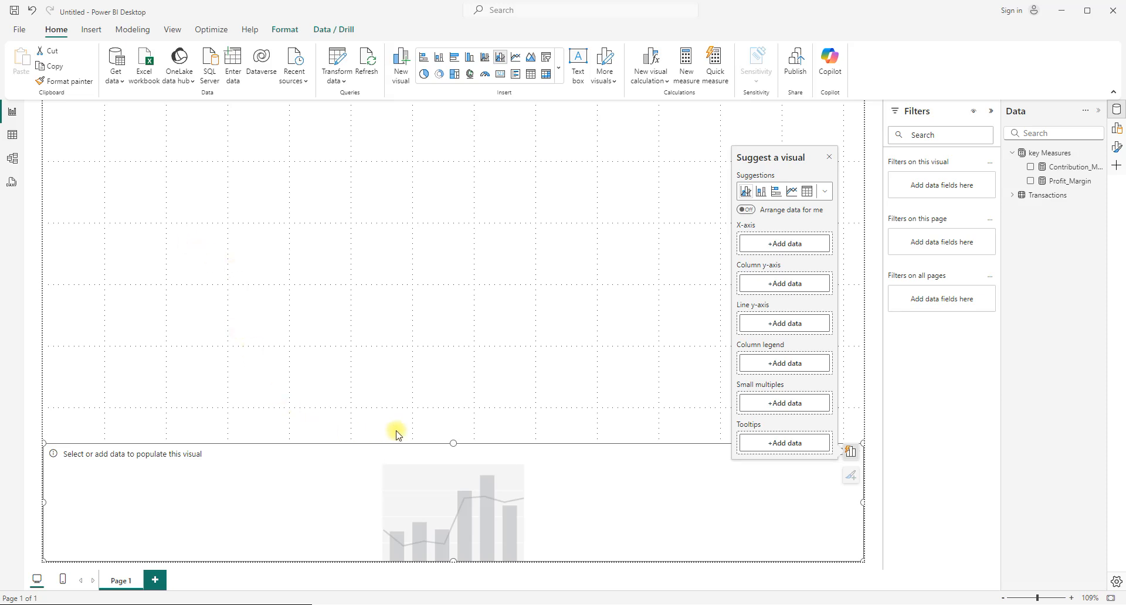
pyautogui.moveTo(452, 443); pyautogui.dragTo(451, 434)
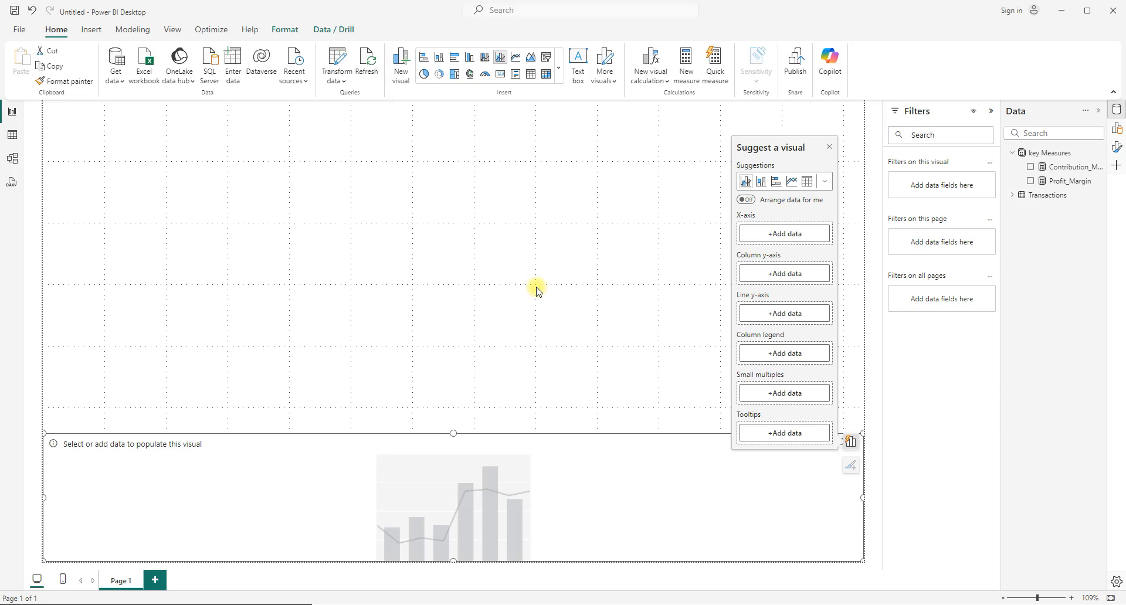
# - Assign State to the chart's X-axis, Sales to the column y-axis and Profit_Margin to the line y-axis, and make the chart slightly taller
pyautogui.click(1011, 196)
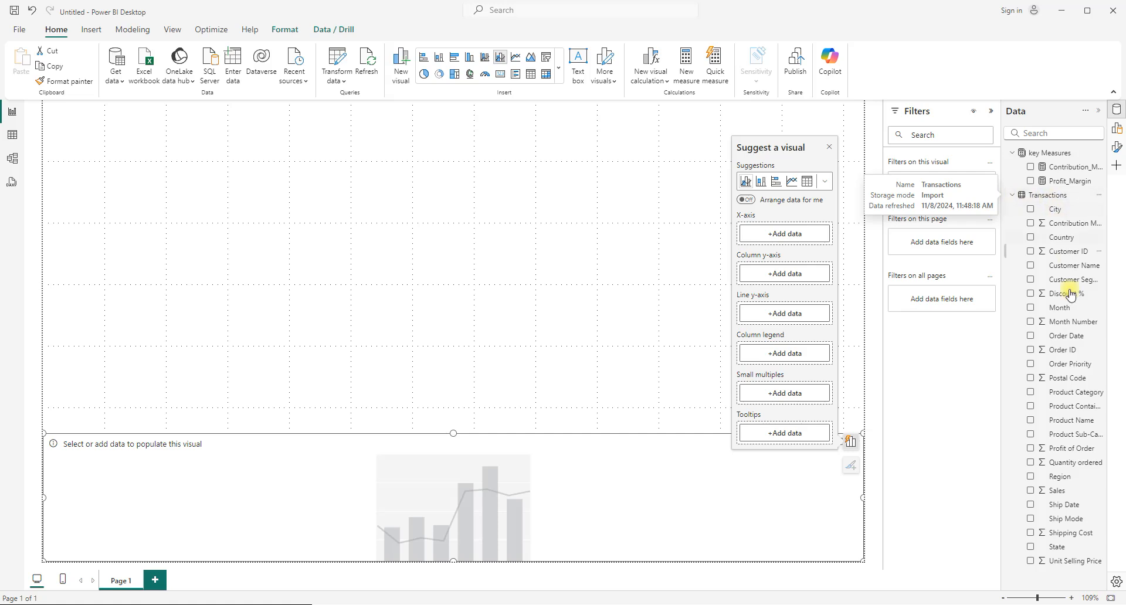
pyautogui.click(992, 114)
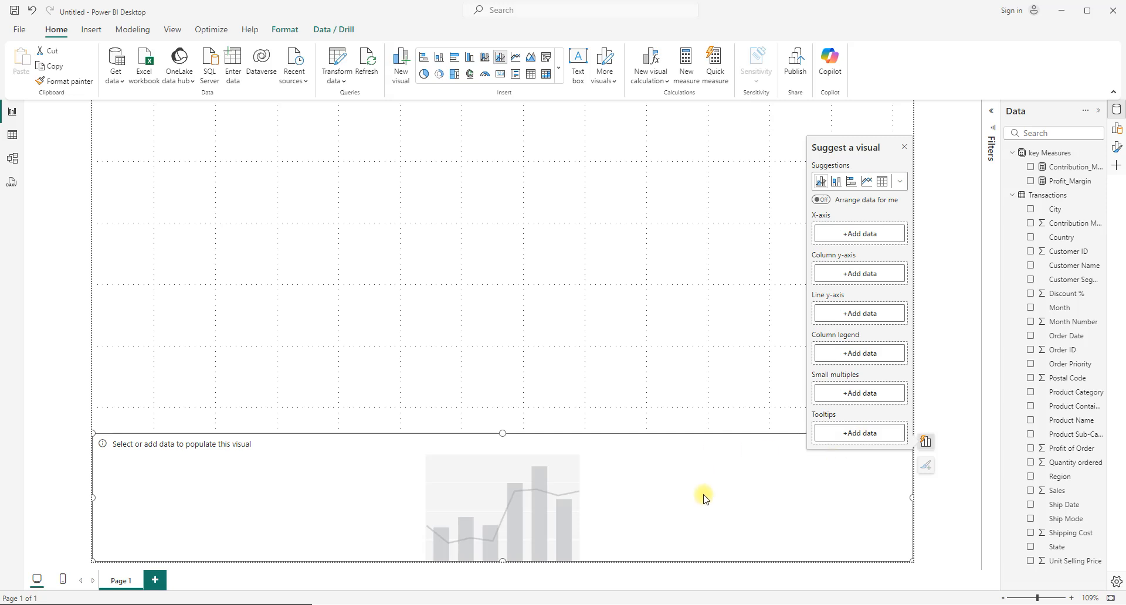
pyautogui.click(925, 443)
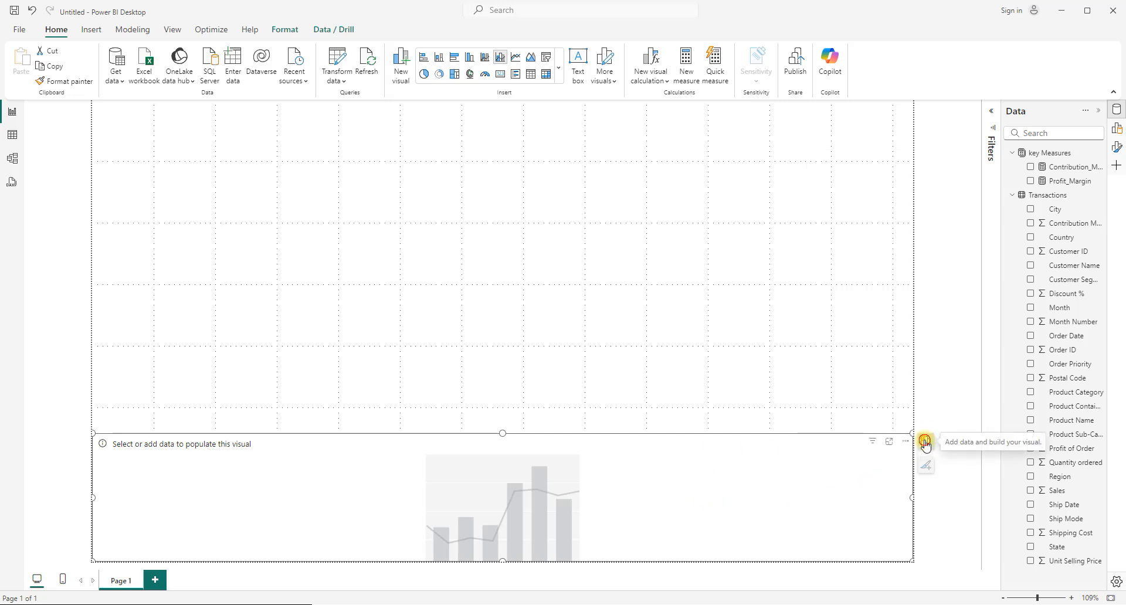
pyautogui.click(925, 442)
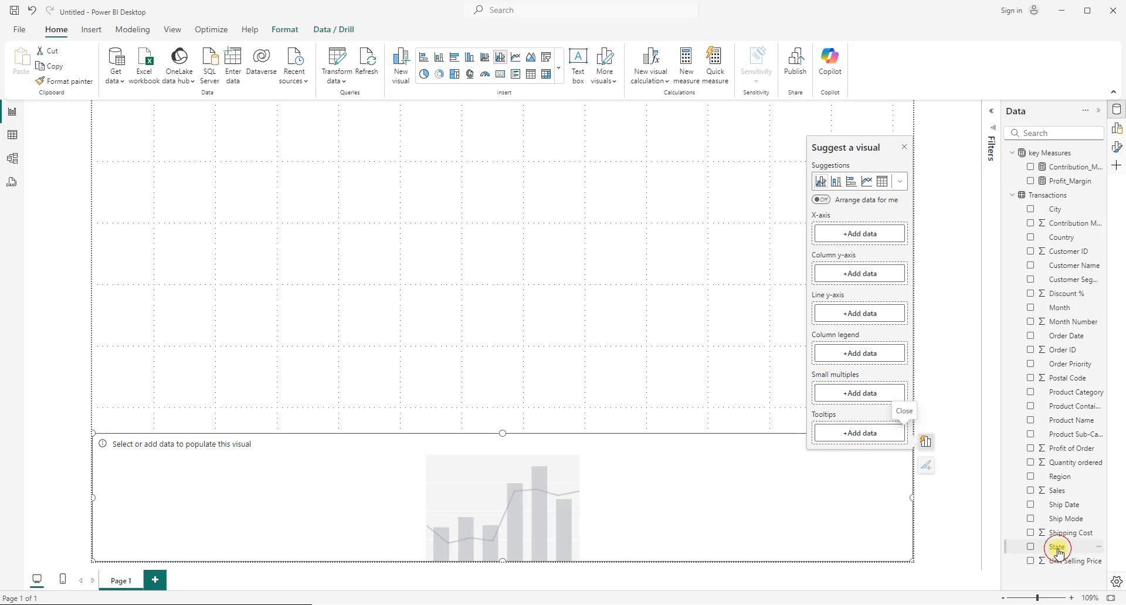
pyautogui.moveTo(1058, 549); pyautogui.dragTo(866, 236)
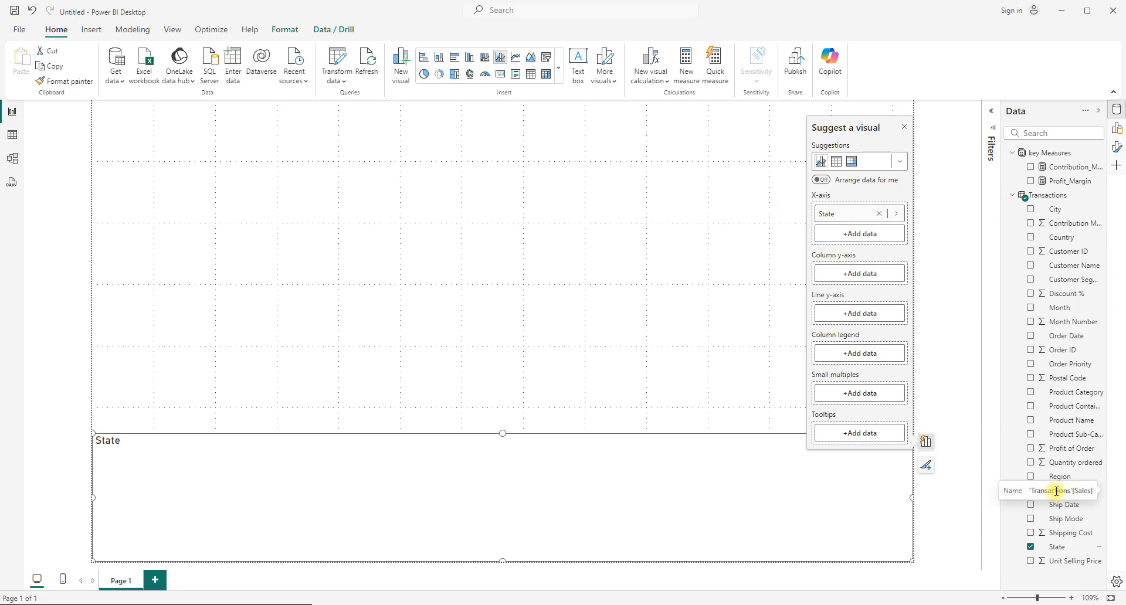
pyautogui.moveTo(1057, 499); pyautogui.dragTo(855, 282)
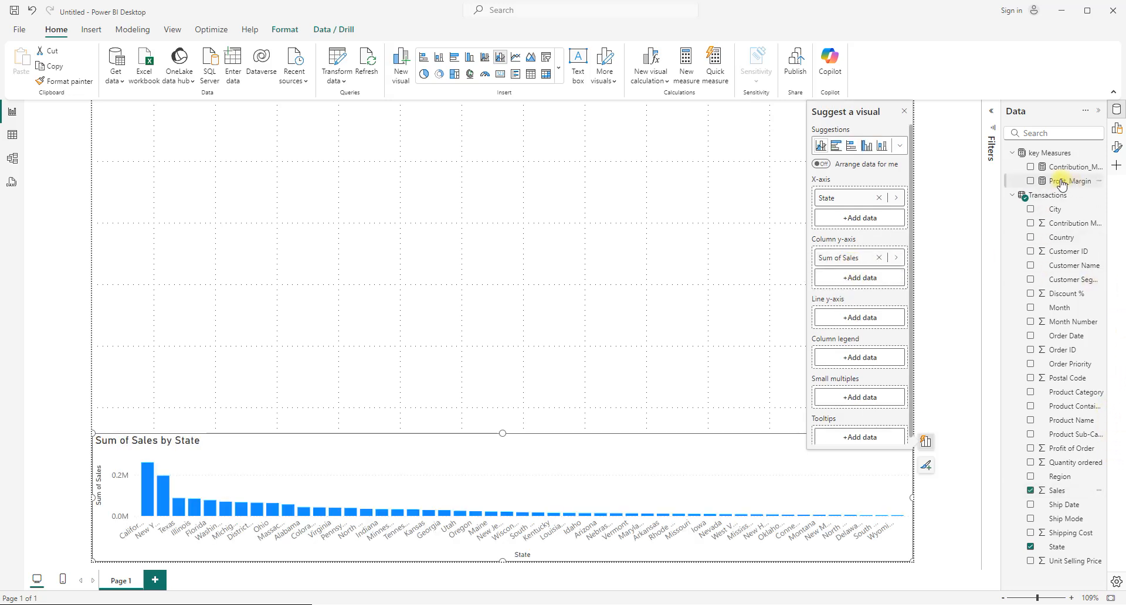
pyautogui.moveTo(1074, 185); pyautogui.dragTo(875, 320)
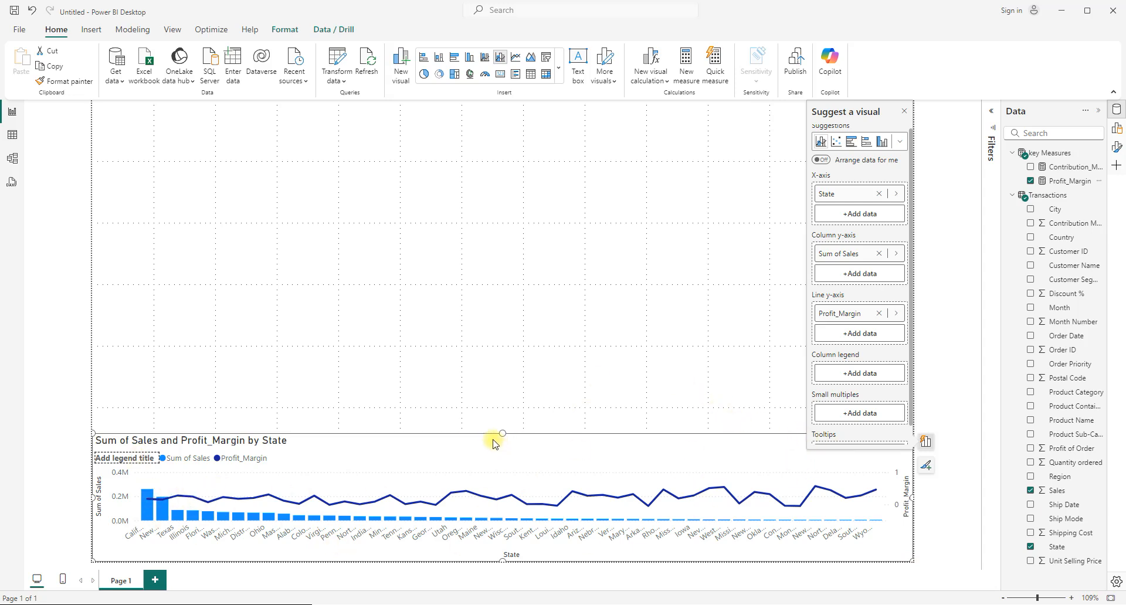
pyautogui.moveTo(506, 432); pyautogui.dragTo(500, 422)
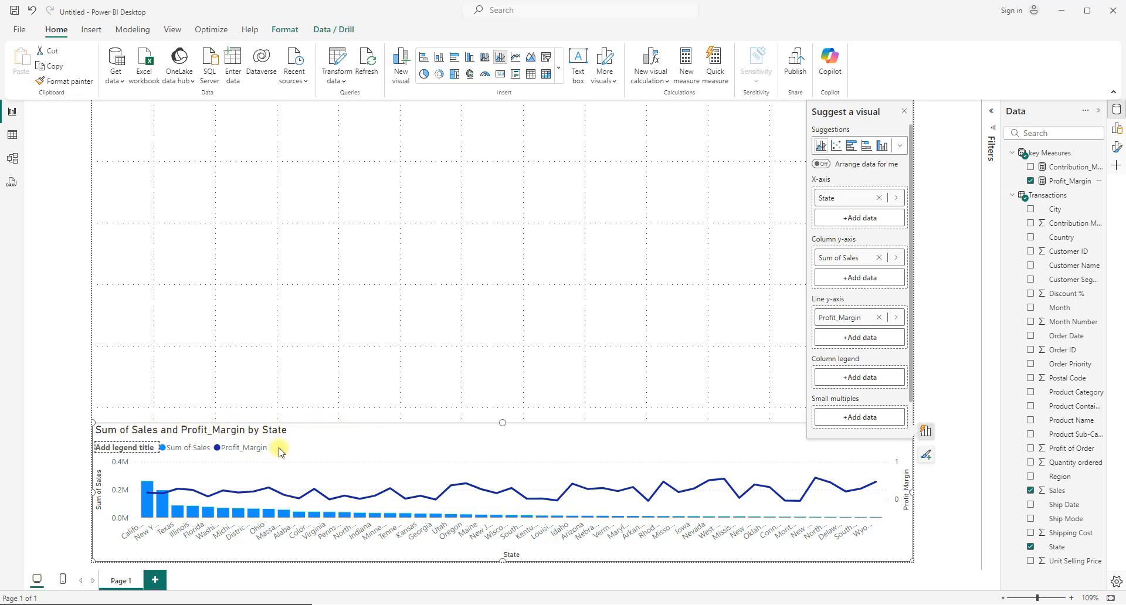
# - Format the chart title with font size 12, centered horizontal alignment and a dark gray background
pyautogui.click(1118, 153)
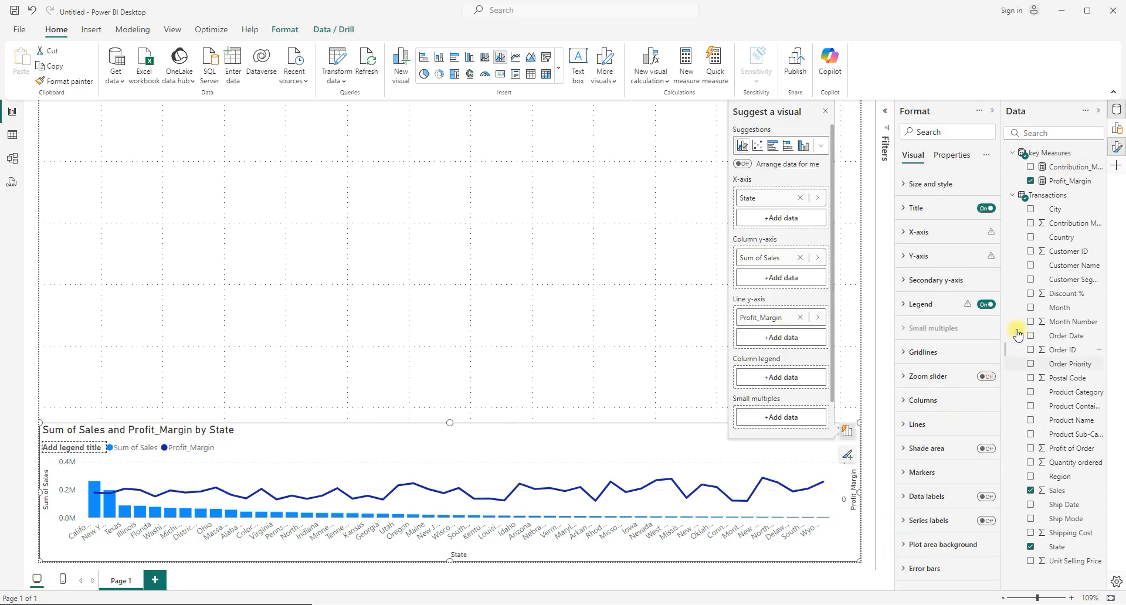
pyautogui.click(902, 212)
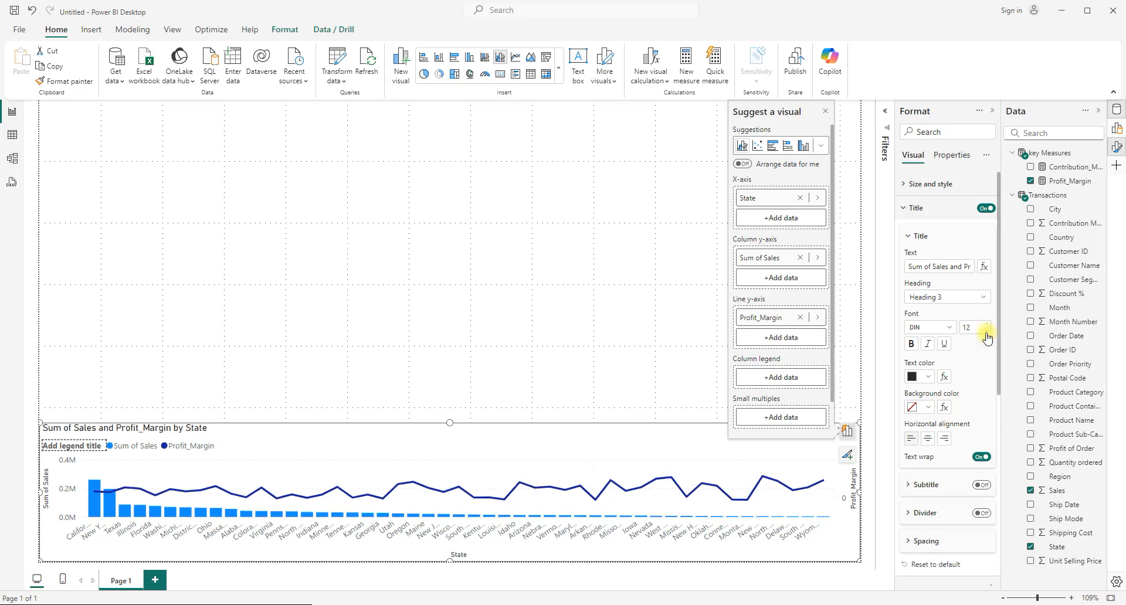
pyautogui.click(927, 439)
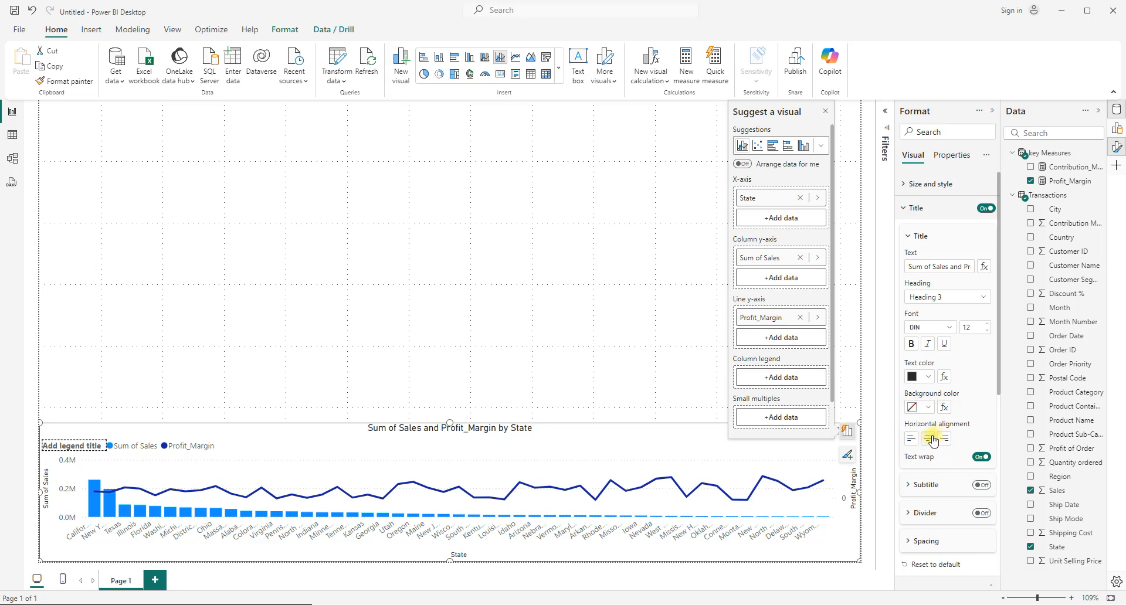
pyautogui.click(930, 408)
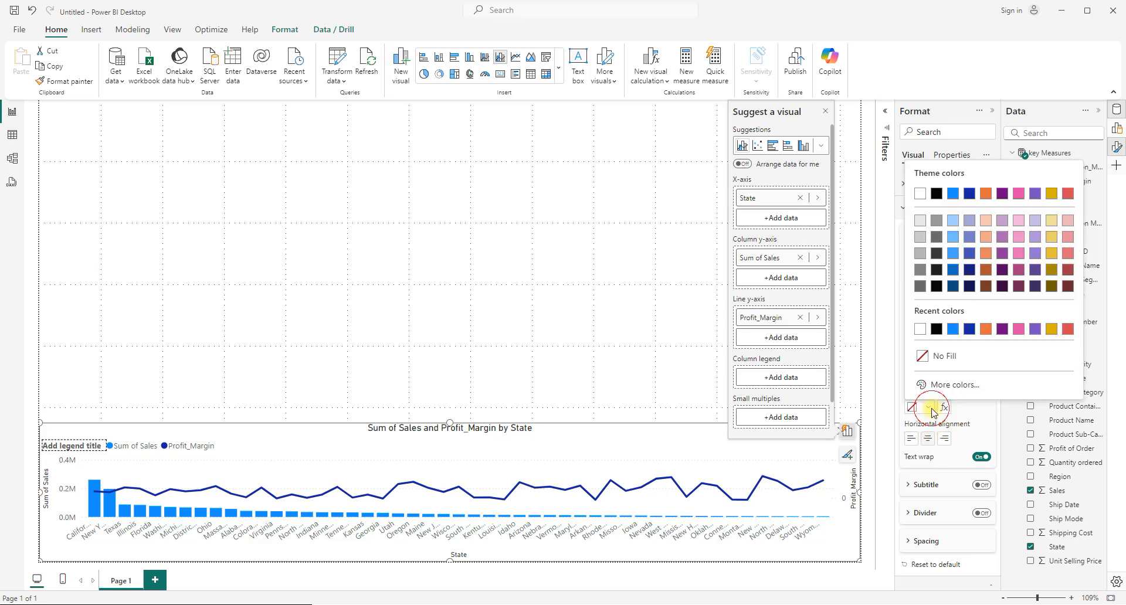
pyautogui.click(919, 285)
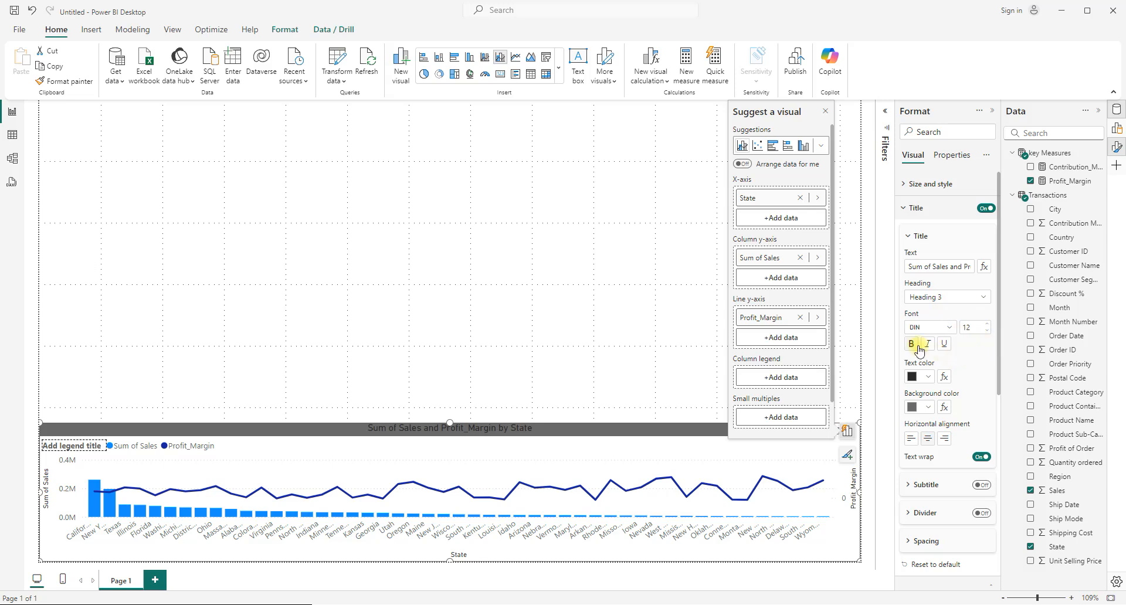
# - Make the combo chart's title text white and bold
pyautogui.click(928, 377)
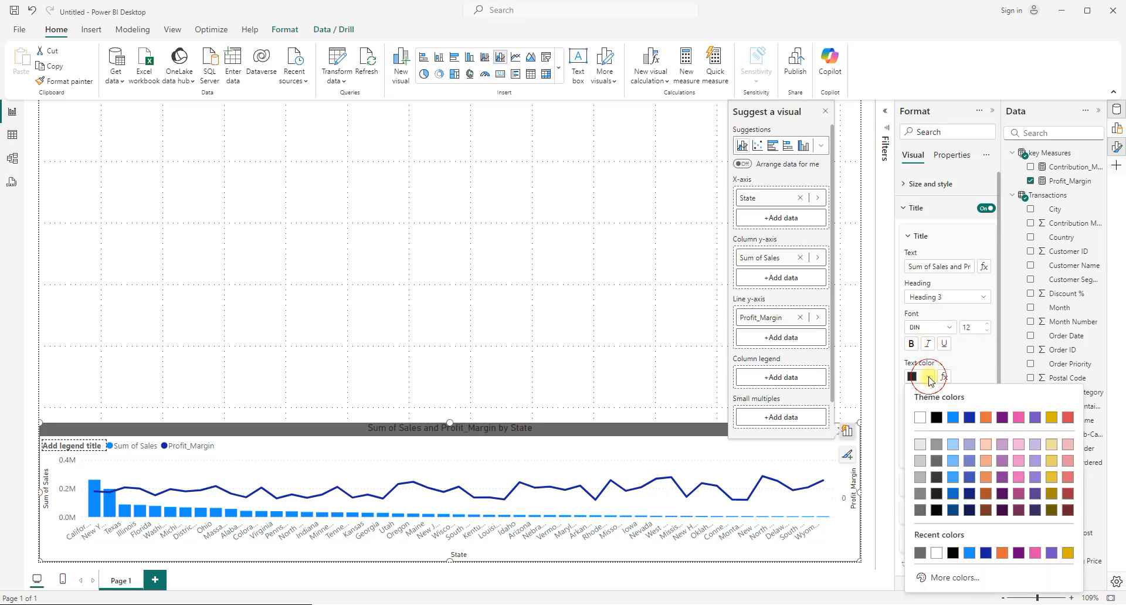
pyautogui.click(919, 417)
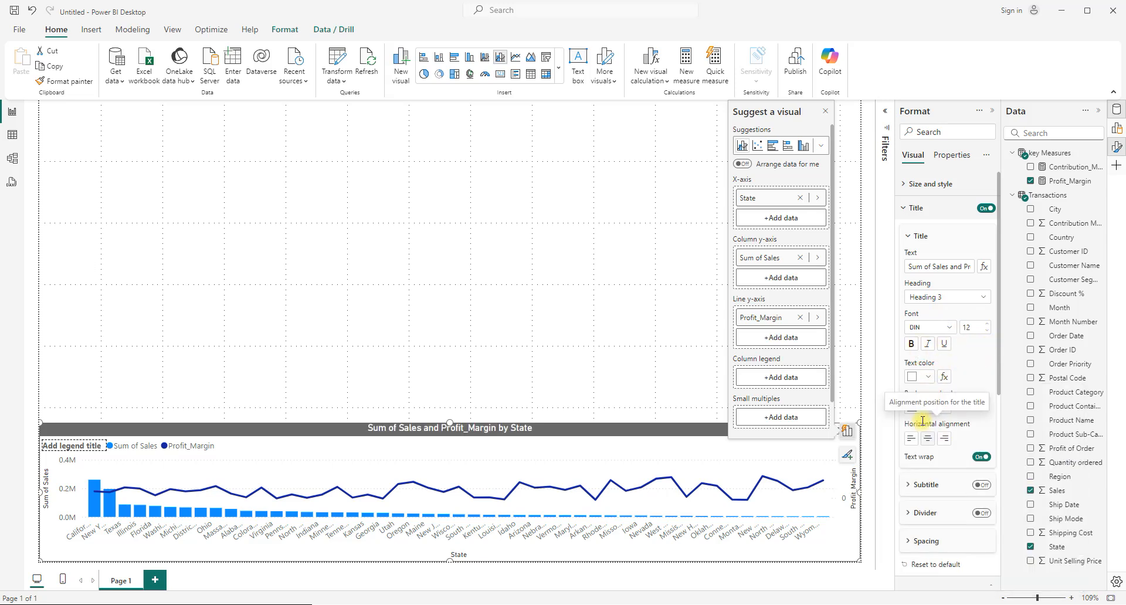
pyautogui.click(911, 345)
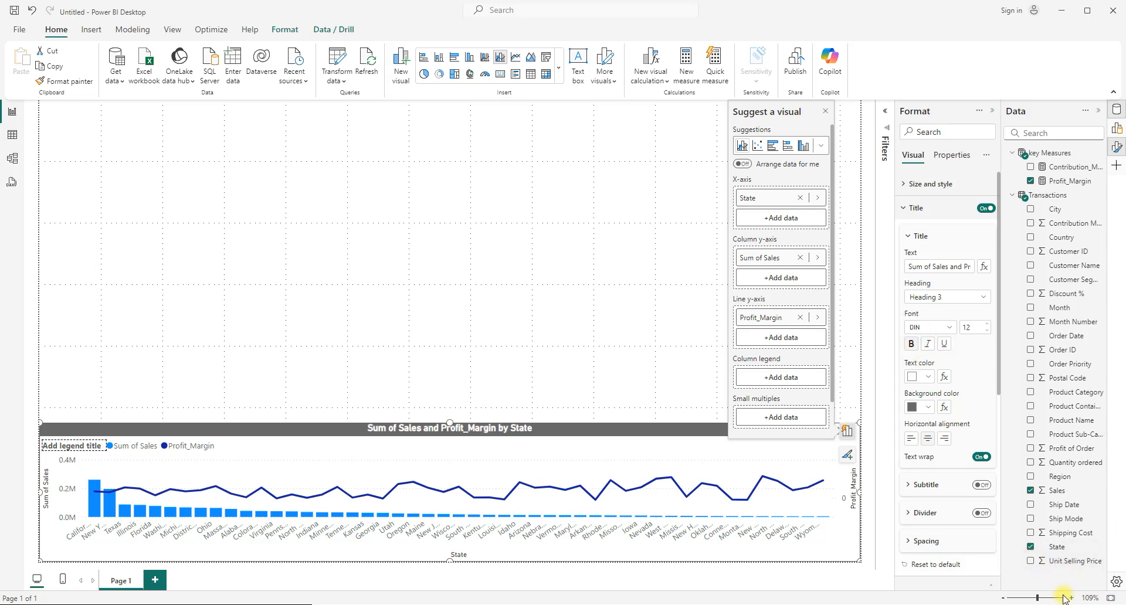
pyautogui.click(903, 209)
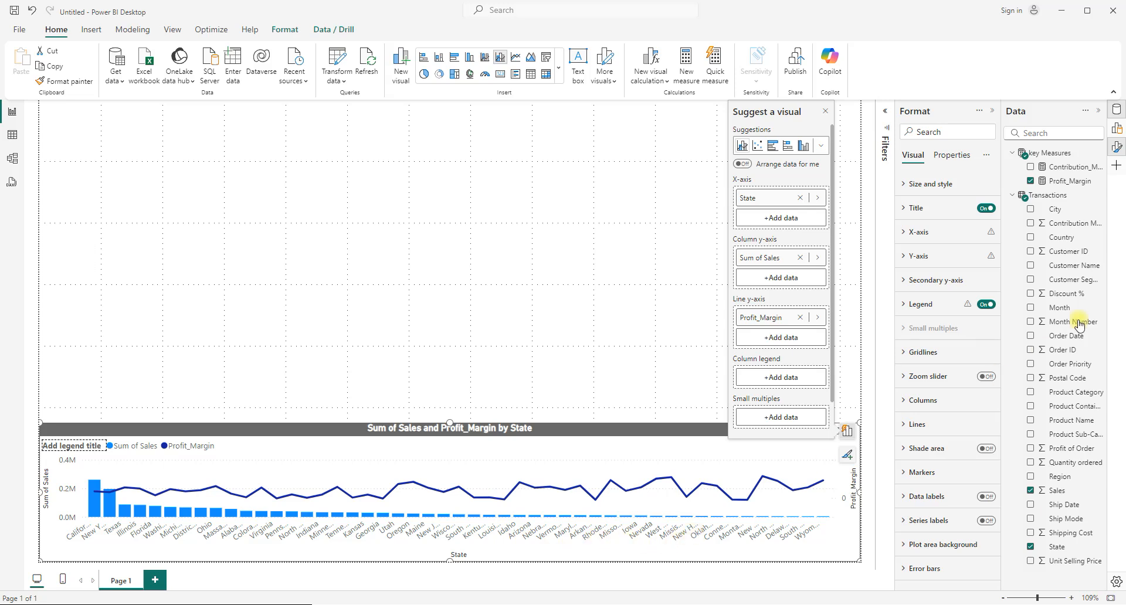
# - Set the combo chart's X-axis labels to font size 8 with 27% maximum height, and make the chart slightly taller
pyautogui.click(902, 233)
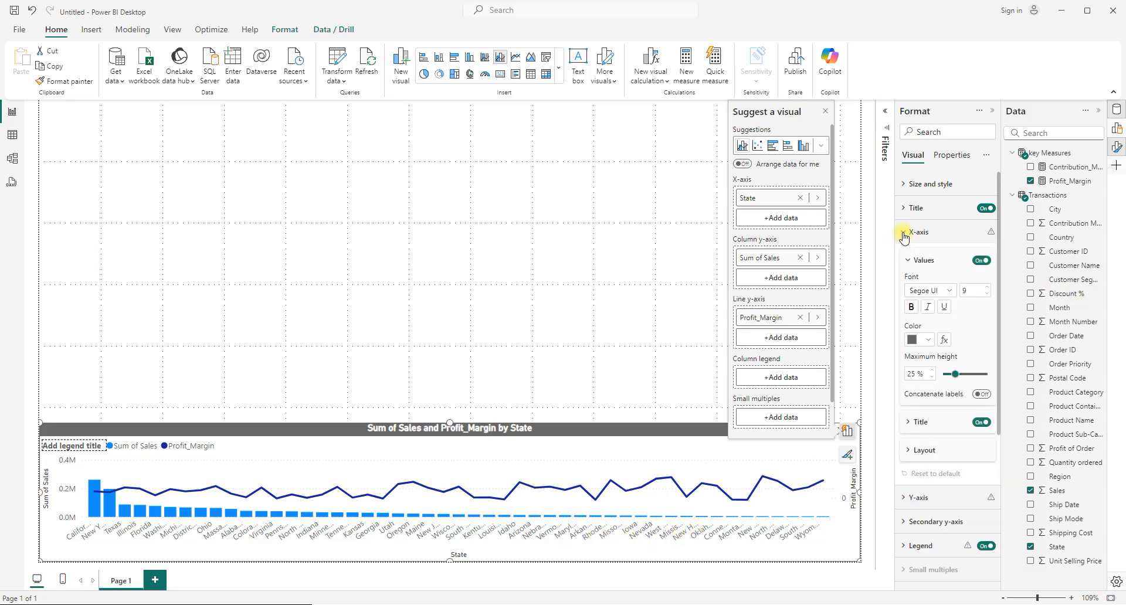
pyautogui.click(987, 294)
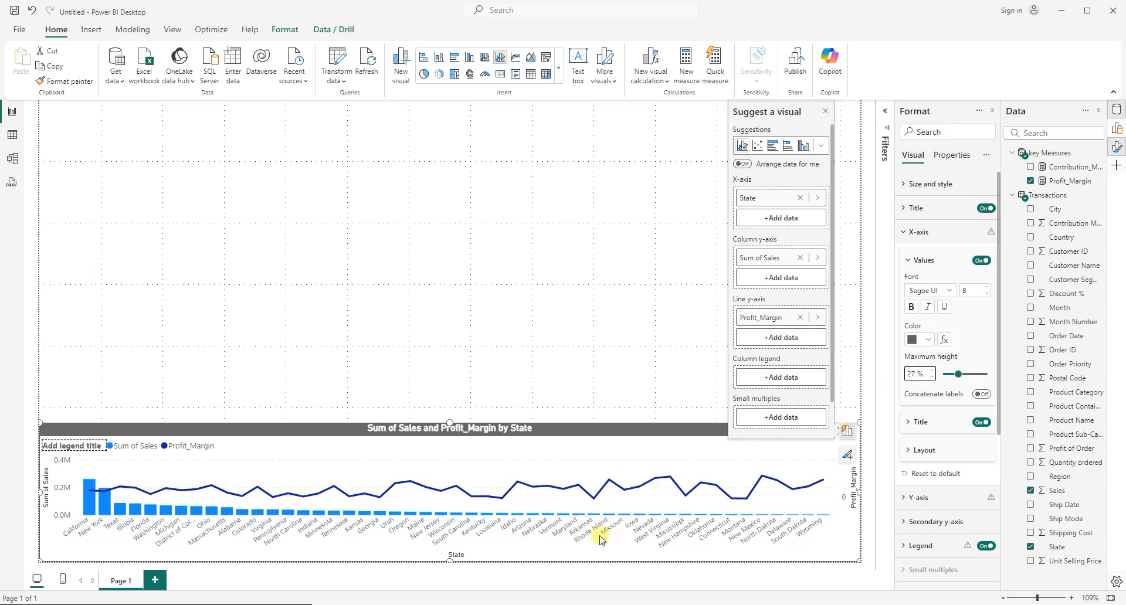
pyautogui.moveTo(448, 423); pyautogui.dragTo(448, 409)
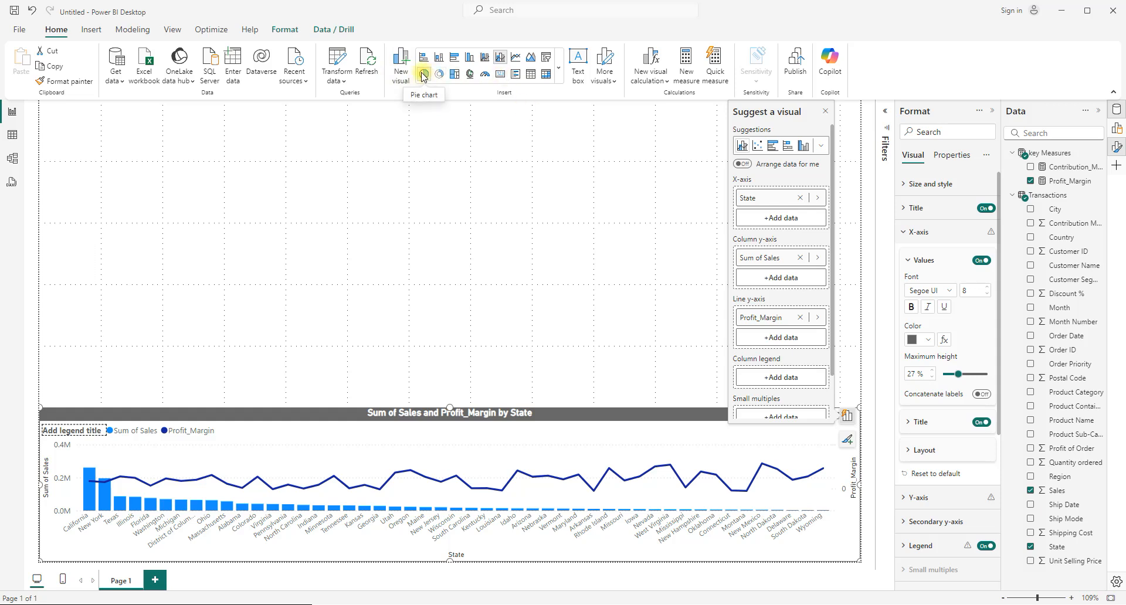
# - Insert a pie chart, narrow it to about a quarter of the page width and place it directly above the combo chart's left end
pyautogui.click(484, 251)
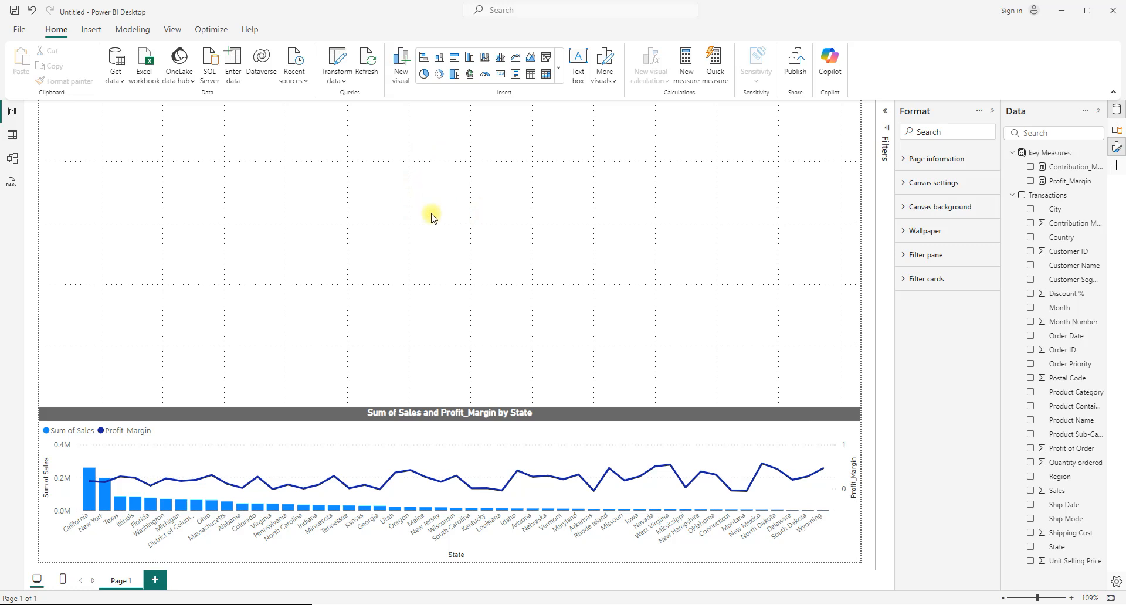
pyautogui.click(423, 74)
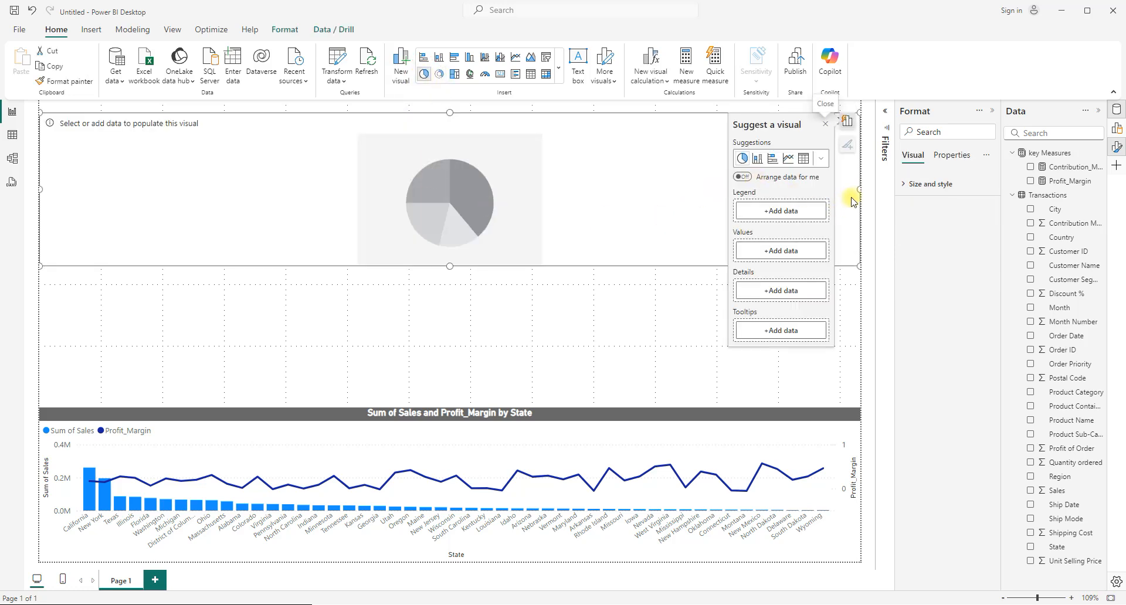
pyautogui.moveTo(859, 192); pyautogui.dragTo(231, 217)
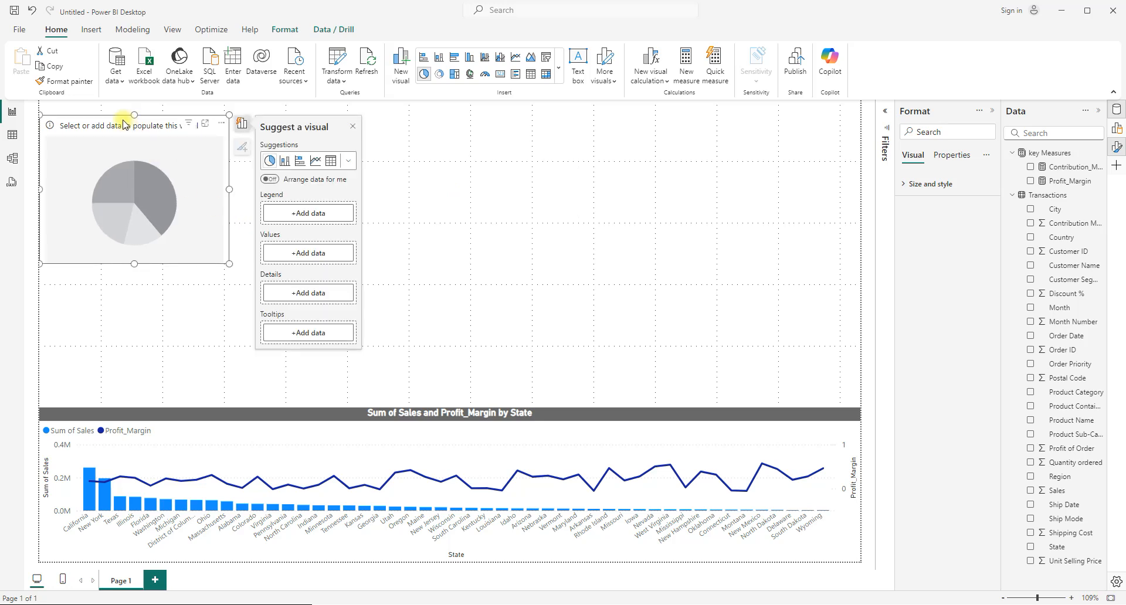
pyautogui.moveTo(103, 125); pyautogui.dragTo(132, 242)
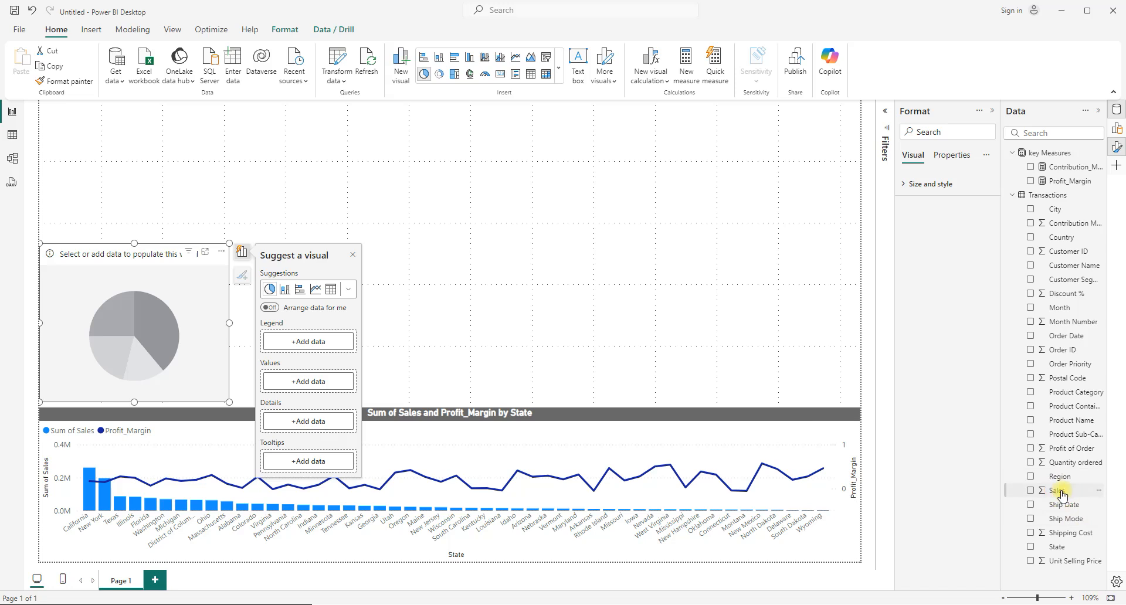
# - Assign Sales to the pie chart's values and Region to its legend
pyautogui.moveTo(1062, 495); pyautogui.dragTo(940, 466)
pyautogui.moveTo(941, 474); pyautogui.dragTo(321, 384)
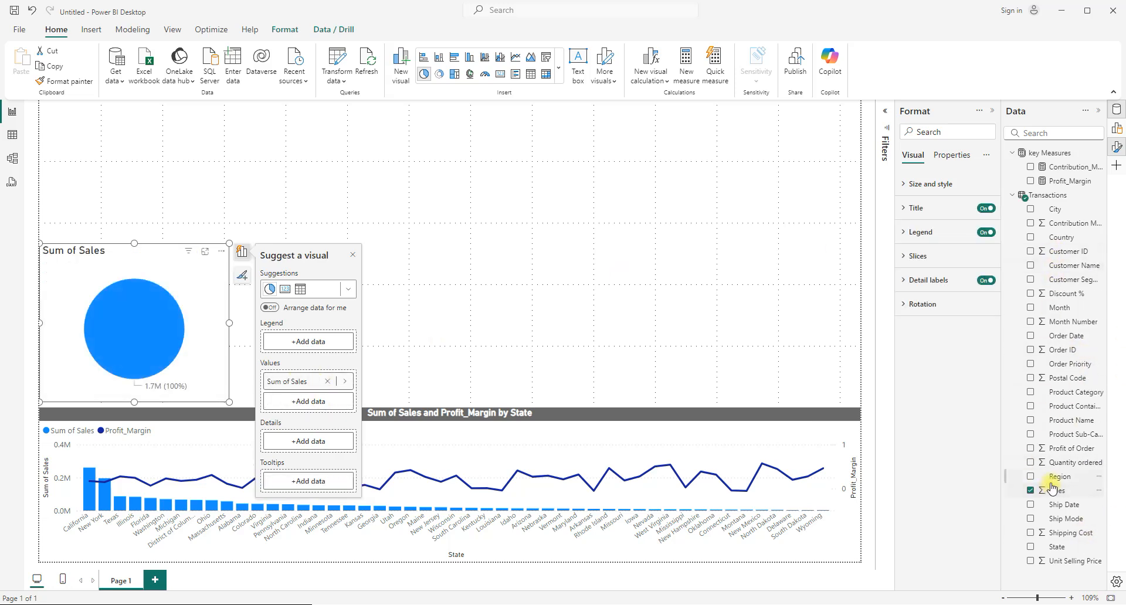
pyautogui.moveTo(1056, 482); pyautogui.dragTo(294, 346)
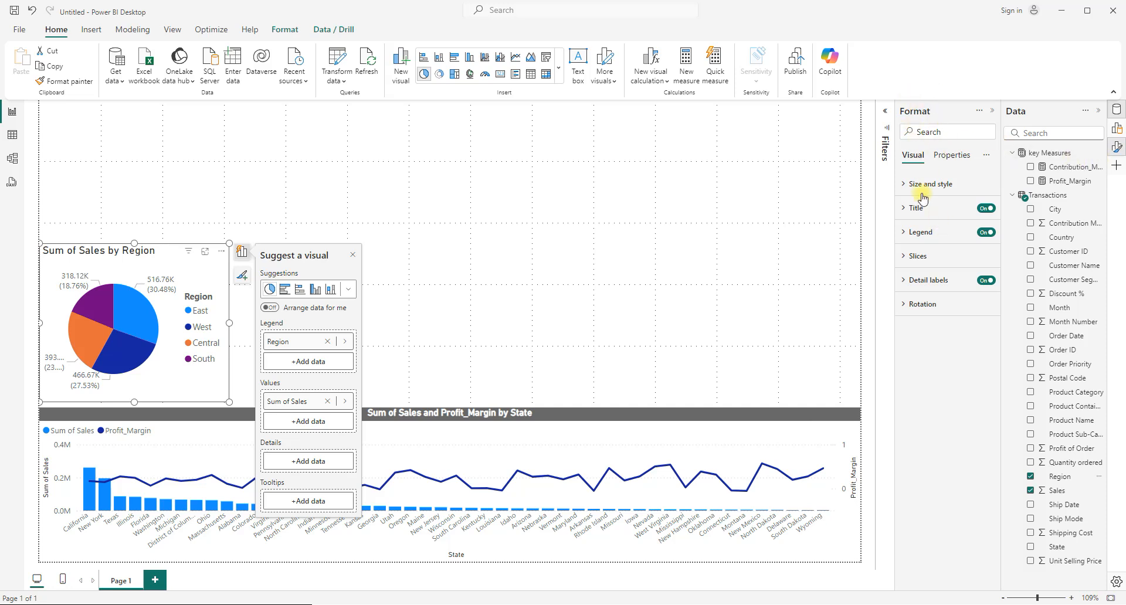
# - Turn off the pie chart's legend and set the detail label contents to Category, data value
pyautogui.click(986, 232)
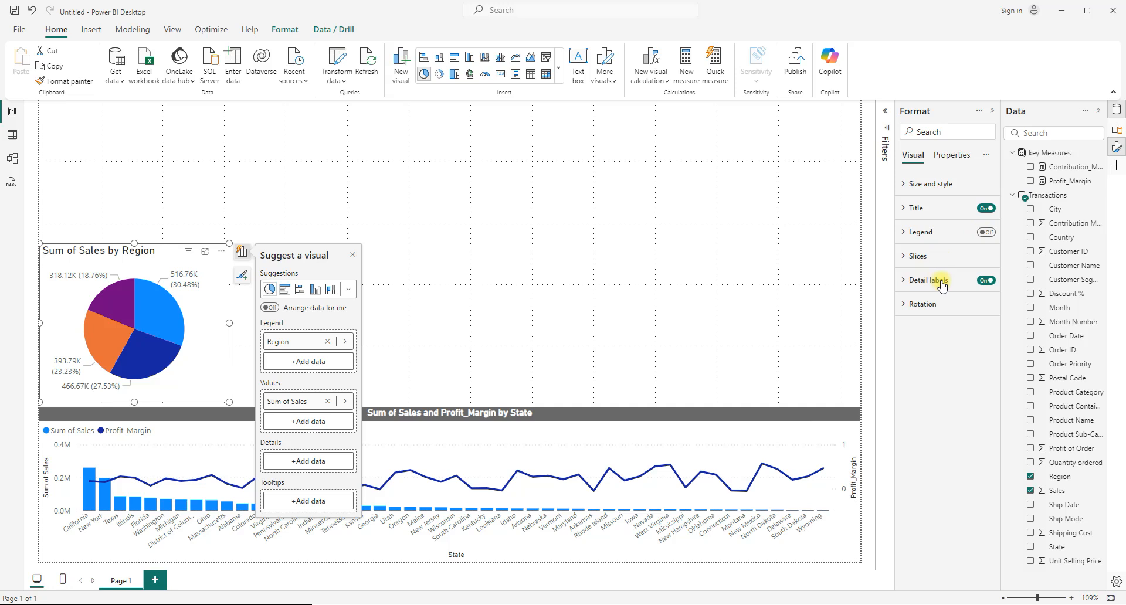
pyautogui.click(902, 284)
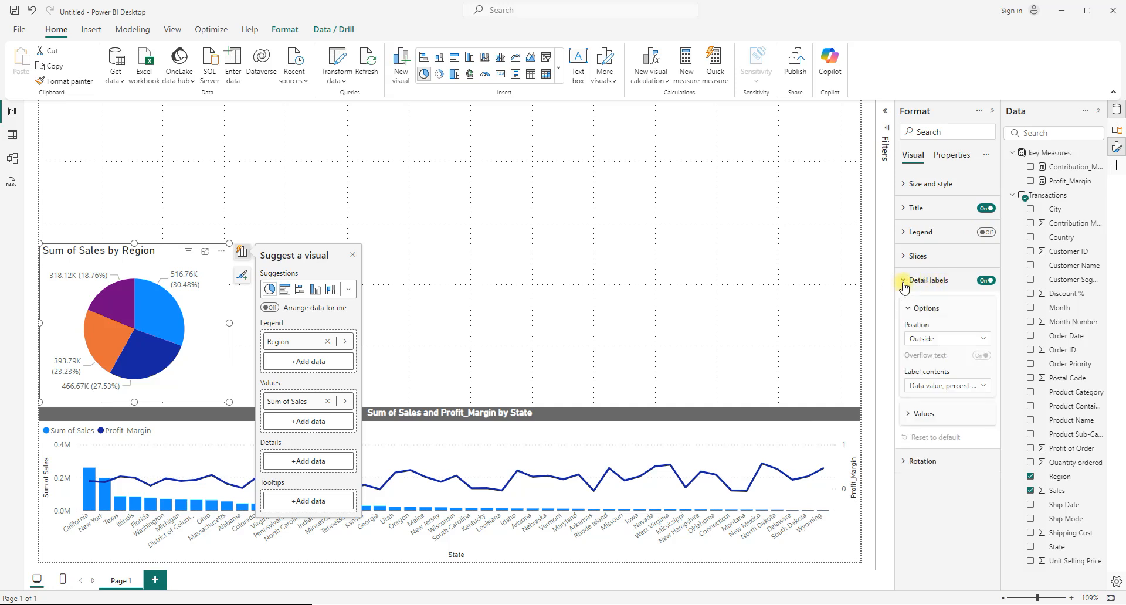
pyautogui.click(984, 388)
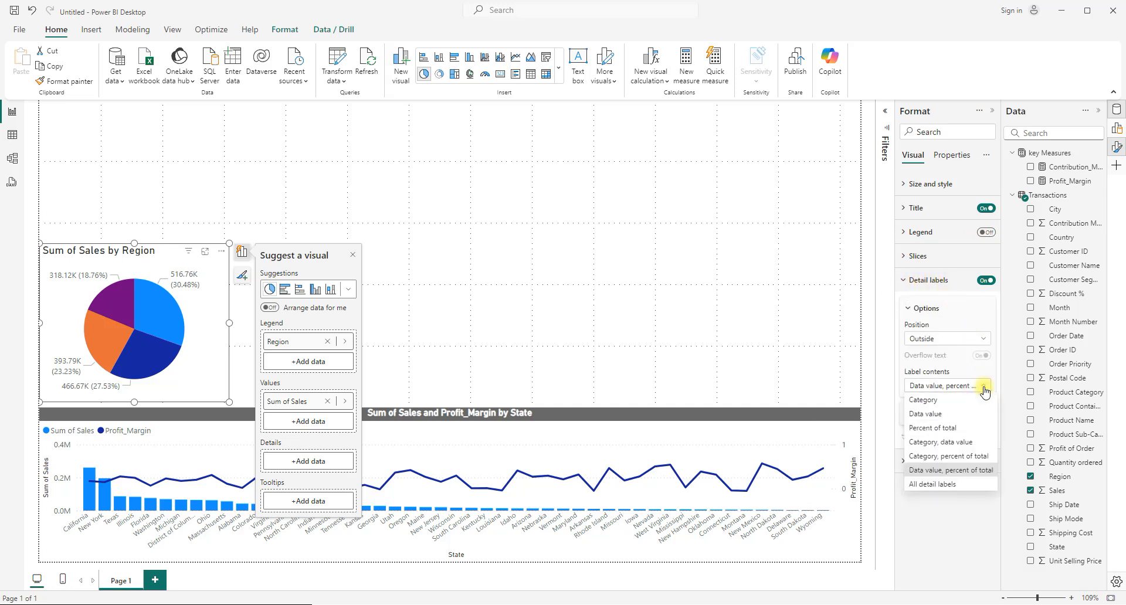
pyautogui.click(956, 450)
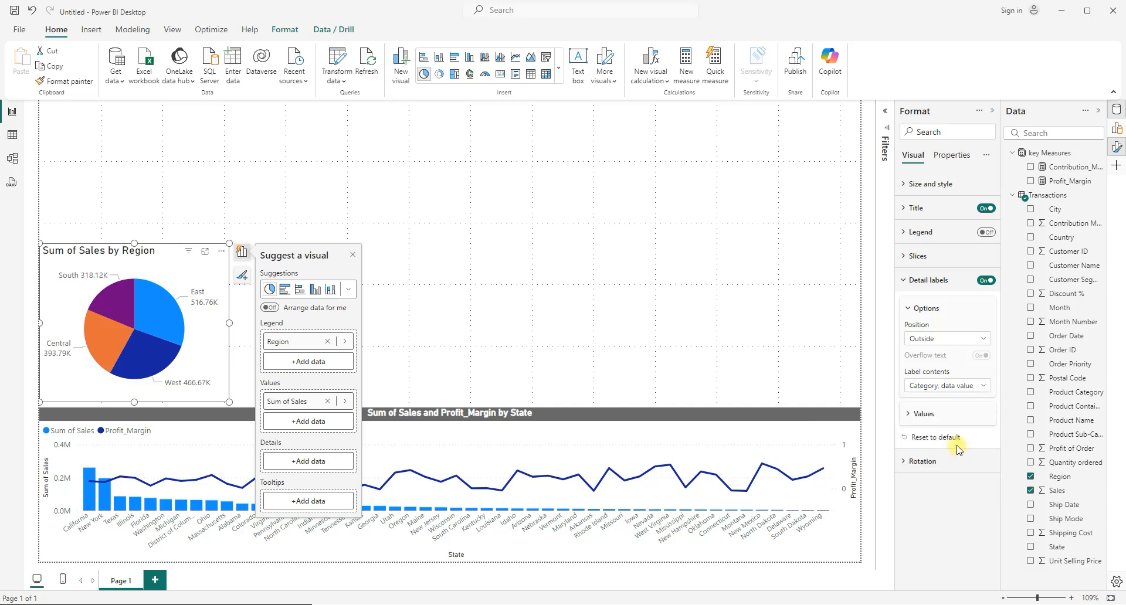
# - Change the pie chart's title text to "Total Sales by Region"
pyautogui.click(907, 209)
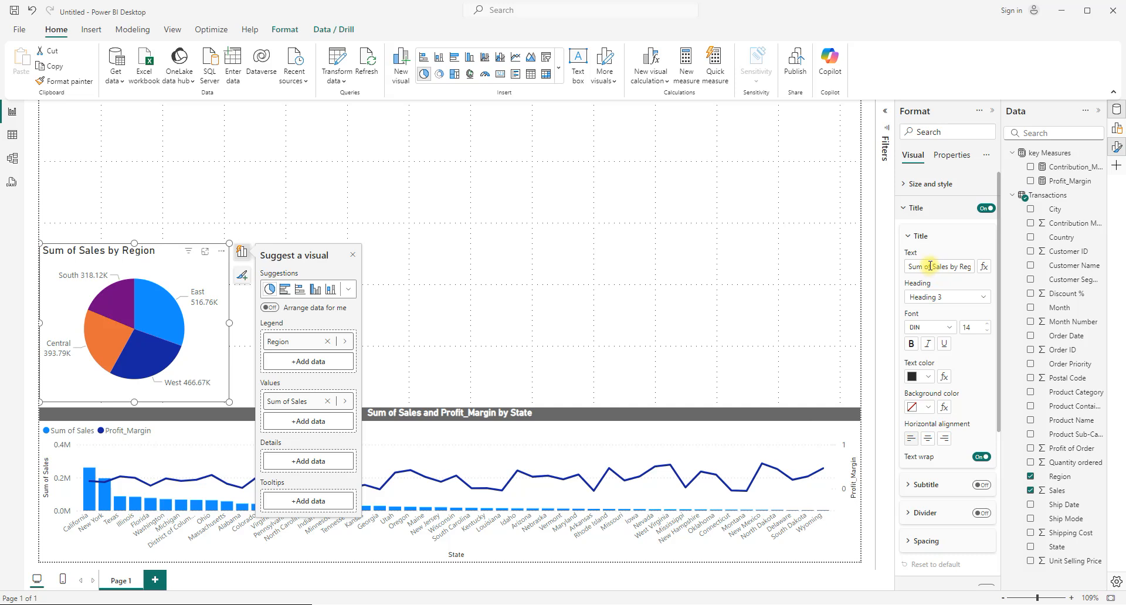
pyautogui.moveTo(931, 265); pyautogui.dragTo(882, 267)
pyautogui.write('T')
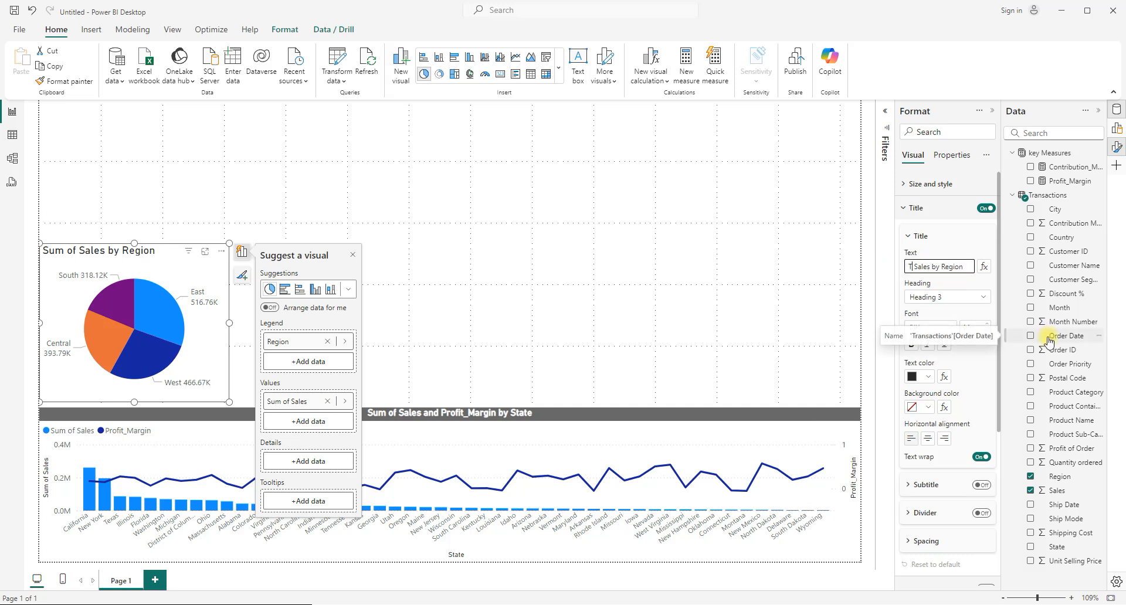
pyautogui.write('otal')
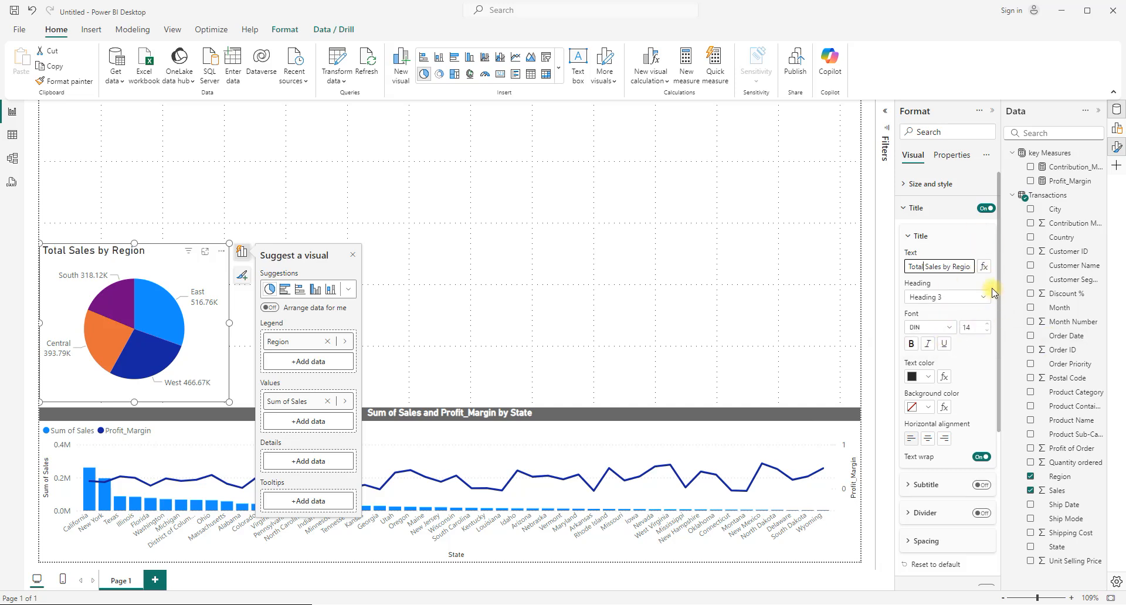
# - Format the pie chart's title with font size 12, bold white text, a dark gray background and centered horizontal alignment
pyautogui.click(987, 332)
pyautogui.click(987, 331)
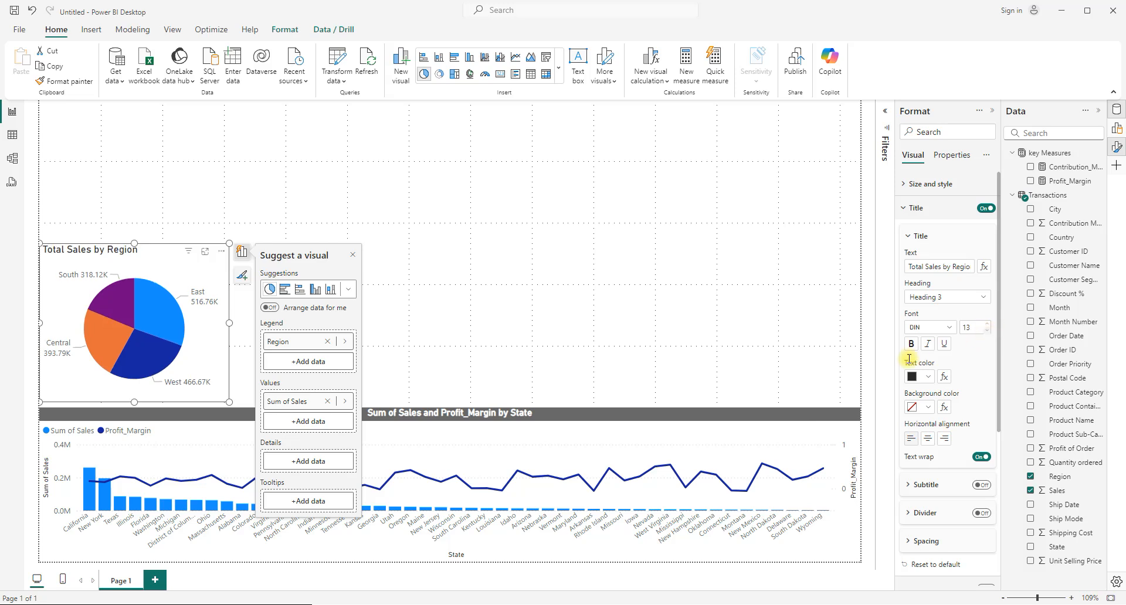
pyautogui.click(911, 345)
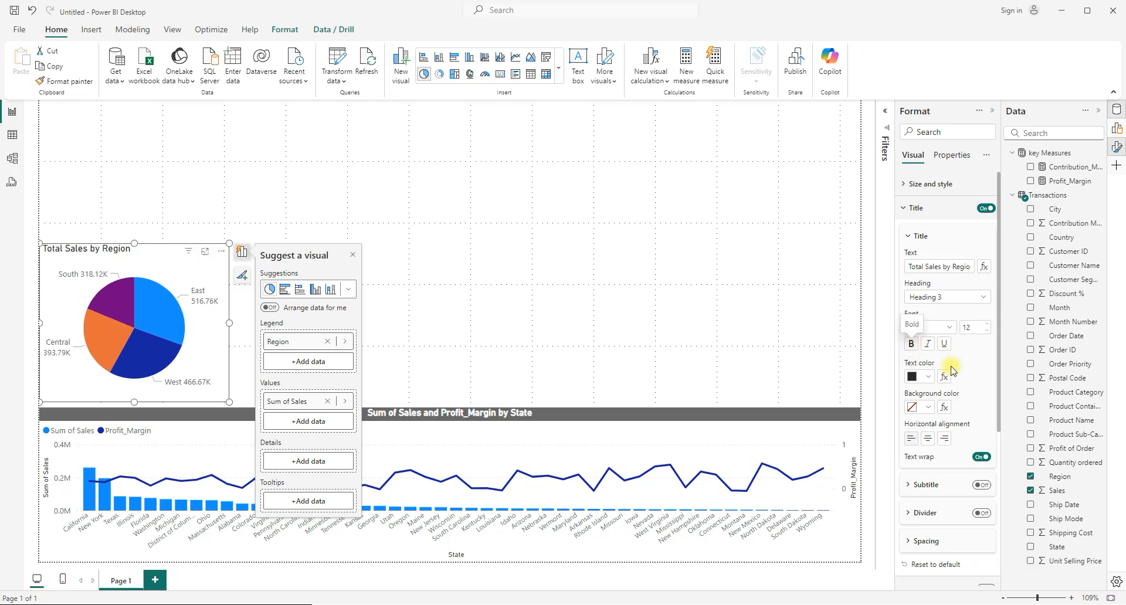
pyautogui.click(929, 407)
pyautogui.click(919, 283)
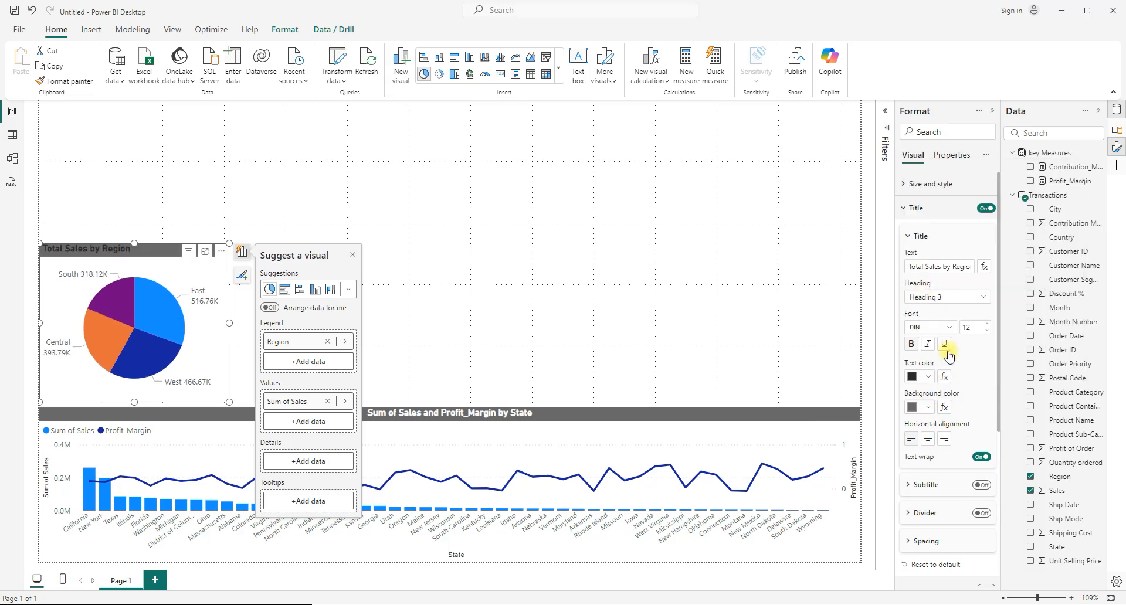
pyautogui.click(928, 377)
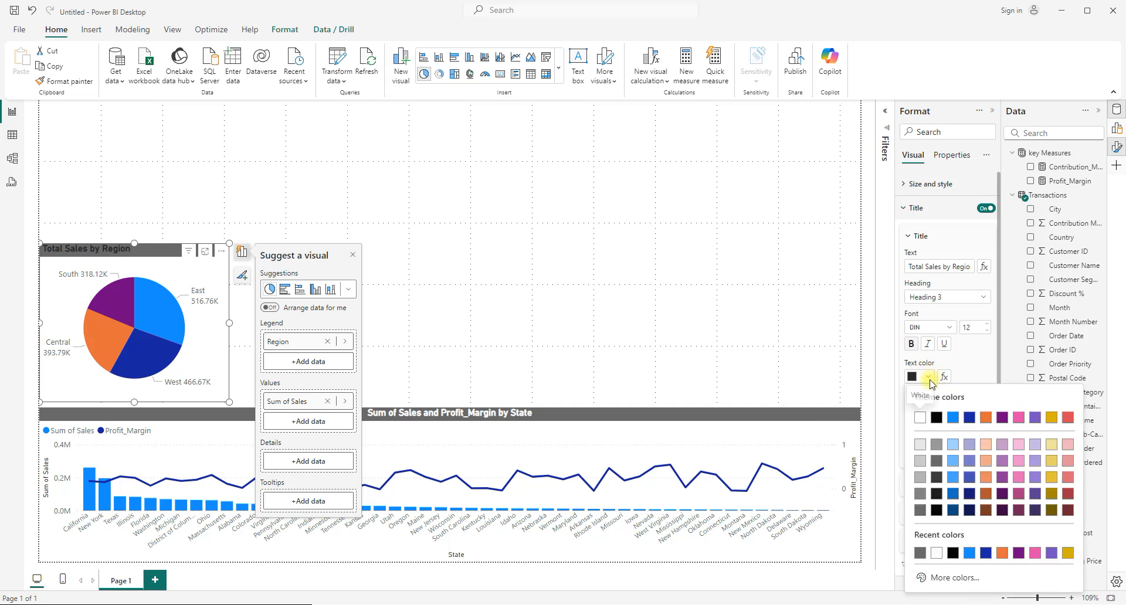
pyautogui.click(924, 419)
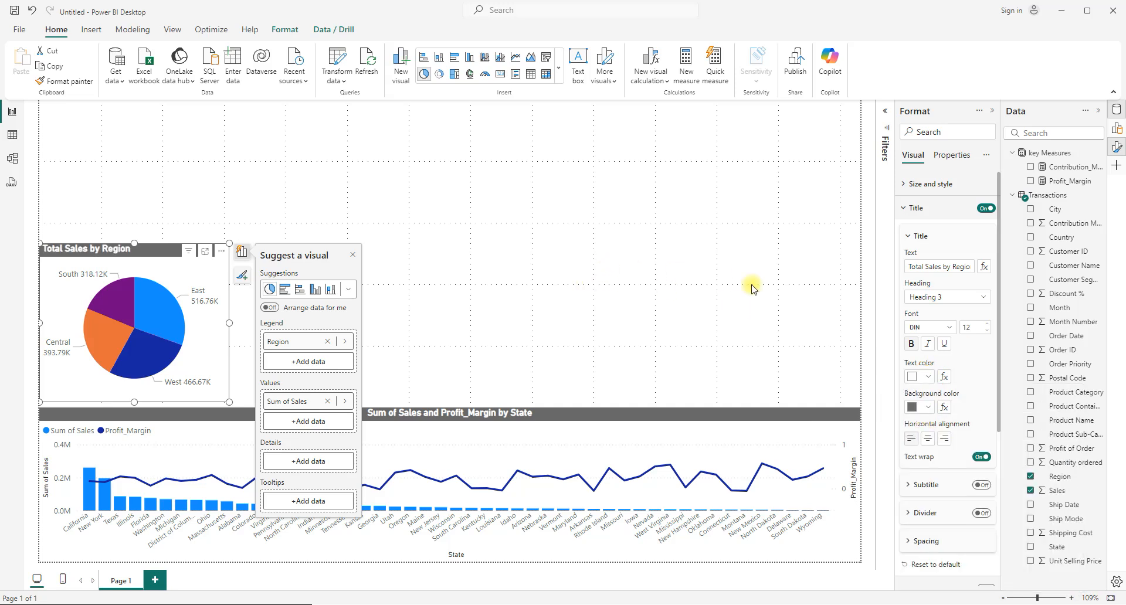
pyautogui.click(928, 439)
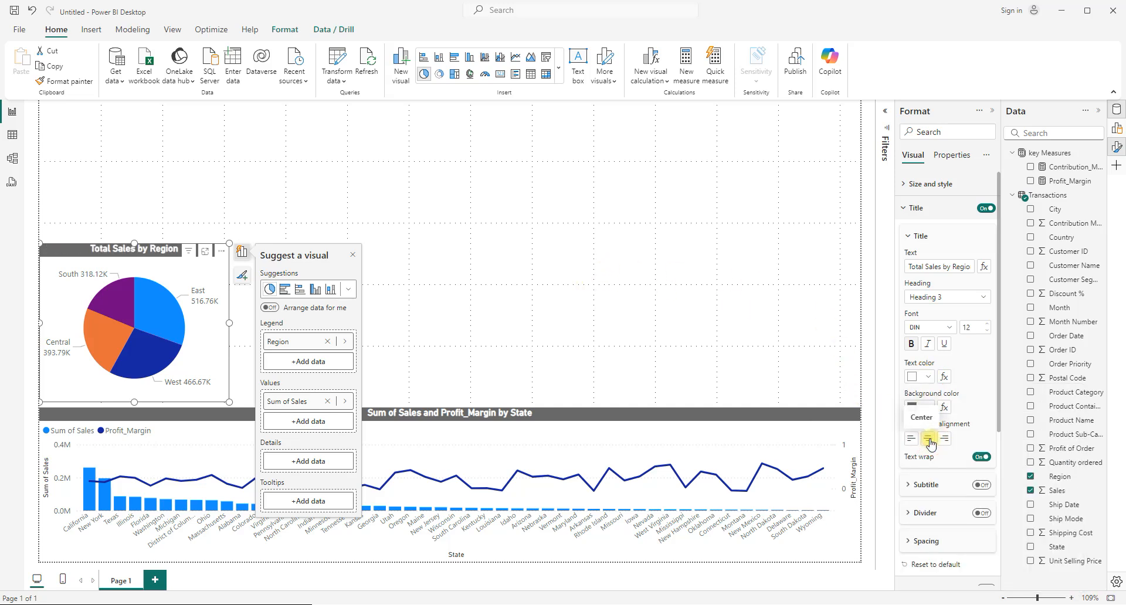
pyautogui.click(493, 263)
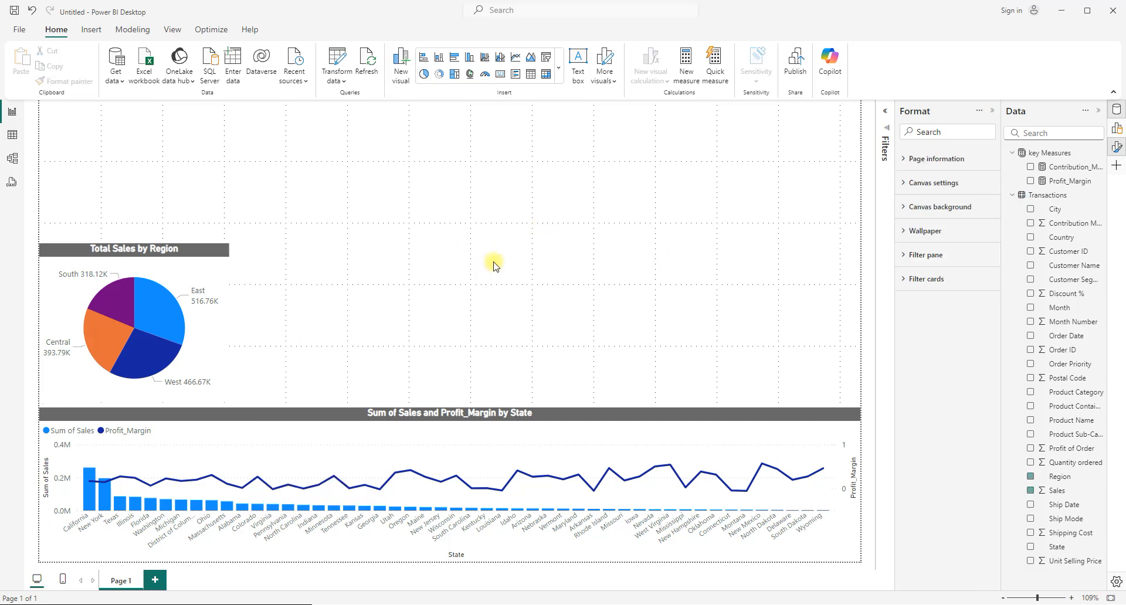
# - Duplicate the Total Sales by Region pie chart, place the copy directly above the original and make the original slightly shorter
pyautogui.click(216, 273)
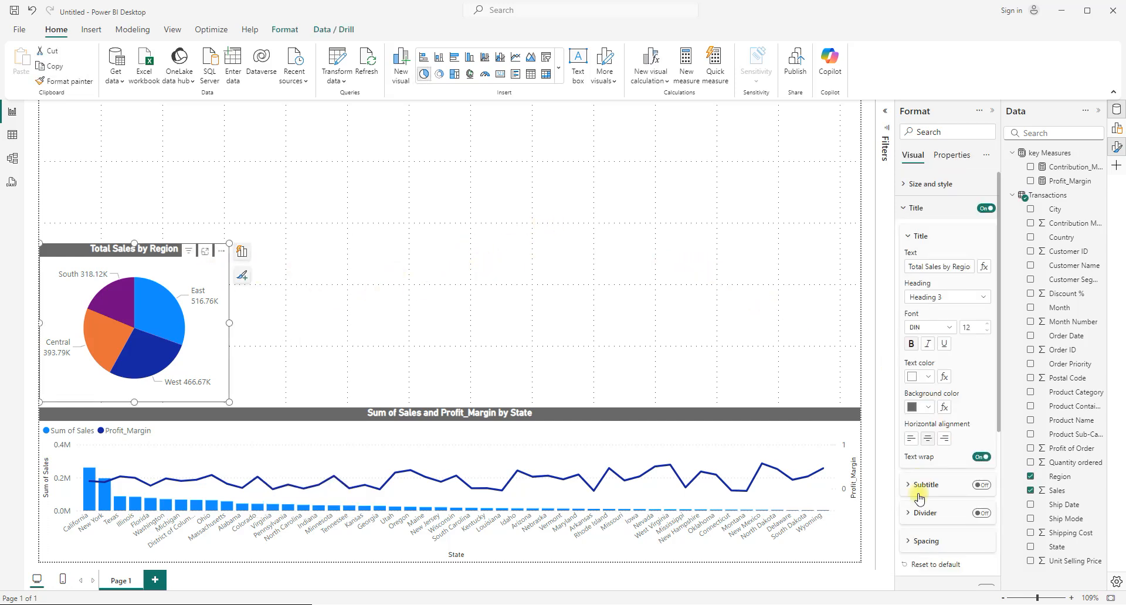
pyautogui.click(904, 210)
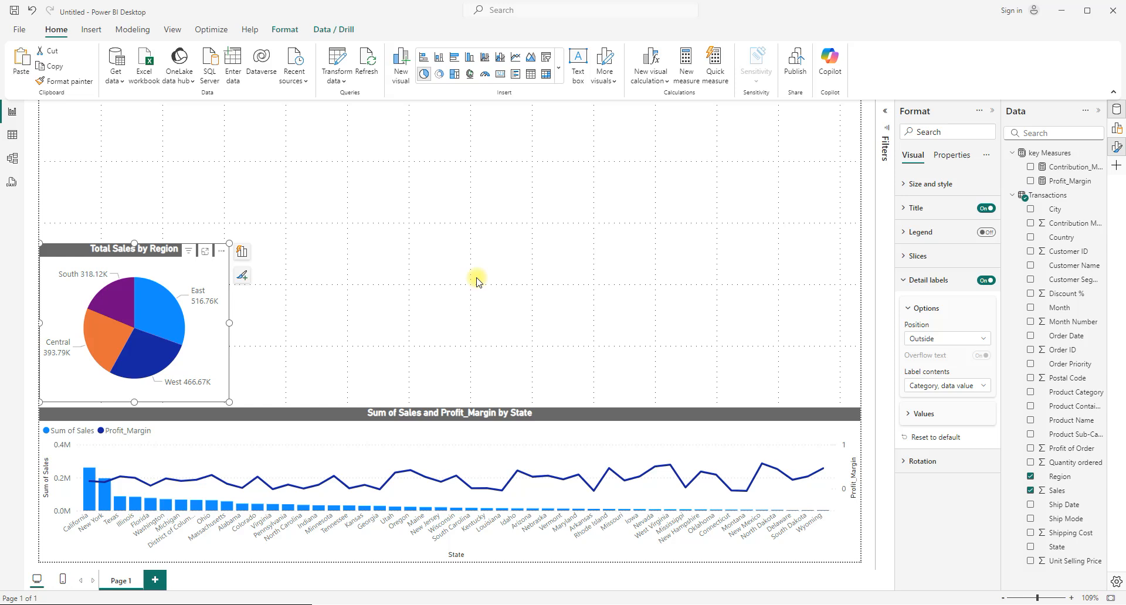
pyautogui.moveTo(66, 256); pyautogui.dragTo(73, 118)
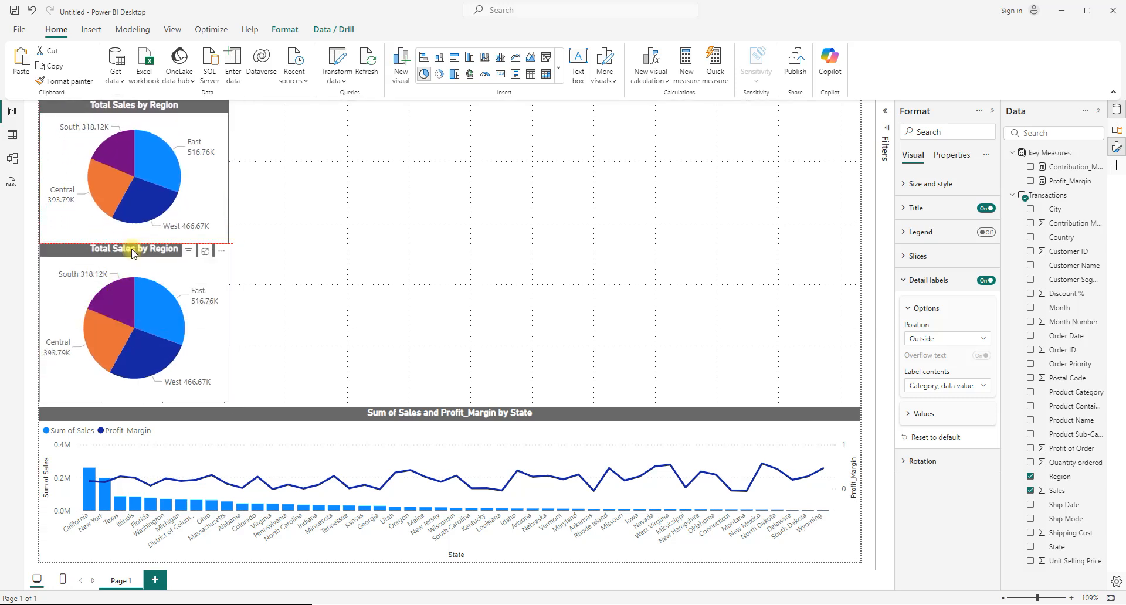
pyautogui.click(91, 253)
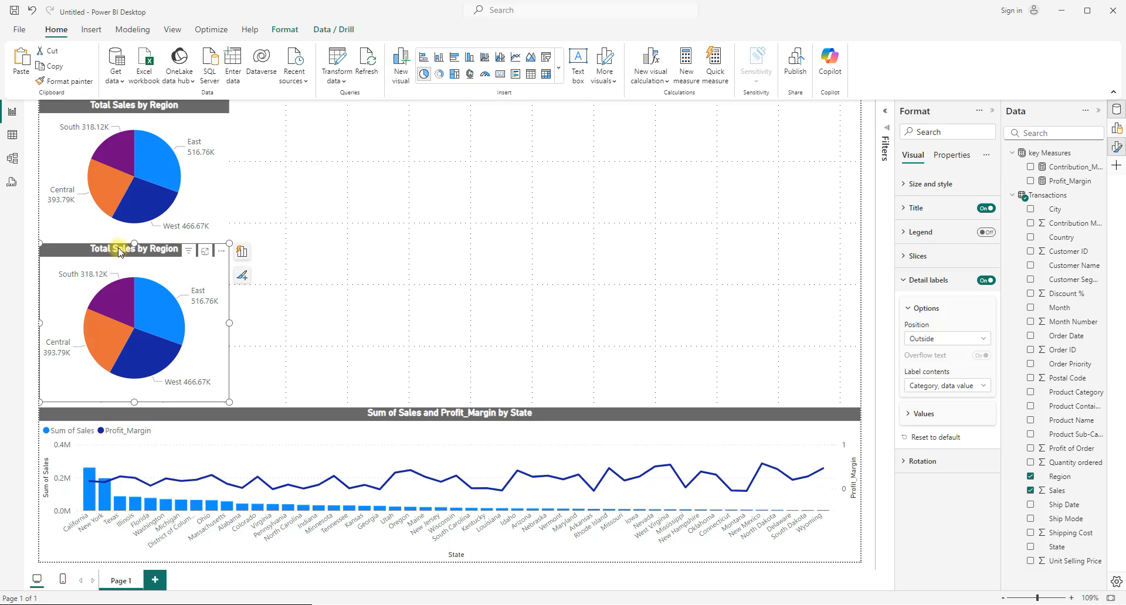
pyautogui.moveTo(132, 244); pyautogui.dragTo(128, 251)
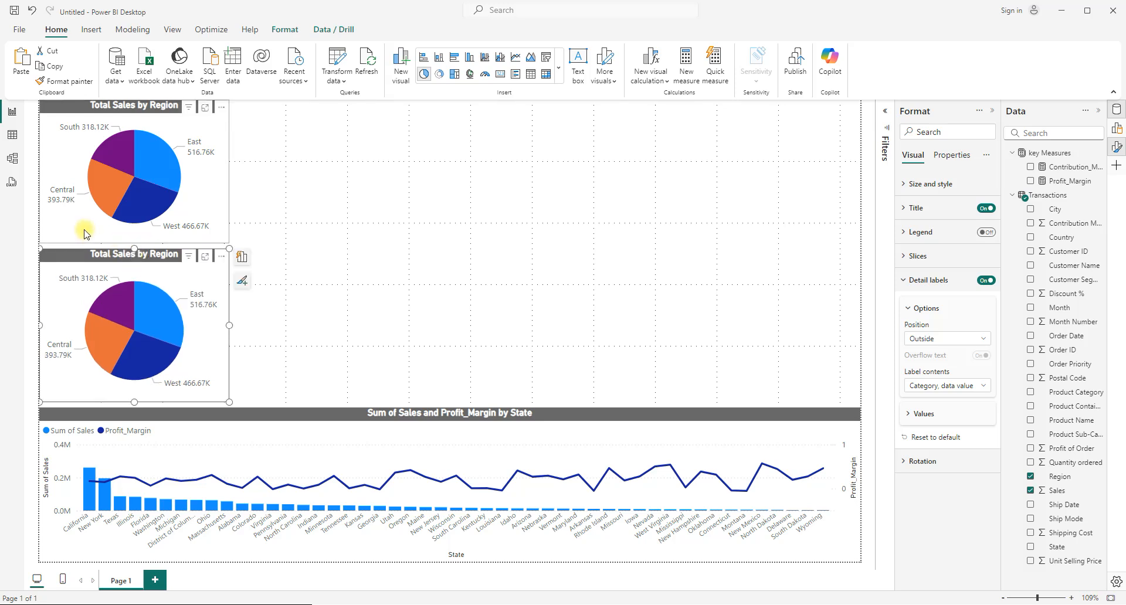
# - Replace Sum of Sales with the Profit_Margin measure as the values of the upper Total Sales by Region pie chart
pyautogui.click(228, 234)
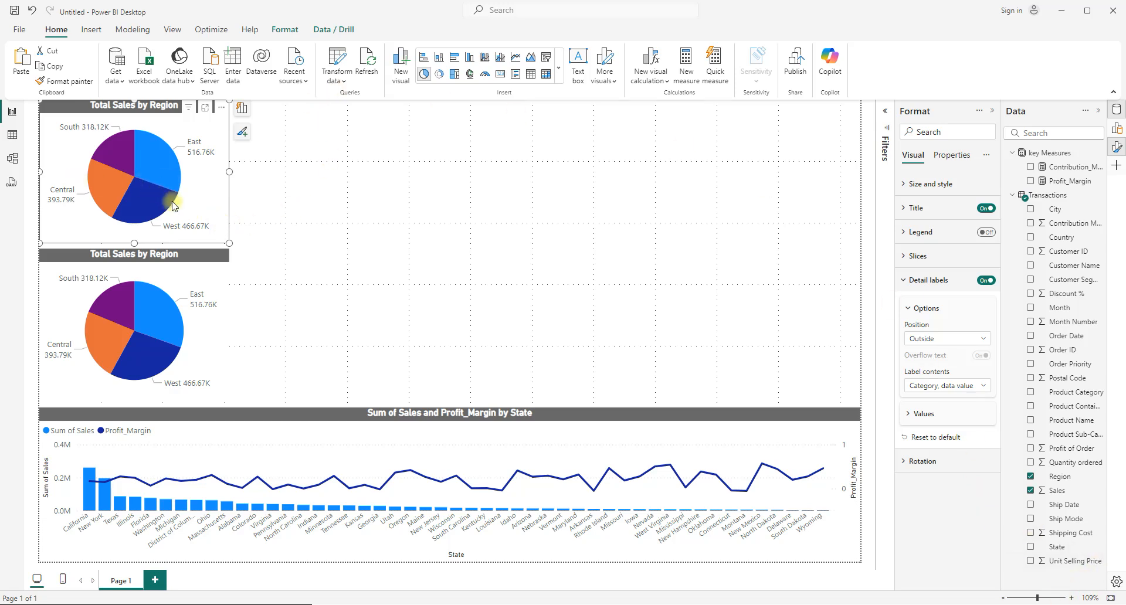
pyautogui.click(242, 111)
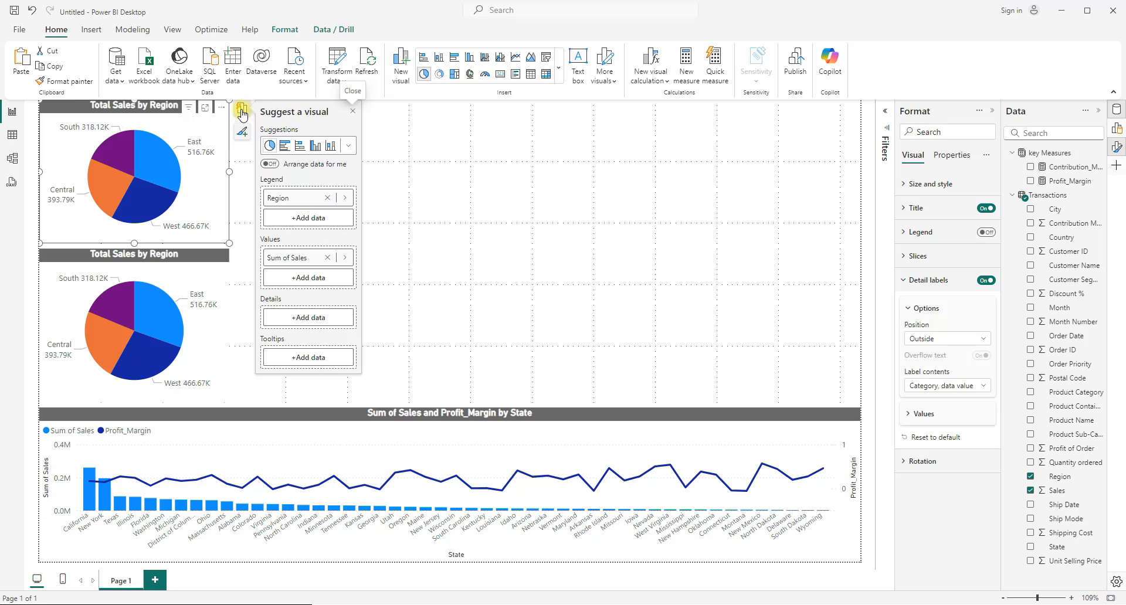
pyautogui.click(1118, 133)
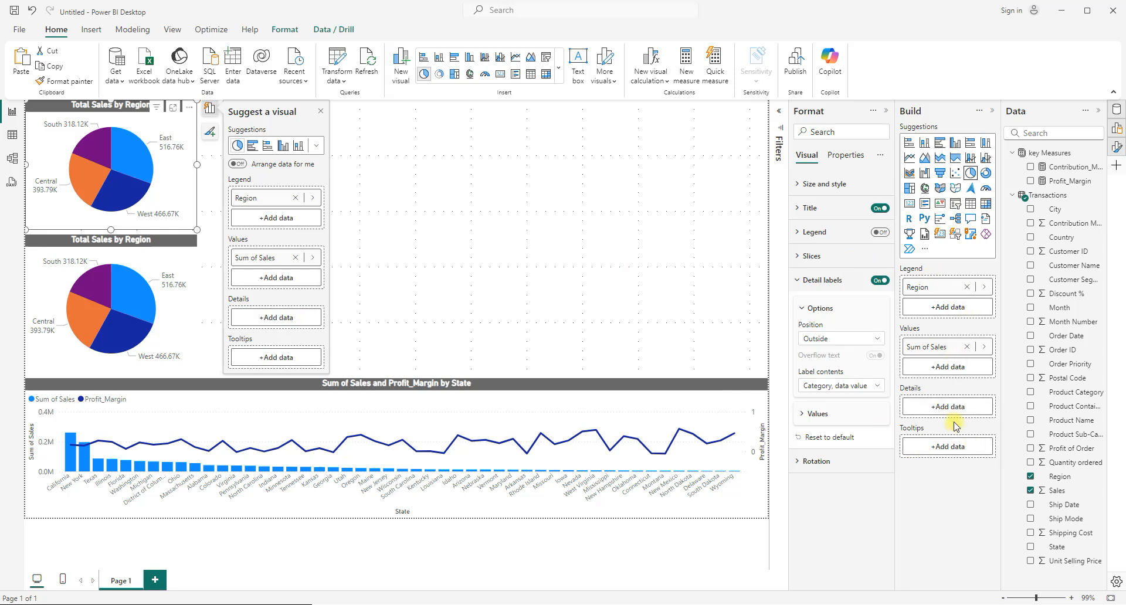
pyautogui.click(885, 112)
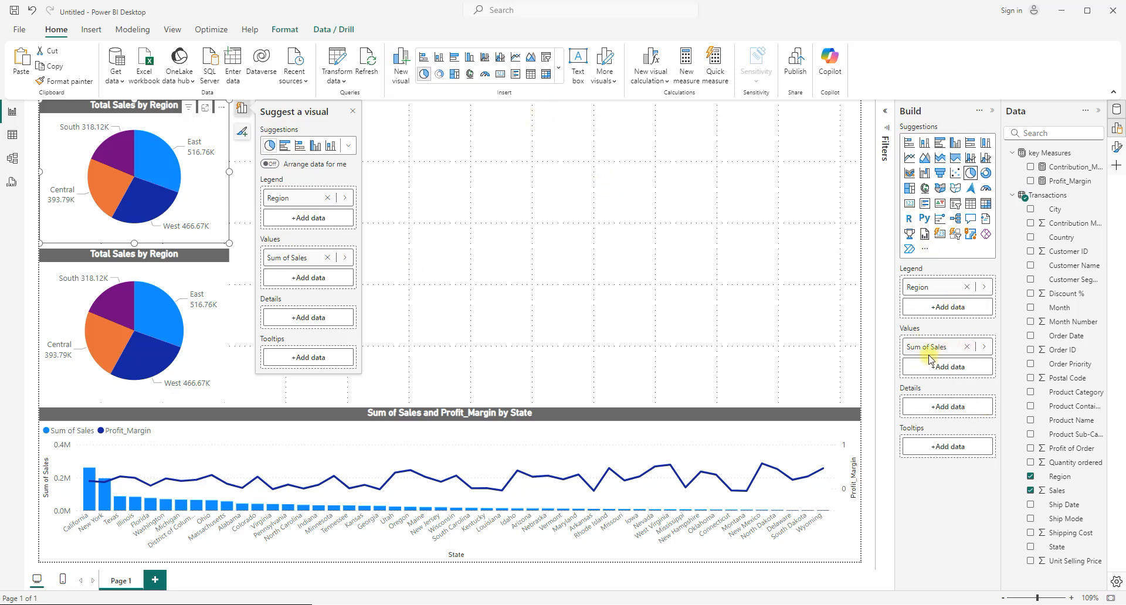
pyautogui.click(968, 347)
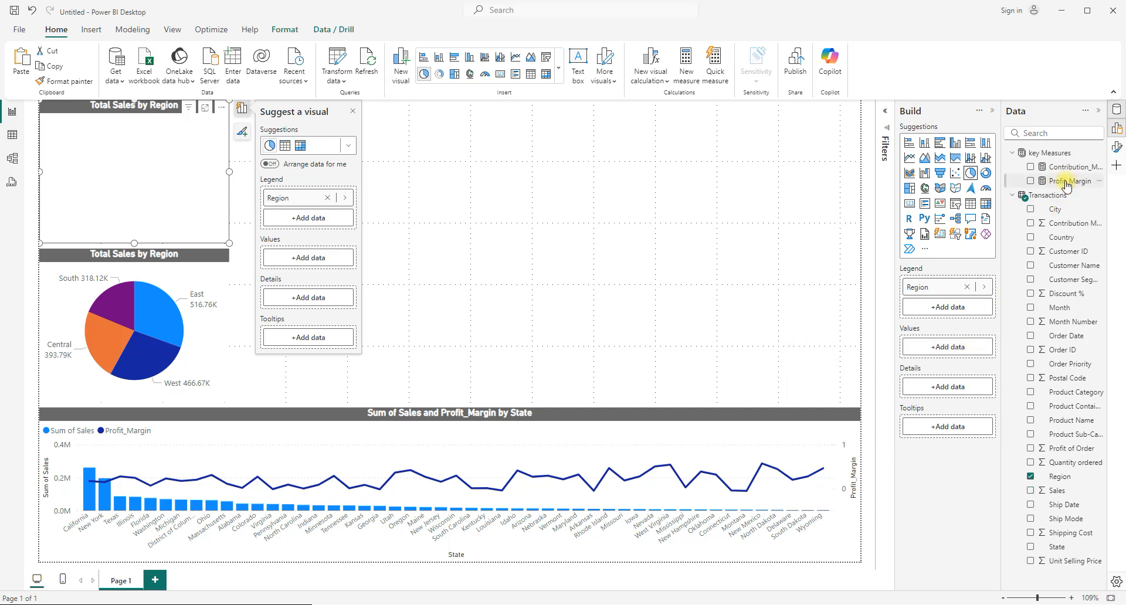
pyautogui.moveTo(1066, 183); pyautogui.dragTo(962, 352)
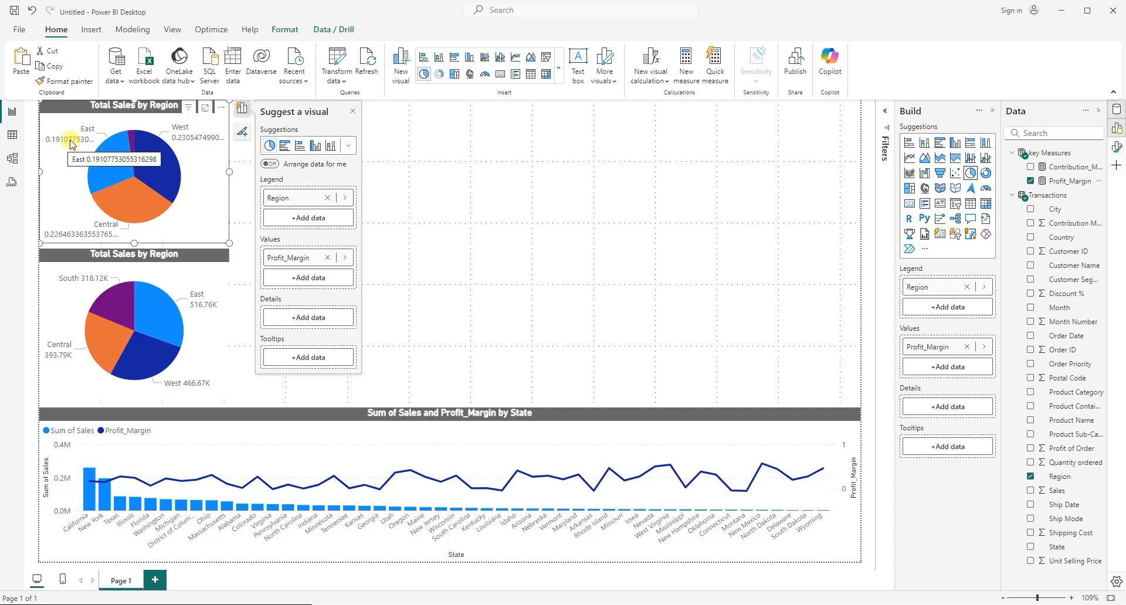
# - Format the Profit_Margin measure as a percentage
pyautogui.click(1073, 184)
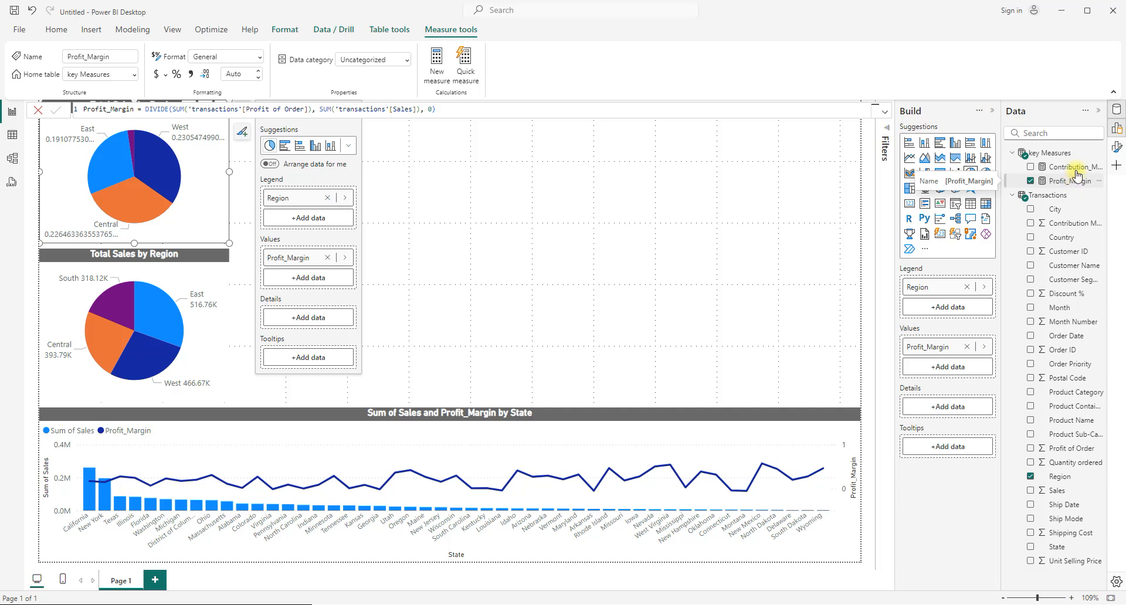
pyautogui.click(176, 75)
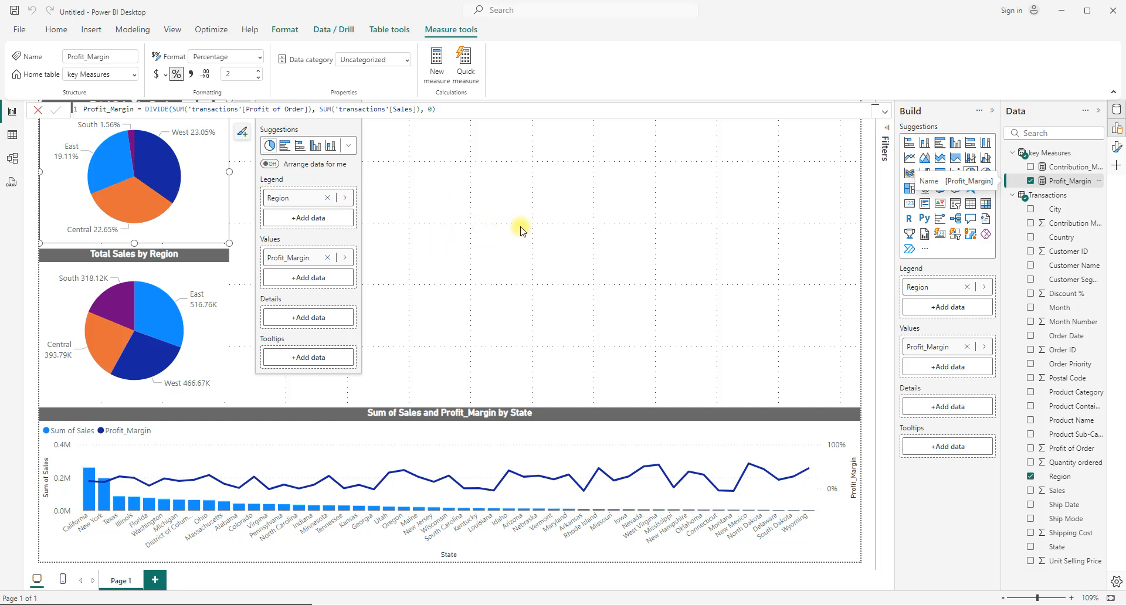
pyautogui.click(452, 202)
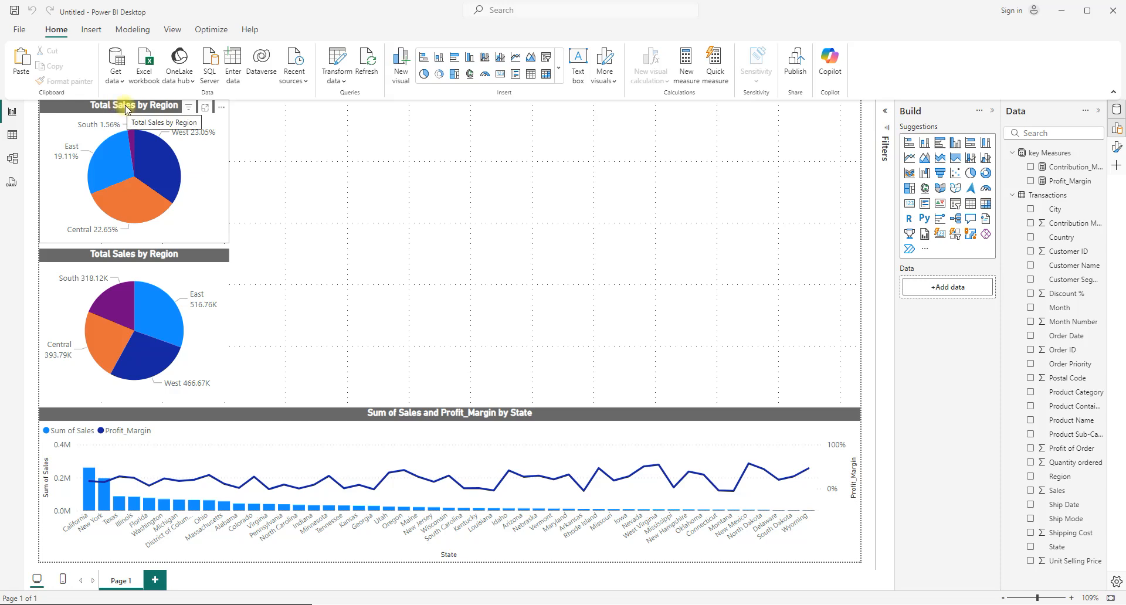
# - Change the upper pie chart's title text to "Profit Margin by Region"
pyautogui.click(200, 184)
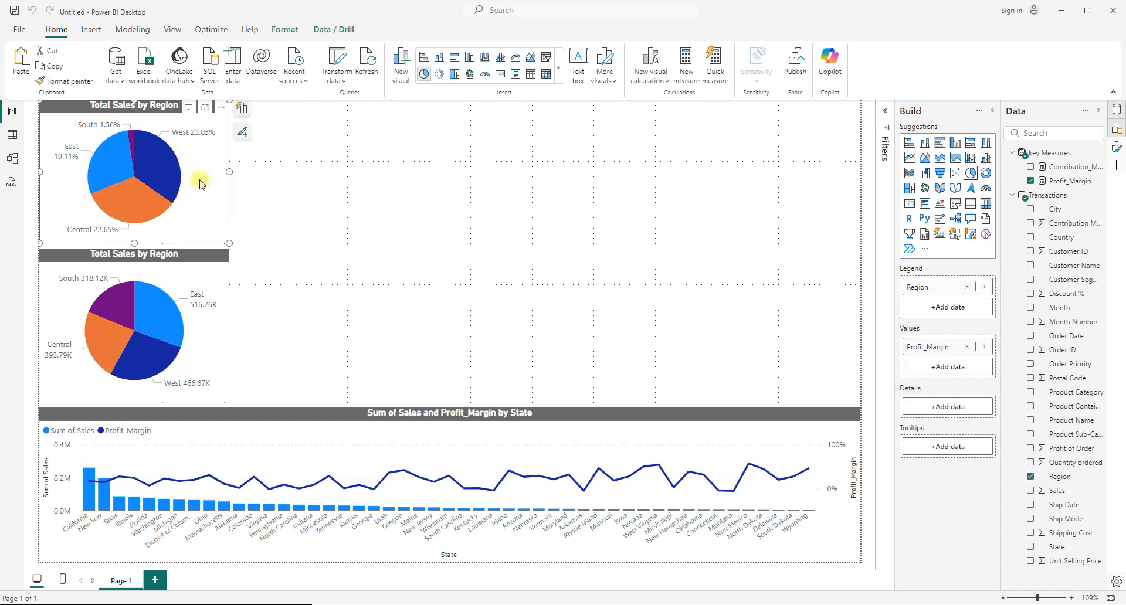
pyautogui.click(1116, 147)
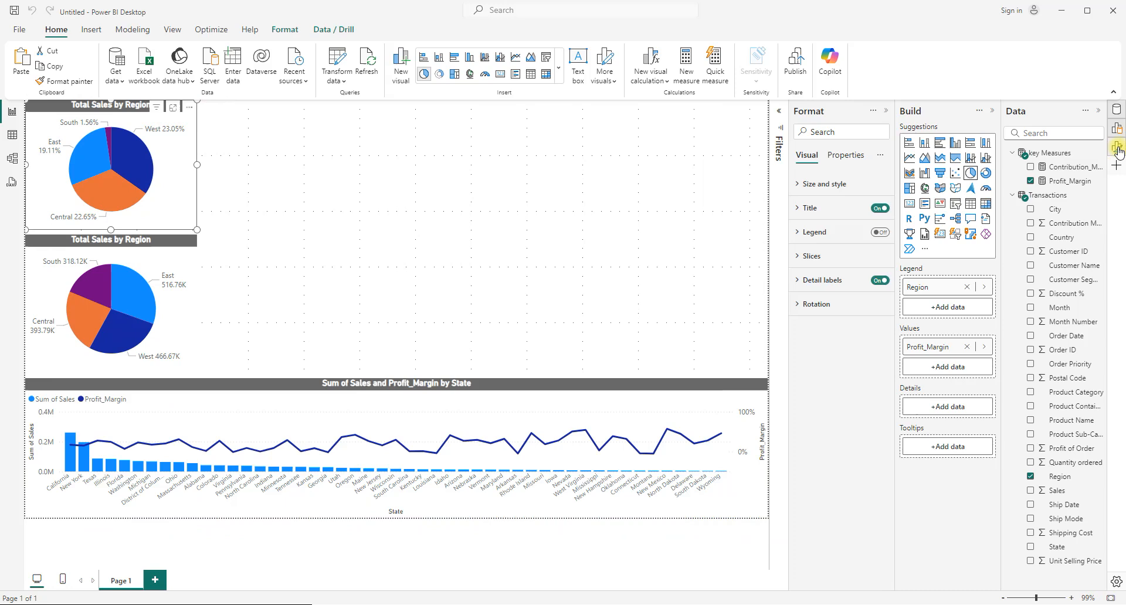
pyautogui.click(808, 210)
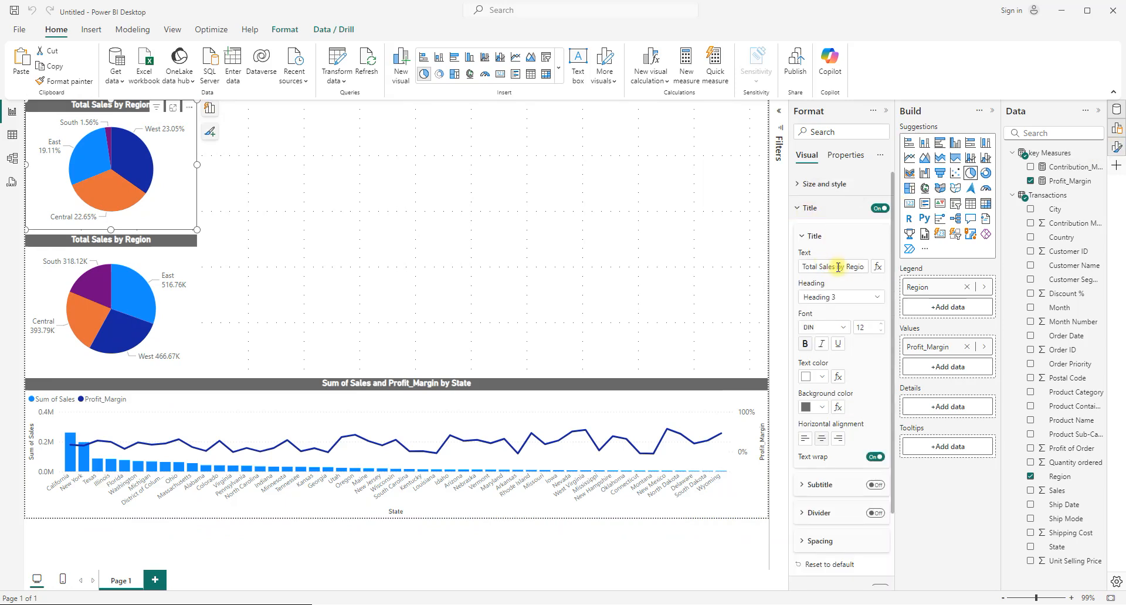
pyautogui.moveTo(835, 266); pyautogui.dragTo(796, 270)
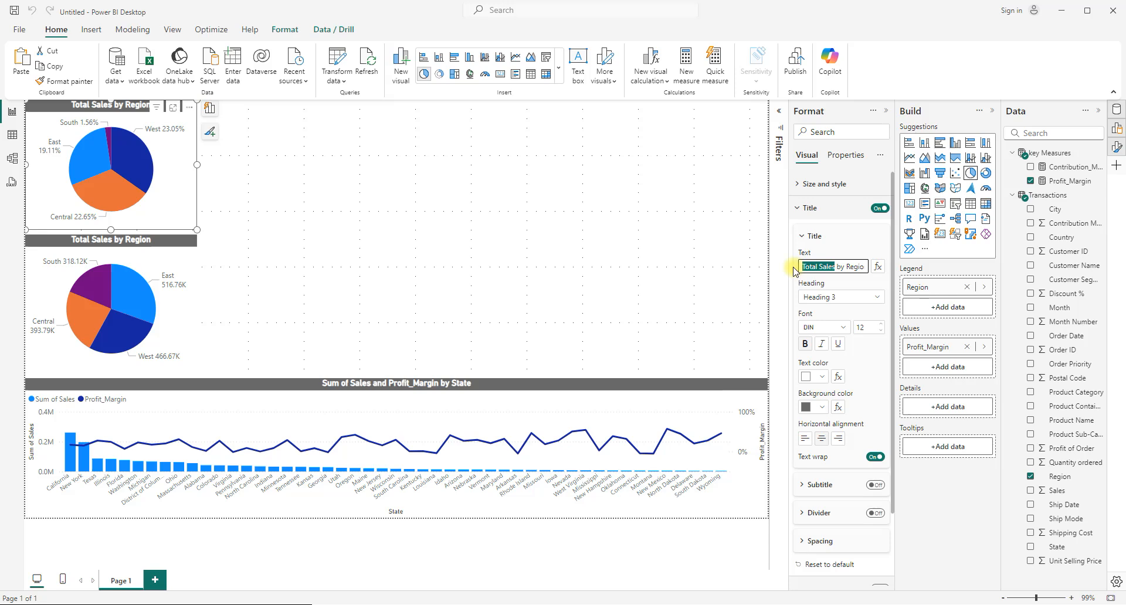
pyautogui.write('Pr')
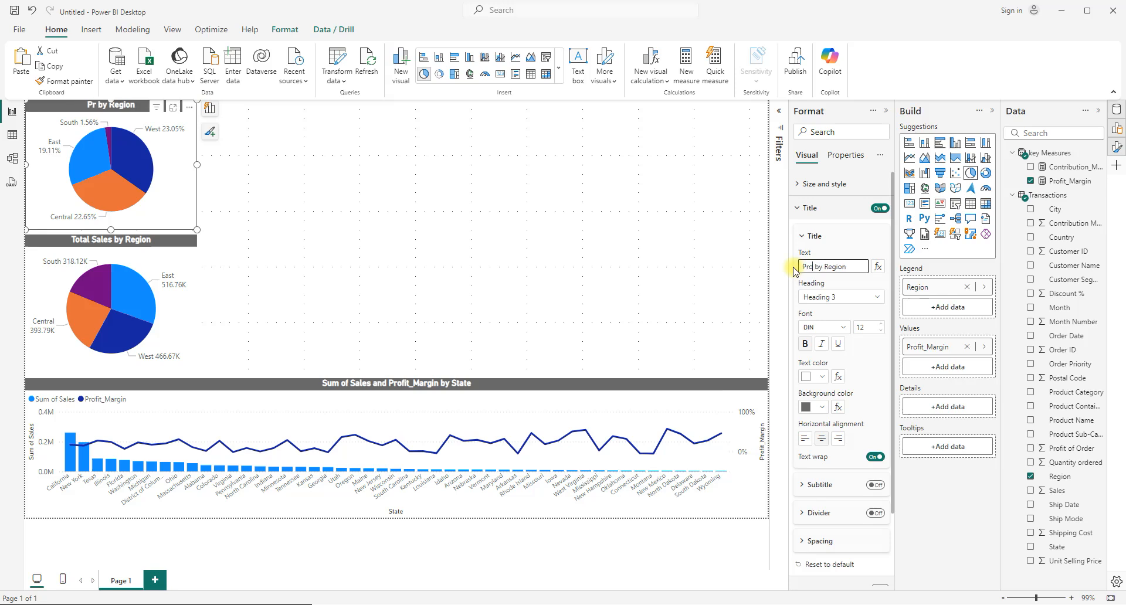
pyautogui.write('ofit Margin')
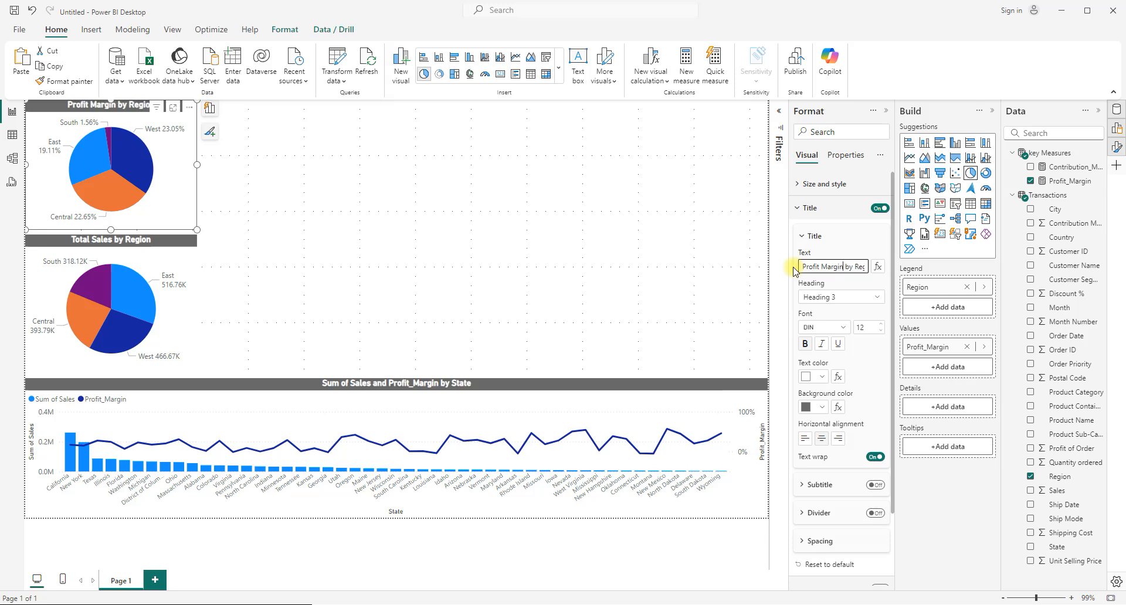
pyautogui.click(441, 205)
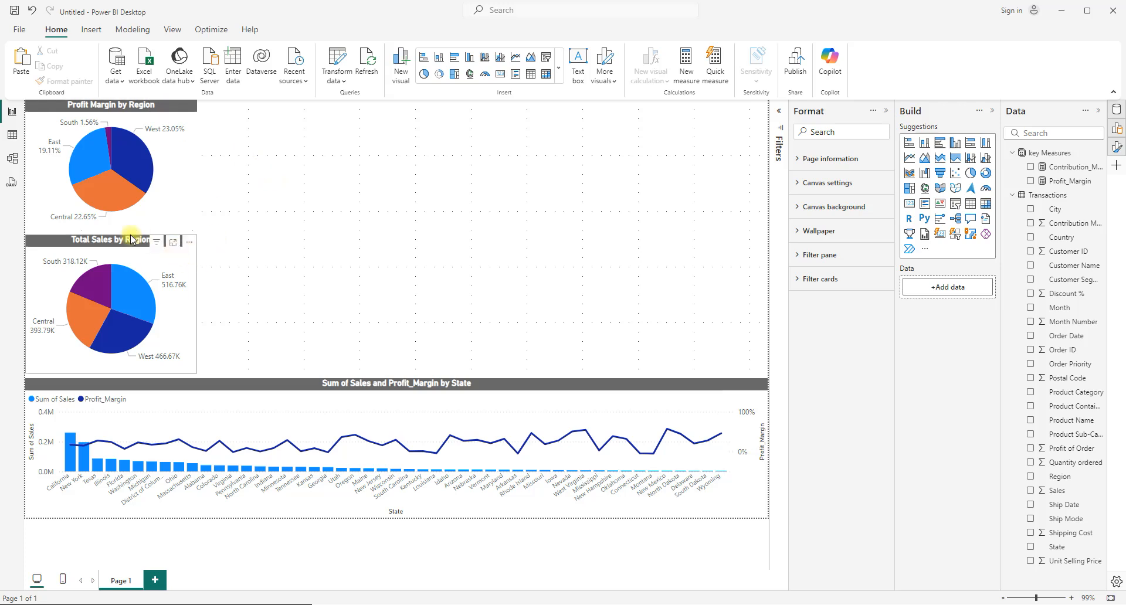
pyautogui.click(110, 245)
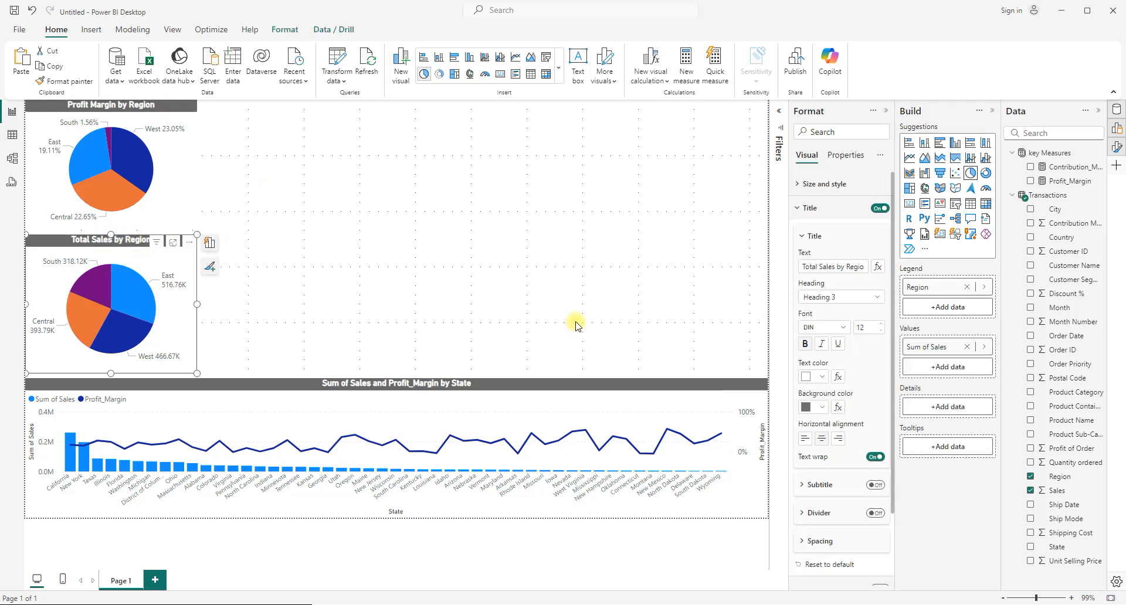
pyautogui.hotkey('ctrl', 'v')
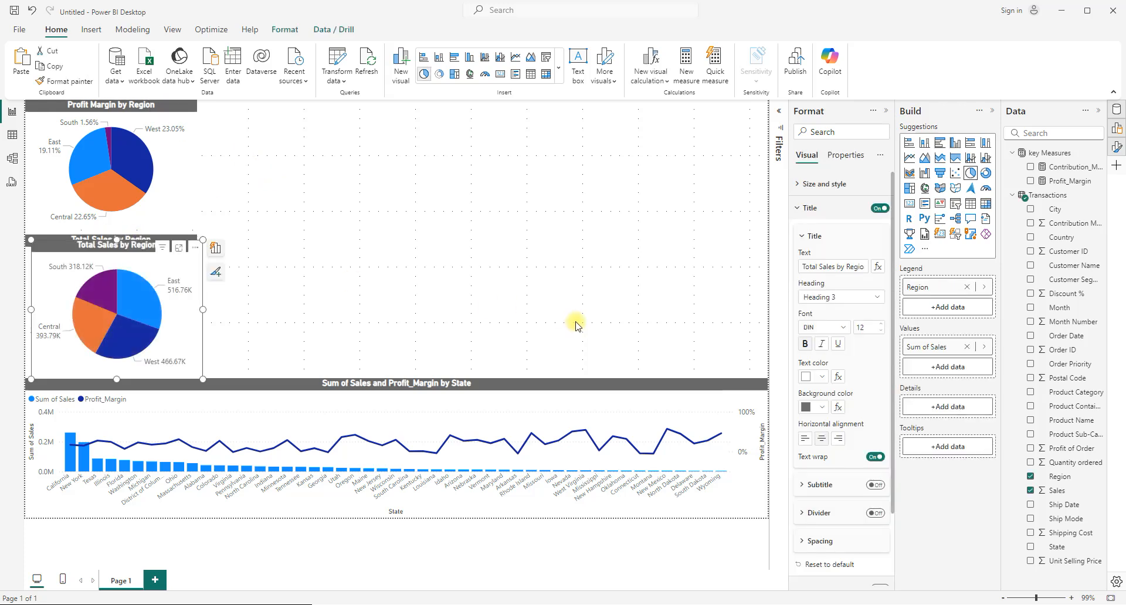
pyautogui.moveTo(58, 249); pyautogui.dragTo(225, 242)
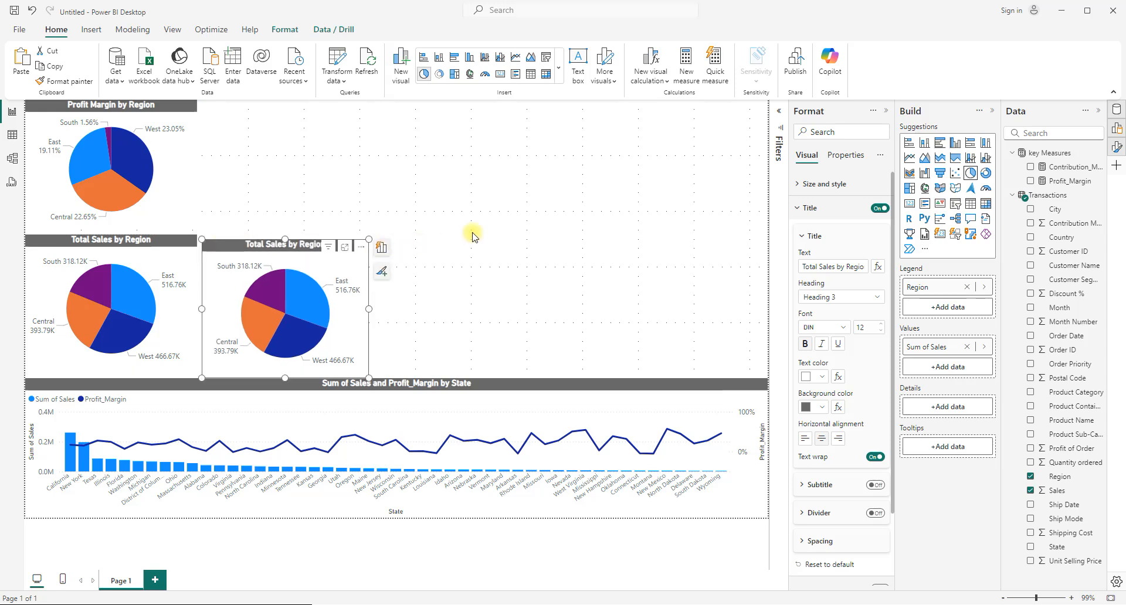
pyautogui.press('Left')
pyautogui.press('Down')
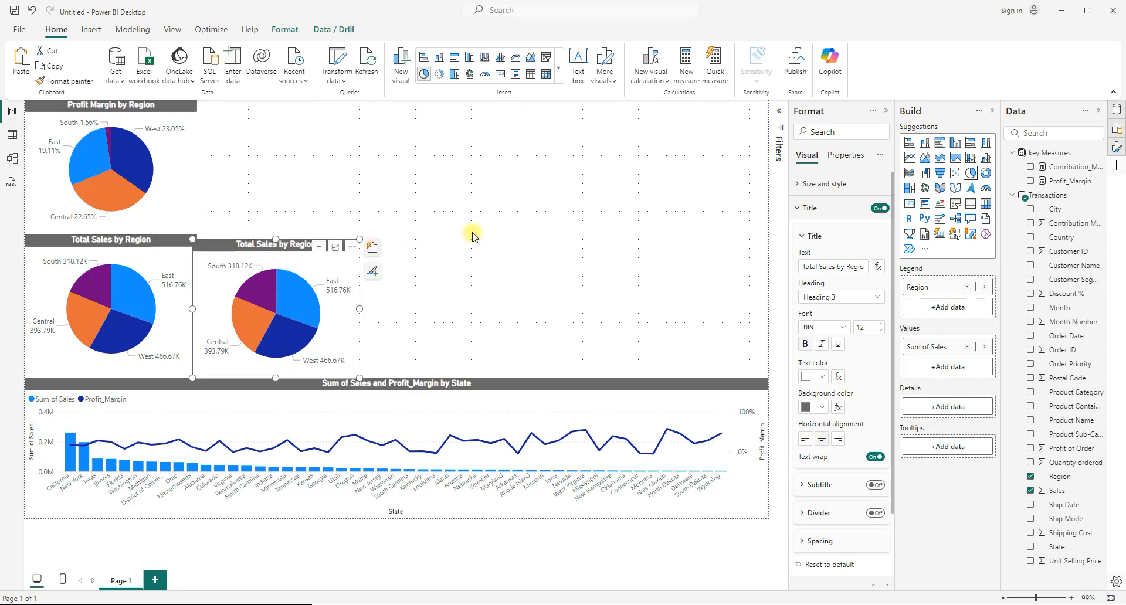
pyautogui.press('Right')
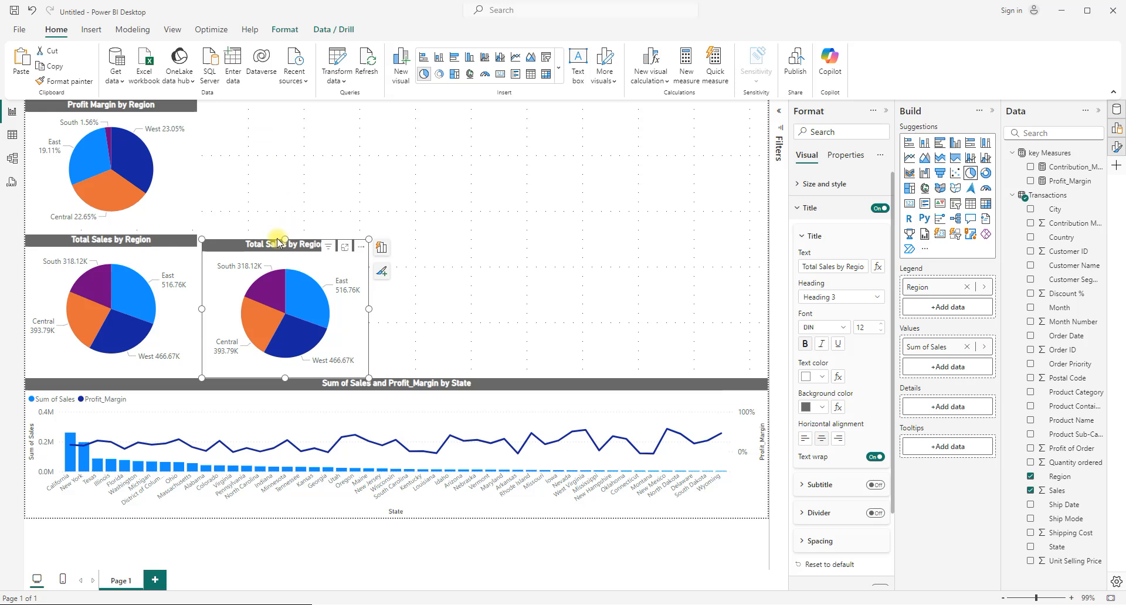
pyautogui.moveTo(279, 242); pyautogui.dragTo(285, 233)
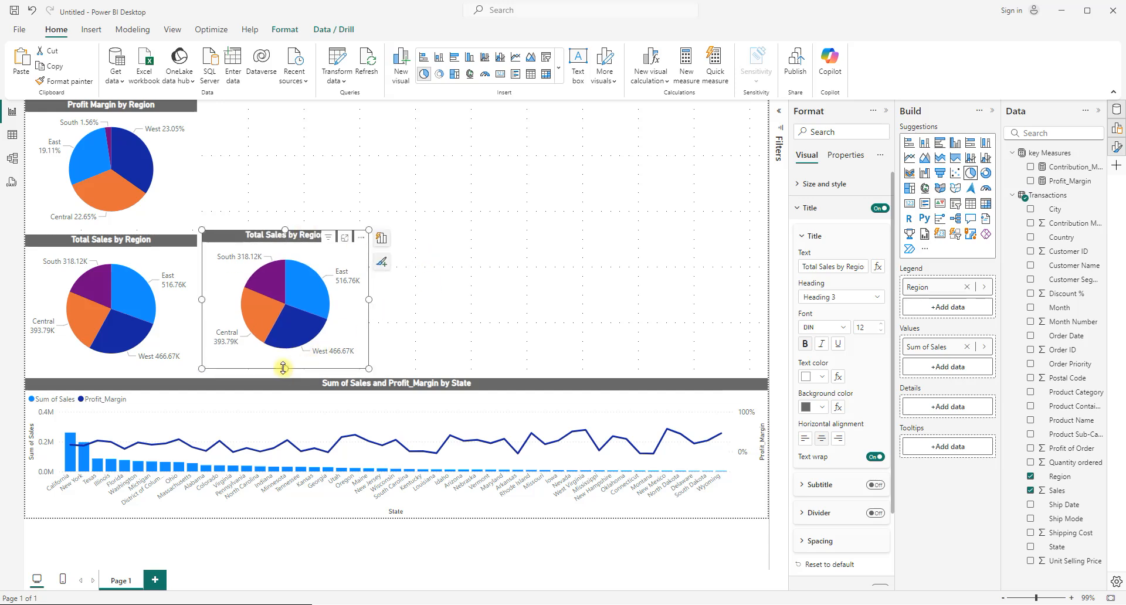
pyautogui.moveTo(285, 368); pyautogui.dragTo(285, 377)
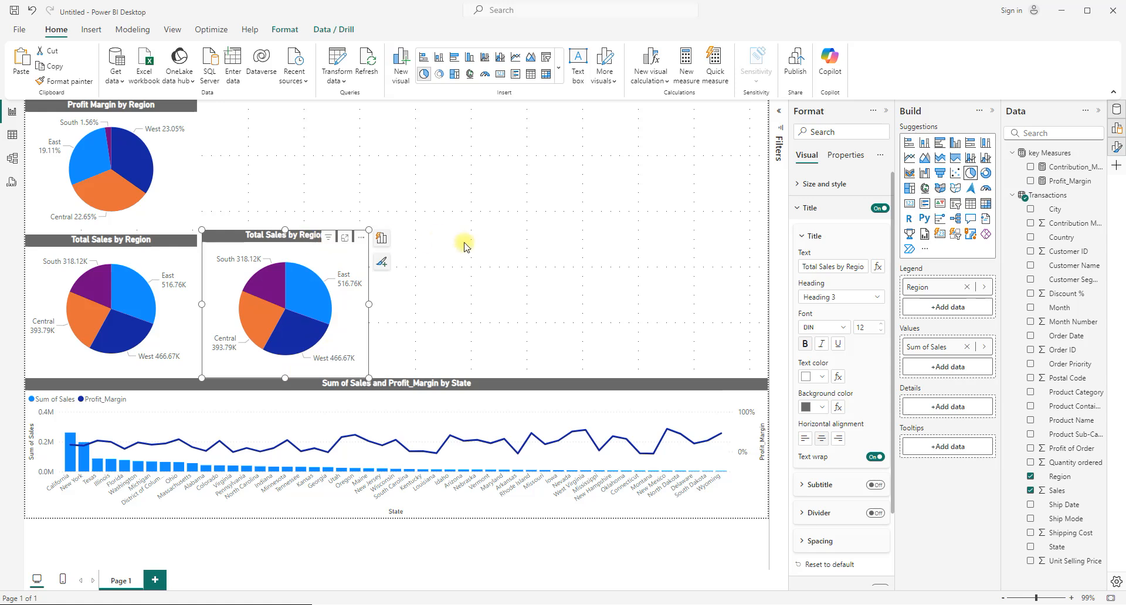
pyautogui.press('Delete')
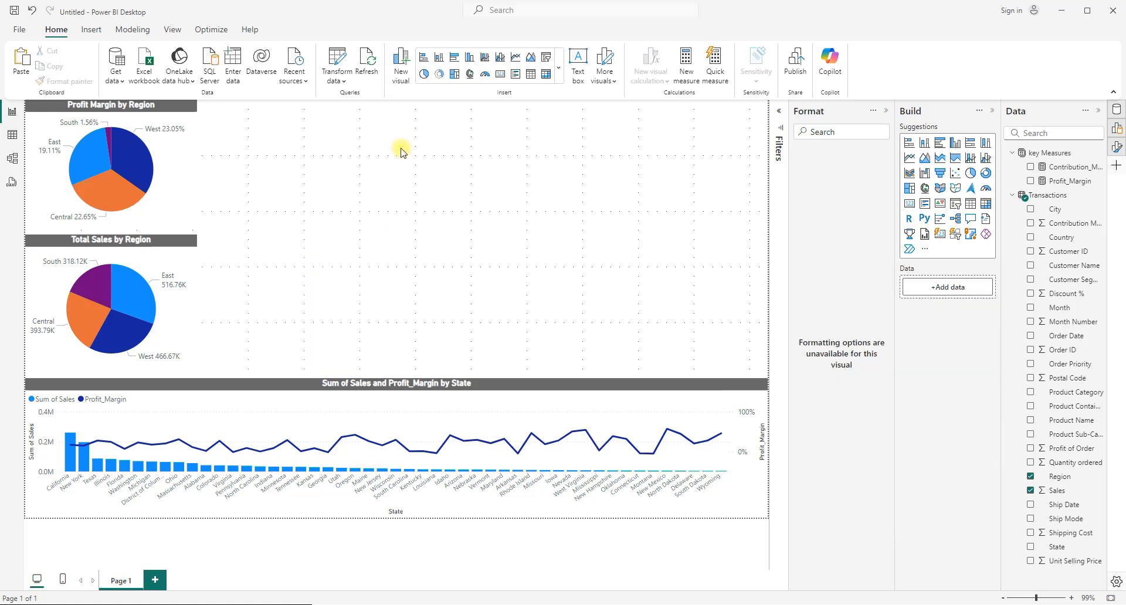
pyautogui.click(174, 198)
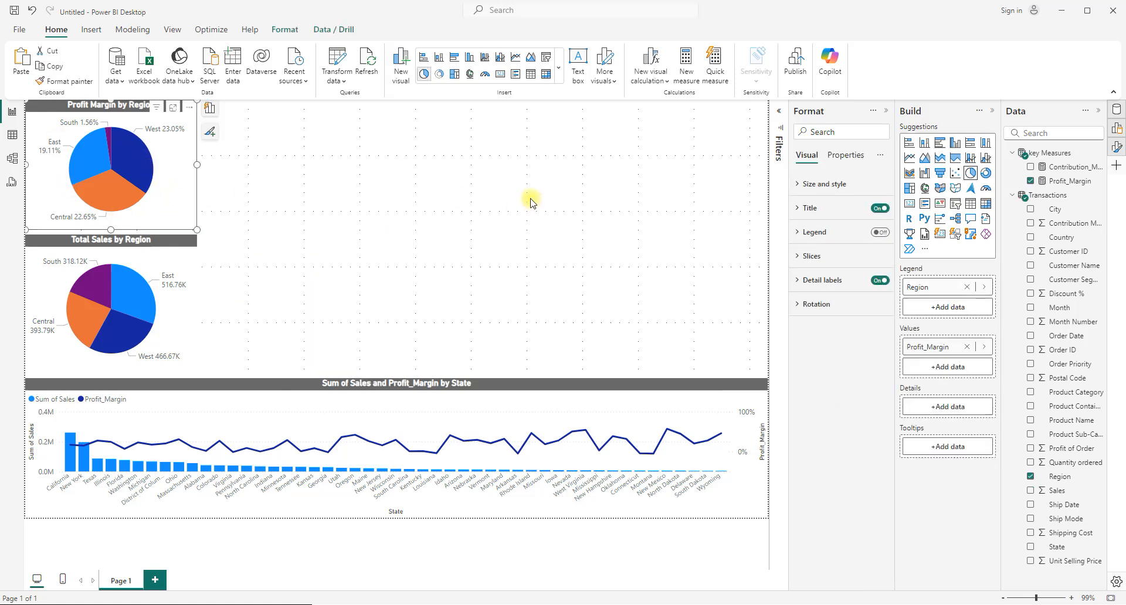
pyautogui.hotkey('ctrl', 'v')
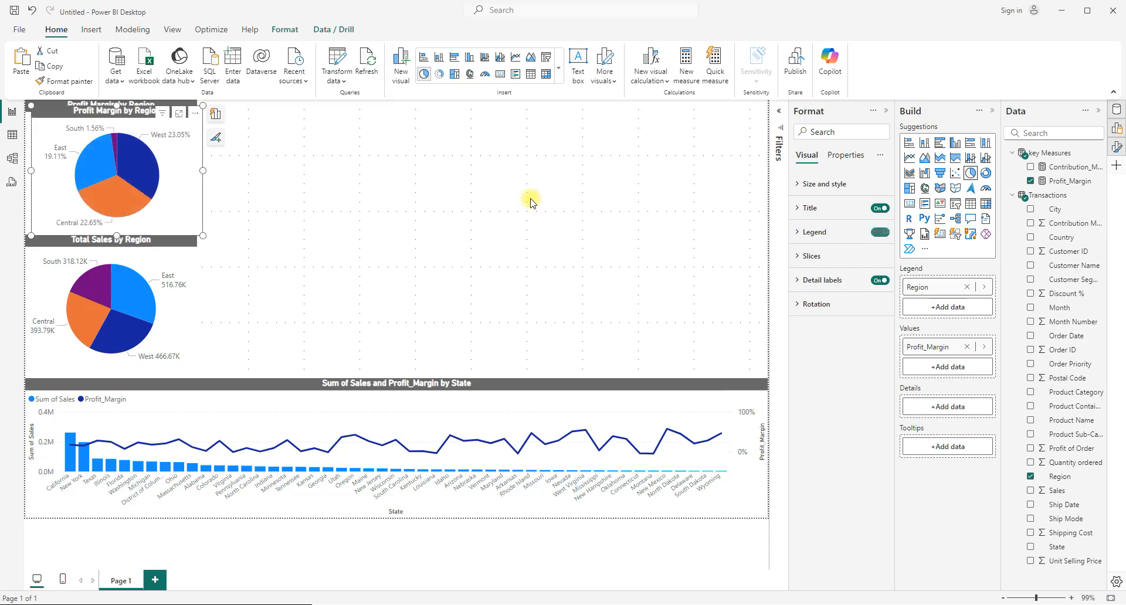
pyautogui.press('Right')
pyautogui.press('Right')
pyautogui.press('Right')
pyautogui.press('Right')
pyautogui.press('Right')
pyautogui.press('Right')
pyautogui.press('Right')
pyautogui.press('Right')
pyautogui.press('Right')
pyautogui.press('Right')
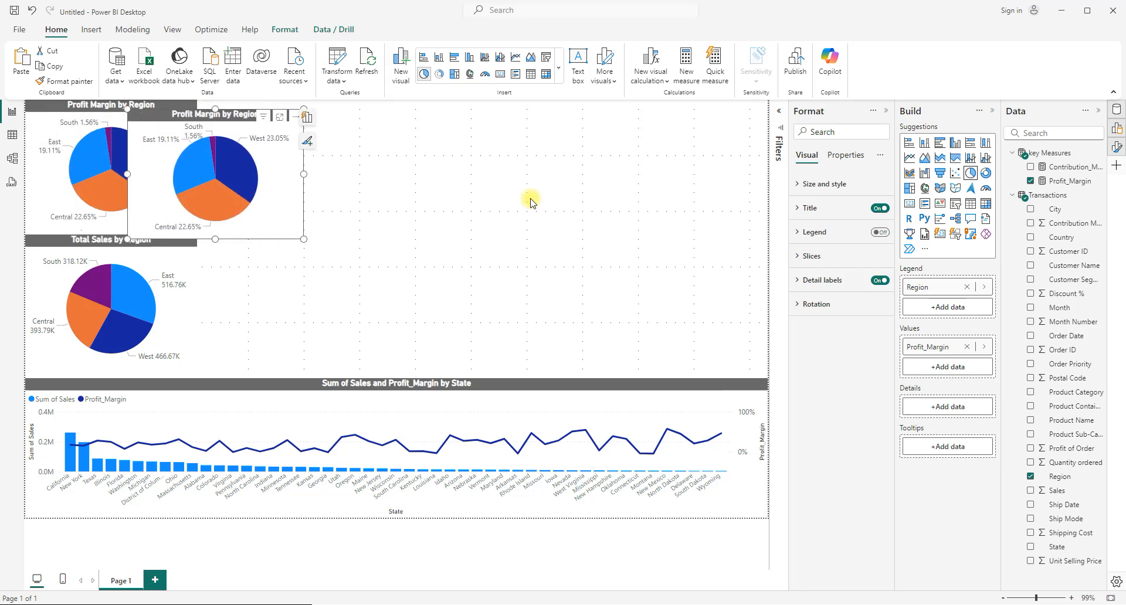
pyautogui.press('Left')
pyautogui.press('Left')
pyautogui.press('Left')
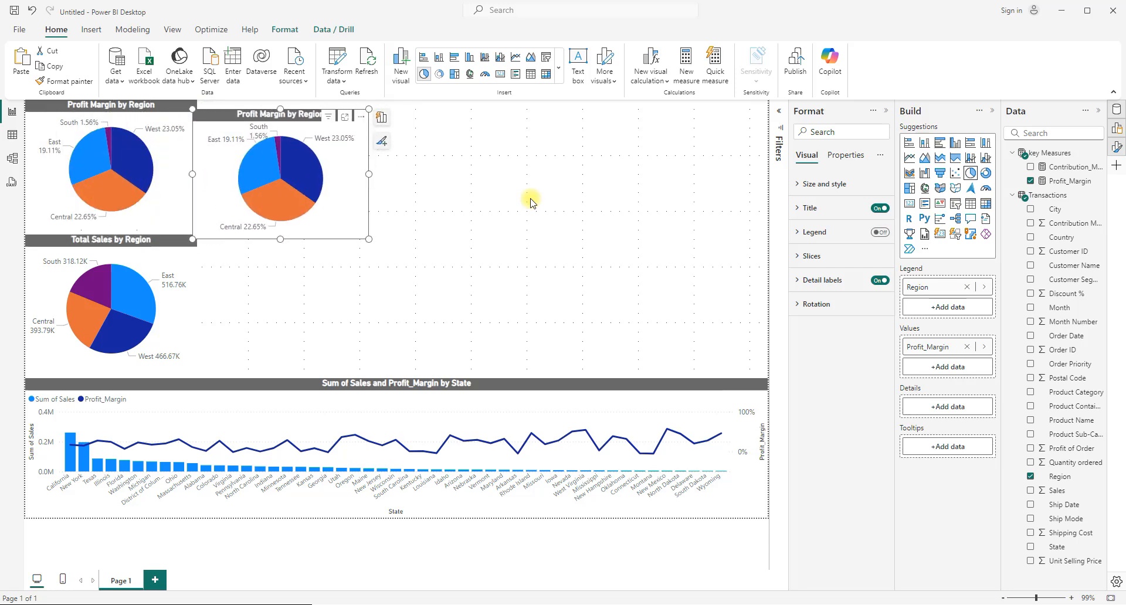
pyautogui.press('Right')
pyautogui.press('Down')
pyautogui.press('Down')
pyautogui.press('Down')
pyautogui.press('Down')
pyautogui.press('Down')
pyautogui.press('Down')
pyautogui.press('Down')
pyautogui.press('Down')
pyautogui.press('Down')
pyautogui.press('Down')
pyautogui.press('Down')
pyautogui.press('Down')
pyautogui.press('Down')
pyautogui.press('Down')
pyautogui.press('Down')
pyautogui.press('Down')
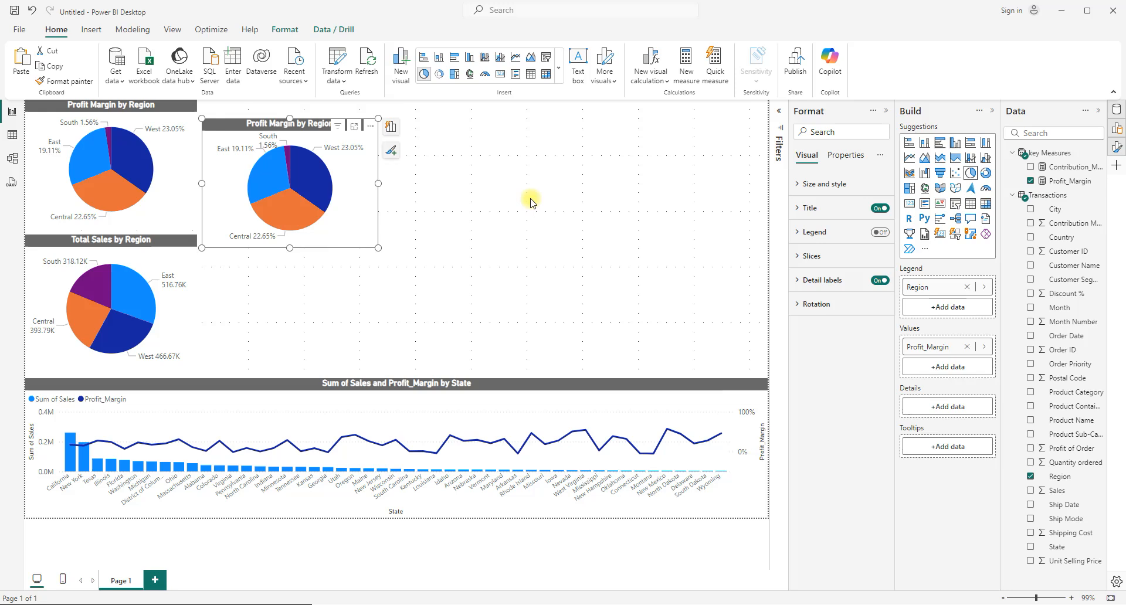
pyautogui.press('Up')
pyautogui.press('Up')
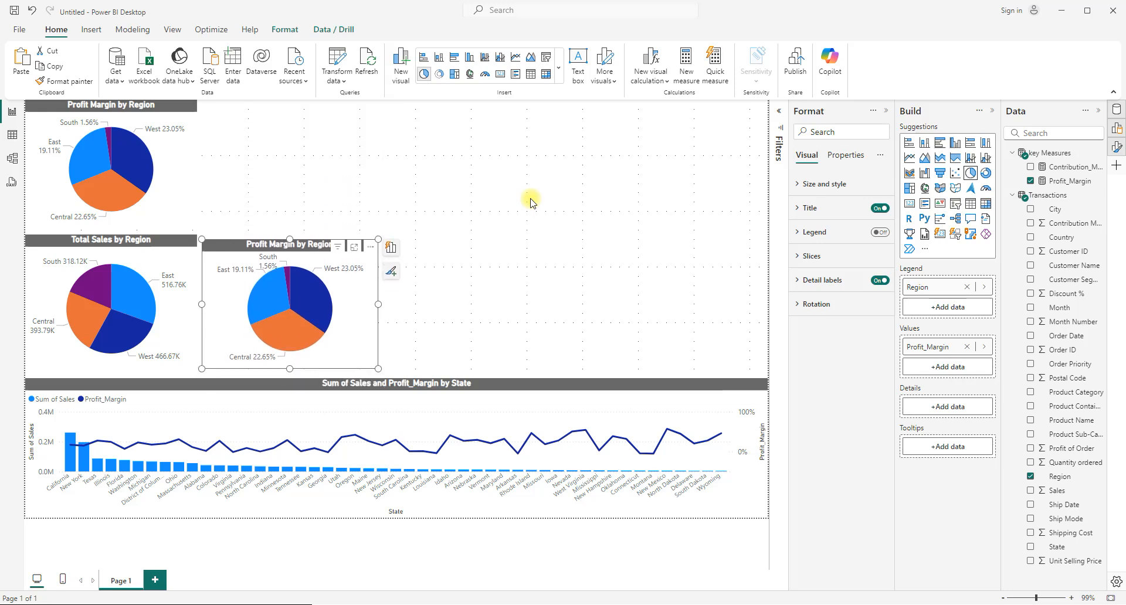
pyautogui.press('Down')
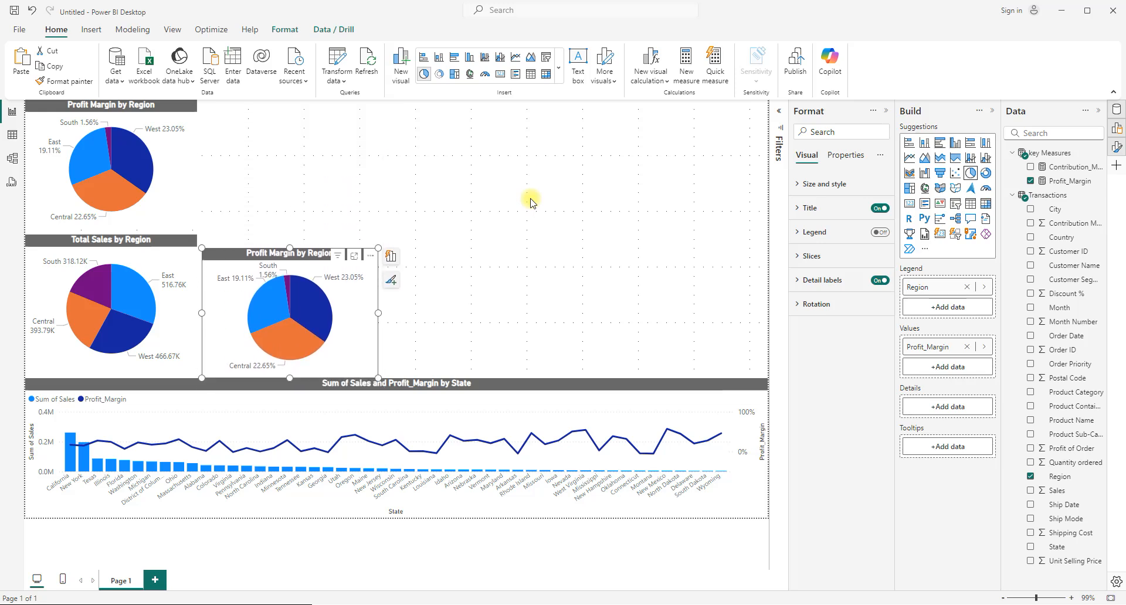
pyautogui.press('Up')
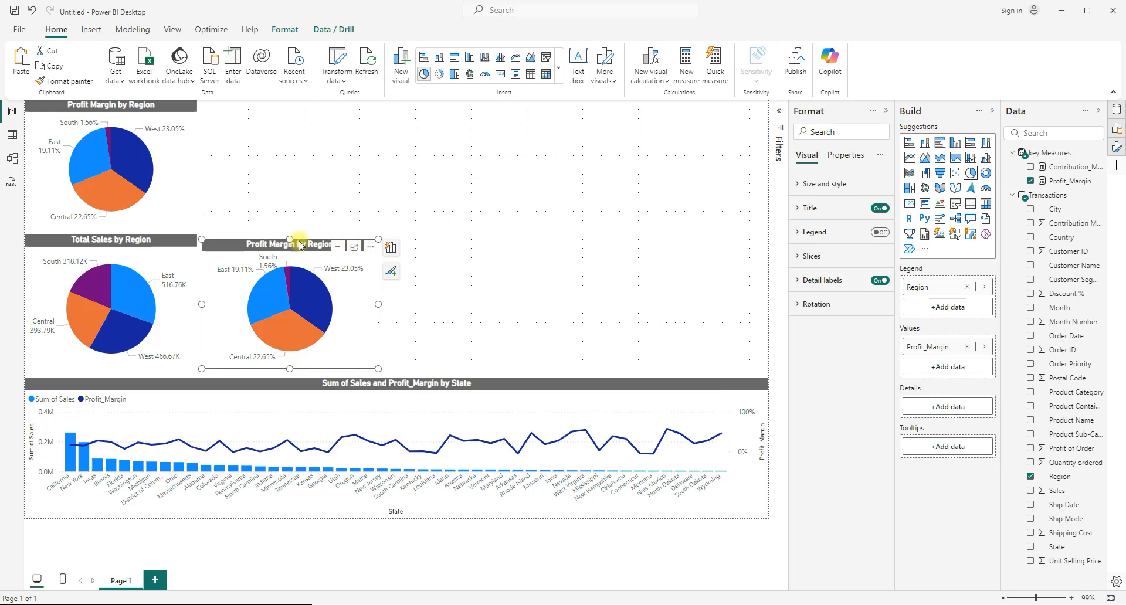
pyautogui.moveTo(290, 241); pyautogui.dragTo(290, 241)
pyautogui.press('Delete')
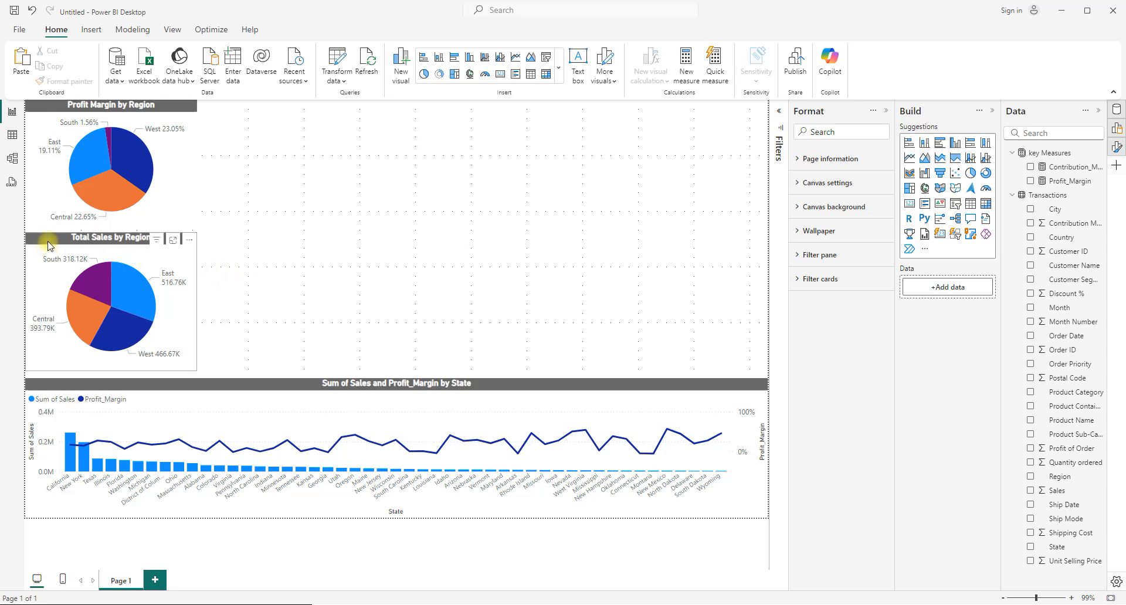
pyautogui.click(56, 258)
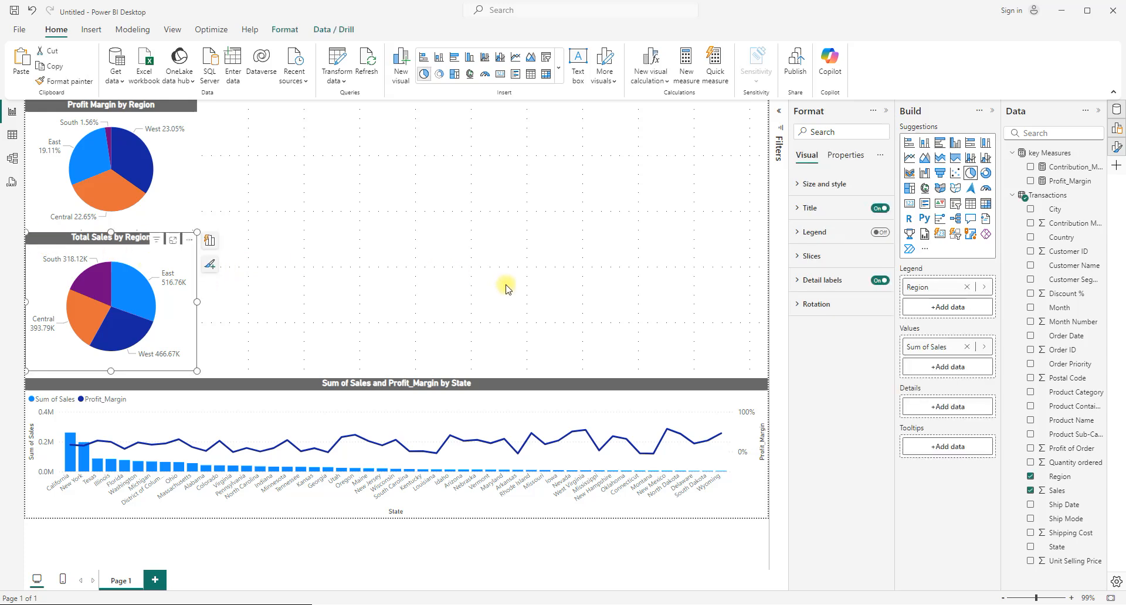
pyautogui.click(491, 253)
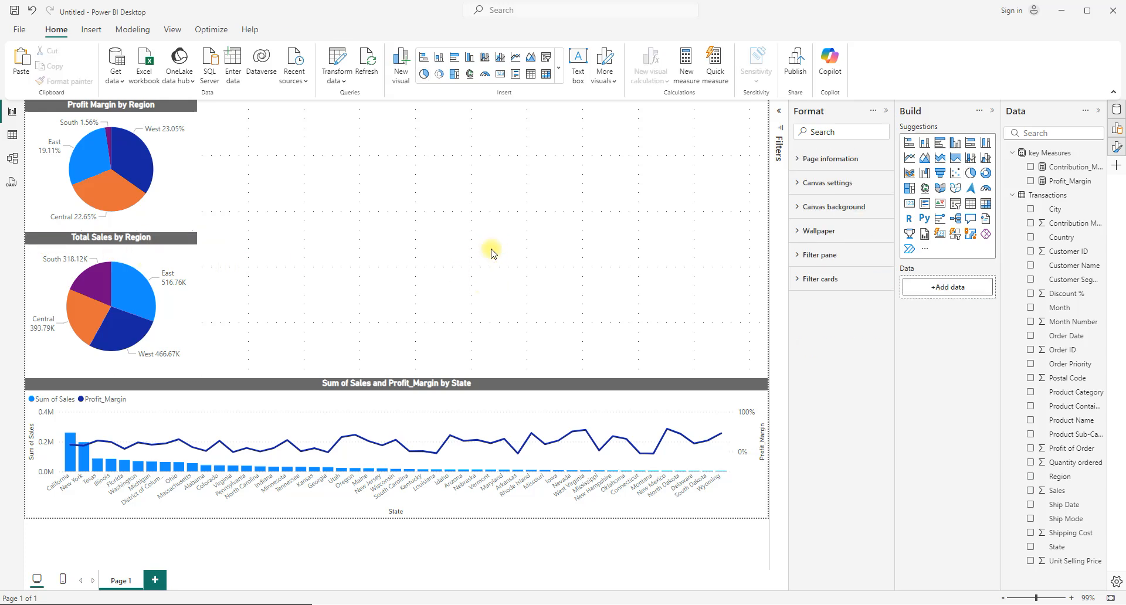
# - Duplicate the Total Sales by Region pie chart and place the copy to the right of the original
pyautogui.hotkey('ctrl', 'z')
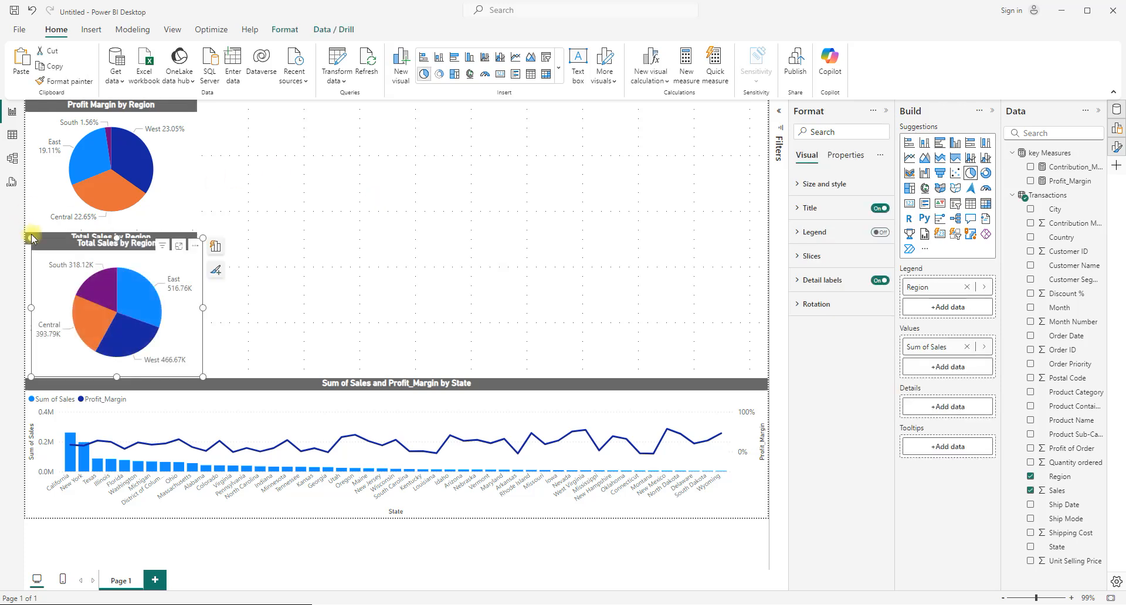
pyautogui.hotkey('ctrl', 'c')
pyautogui.hotkey('ctrl', 'v')
pyautogui.moveTo(63, 247); pyautogui.dragTo(237, 241)
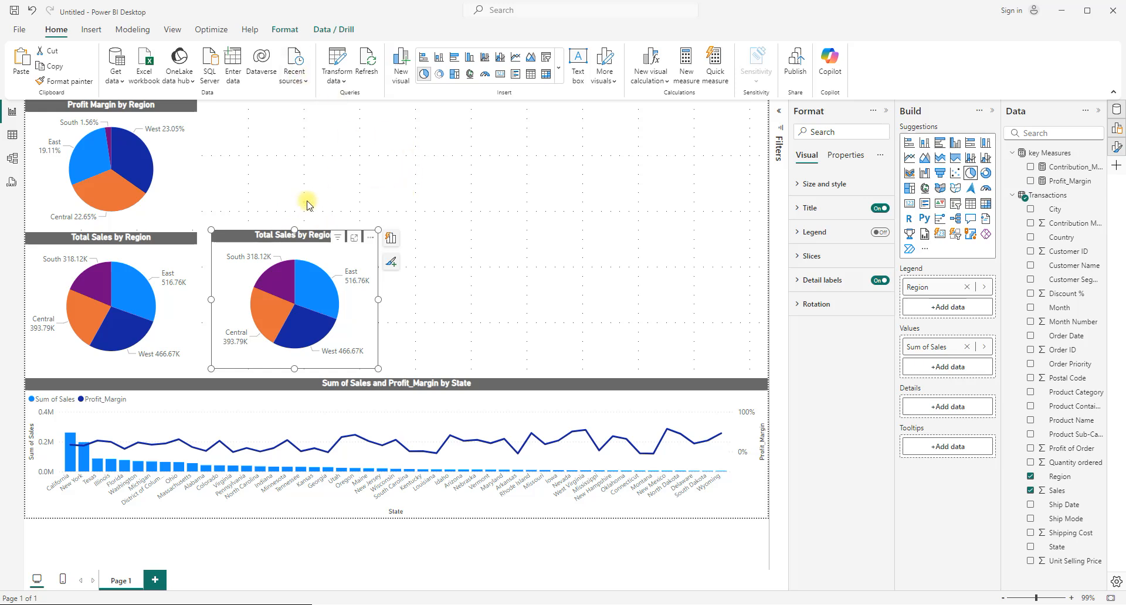
# - Align the two Total Sales by Region pie charts with each other using Align middle
pyautogui.keyDown('ctrl'); pyautogui.click(66, 232); pyautogui.keyUp('ctrl')
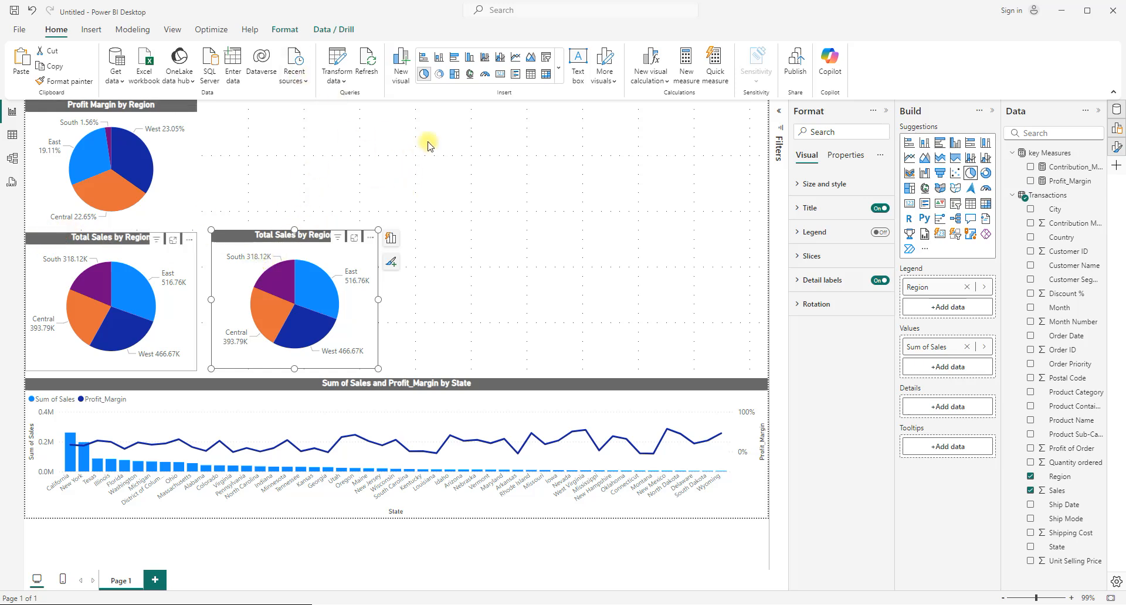
pyautogui.click(285, 29)
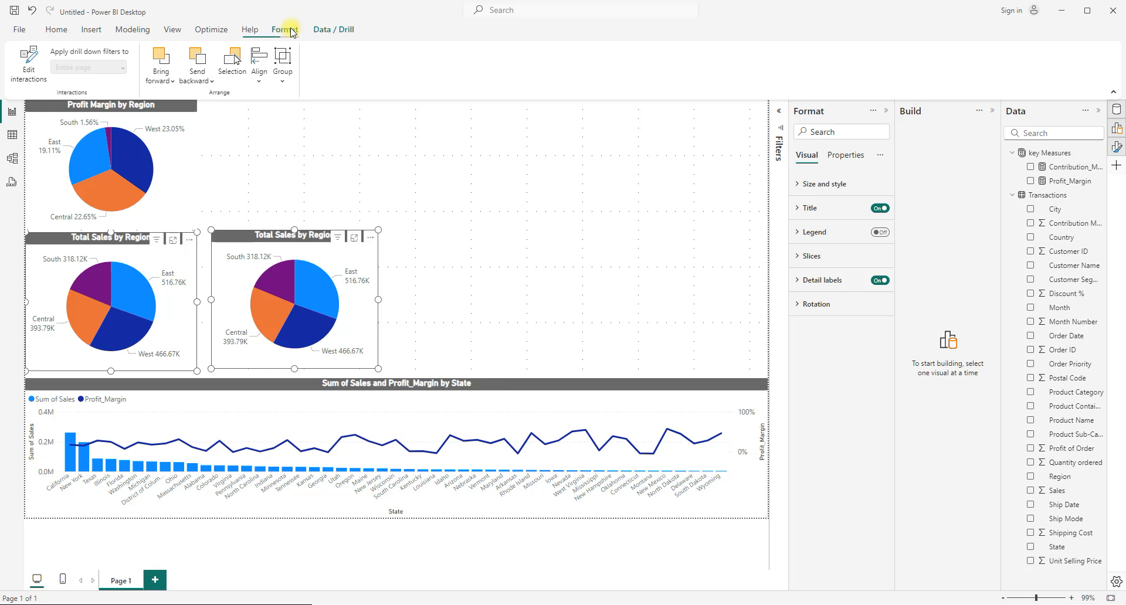
pyautogui.click(261, 82)
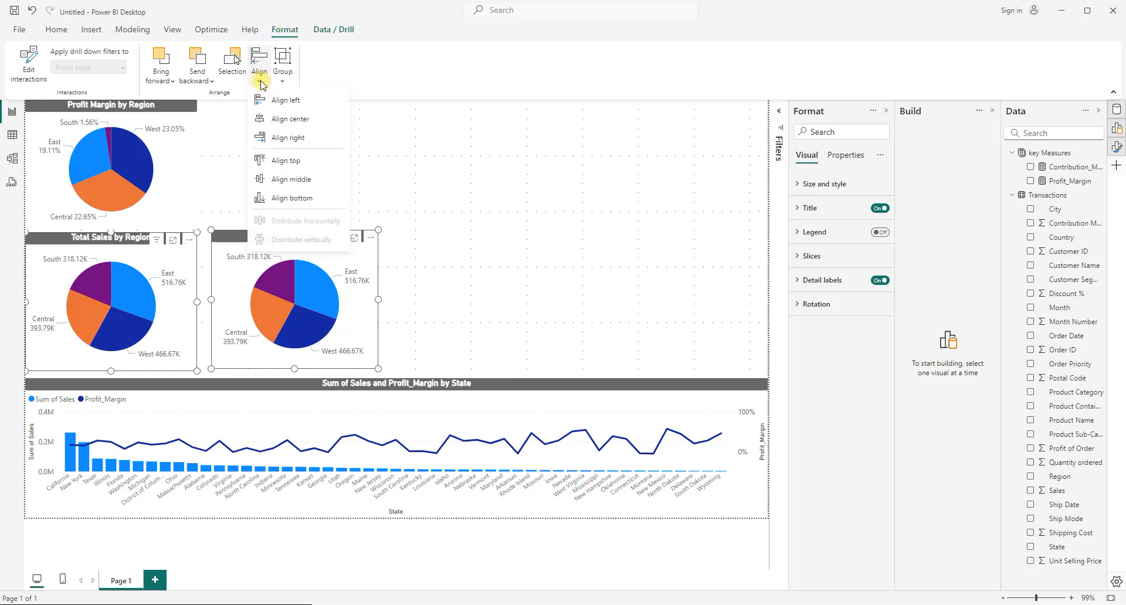
pyautogui.click(288, 180)
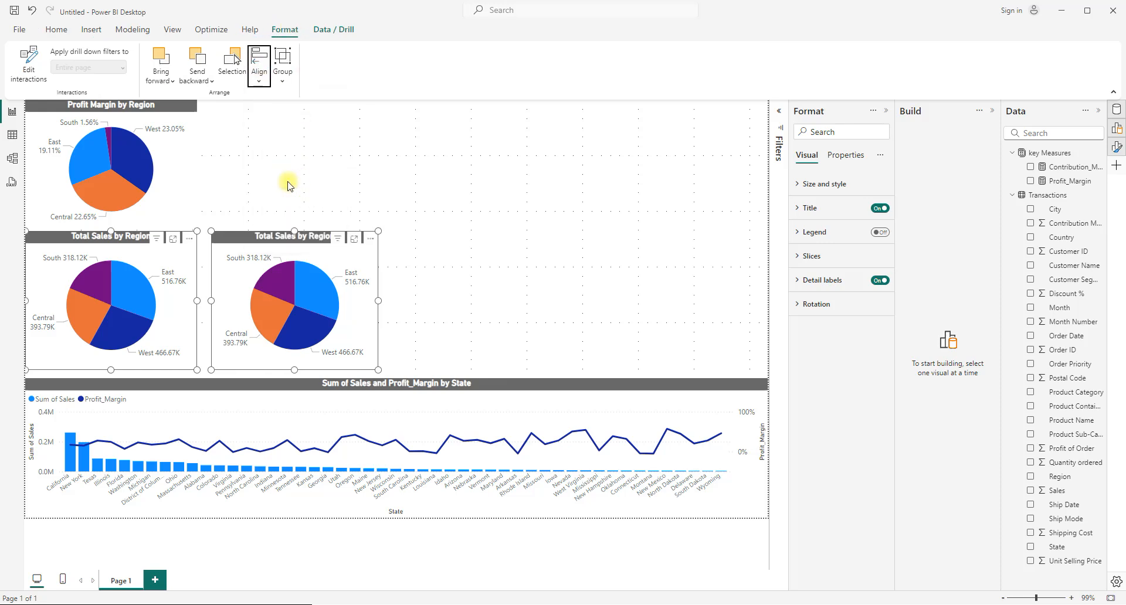
pyautogui.click(476, 317)
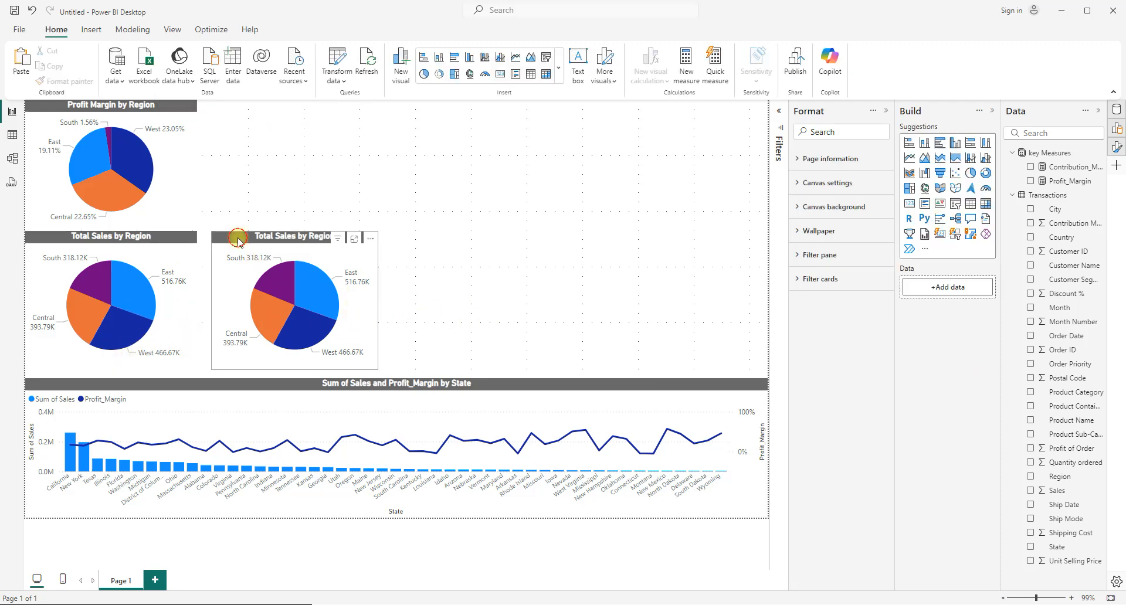
# - Move the copied Total Sales by Region pie chart closer to the original and make both charts narrower
pyautogui.click(238, 241)
pyautogui.press('Left')
pyautogui.press('Left')
pyautogui.press('Left')
pyautogui.press('Left')
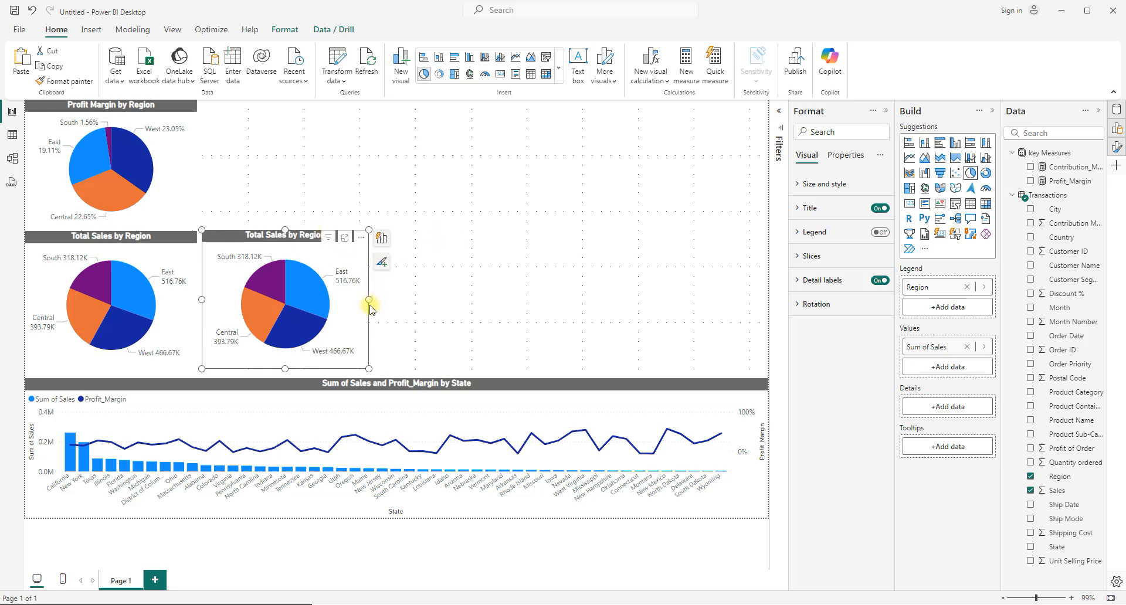
pyautogui.moveTo(369, 300)
pyautogui.mouseDown()
pyautogui.moveTo(343, 303)
pyautogui.moveTo(356, 303)
pyautogui.mouseUp()
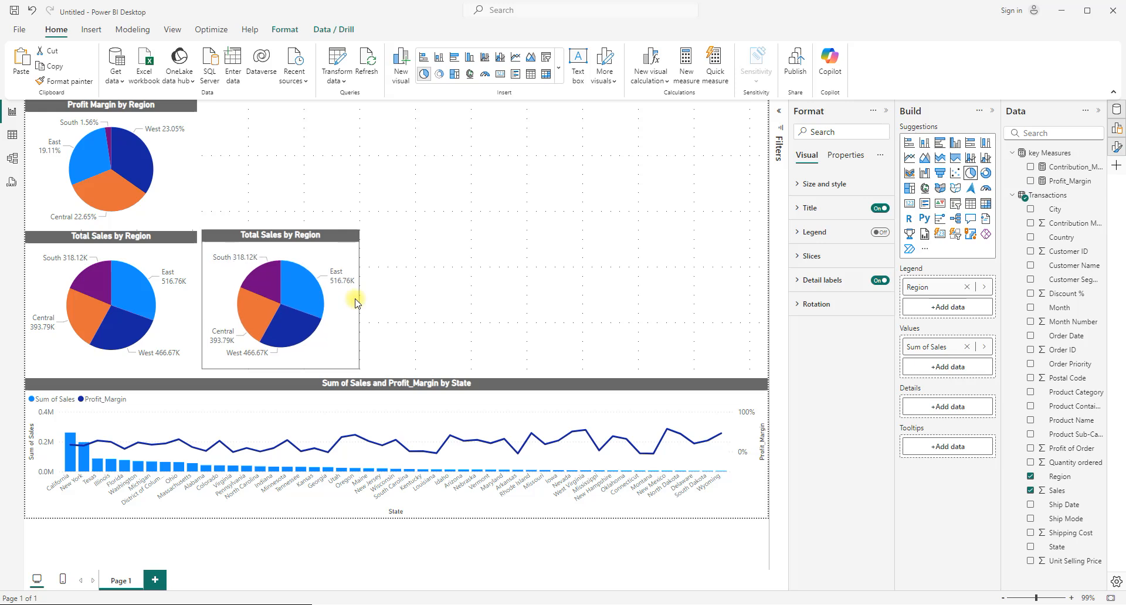
pyautogui.click(193, 241)
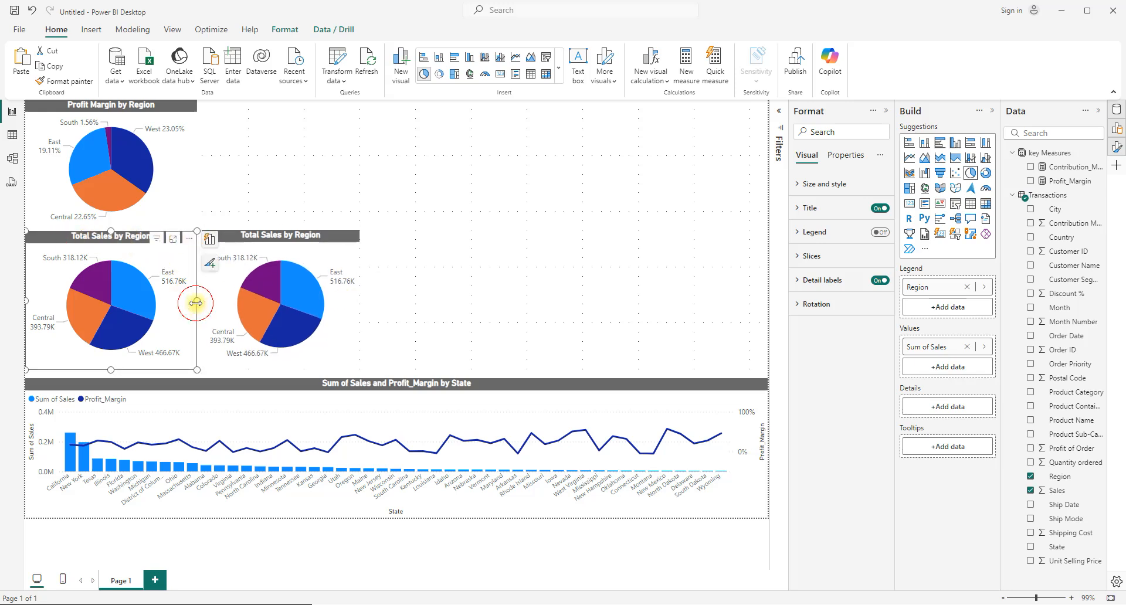
pyautogui.moveTo(196, 303); pyautogui.dragTo(176, 300)
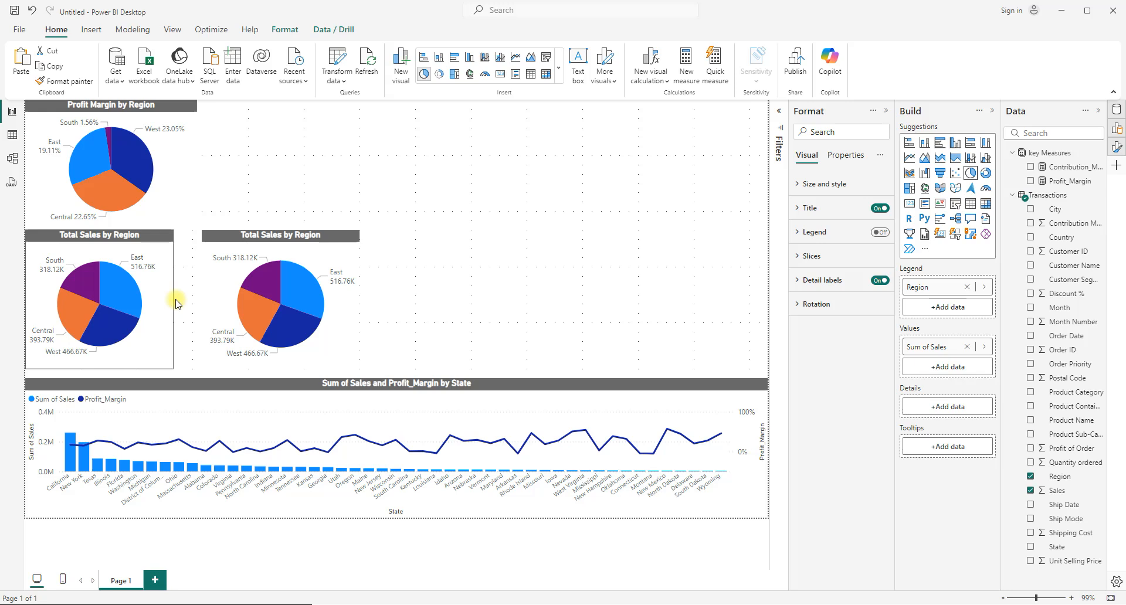
# - Narrow the copied pie chart to the original's width and shift it left, leaving a small gap between them
pyautogui.click(221, 240)
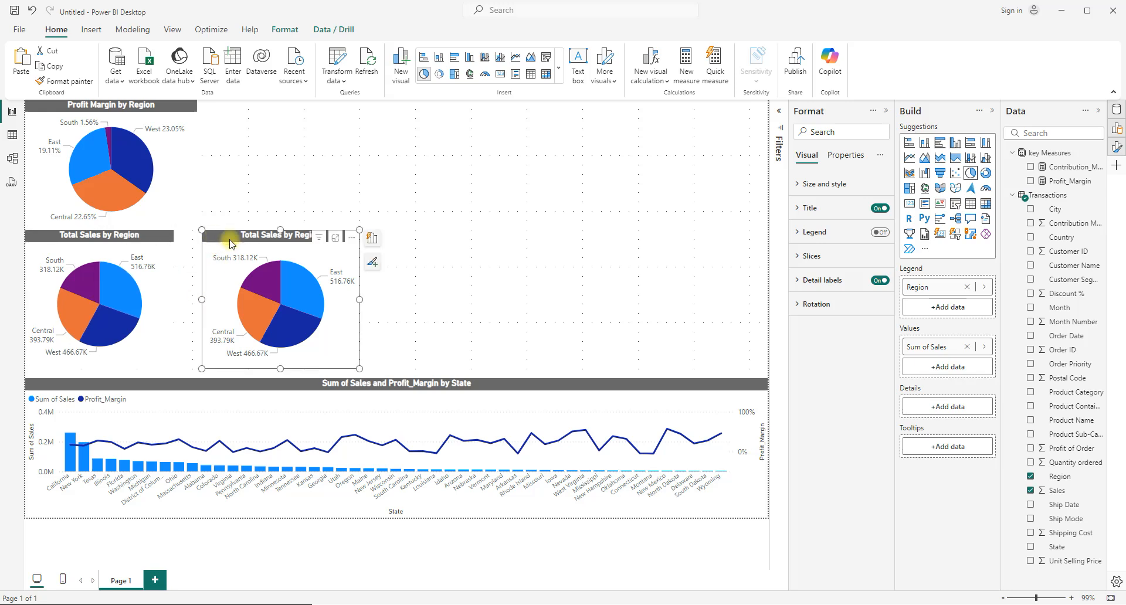
pyautogui.moveTo(358, 299); pyautogui.dragTo(350, 300)
pyautogui.press('Left')
pyautogui.press('Left')
pyautogui.press('Left')
pyautogui.press('Left')
pyautogui.press('Left')
pyautogui.press('Left')
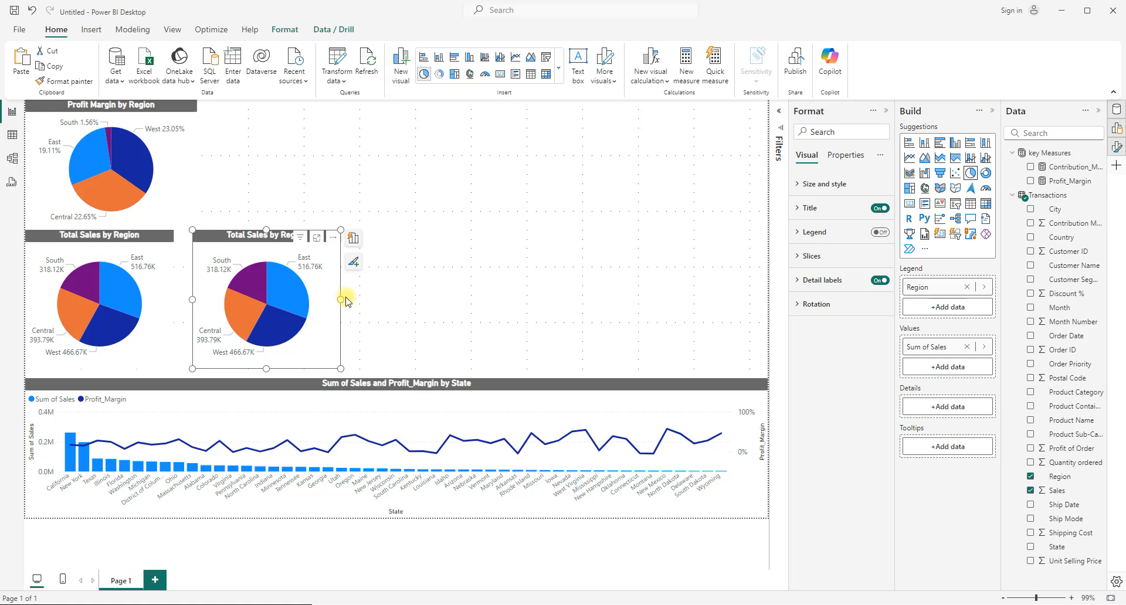
pyautogui.press('Right')
pyautogui.press('Right')
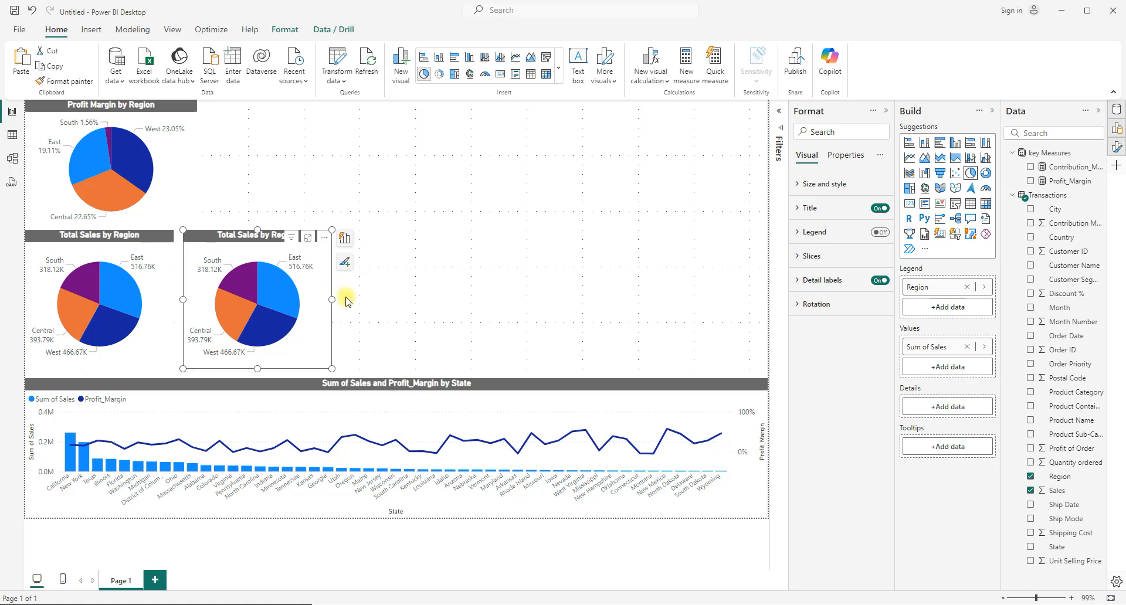
# - Narrow the Profit Margin by Region pie chart to the width of the pie chart below it
pyautogui.click(70, 113)
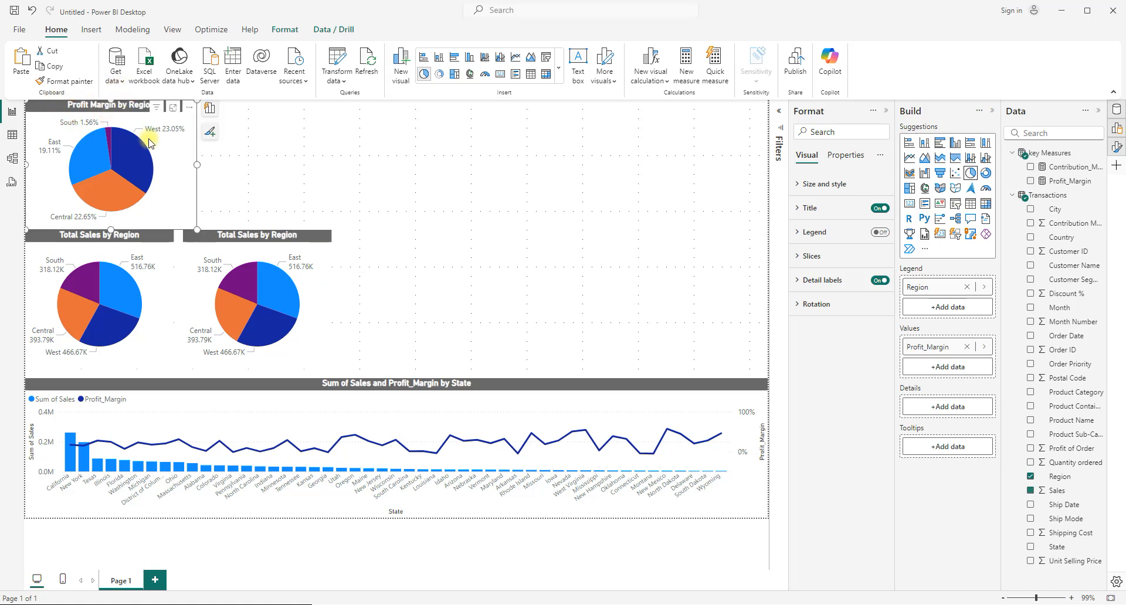
pyautogui.moveTo(195, 169); pyautogui.dragTo(174, 168)
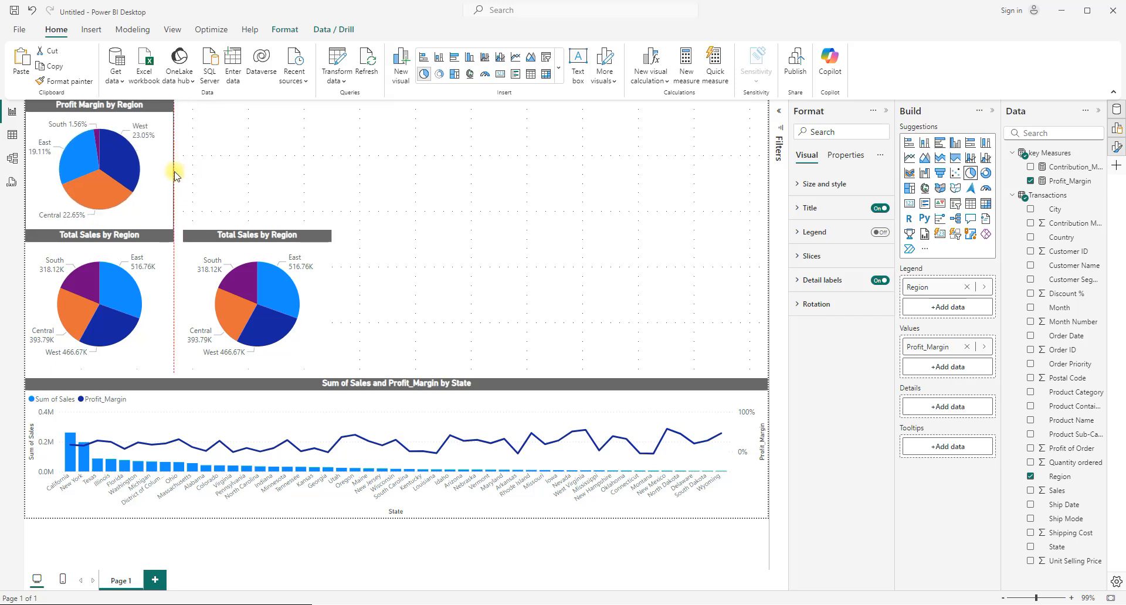
# - Replace Region with Customer Segment as the legend of the copied Total Sales pie chart
pyautogui.click(253, 236)
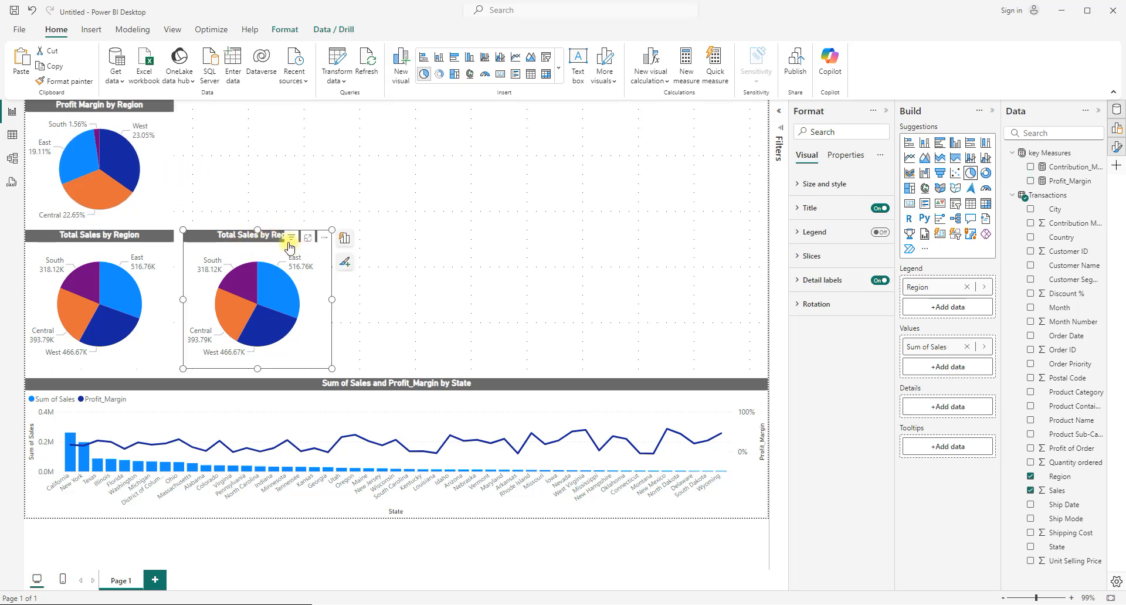
pyautogui.moveTo(293, 243)
pyautogui.click(967, 287)
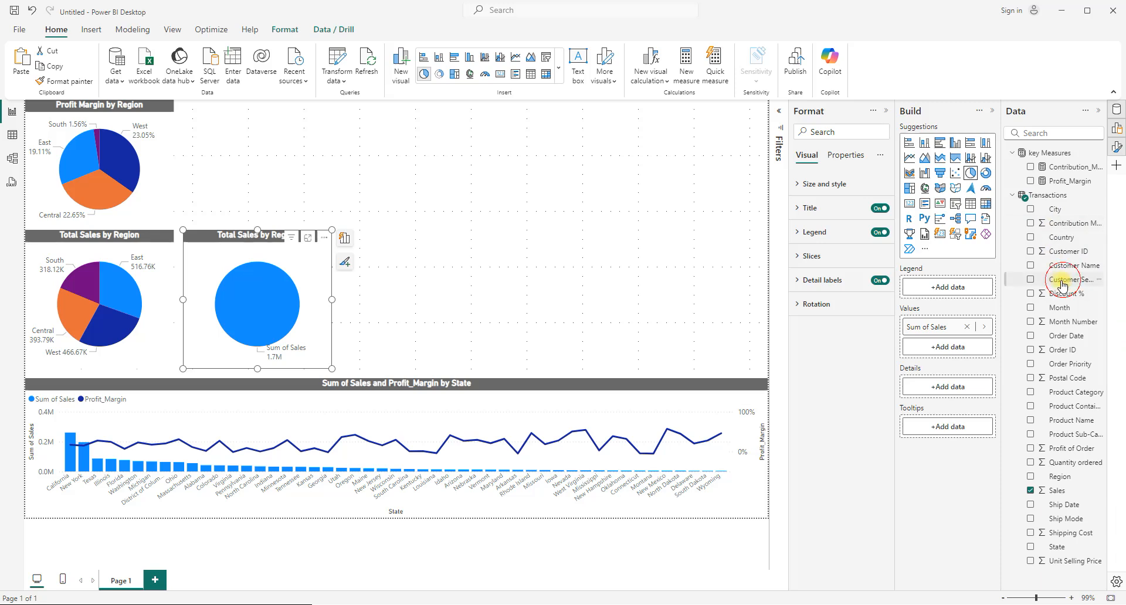
pyautogui.moveTo(1060, 284); pyautogui.dragTo(967, 290)
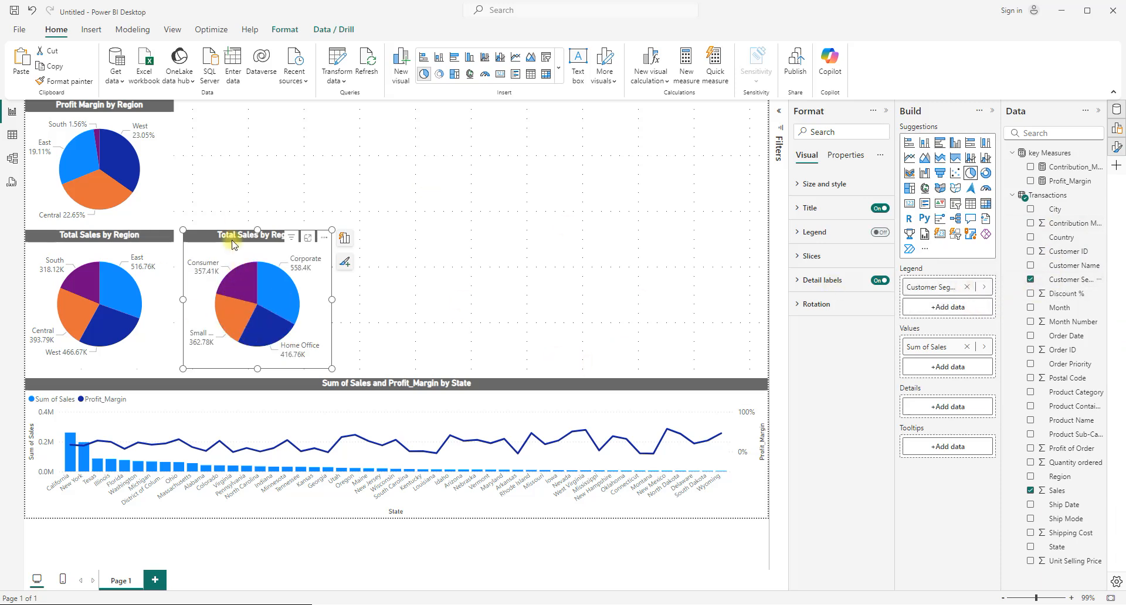
# - Change the copied pie chart's title text to "Total Sales by Customer Segment"
pyautogui.click(804, 209)
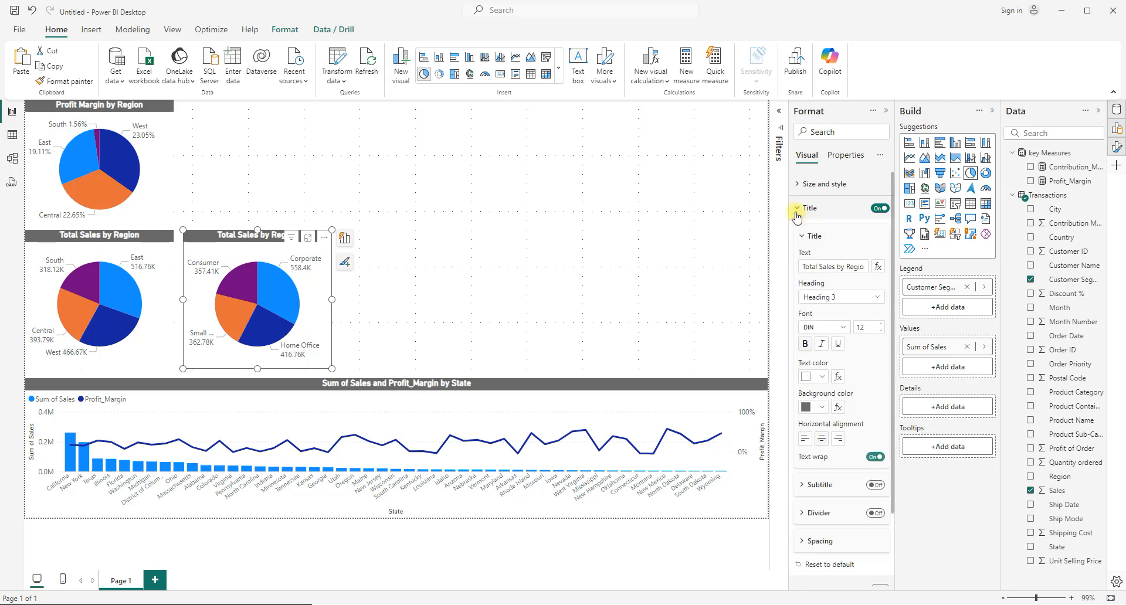
pyautogui.doubleClick(847, 267)
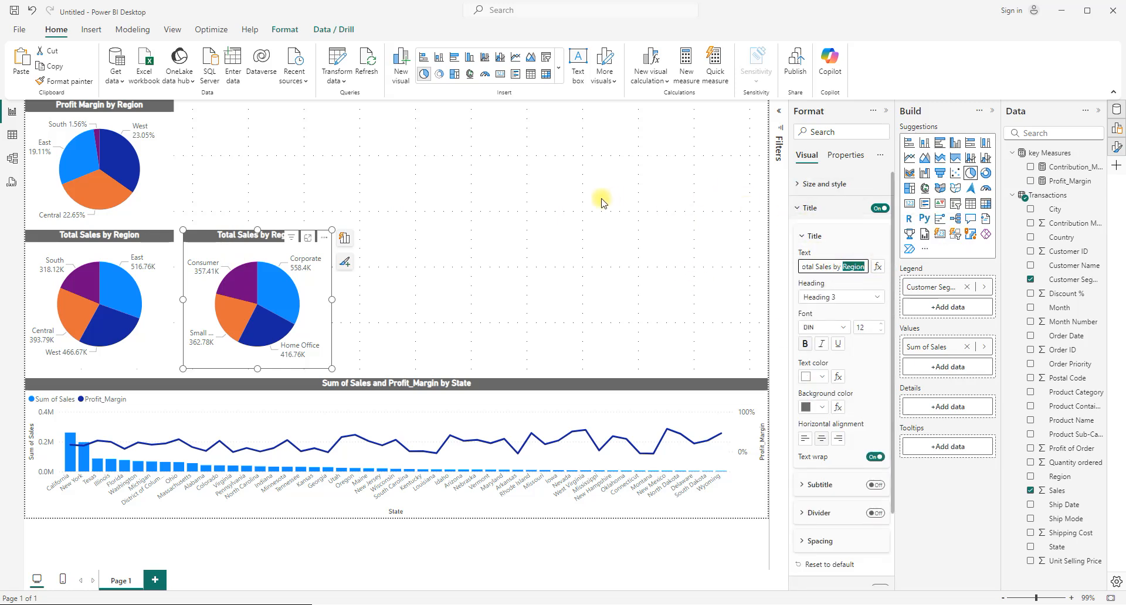
pyautogui.write('Custom')
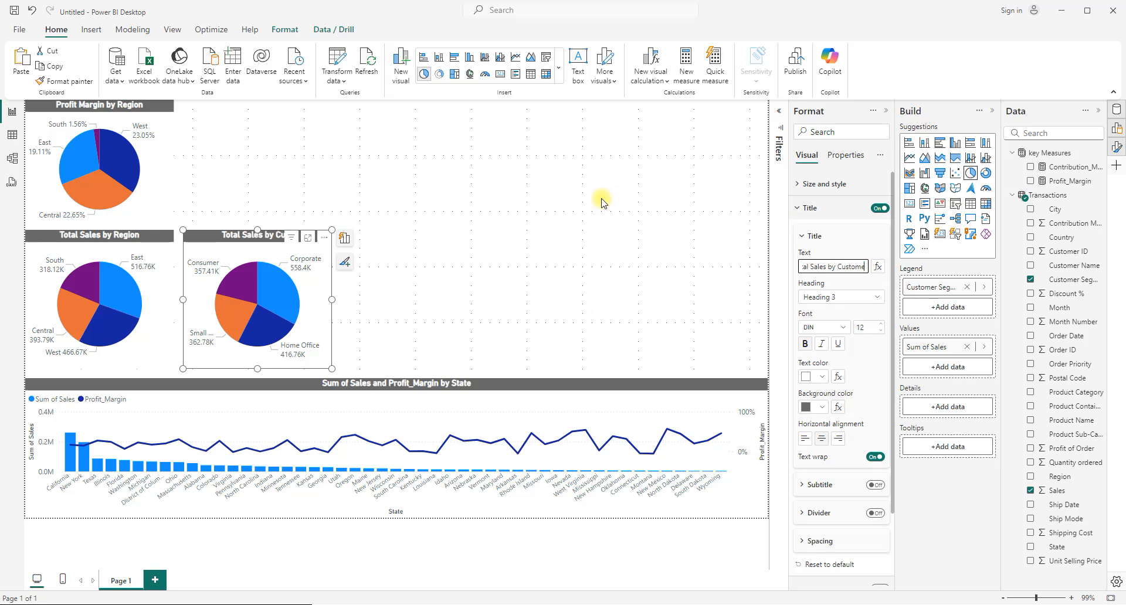
pyautogui.write('er Segment')
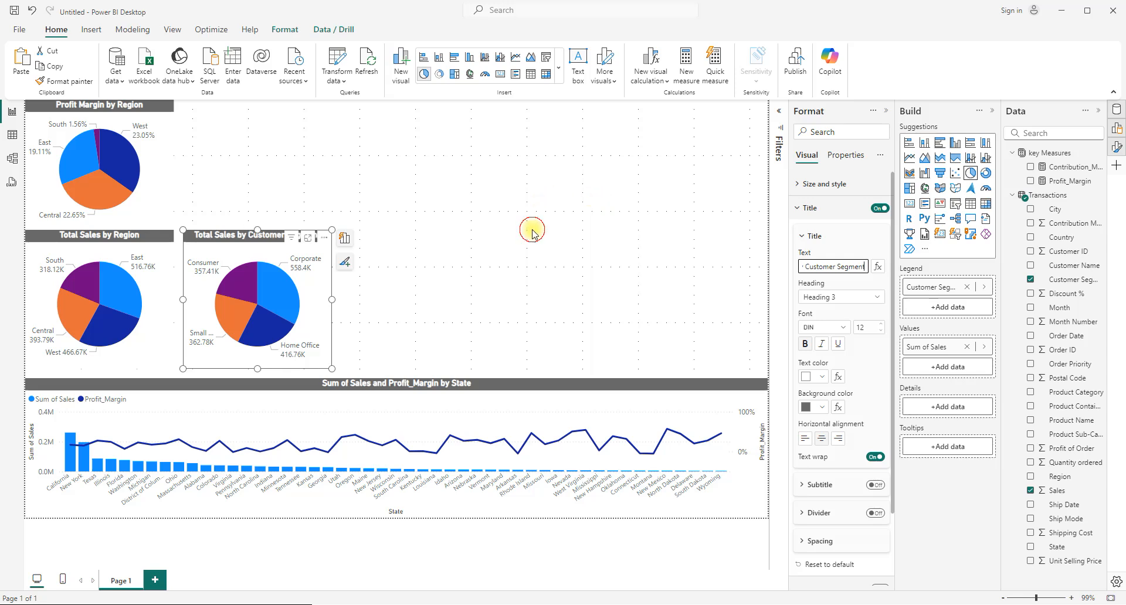
pyautogui.click(322, 215)
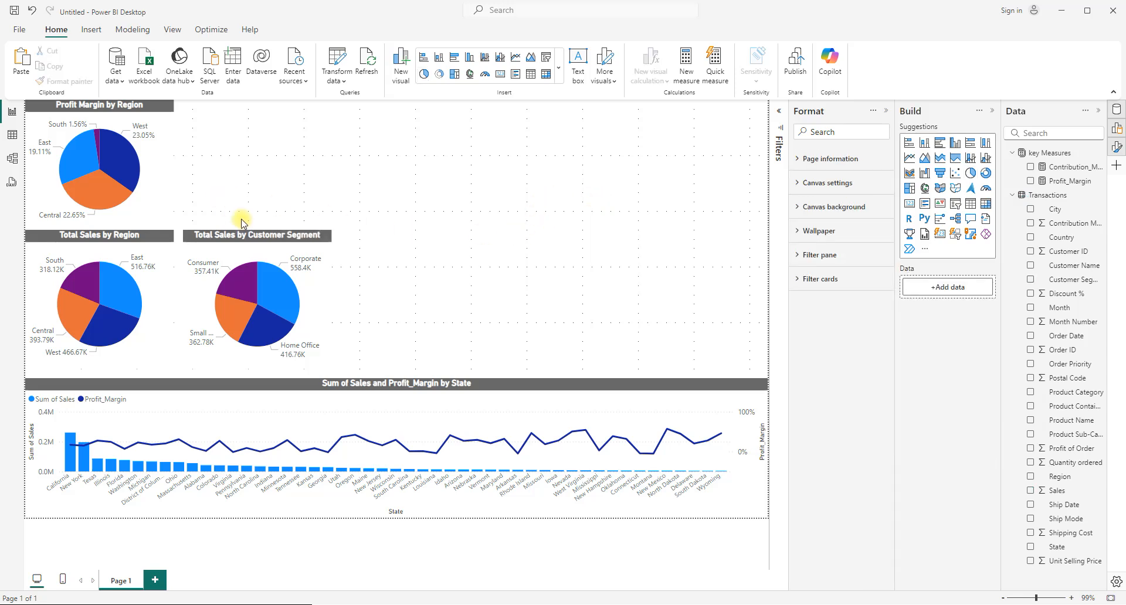
# - Duplicate the Profit Margin by Region pie chart and place the copy directly above the Total Sales by Customer Segment chart
pyautogui.click(92, 107)
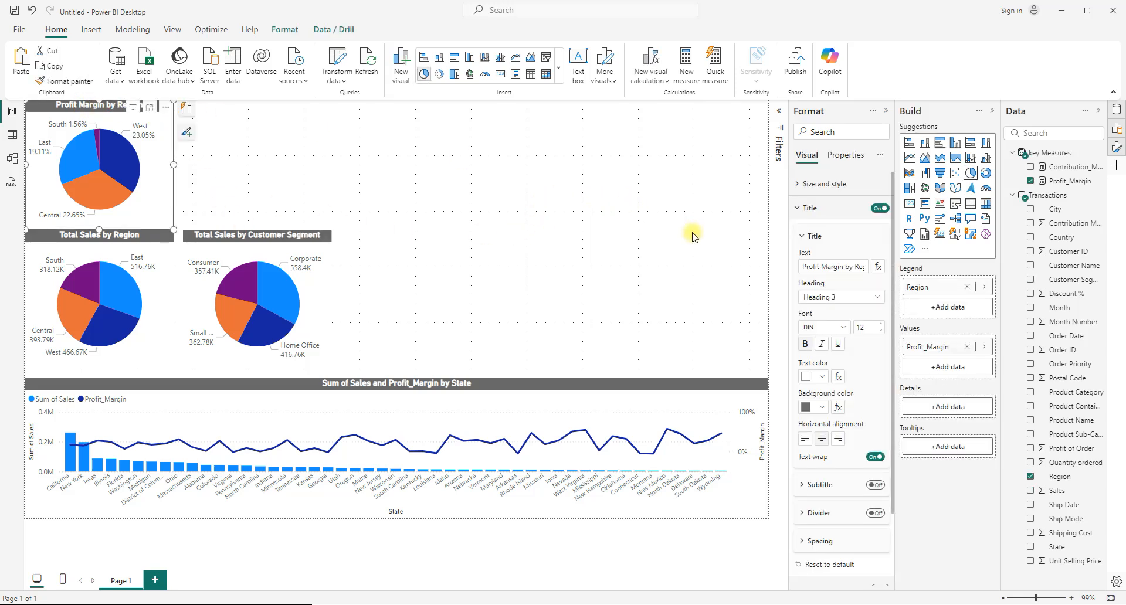
pyautogui.click(559, 212)
pyautogui.click(97, 105)
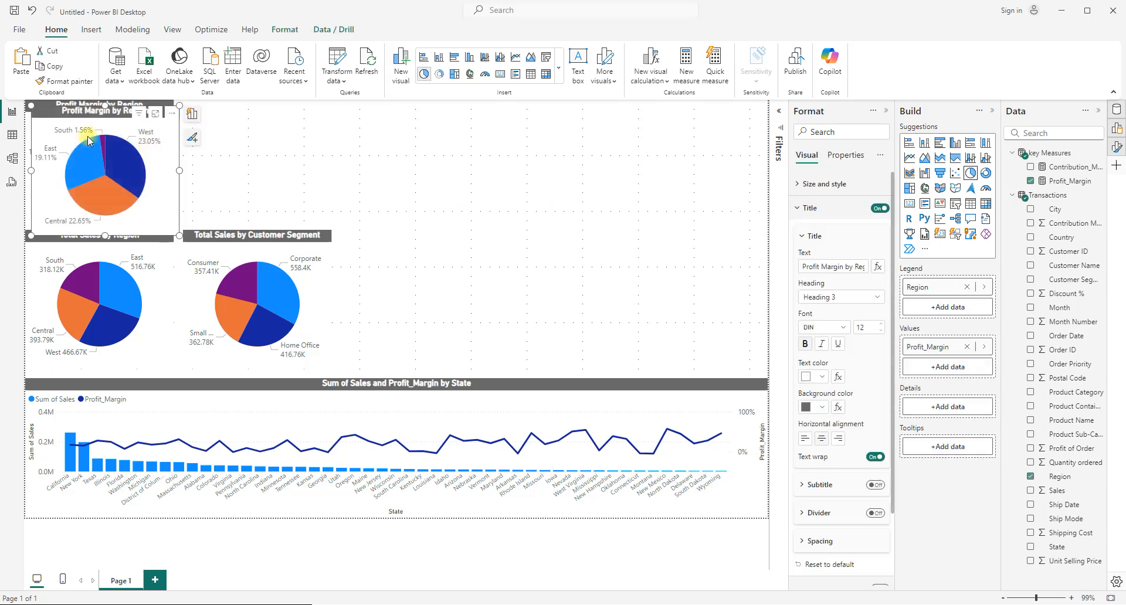
pyautogui.hotkey('ctrl', 'c')
pyautogui.hotkey('ctrl', 'v')
pyautogui.moveTo(192, 122); pyautogui.dragTo(222, 110)
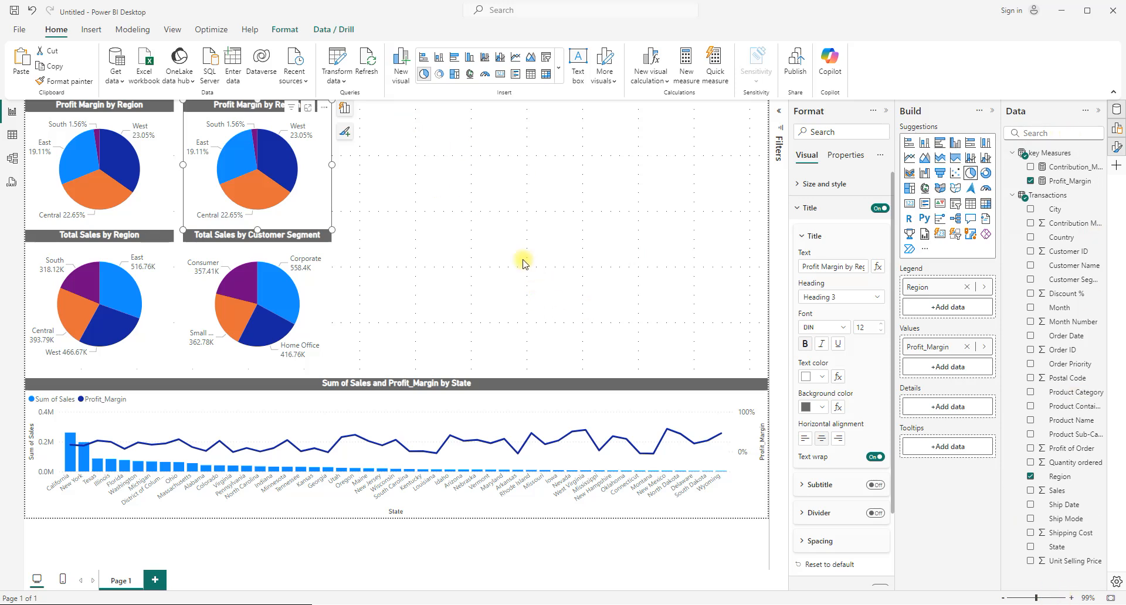
# - Replace Region with Product Category as the copied profit margin pie chart's legend and title it "Profit Margin by Product Category"
pyautogui.click(966, 287)
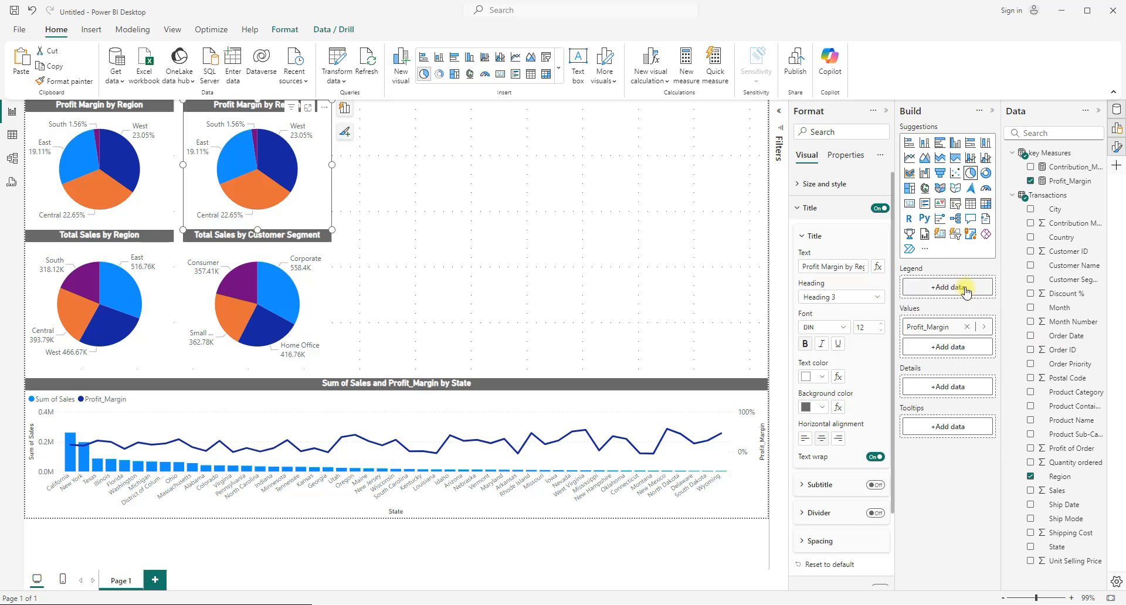
pyautogui.moveTo(1072, 397); pyautogui.dragTo(960, 289)
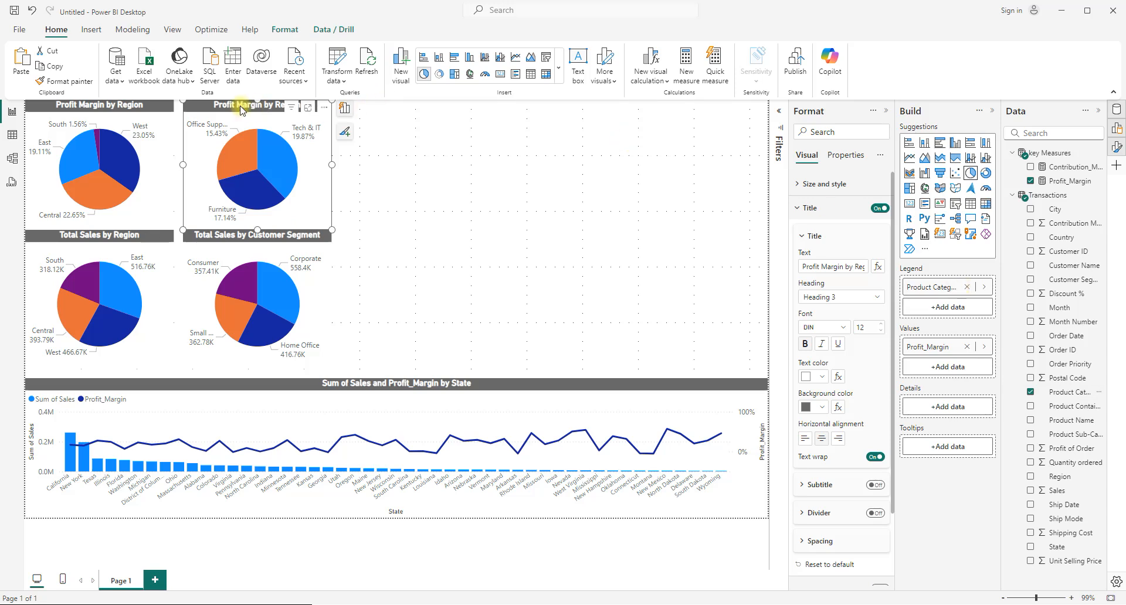
pyautogui.click(855, 265)
pyautogui.doubleClick(855, 265)
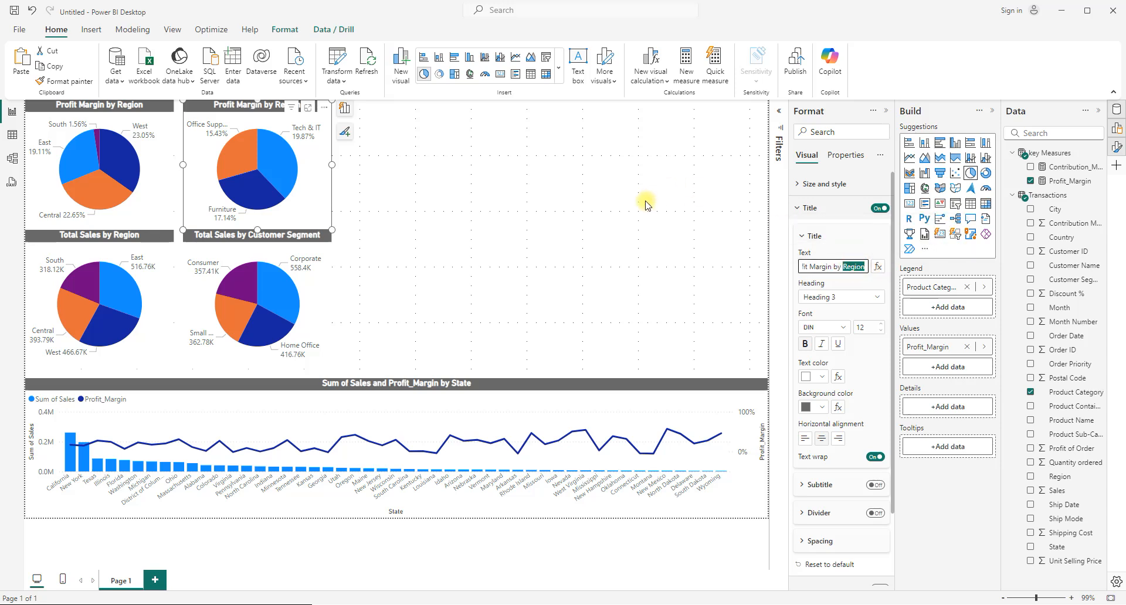
pyautogui.write('Produ')
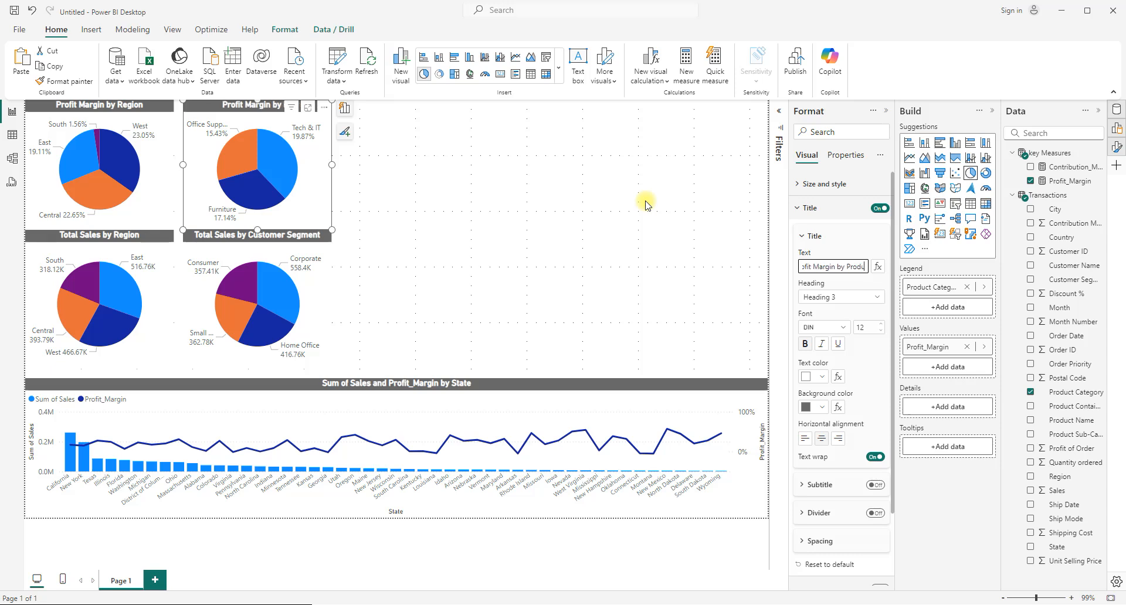
pyautogui.write('ct Category')
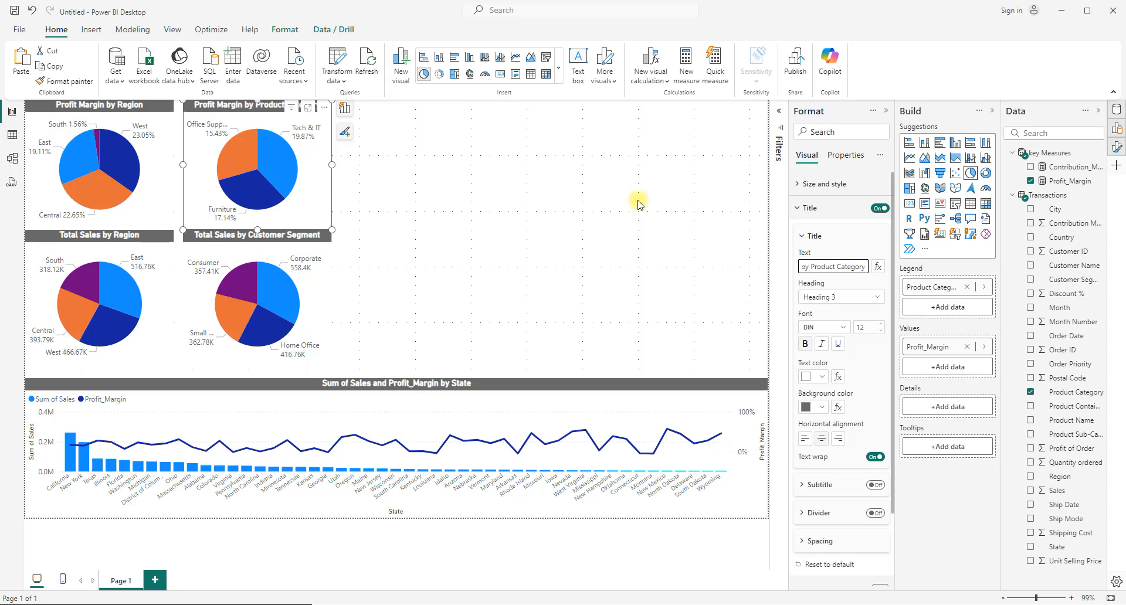
# - Add a clustered column chart right of the upper pie charts with Product Category on the X-axis and Contribution_Margin on the Y-axis
pyautogui.click(529, 194)
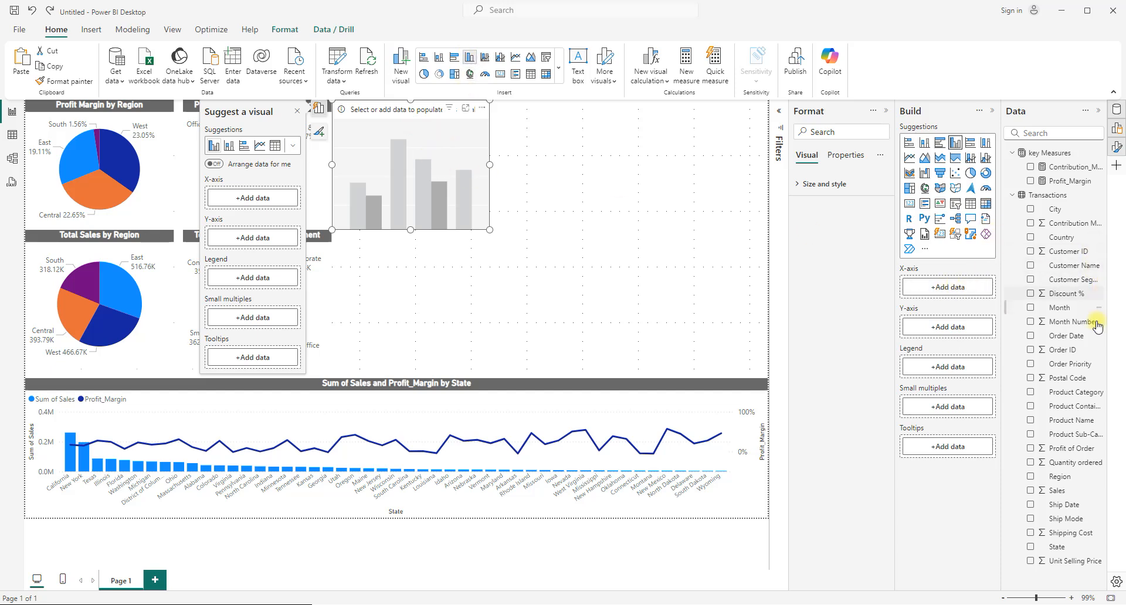
pyautogui.moveTo(1079, 394); pyautogui.dragTo(971, 288)
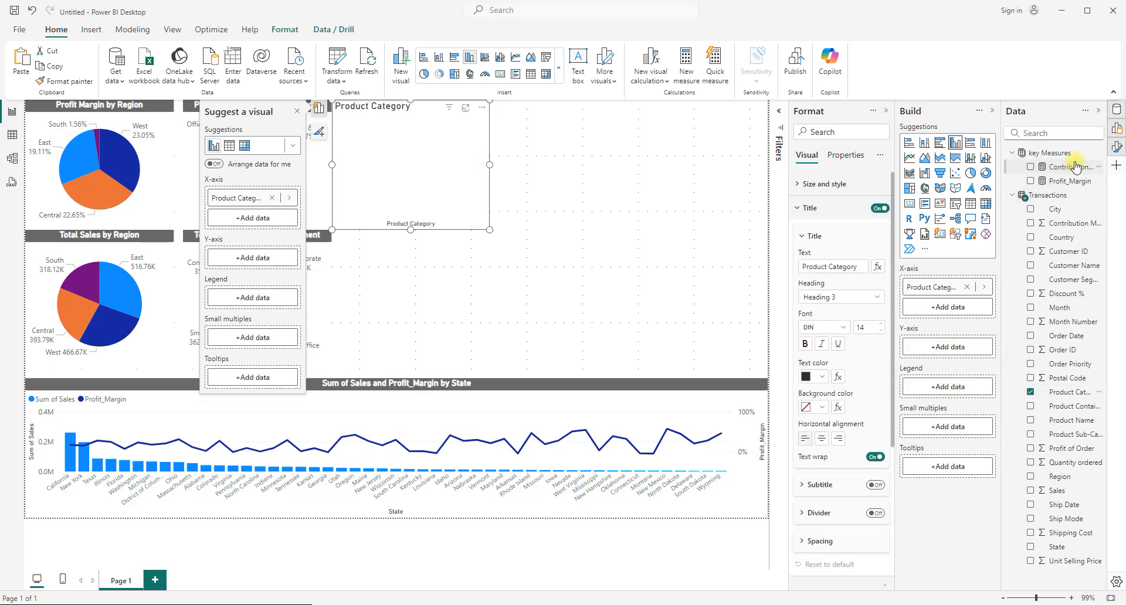
pyautogui.moveTo(1070, 167); pyautogui.dragTo(986, 352)
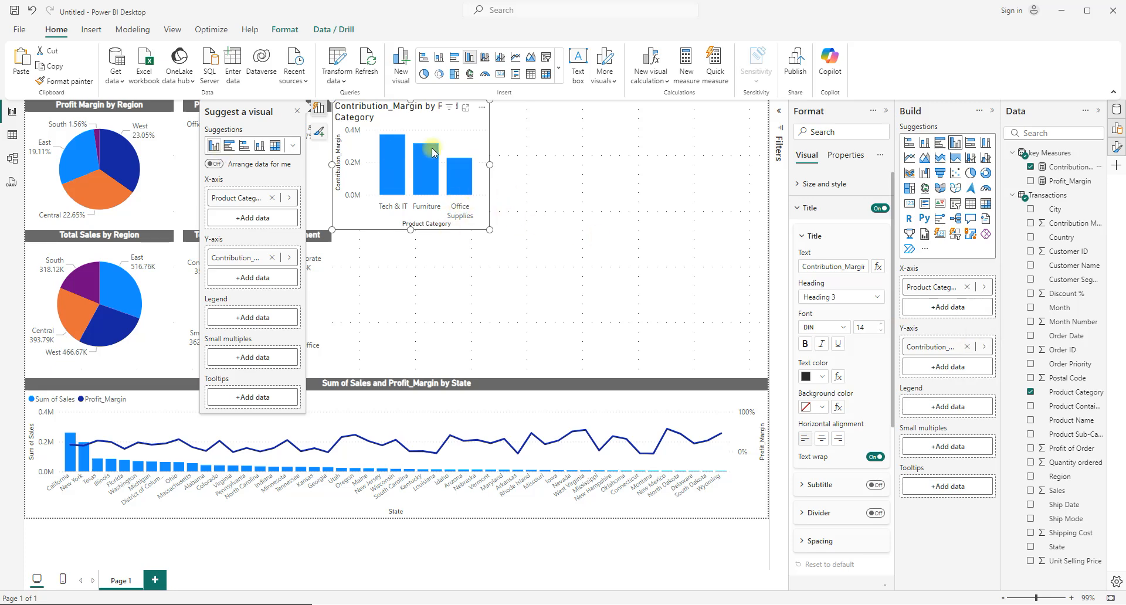
# - Copy the combo chart's formatting onto the Contribution_Margin by Product Category column chart with Format painter
pyautogui.click(522, 392)
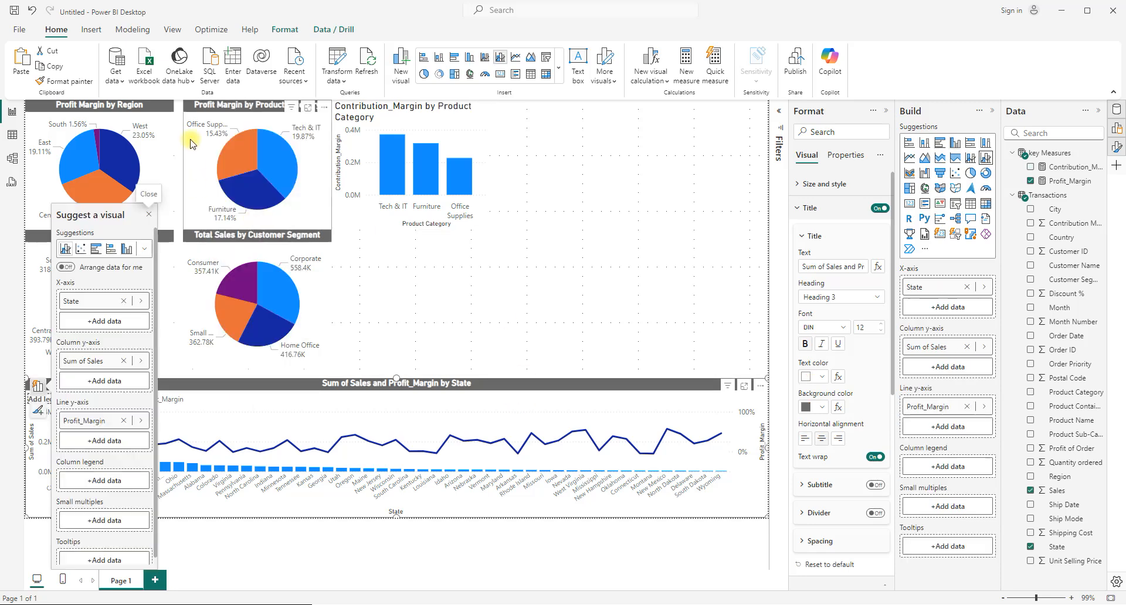
pyautogui.click(64, 80)
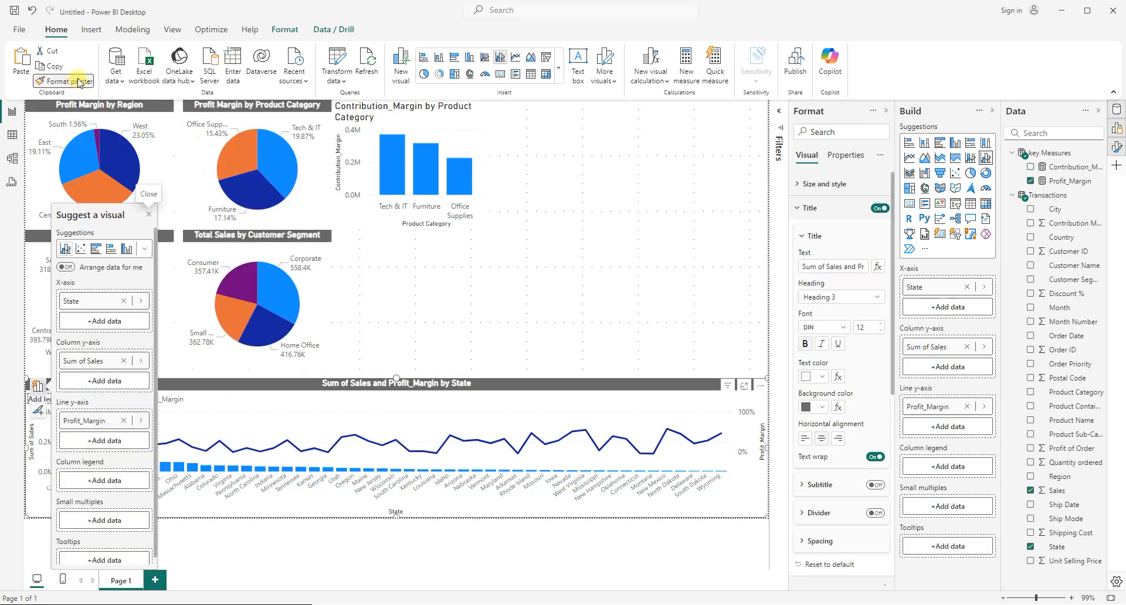
pyautogui.click(446, 135)
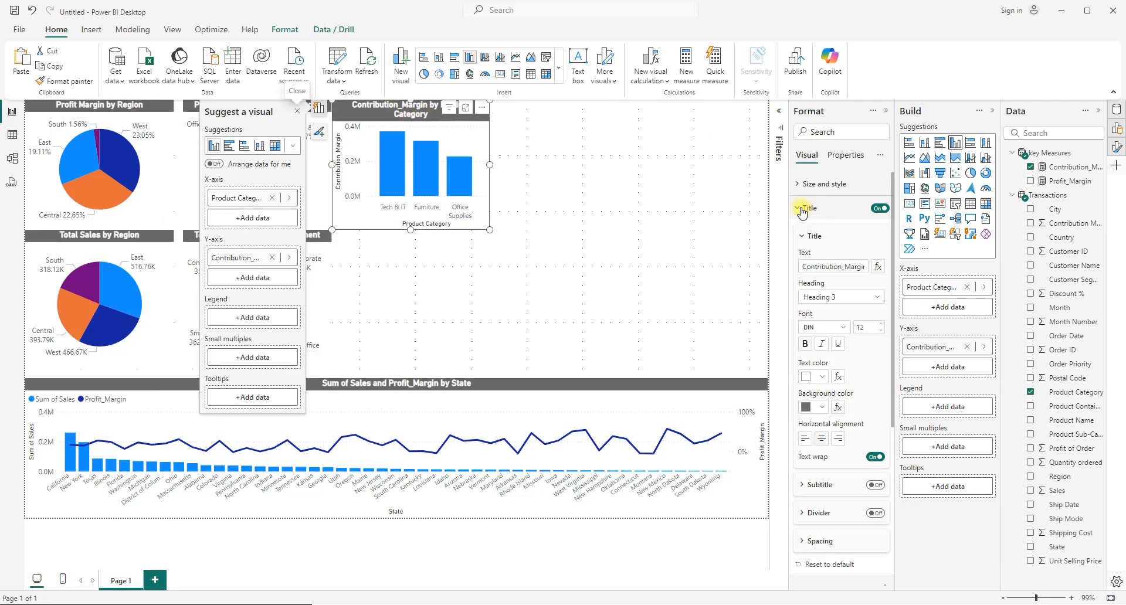
# - Set the column chart's title font size to 11 and turn on its data labels
pyautogui.click(882, 334)
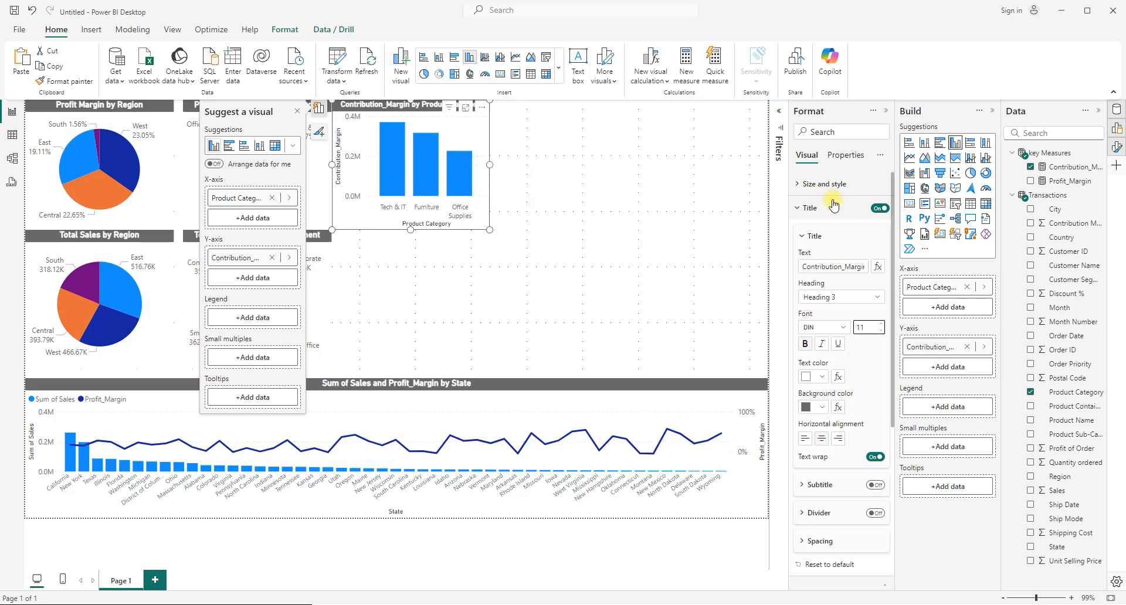
pyautogui.click(800, 209)
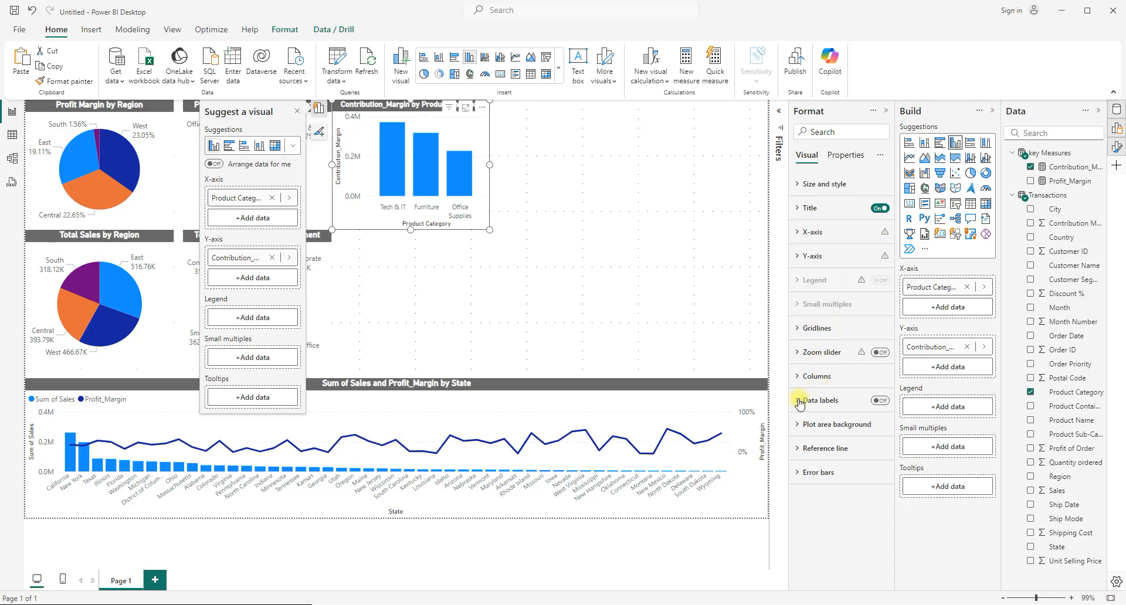
pyautogui.click(882, 401)
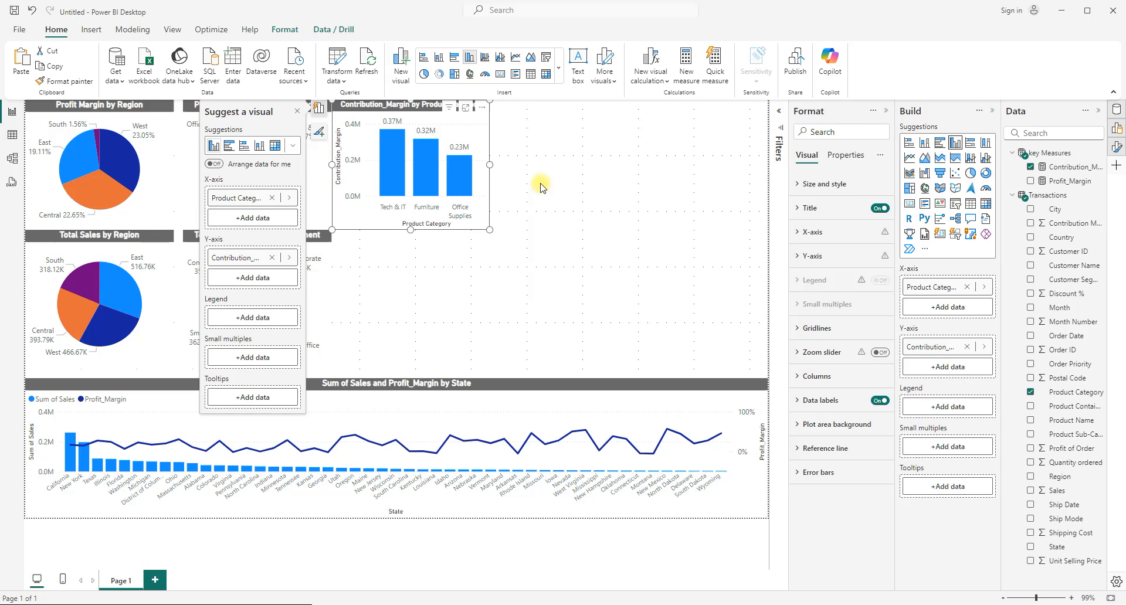
# - Duplicate the Contribution_Margin by Product Category column chart and place the copy directly below the original
pyautogui.click(421, 263)
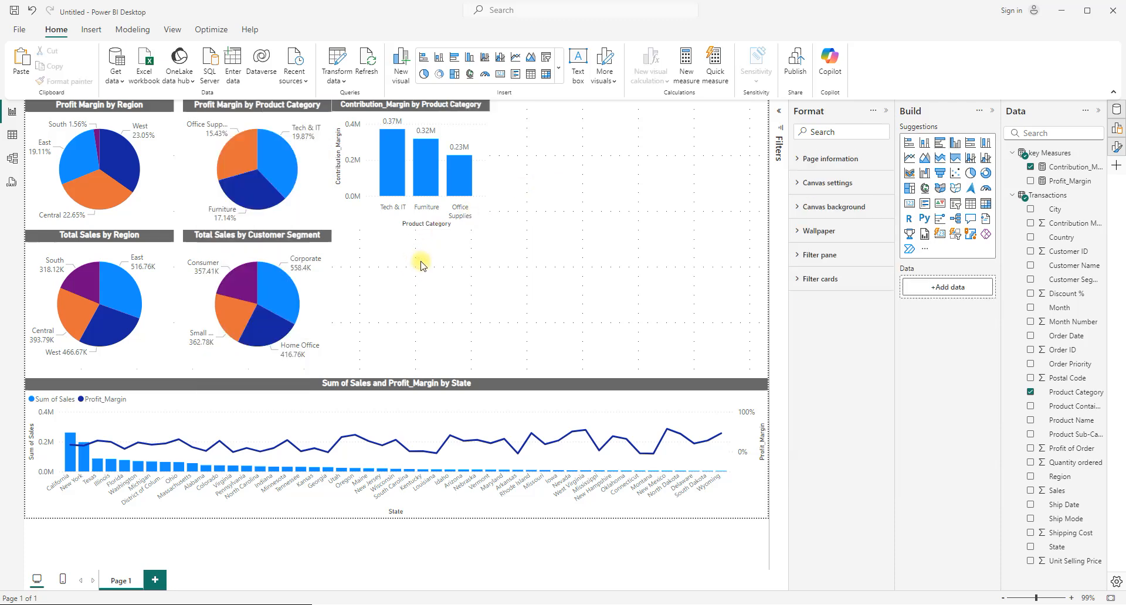
pyautogui.hotkey('ctrl', 'v')
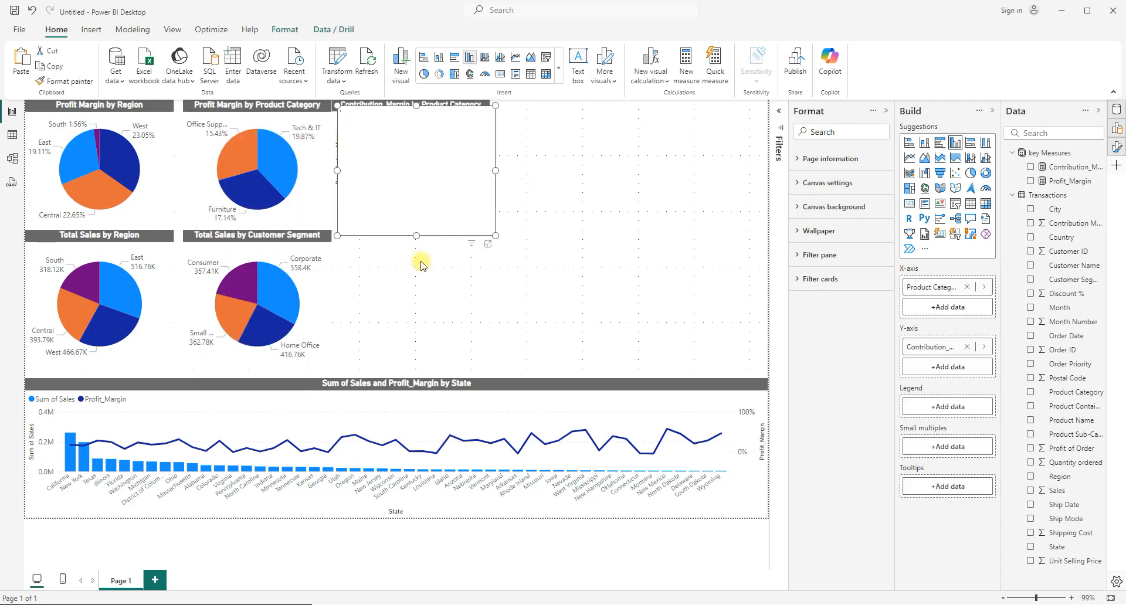
pyautogui.click(391, 110)
pyautogui.moveTo(394, 135); pyautogui.dragTo(394, 247)
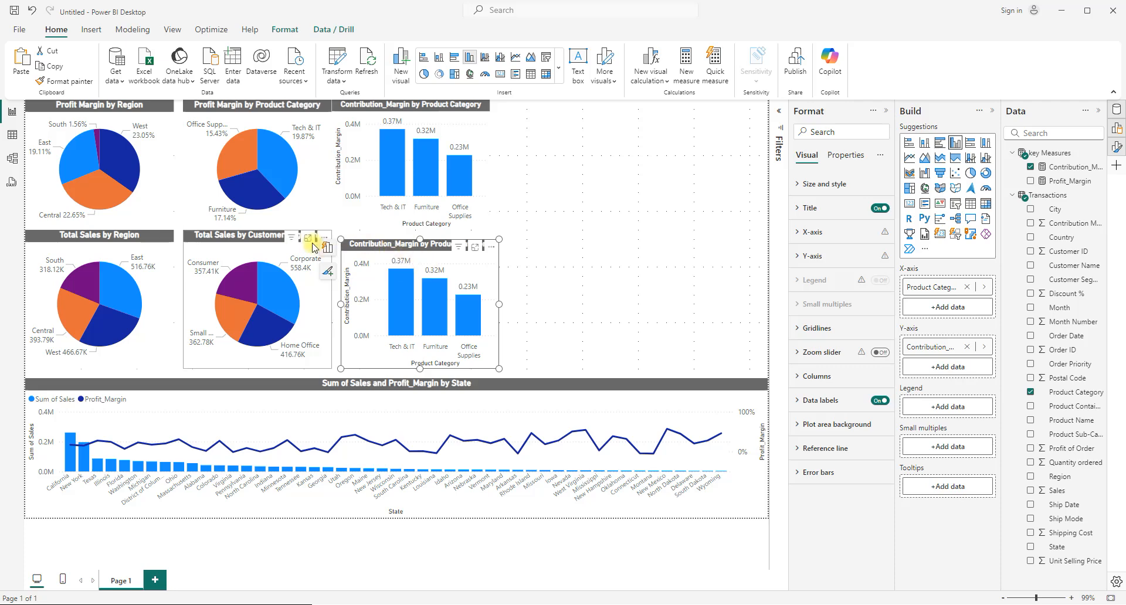
# - Align the copied column chart with the two Total Sales pie charts beside it along their middles
pyautogui.keyDown('ctrl'); pyautogui.click(267, 239); pyautogui.keyUp('ctrl')
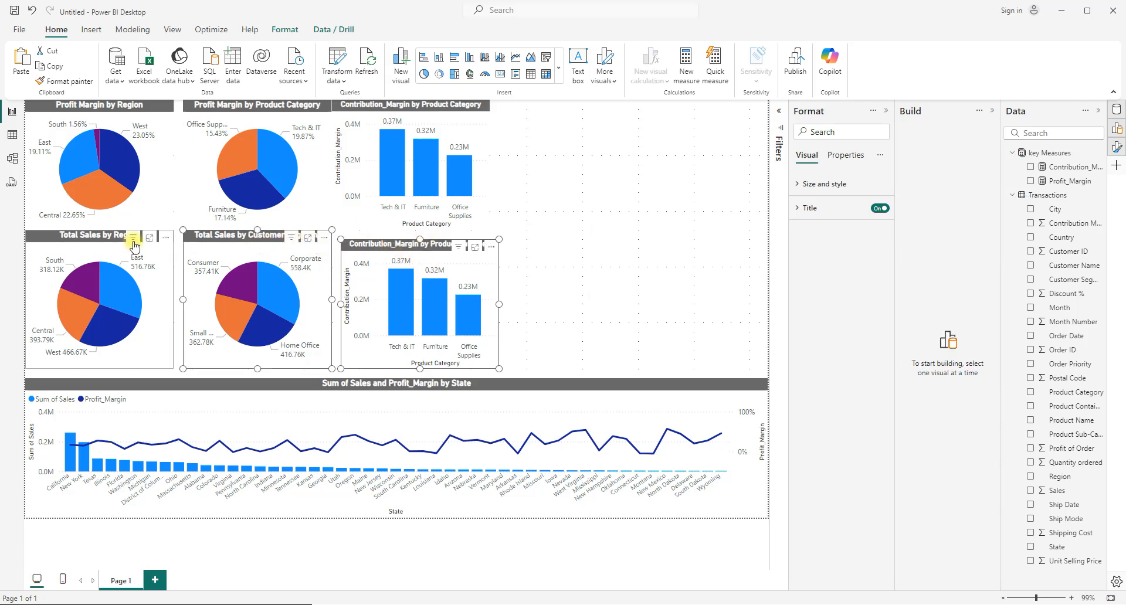
pyautogui.keyDown('ctrl'); pyautogui.click(104, 243); pyautogui.keyUp('ctrl')
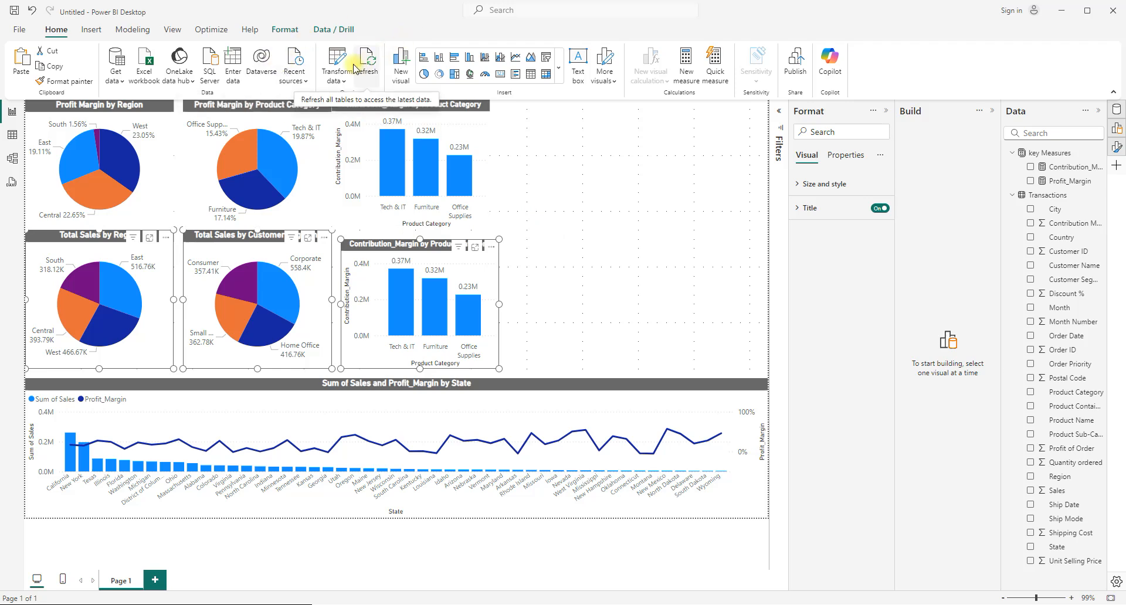
pyautogui.click(285, 30)
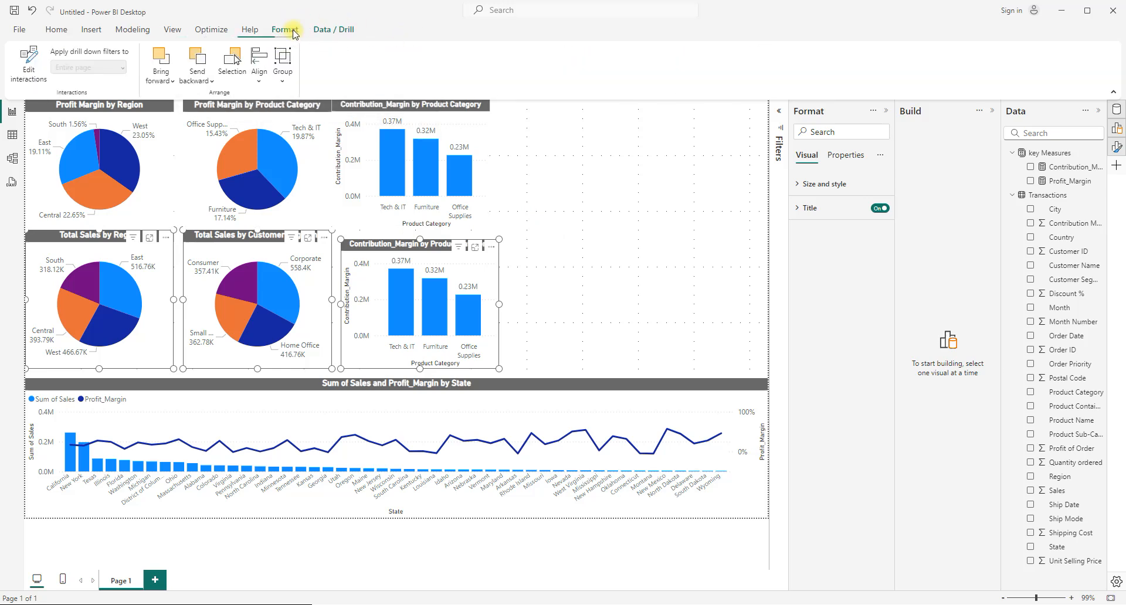
pyautogui.click(258, 73)
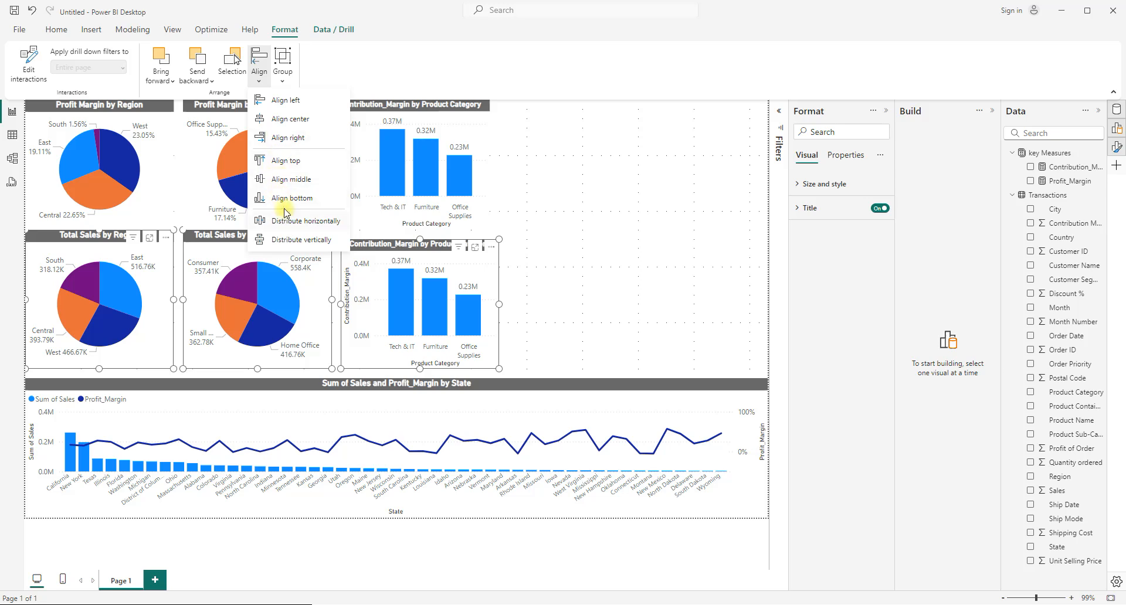
pyautogui.click(284, 179)
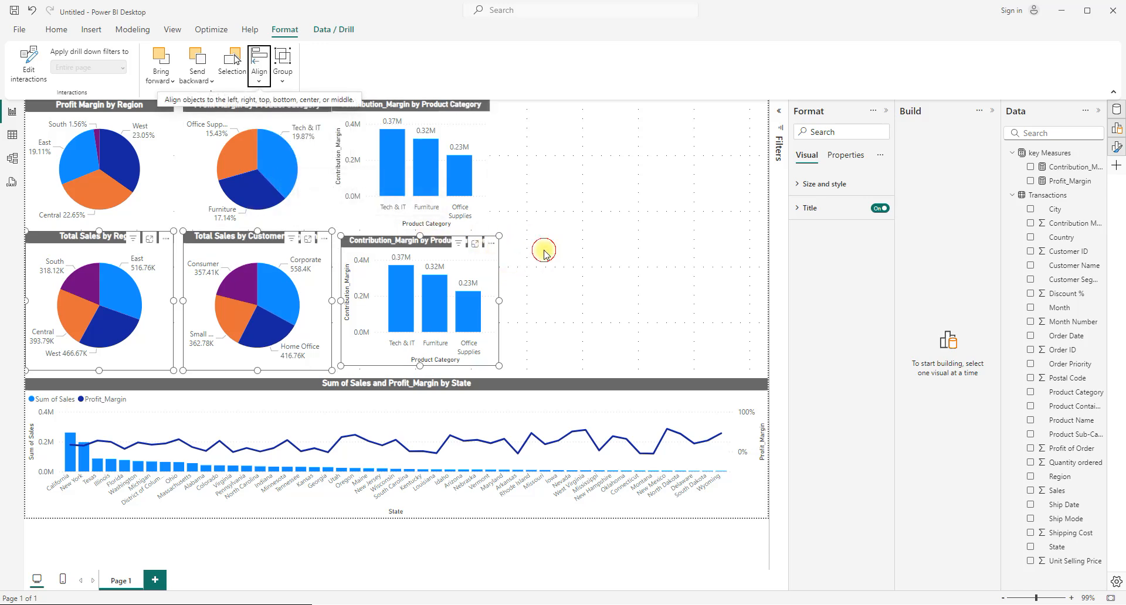
# - Extend the copied column chart slightly upward so its upper edge meets the chart above
pyautogui.click(381, 241)
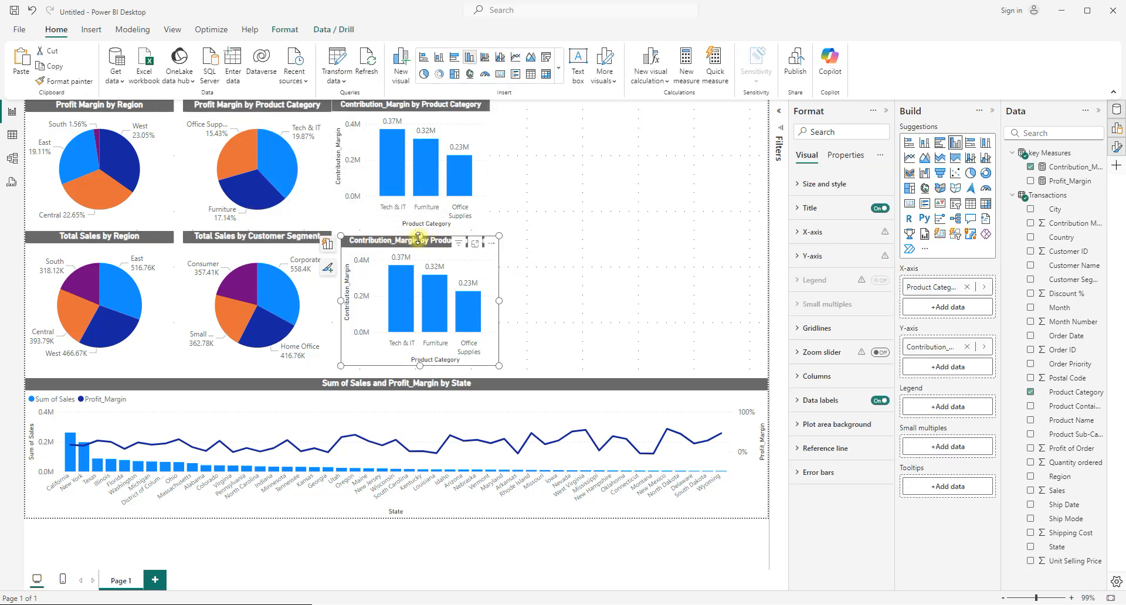
pyautogui.moveTo(419, 236); pyautogui.dragTo(419, 232)
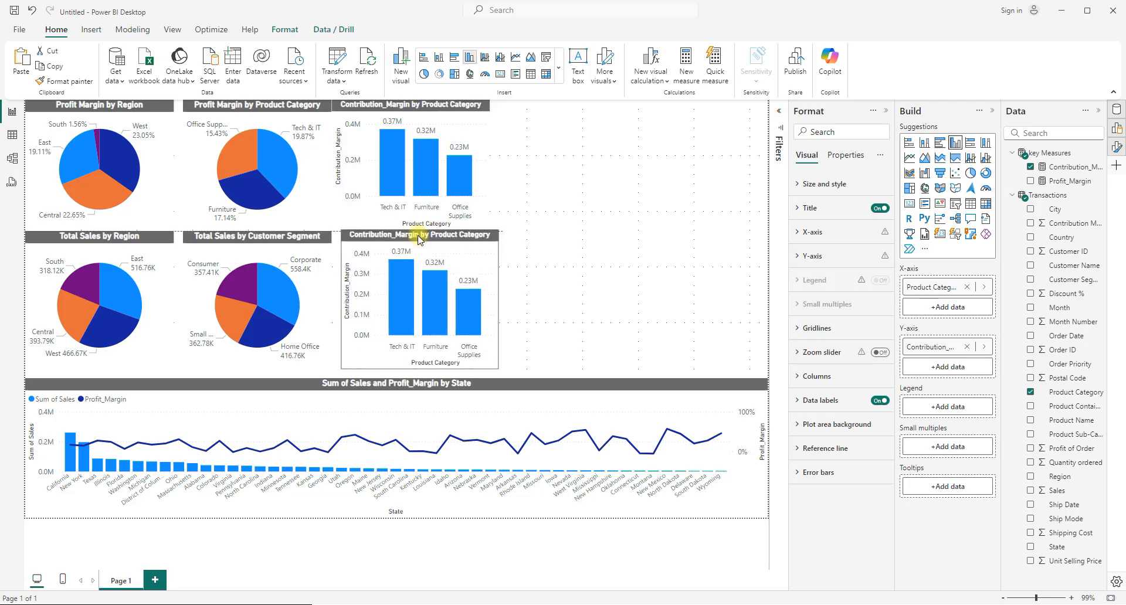
pyautogui.hotkey('ctrl', 'z')
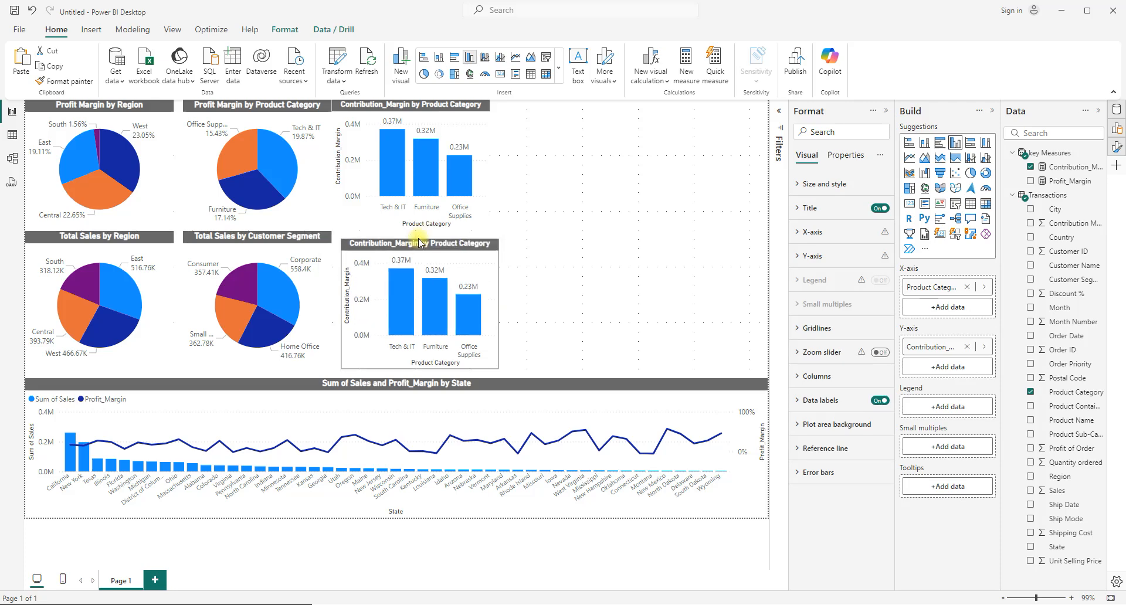
pyautogui.hotkey('ctrl', 'y')
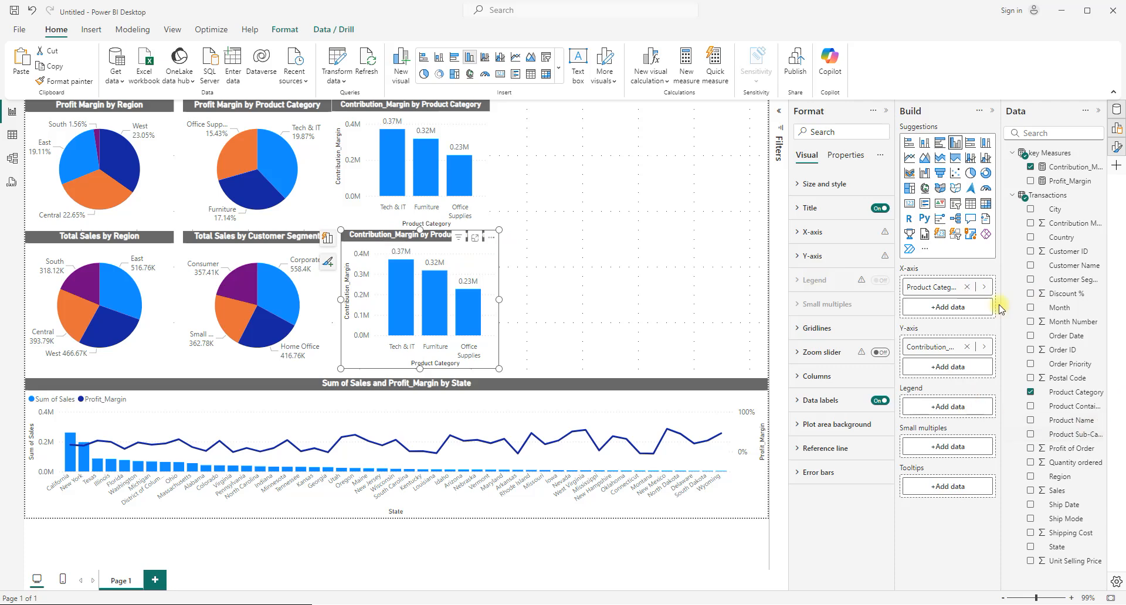
# - Replace Product Category with Customer Segment on the copied column chart's X-axis
pyautogui.click(968, 286)
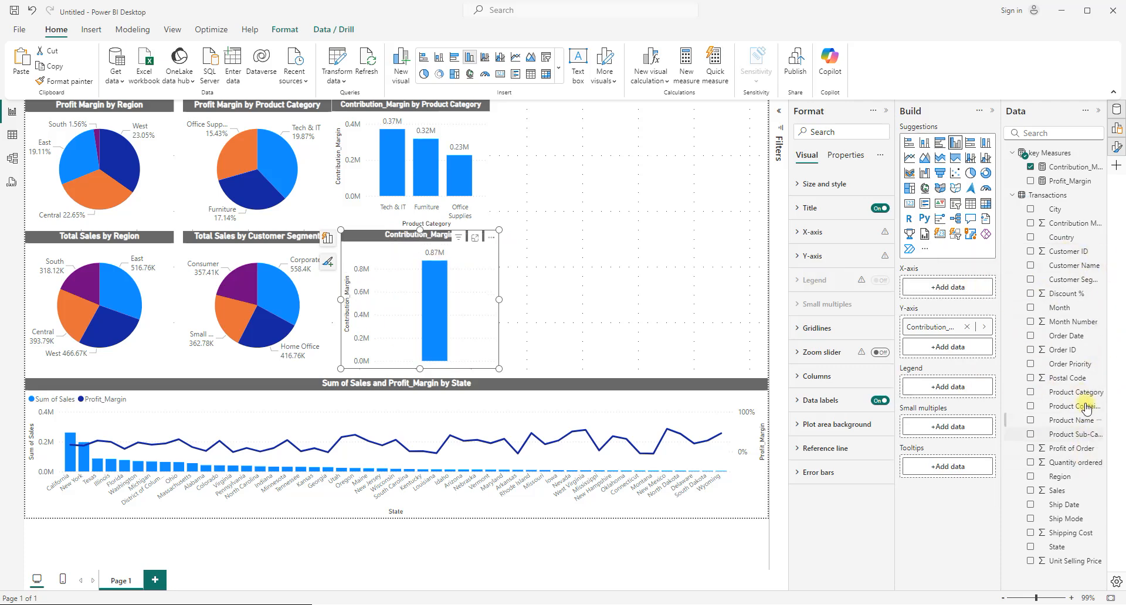
pyautogui.moveTo(1067, 228); pyautogui.dragTo(960, 289)
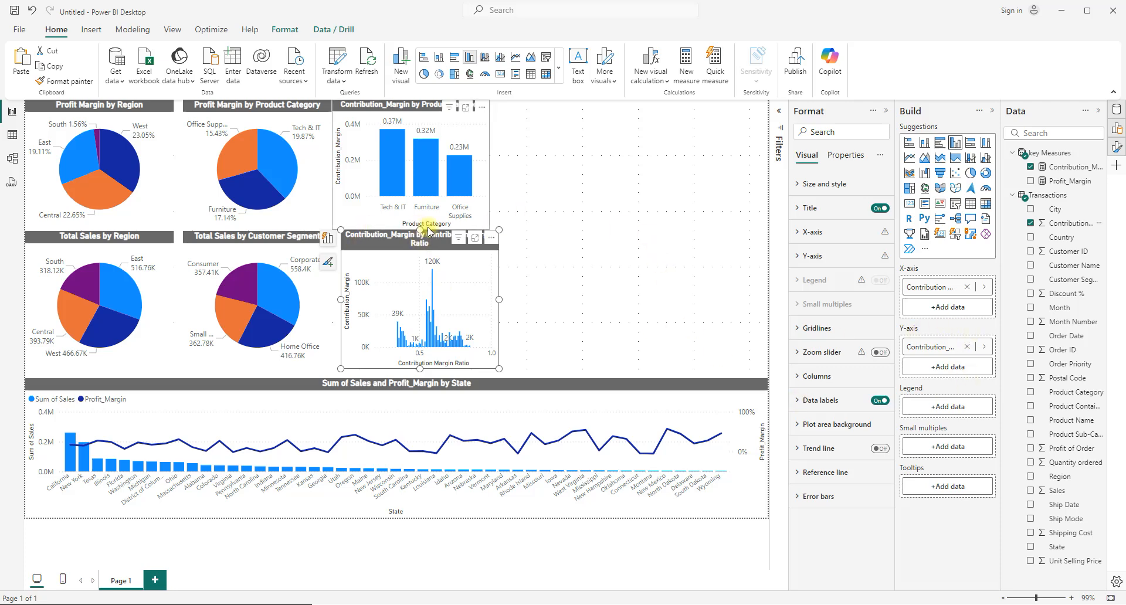
pyautogui.click(967, 287)
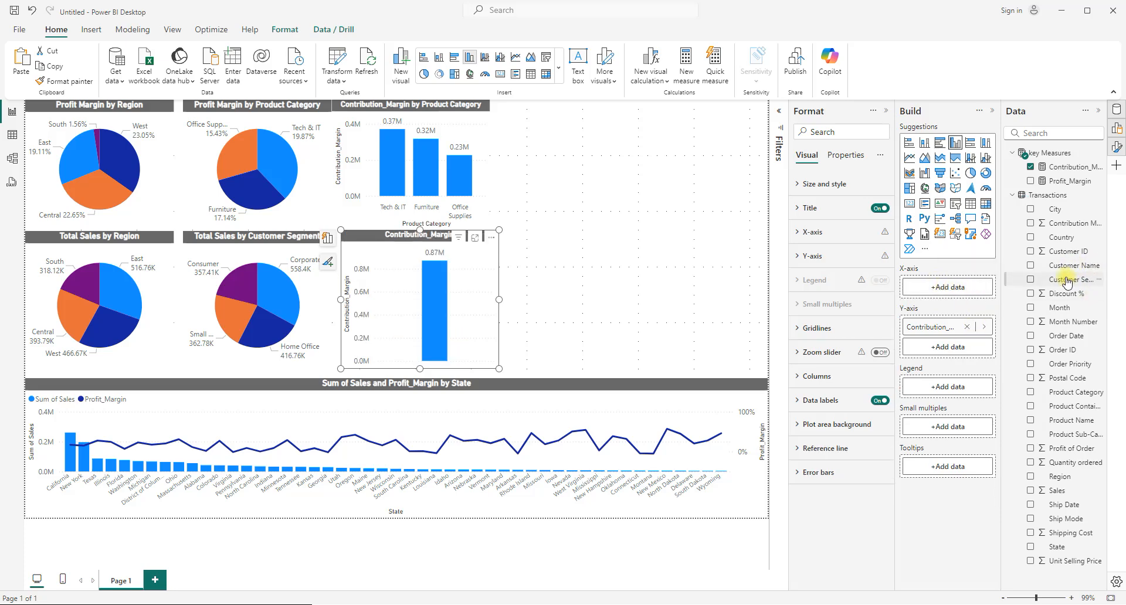
pyautogui.moveTo(1064, 281); pyautogui.dragTo(949, 288)
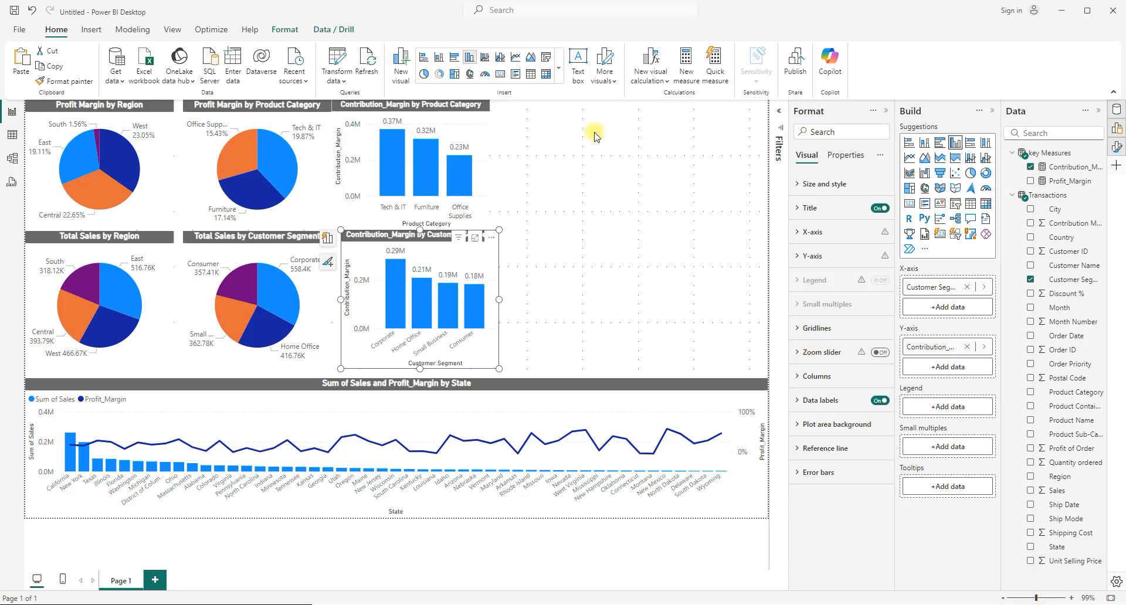
# - Insert a slicer right of the upper column chart and shrink it to a thin strip along the page's upper edge
pyautogui.click(645, 131)
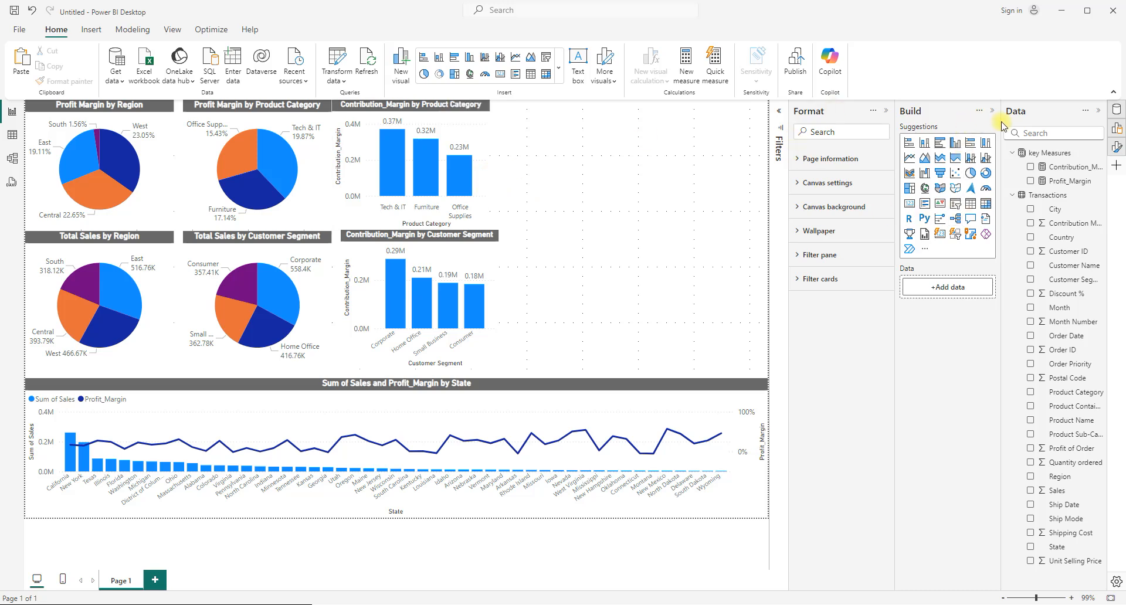
pyautogui.click(558, 67)
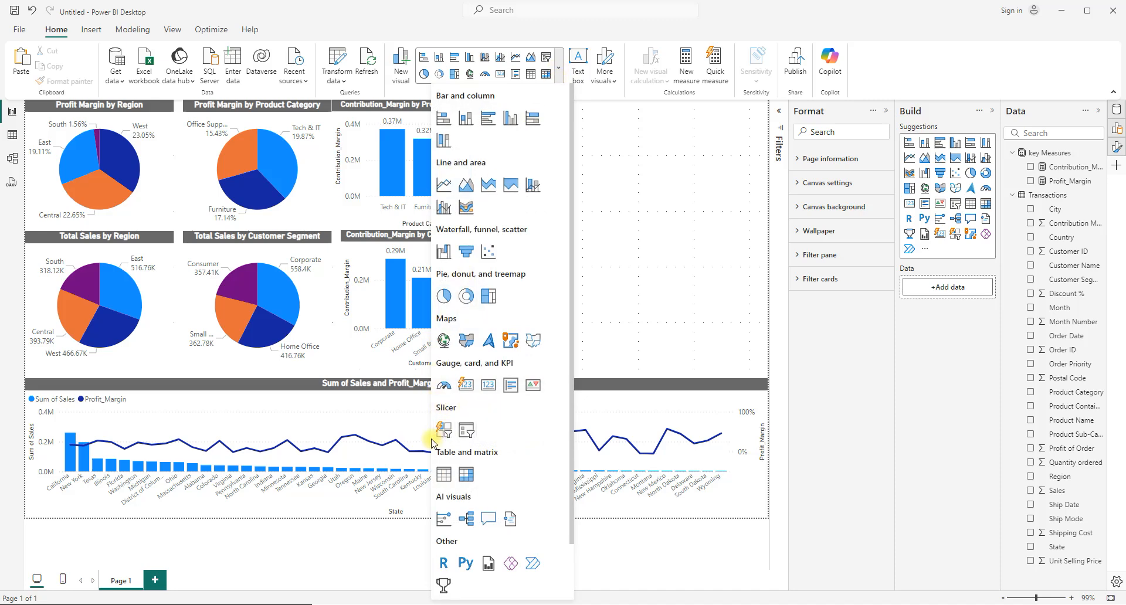
pyautogui.click(468, 431)
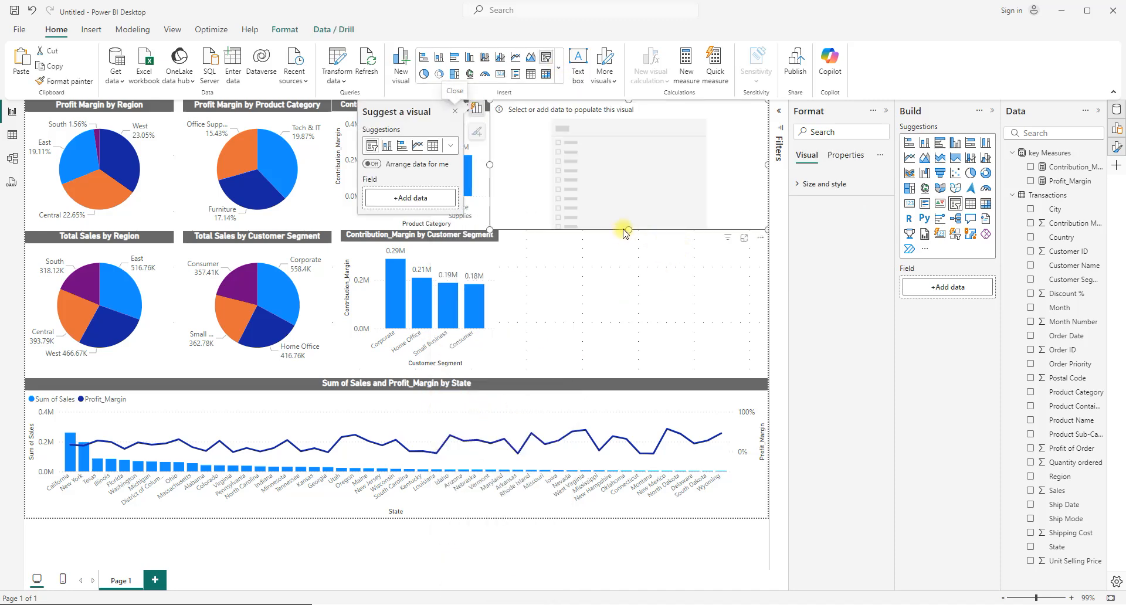
pyautogui.moveTo(628, 229); pyautogui.dragTo(628, 127)
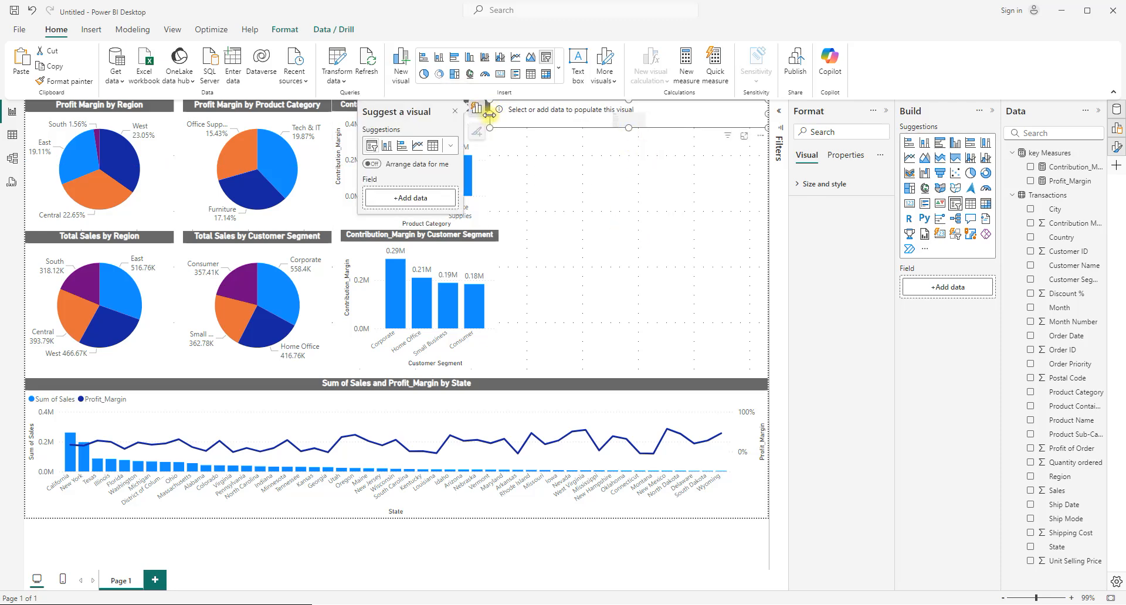
pyautogui.moveTo(489, 115); pyautogui.dragTo(509, 120)
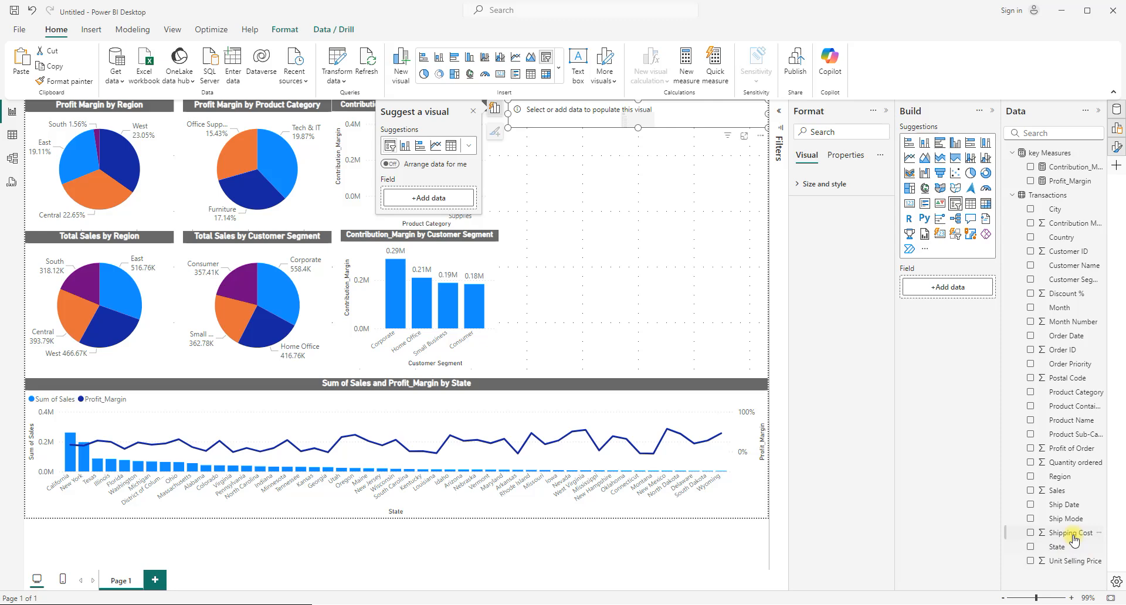
# - Assign the Region field to the slicer and set its style to Tile
pyautogui.click(1058, 477)
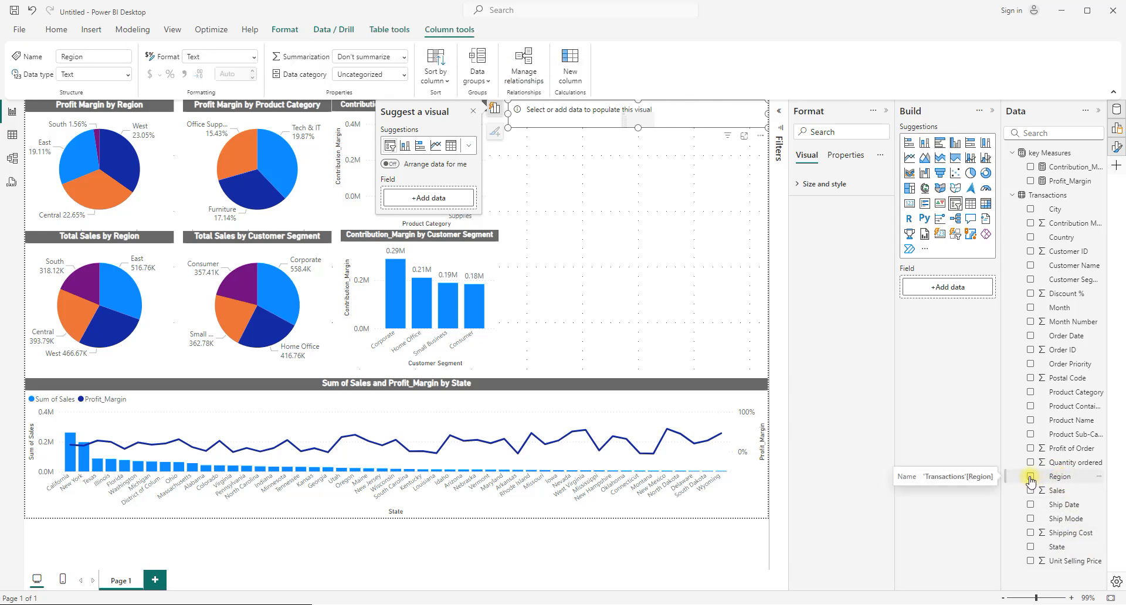
pyautogui.click(1030, 477)
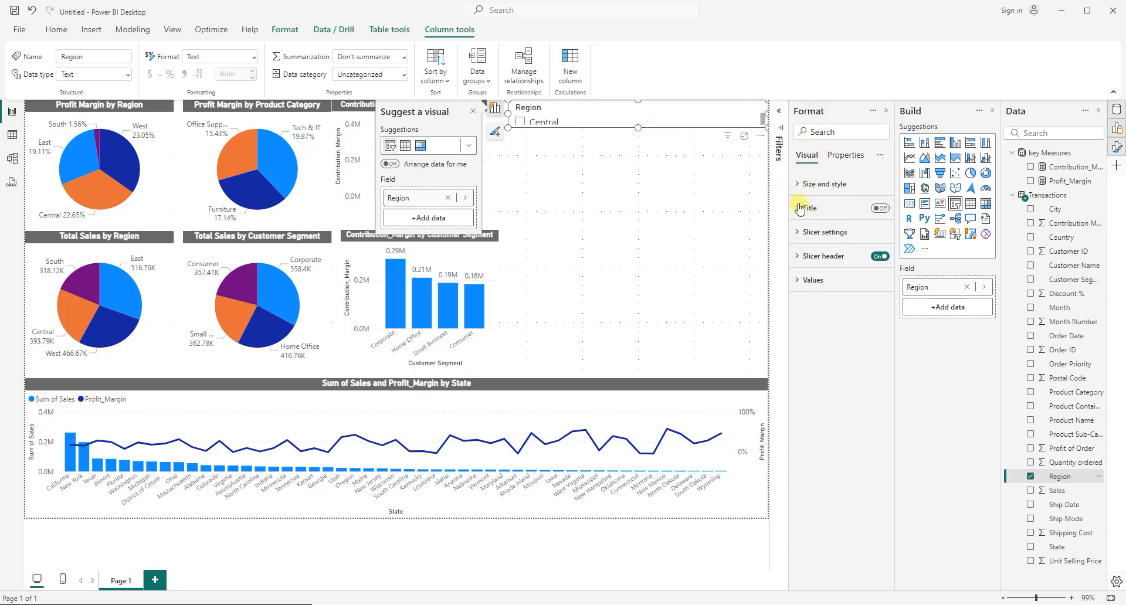
pyautogui.click(803, 234)
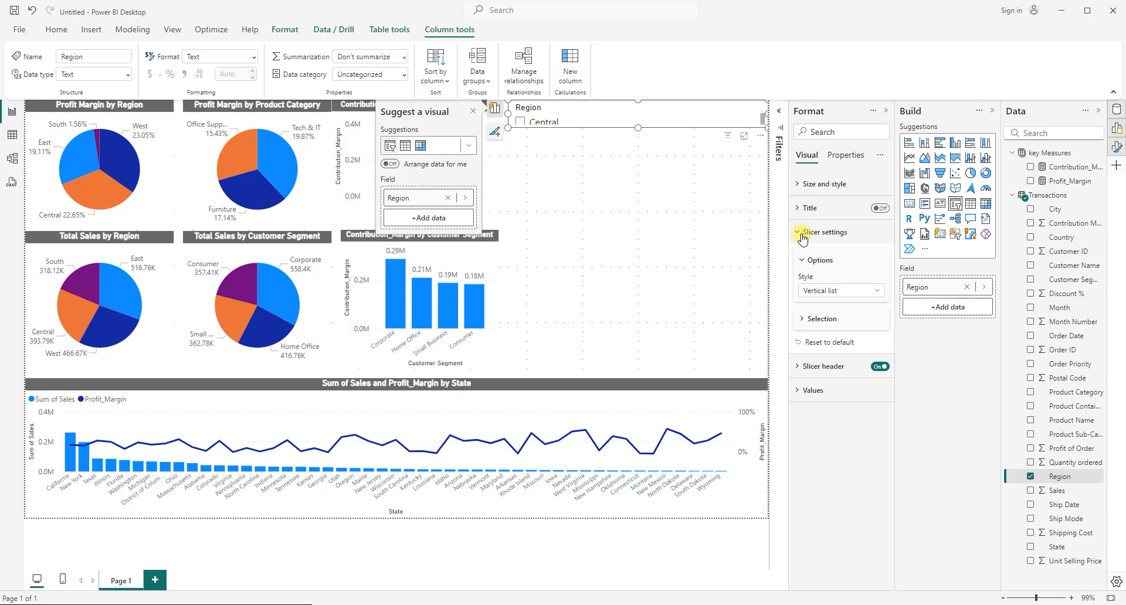
pyautogui.click(874, 291)
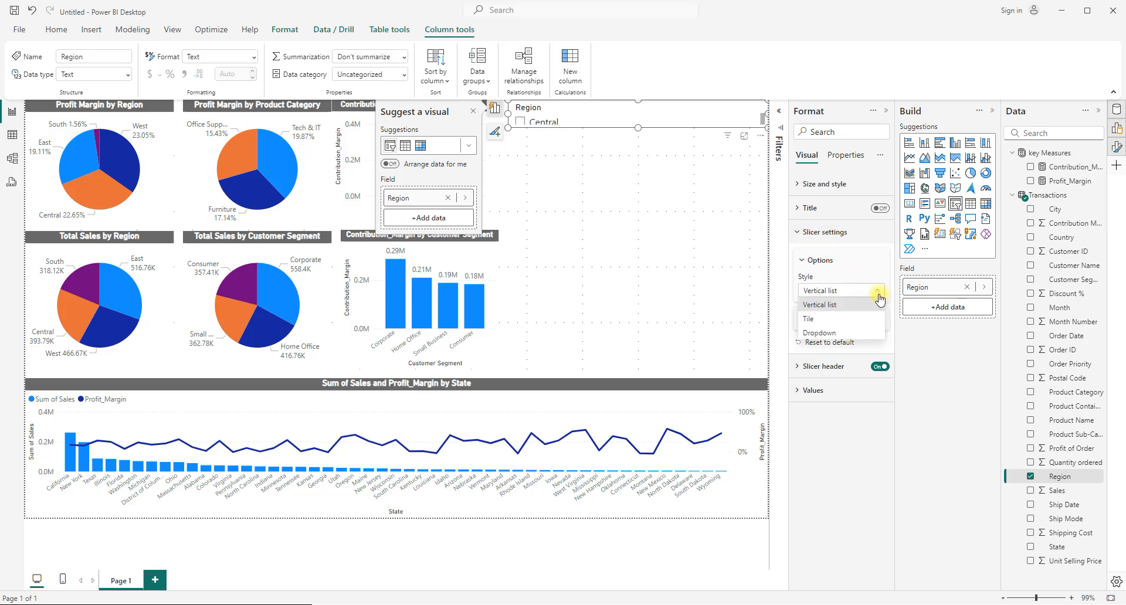
pyautogui.click(824, 320)
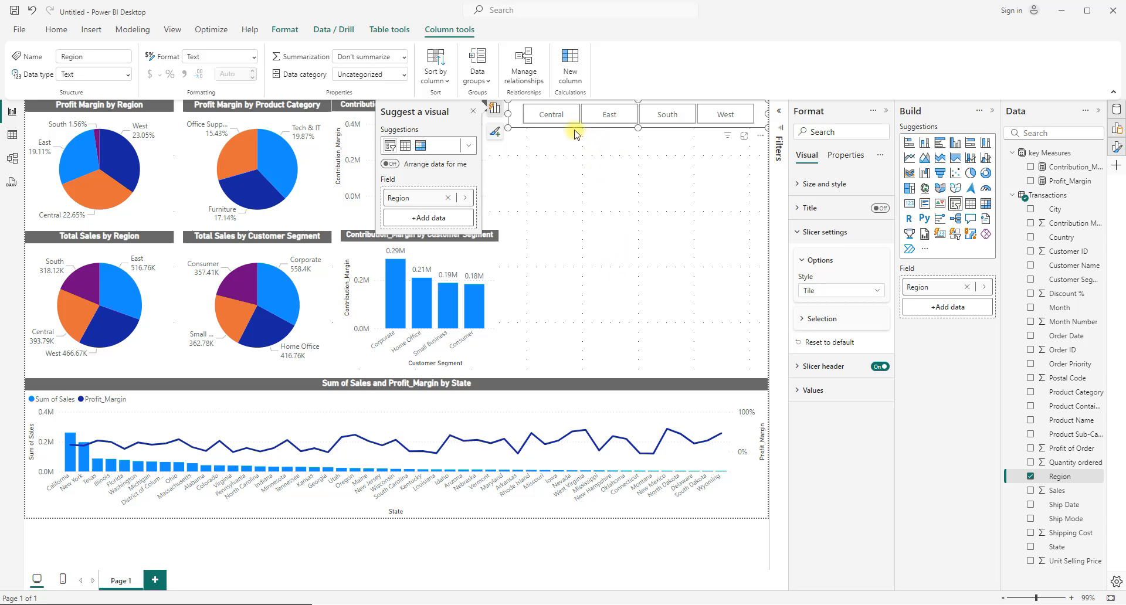
# - Test the Region slicer by filtering the report to Central, East and South in turn
pyautogui.click(548, 120)
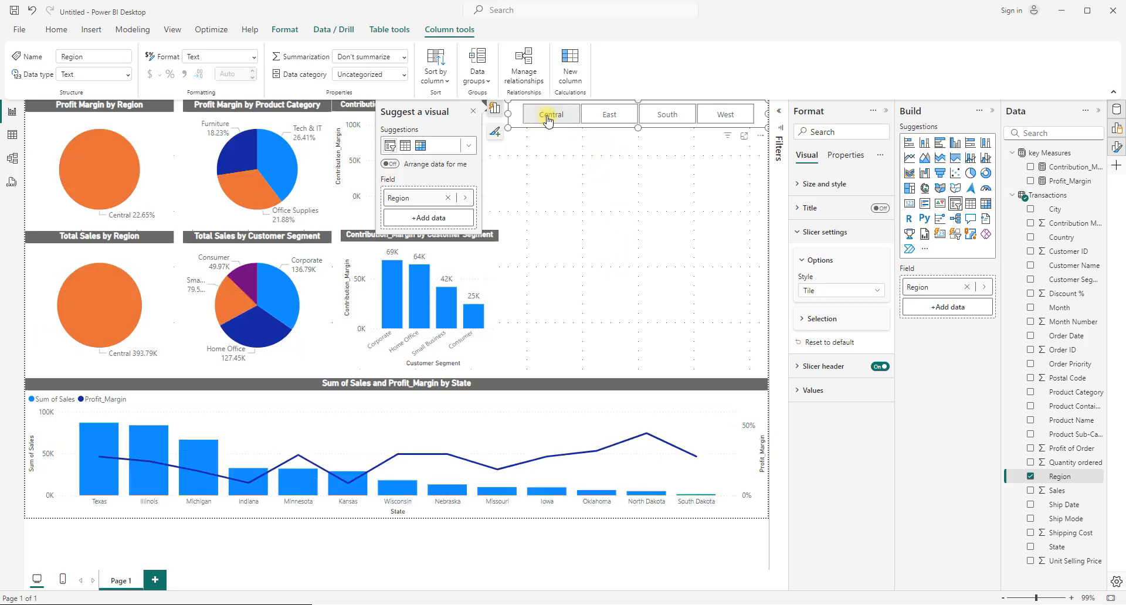
pyautogui.click(611, 114)
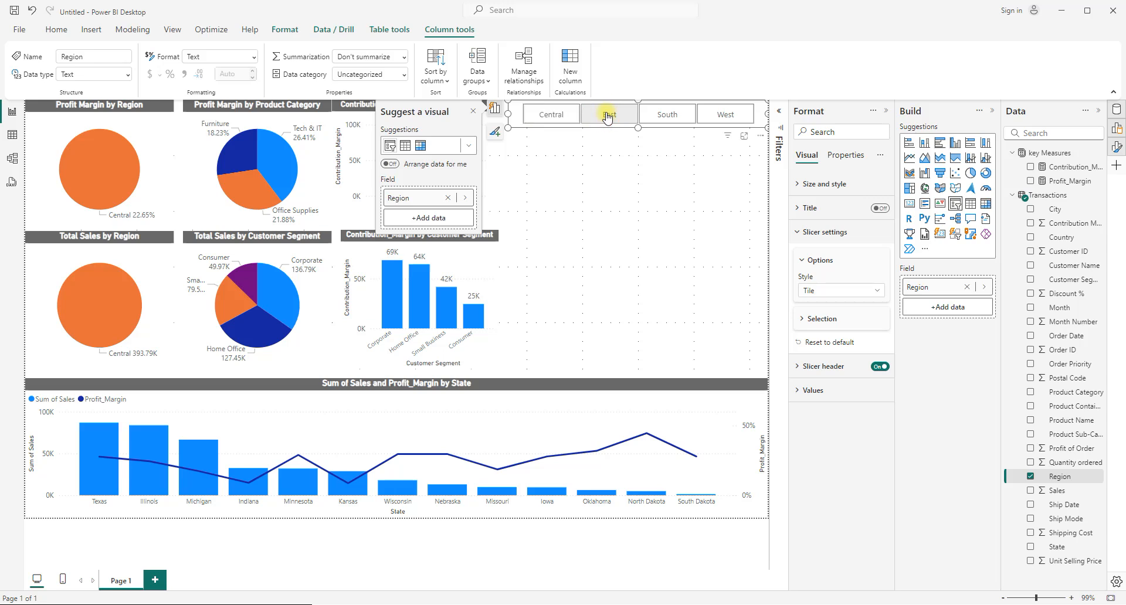
pyautogui.click(667, 115)
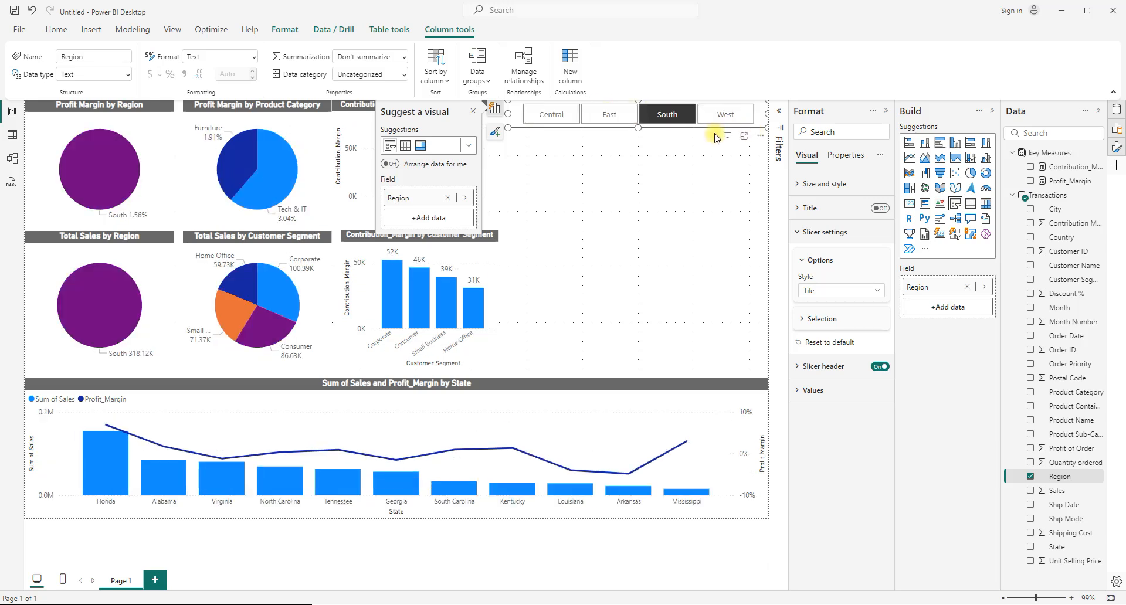
# - Test the Region slicer by filtering the report to West and Central, and clear the region selection
pyautogui.click(724, 119)
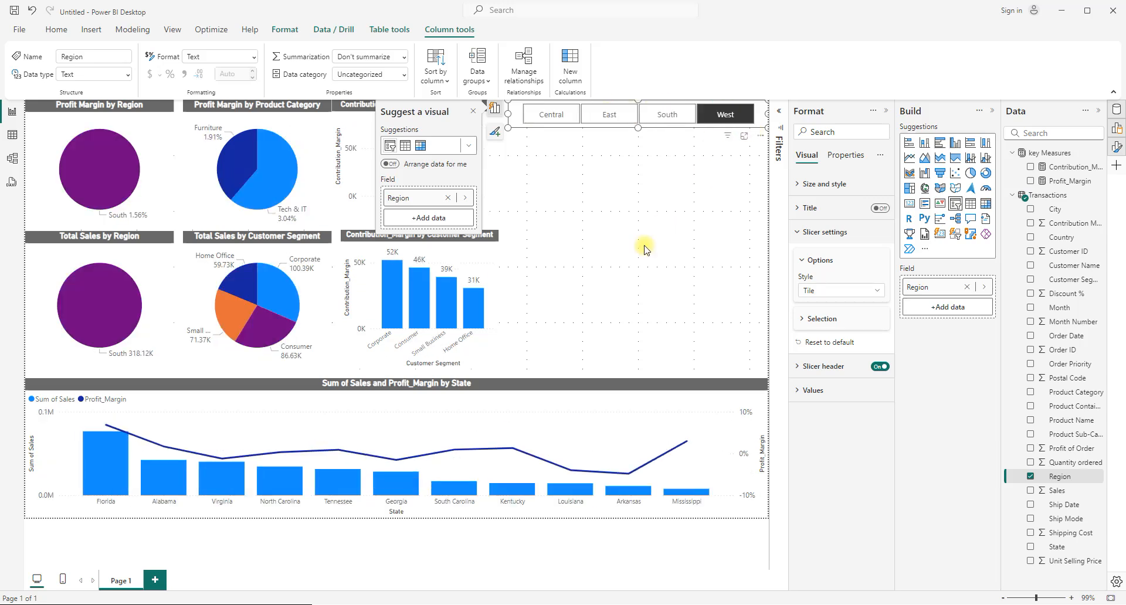
pyautogui.click(551, 112)
pyautogui.click(544, 115)
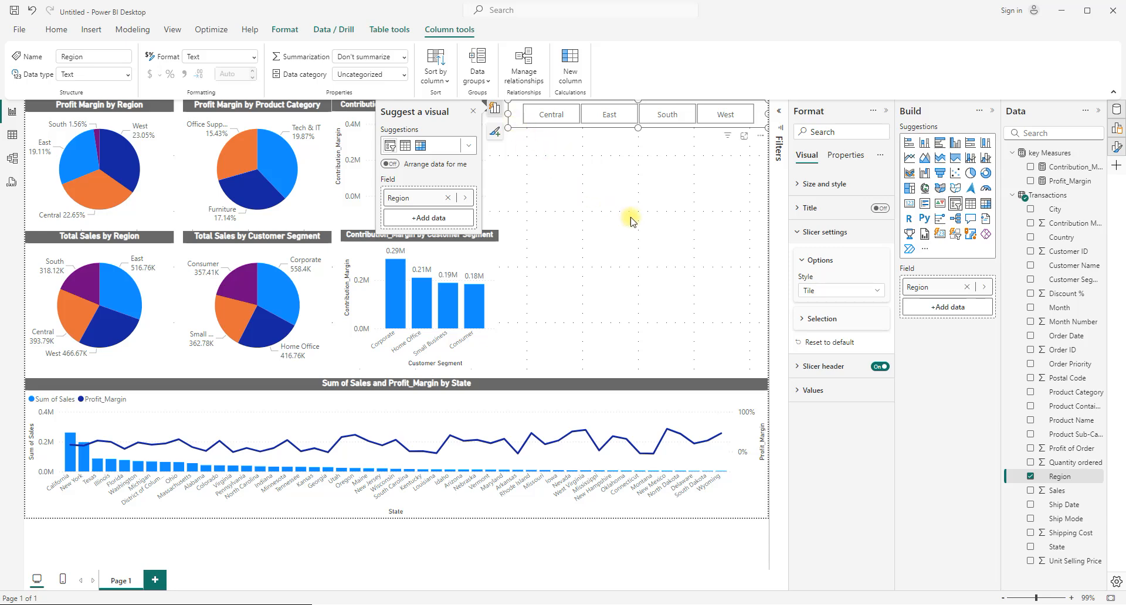
# - Duplicate the Region slicer directly beneath the original and replace the copy's field with Month
pyautogui.click(621, 186)
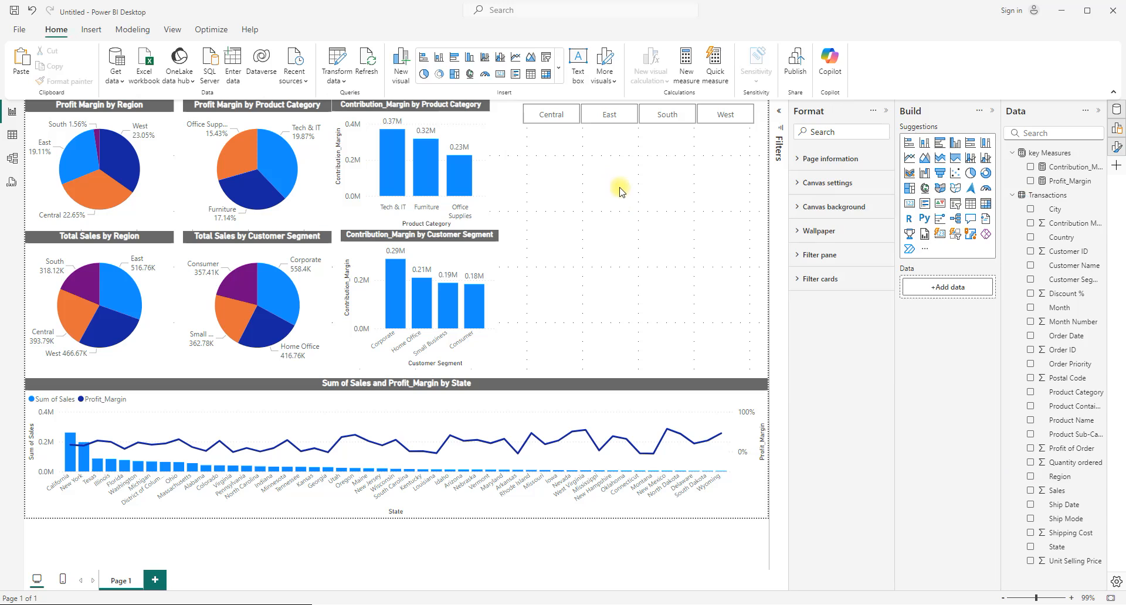
pyautogui.click(619, 189)
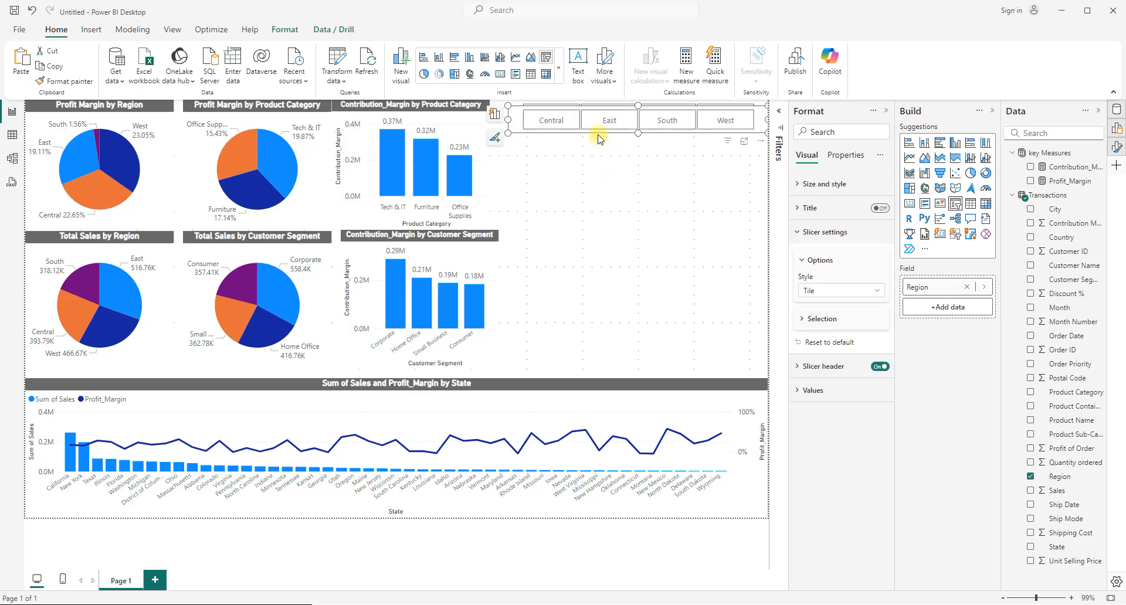
pyautogui.moveTo(598, 137); pyautogui.dragTo(599, 160)
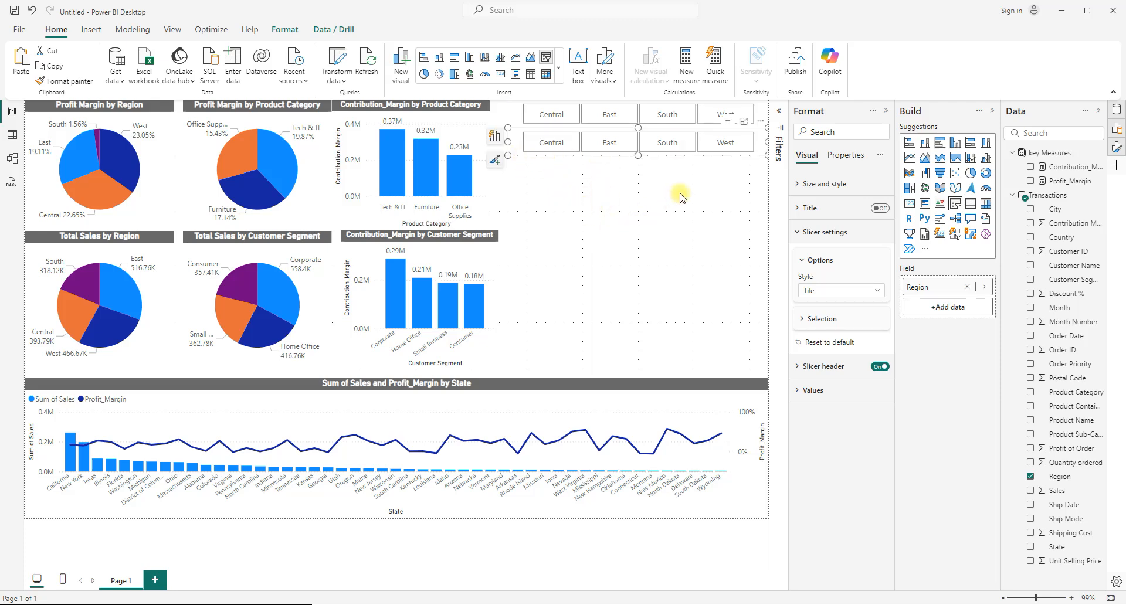
pyautogui.click(970, 288)
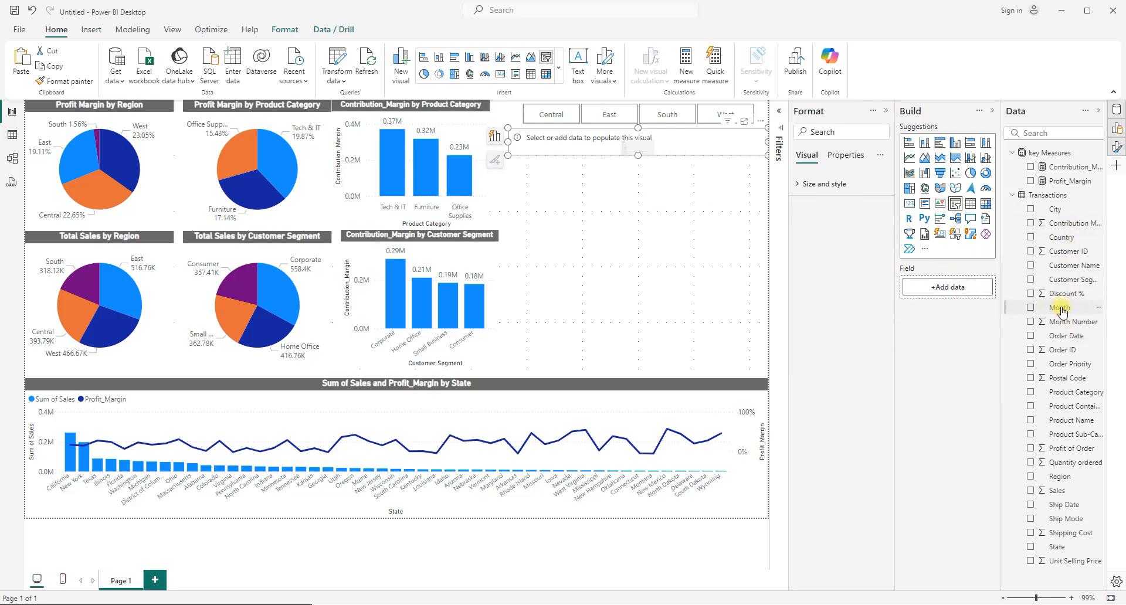
pyautogui.moveTo(1055, 313); pyautogui.dragTo(962, 290)
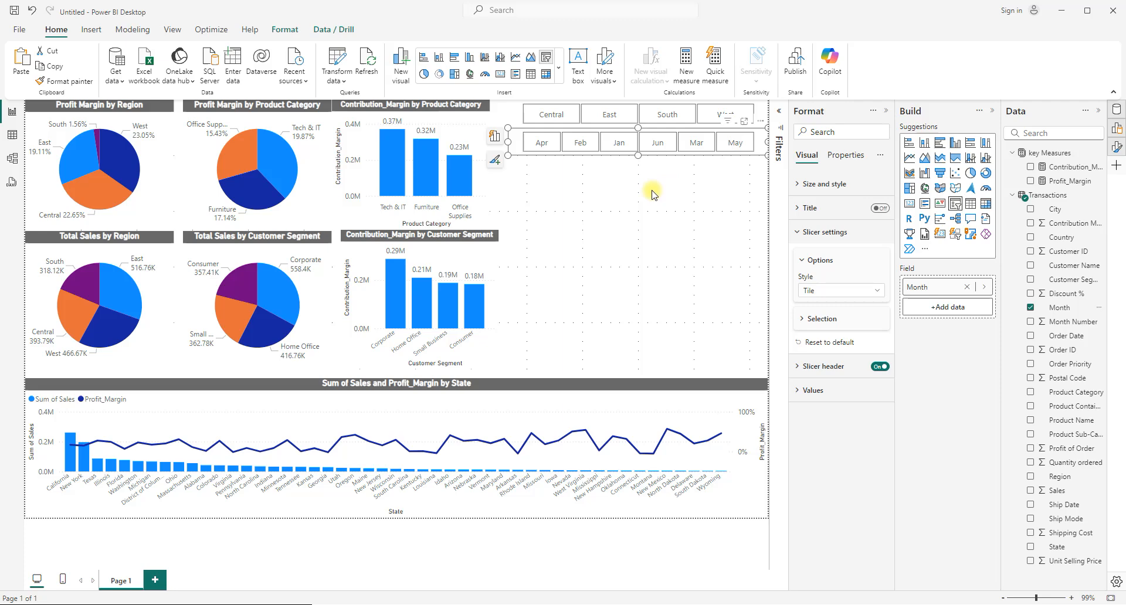
# - Sort the Month column of the Transactions table by Month Number and return to the report page
pyautogui.click(12, 137)
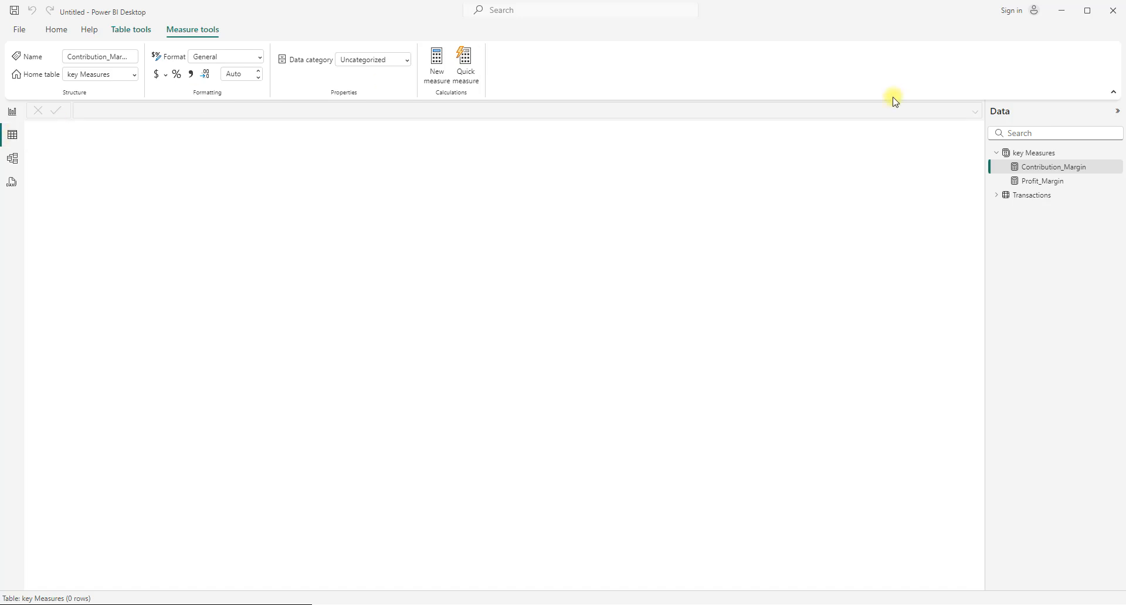
pyautogui.click(1030, 197)
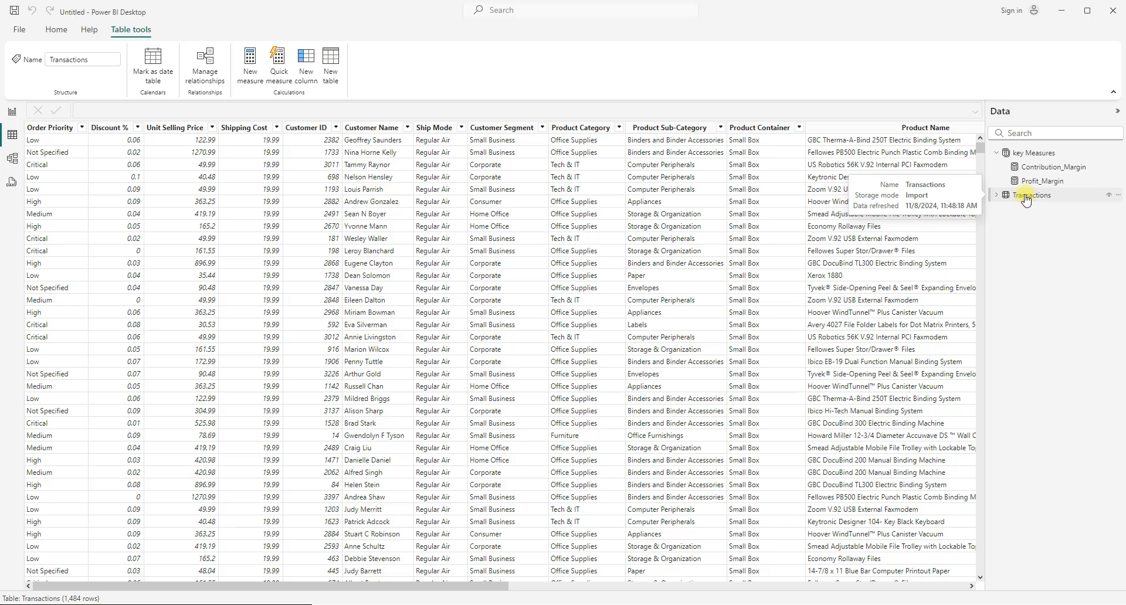
pyautogui.moveTo(469, 586); pyautogui.dragTo(1018, 578)
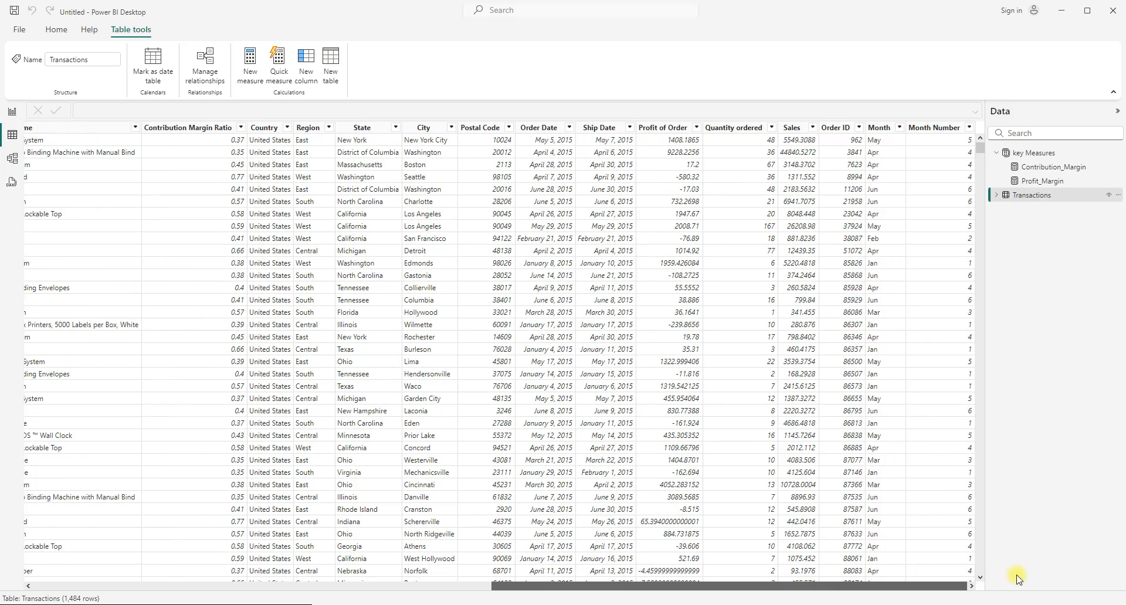
pyautogui.click(879, 127)
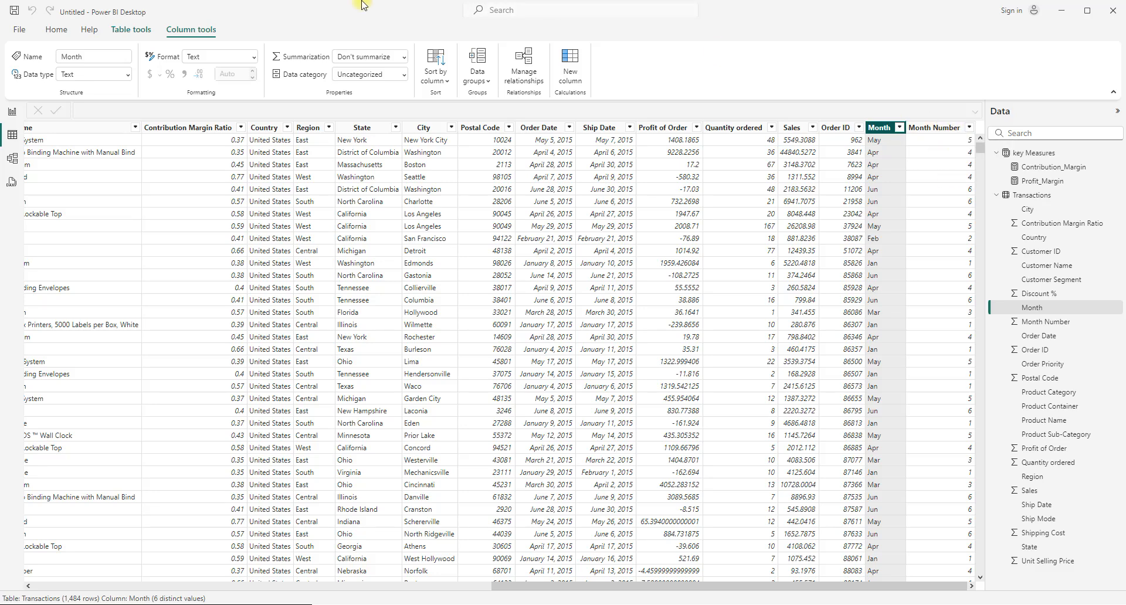
pyautogui.click(445, 83)
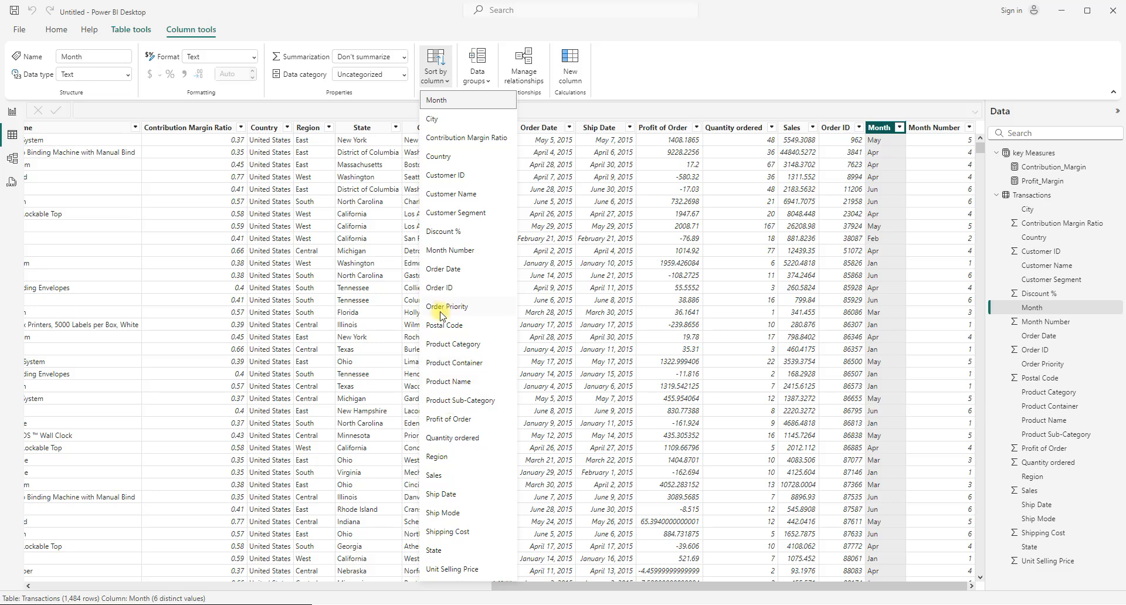
pyautogui.click(442, 251)
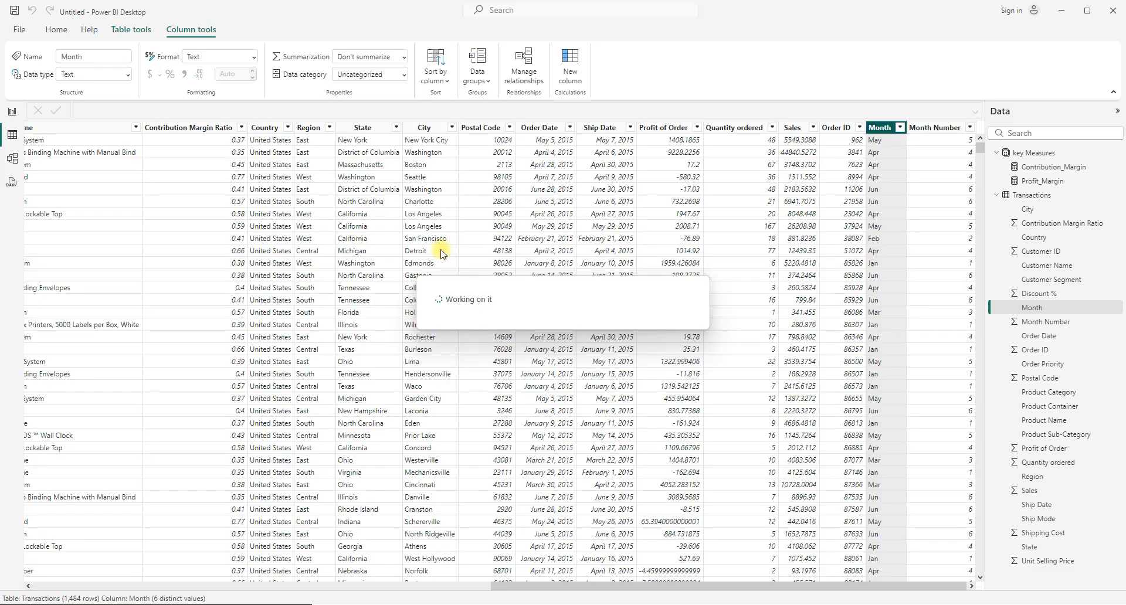
pyautogui.click(12, 112)
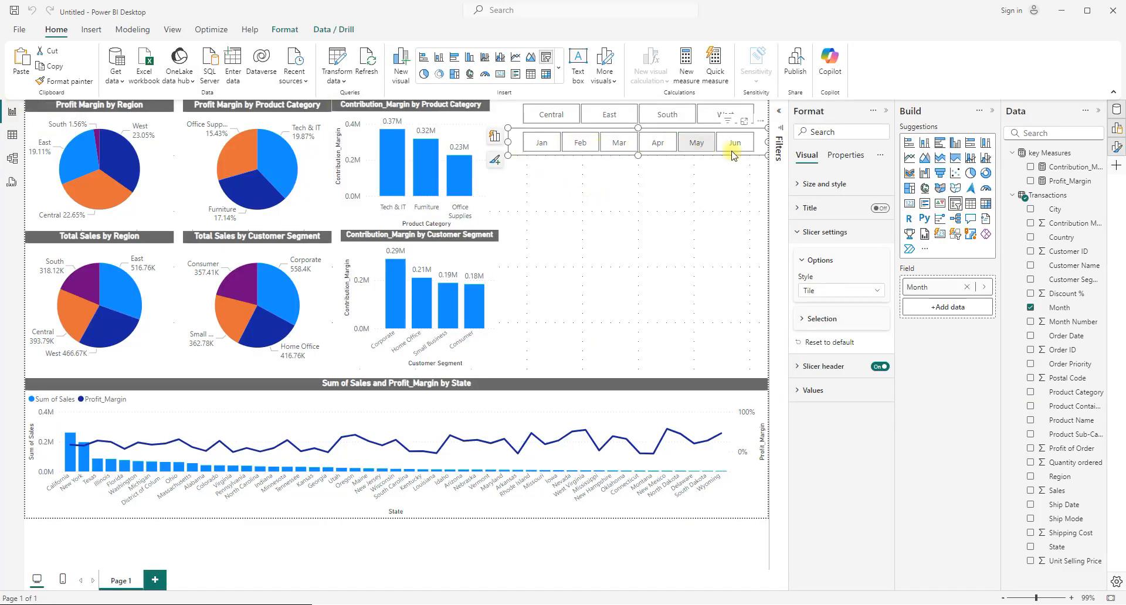
# - Test the Month slicer by filtering the report to individual months from Jan to Jun, and clear the selection
pyautogui.click(542, 144)
pyautogui.click(581, 146)
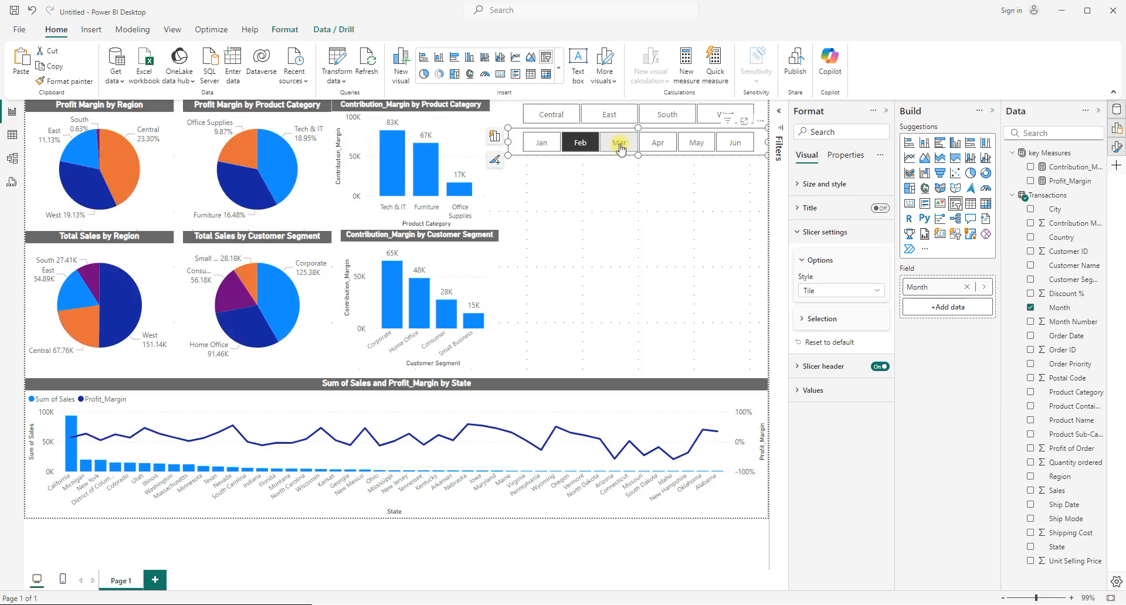
pyautogui.click(622, 145)
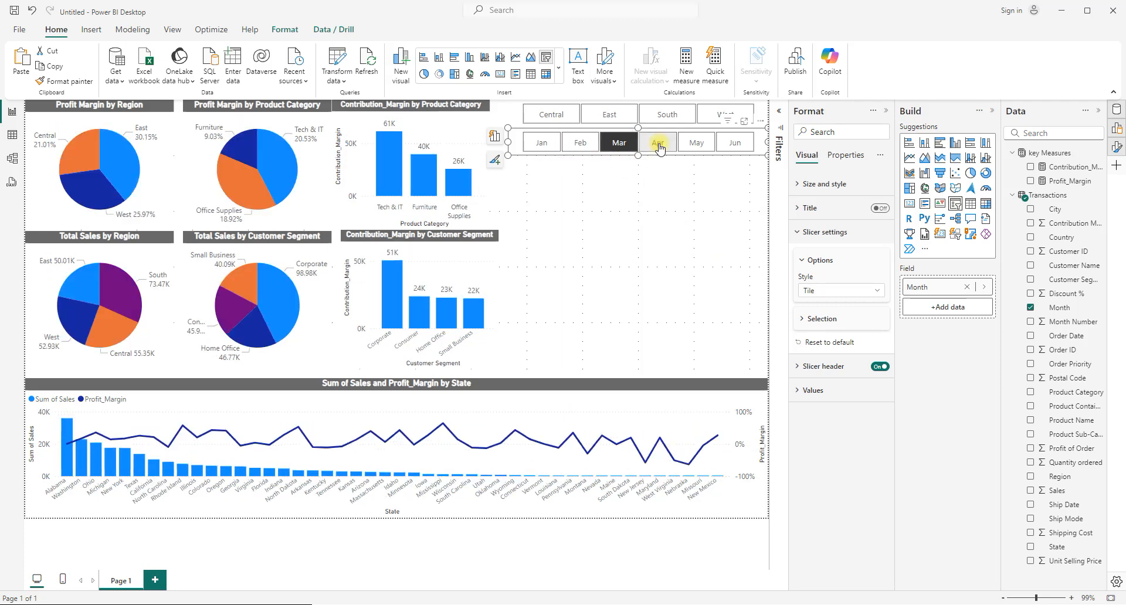
pyautogui.click(695, 146)
pyautogui.click(733, 145)
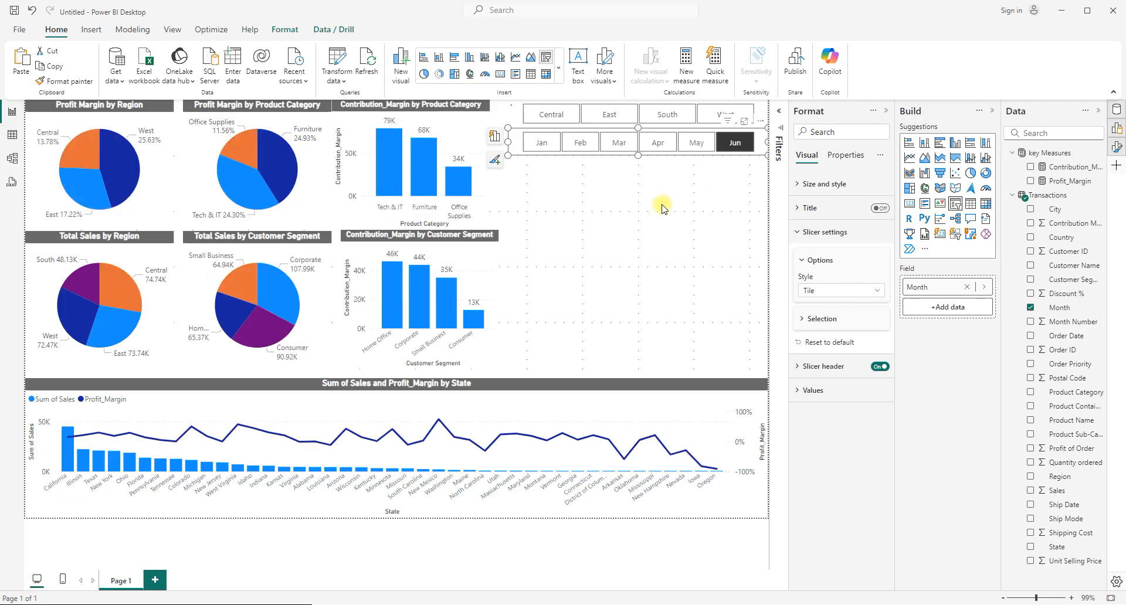
pyautogui.click(582, 145)
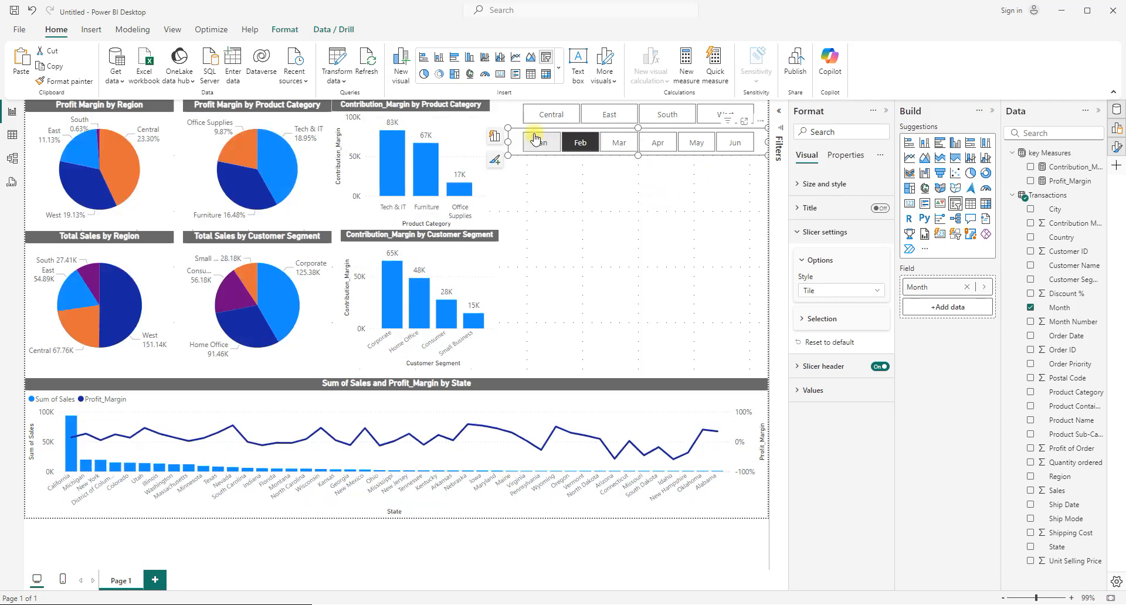
pyautogui.click(537, 144)
pyautogui.click(540, 146)
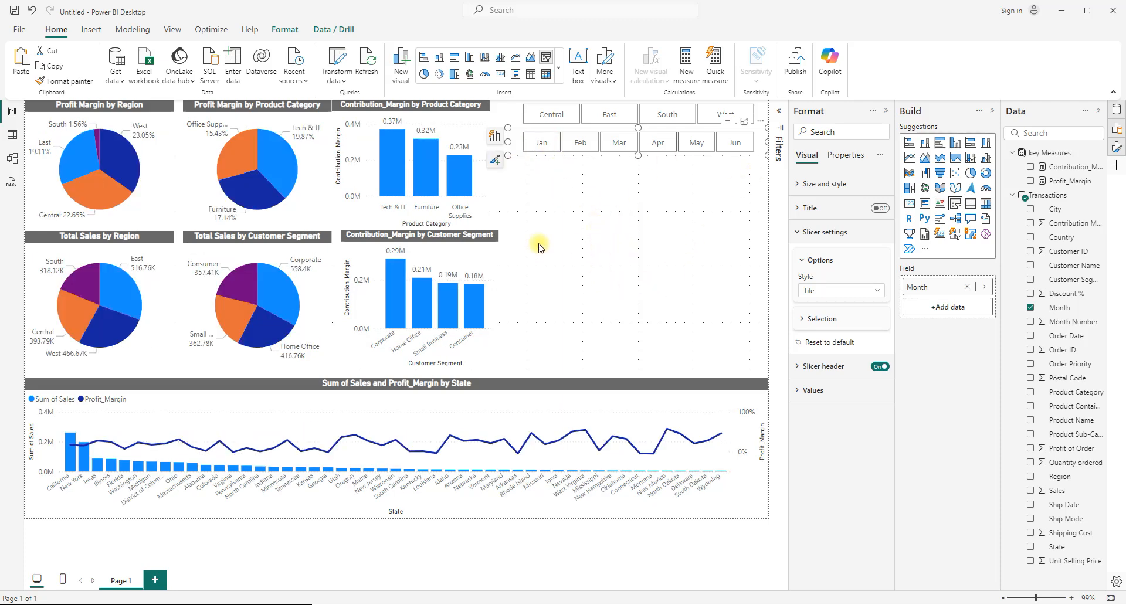
# - Widen the Contribution_Margin by Product Category chart to align its right edge with the column chart below
pyautogui.click(485, 187)
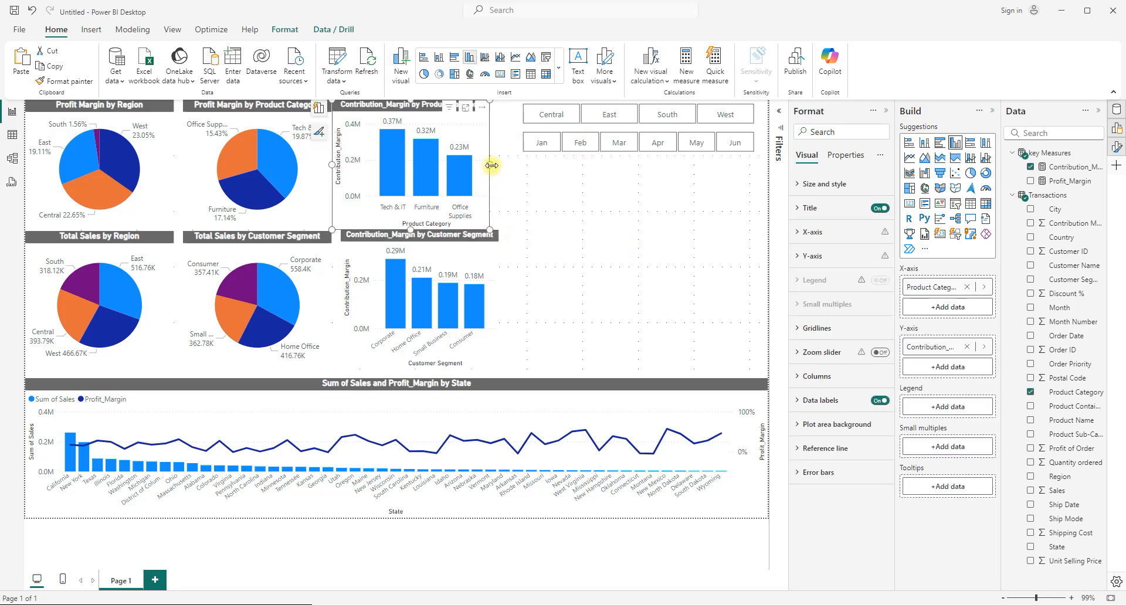
pyautogui.moveTo(491, 164); pyautogui.dragTo(501, 168)
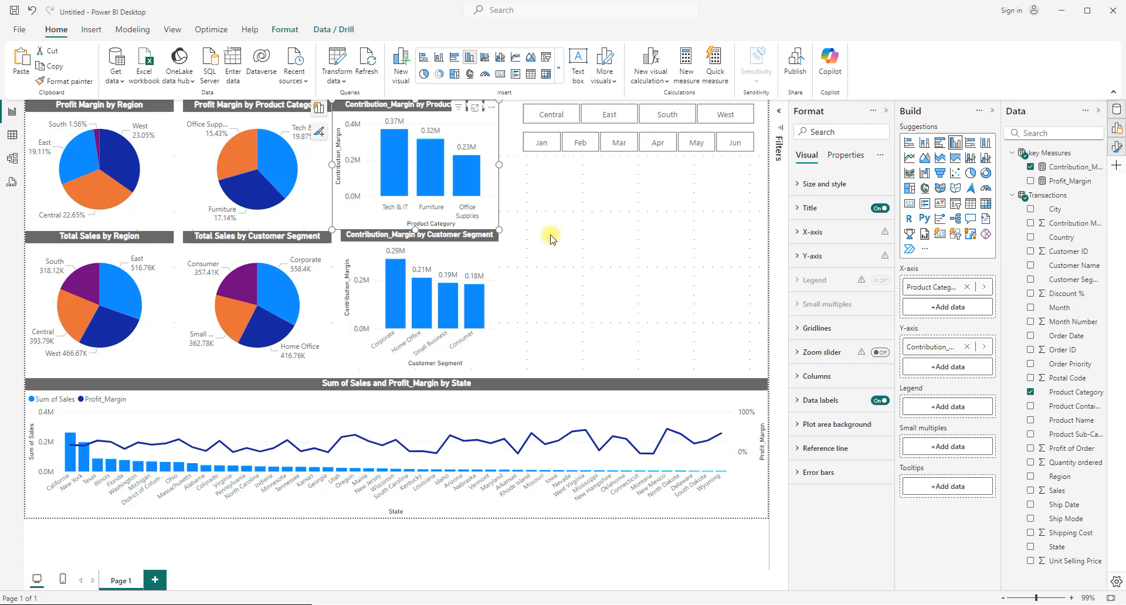
pyautogui.click(582, 231)
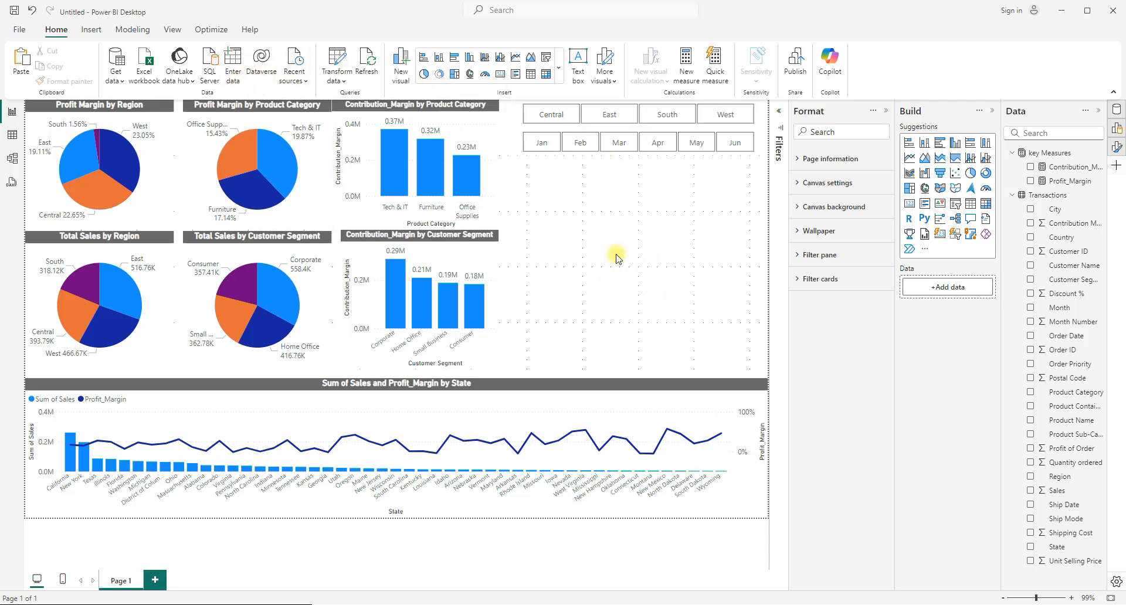
# - Insert a table filling the space beneath the Month slicer, with Customer Name, Quantity ordered and Profit of Order columns
pyautogui.click(531, 75)
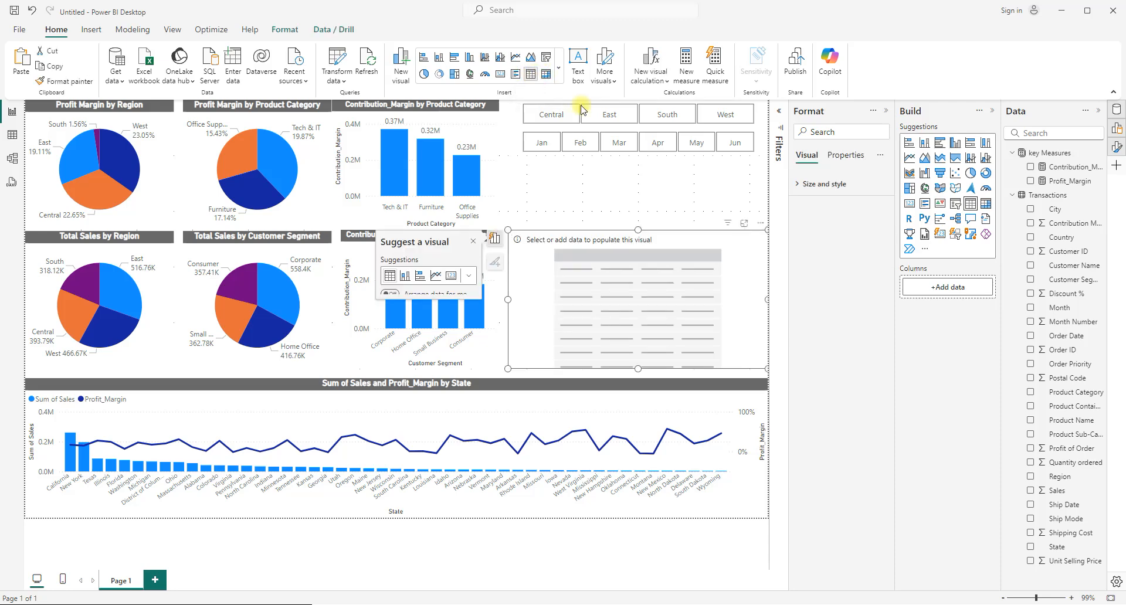
pyautogui.moveTo(637, 229); pyautogui.dragTo(632, 166)
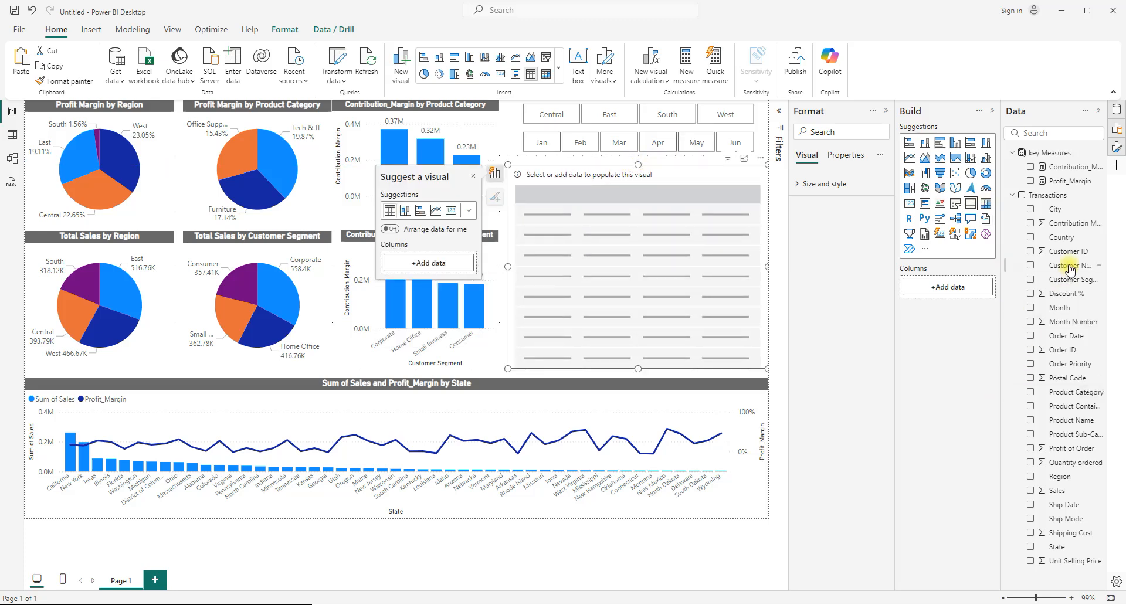
pyautogui.moveTo(1070, 269); pyautogui.dragTo(606, 204)
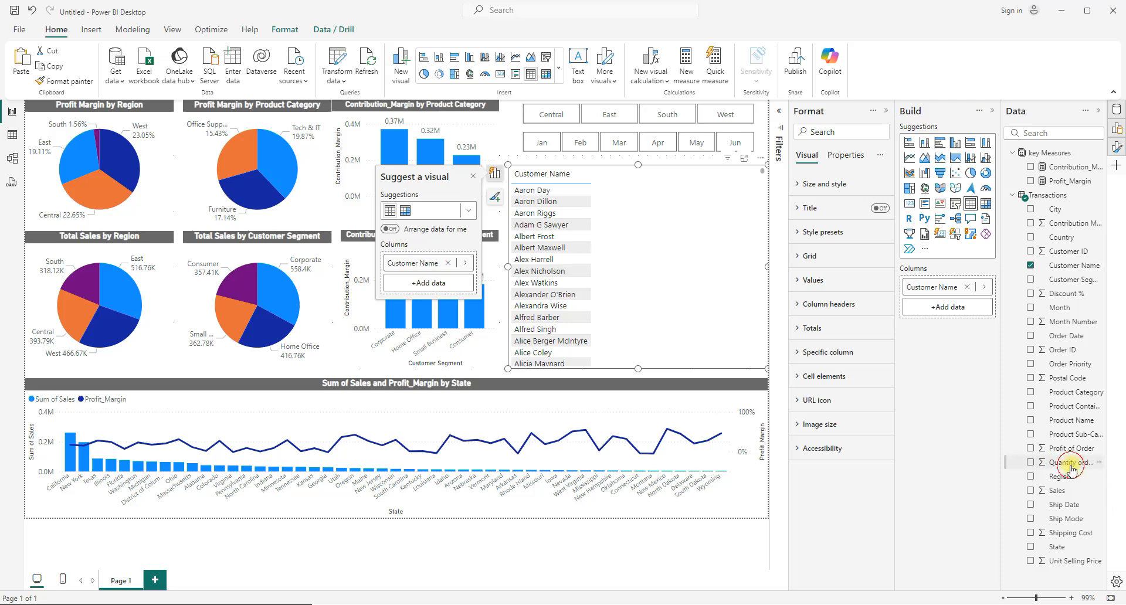
pyautogui.moveTo(1070, 469); pyautogui.dragTo(676, 212)
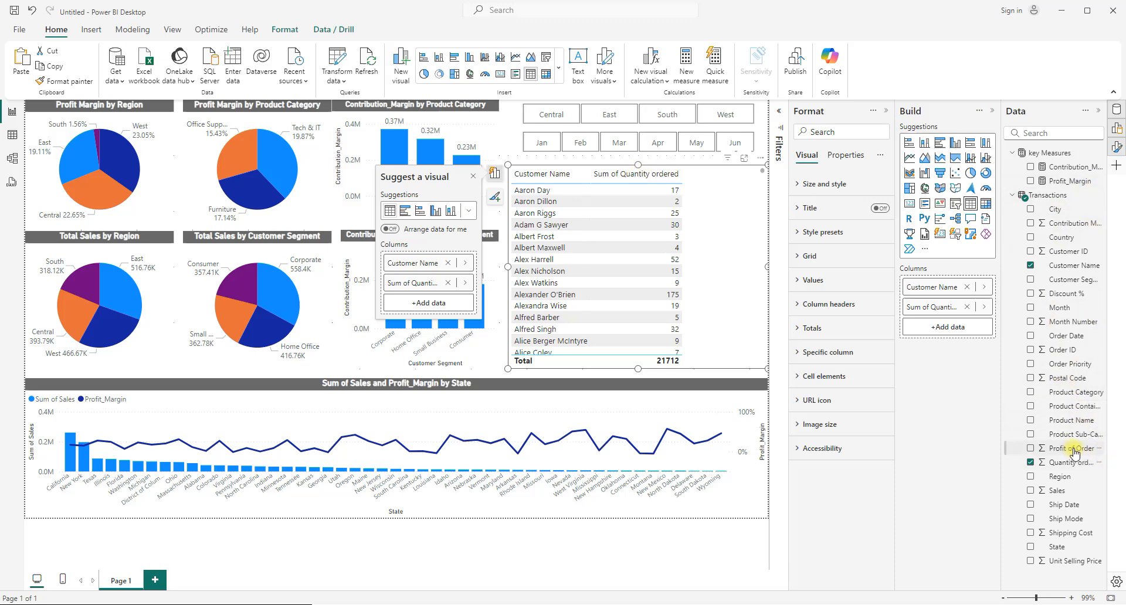
pyautogui.moveTo(1072, 450); pyautogui.dragTo(746, 257)
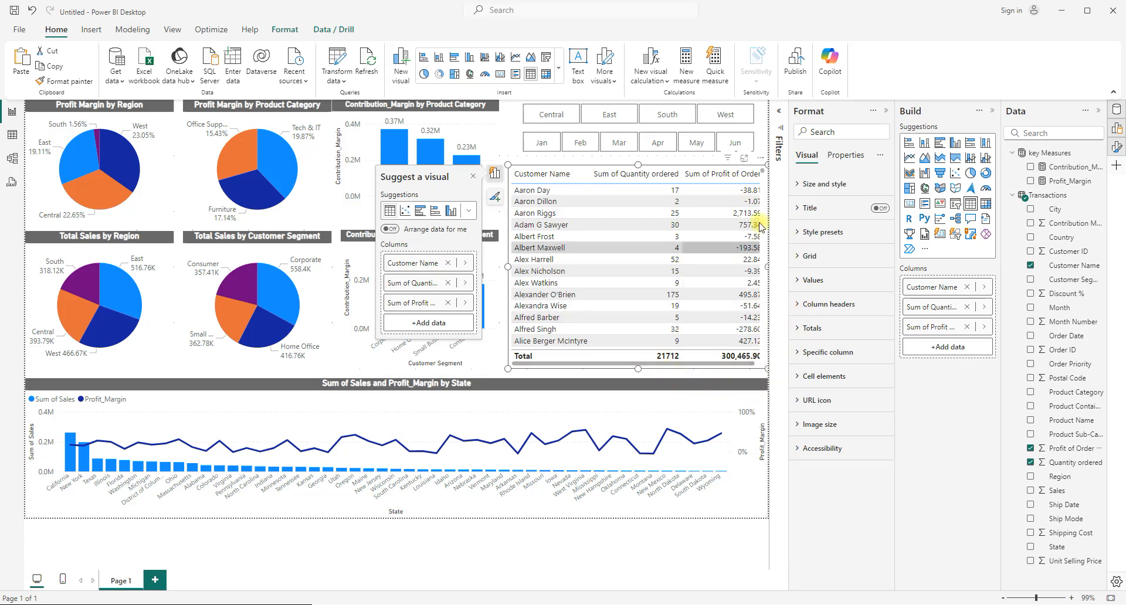
# - Rename the table's Sum of Quantity ordered column to Total Qty ordered for this visual
pyautogui.doubleClick(932, 309)
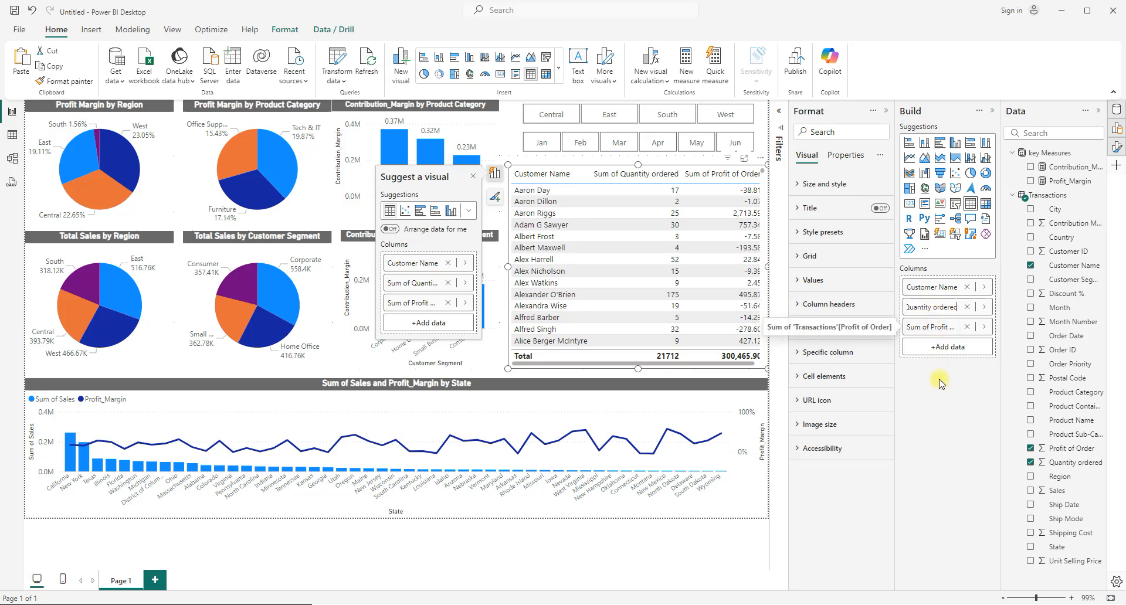
pyautogui.click(937, 408)
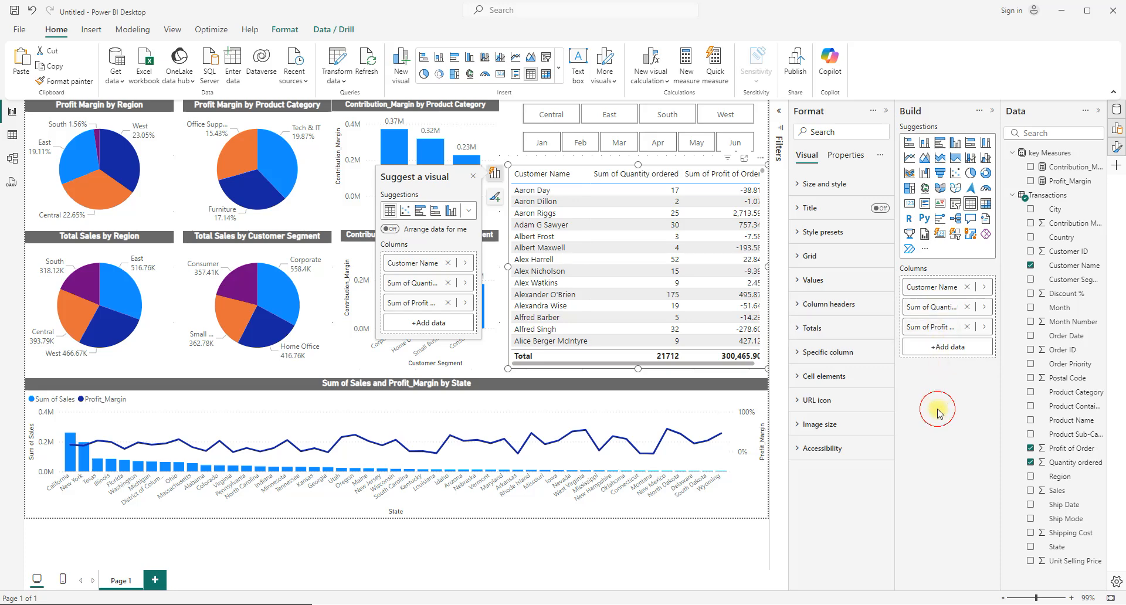
pyautogui.rightClick(936, 308)
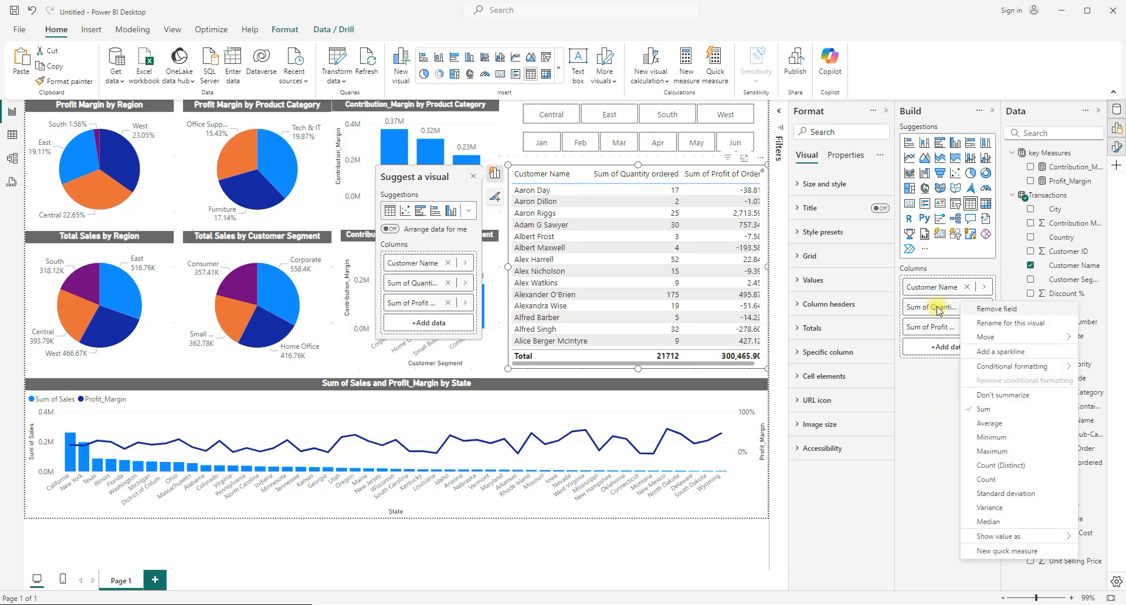
pyautogui.click(1014, 330)
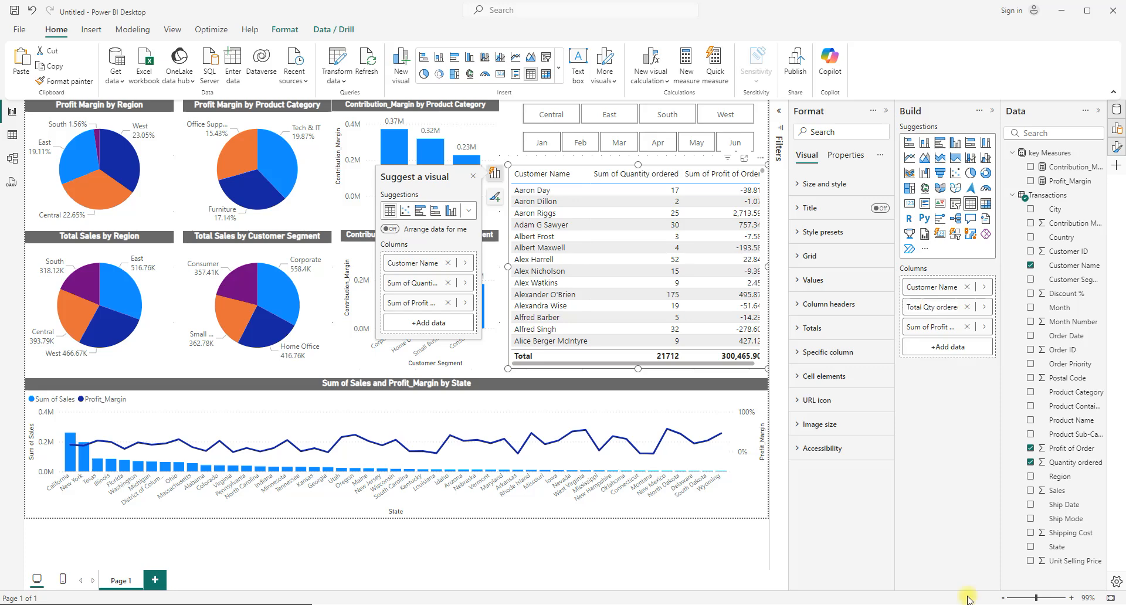
# - Rename the table's profit column to Profit of Order by removing the "Sum of" prefix
pyautogui.click(932, 328)
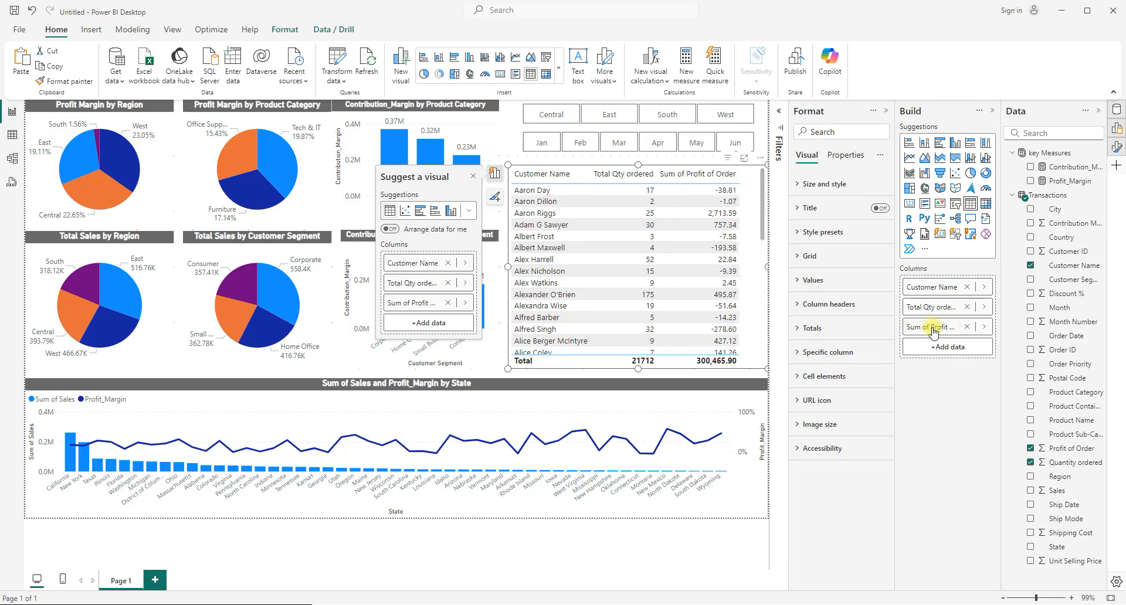
pyautogui.rightClick(931, 326)
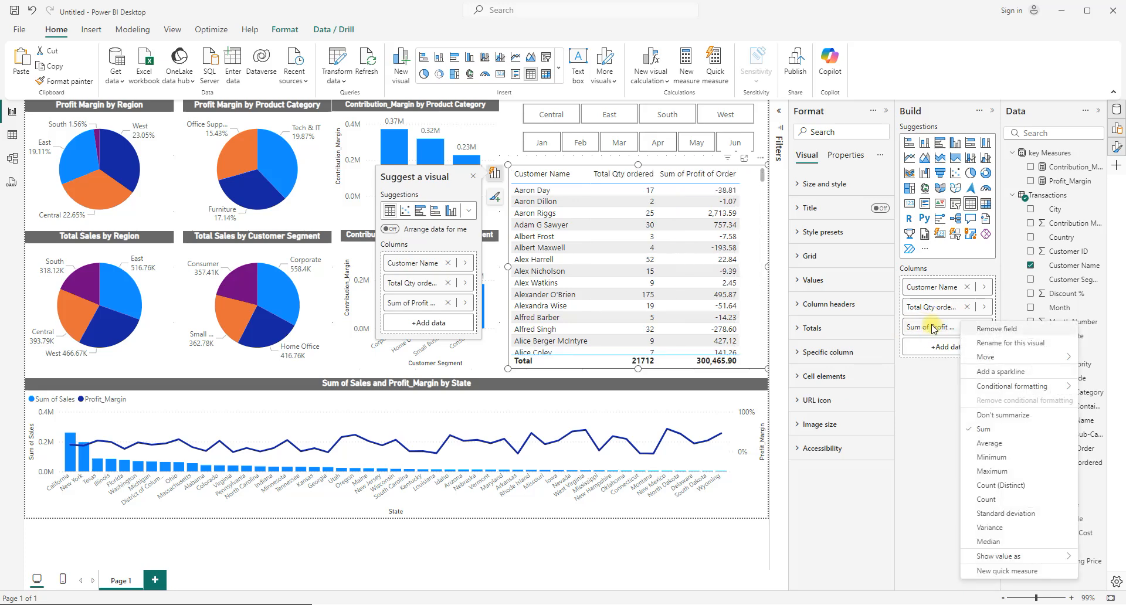
pyautogui.click(1002, 344)
pyautogui.press('Home')
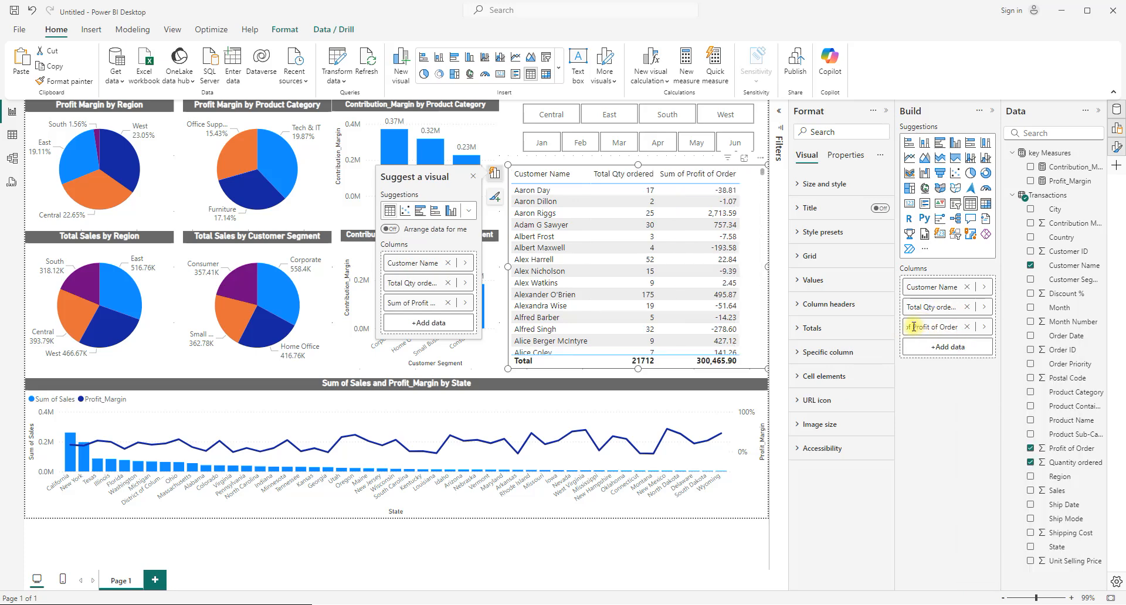
pyautogui.press('Delete')
pyautogui.press('Delete')
pyautogui.press('Delete')
pyautogui.press('Delete')
pyautogui.press('Delete')
pyautogui.press('Delete')
pyautogui.press('Delete')
pyautogui.press('Return')
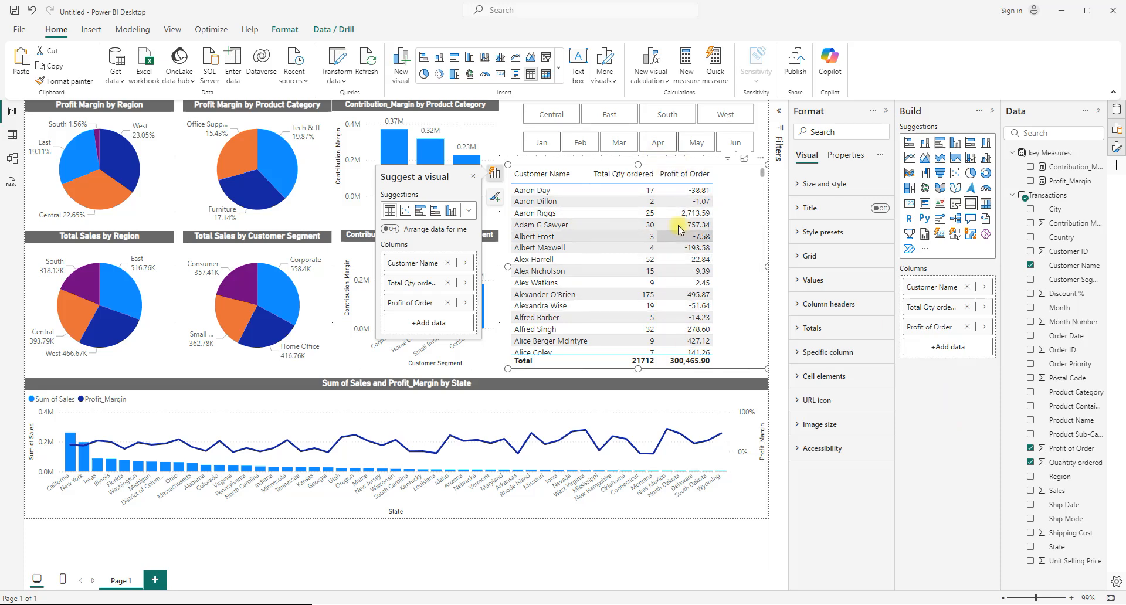
# - Sort the customer table by Total Qty ordered and add the Profit_Margin measure as its fourth column
pyautogui.click(617, 176)
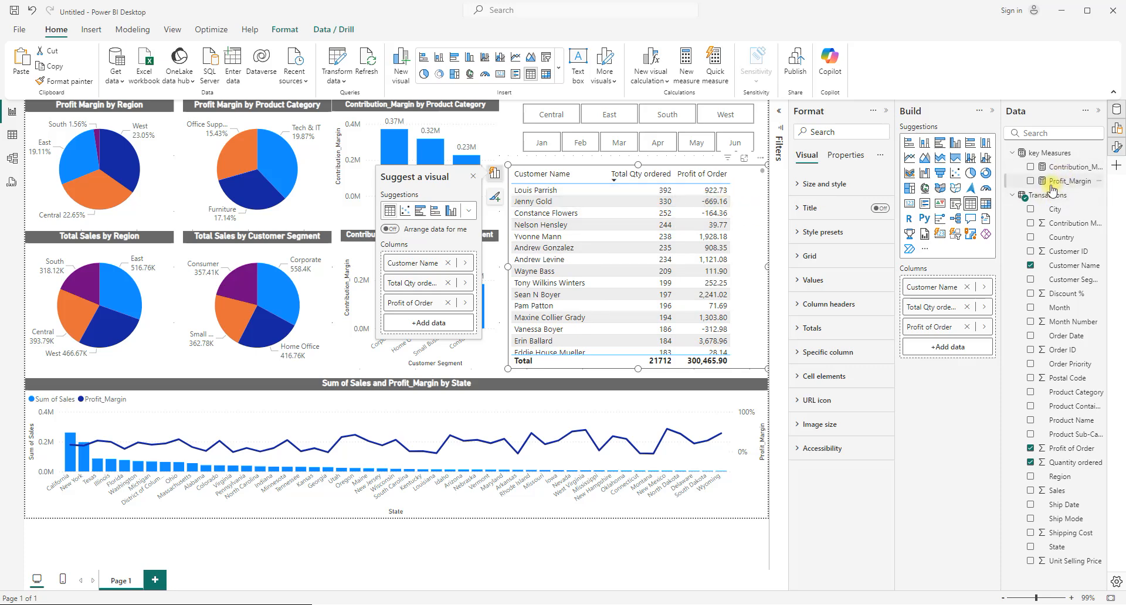
pyautogui.click(1030, 181)
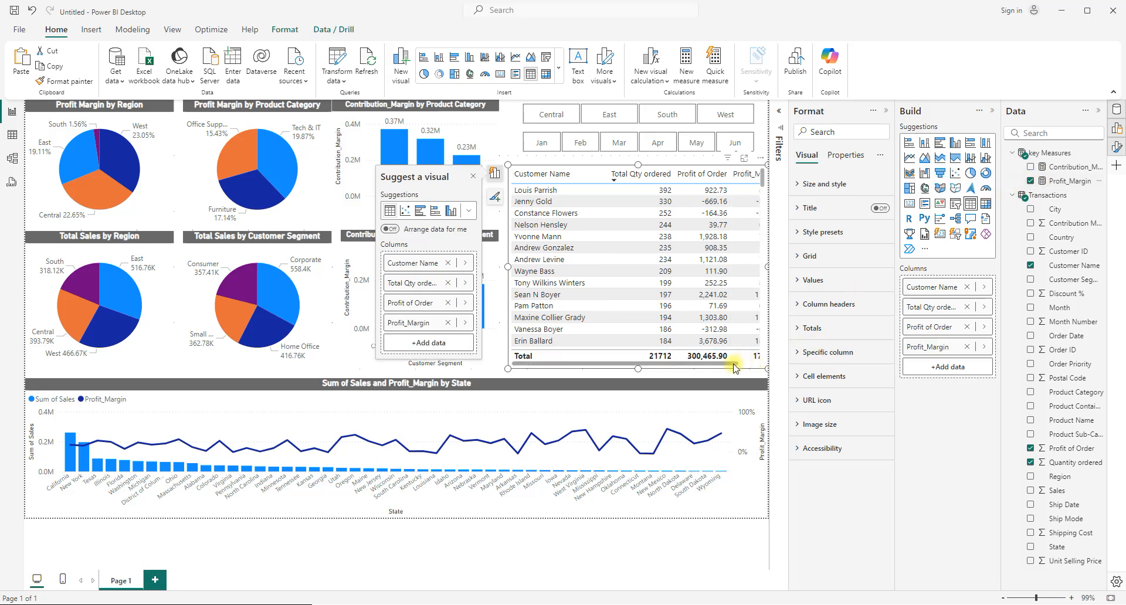
pyautogui.moveTo(706, 357); pyautogui.dragTo(753, 365)
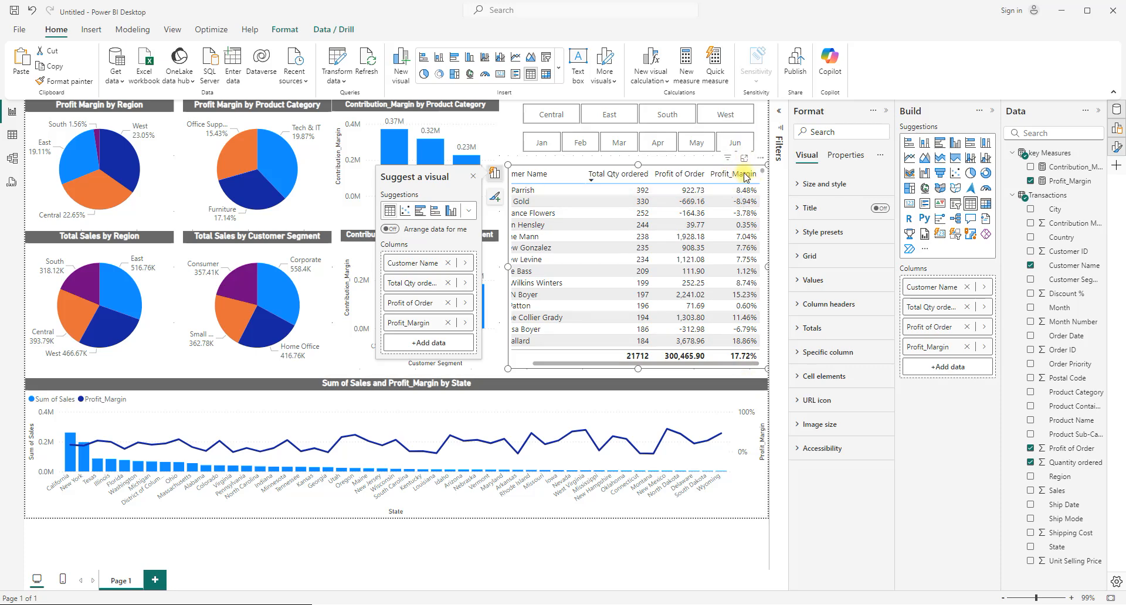
# - Rename the table's Profit_Margin column to PM for this visual and widen the table slightly so every column fits
pyautogui.rightClick(928, 350)
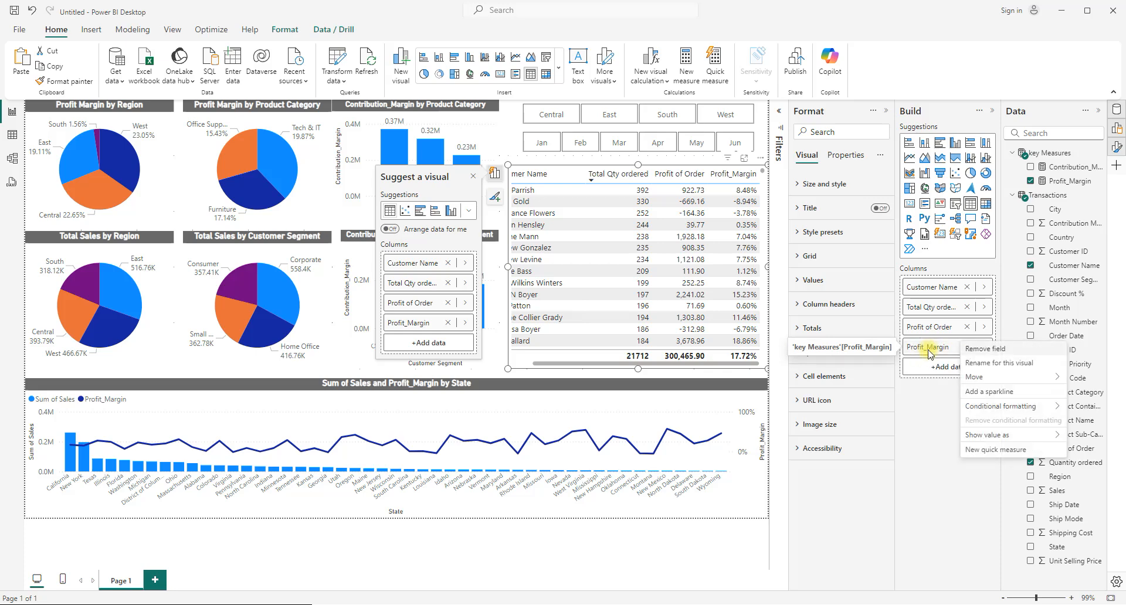
pyautogui.click(986, 363)
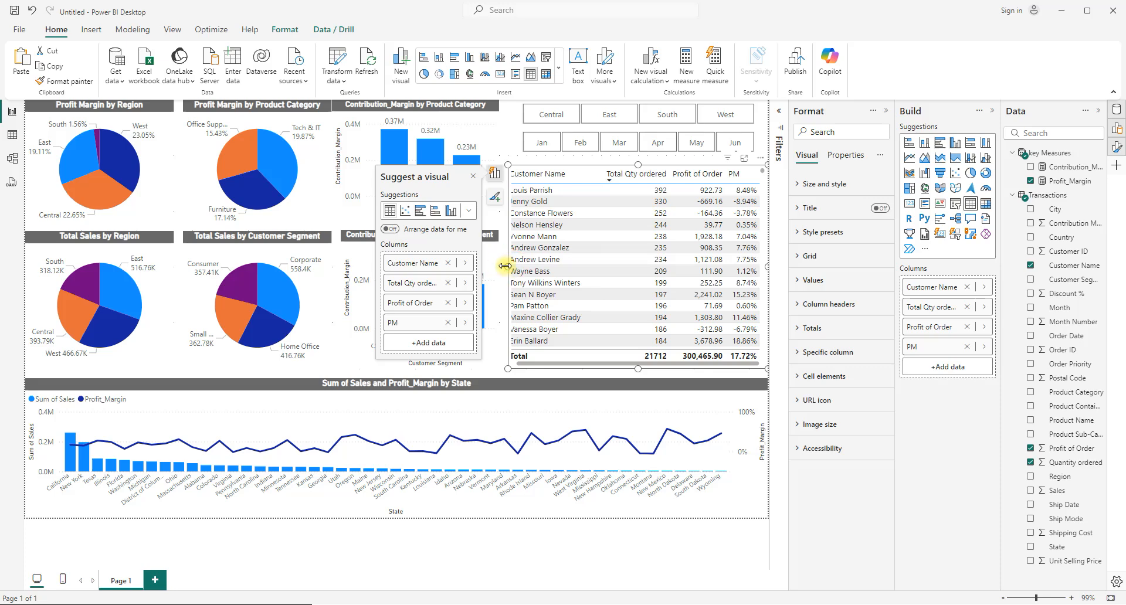
pyautogui.moveTo(504, 265); pyautogui.dragTo(499, 266)
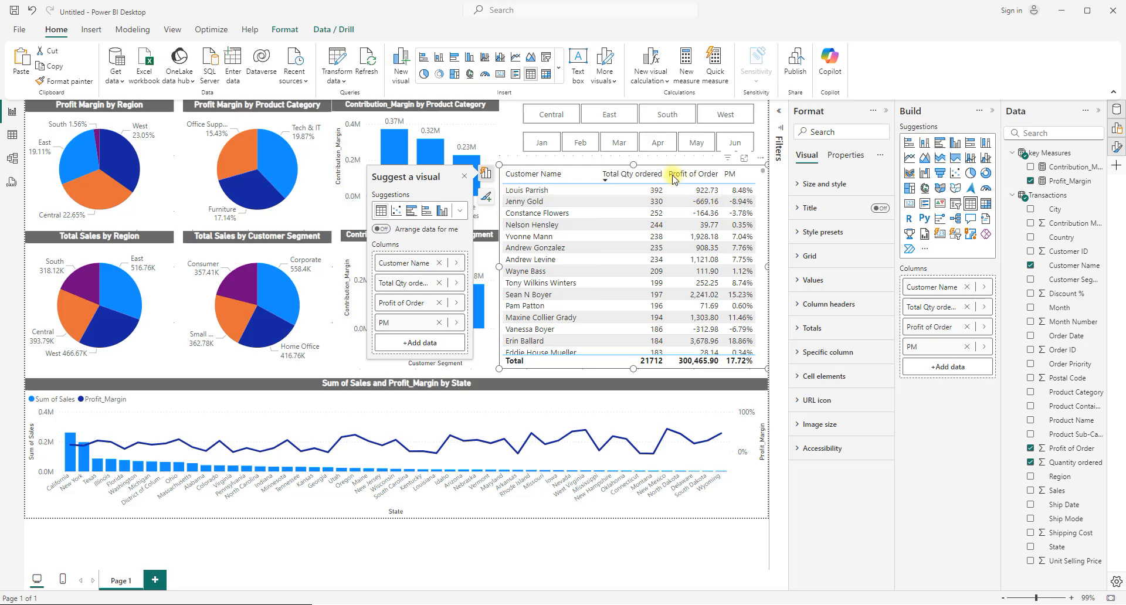
# - Try sorting the customer table by Total Qty ordered and PM, ending with Profit of Order in descending order
pyautogui.click(625, 175)
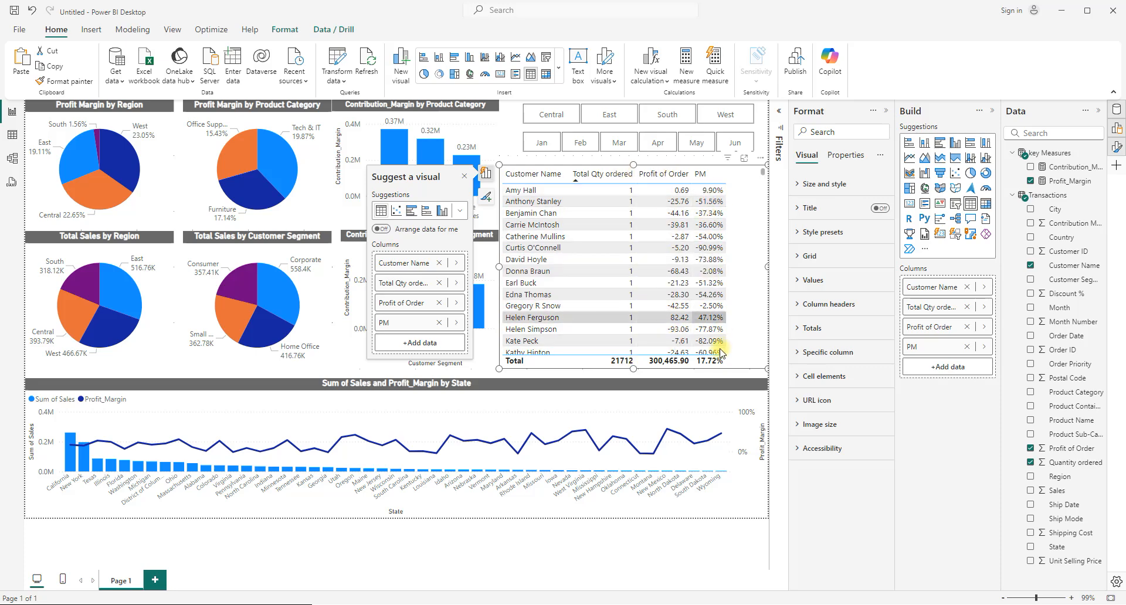
pyautogui.click(598, 174)
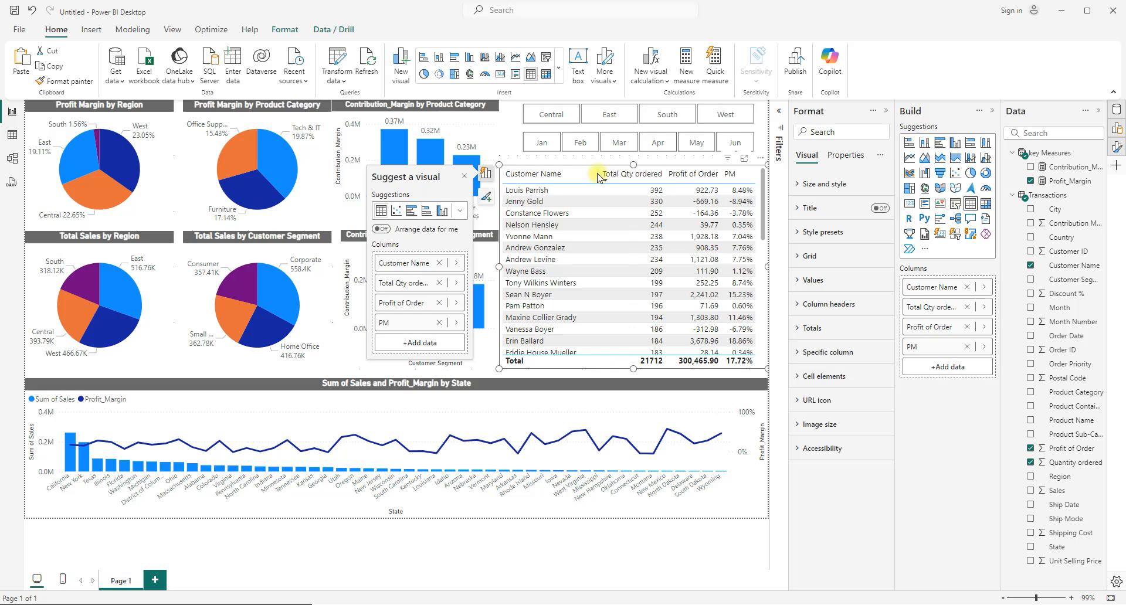
pyautogui.click(702, 176)
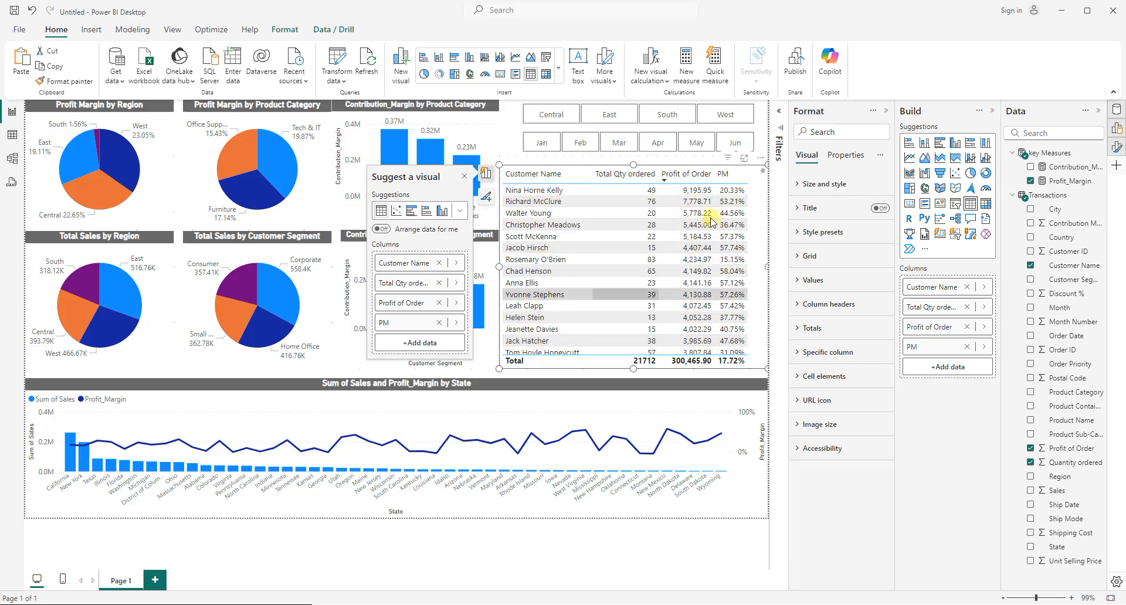
pyautogui.click(726, 174)
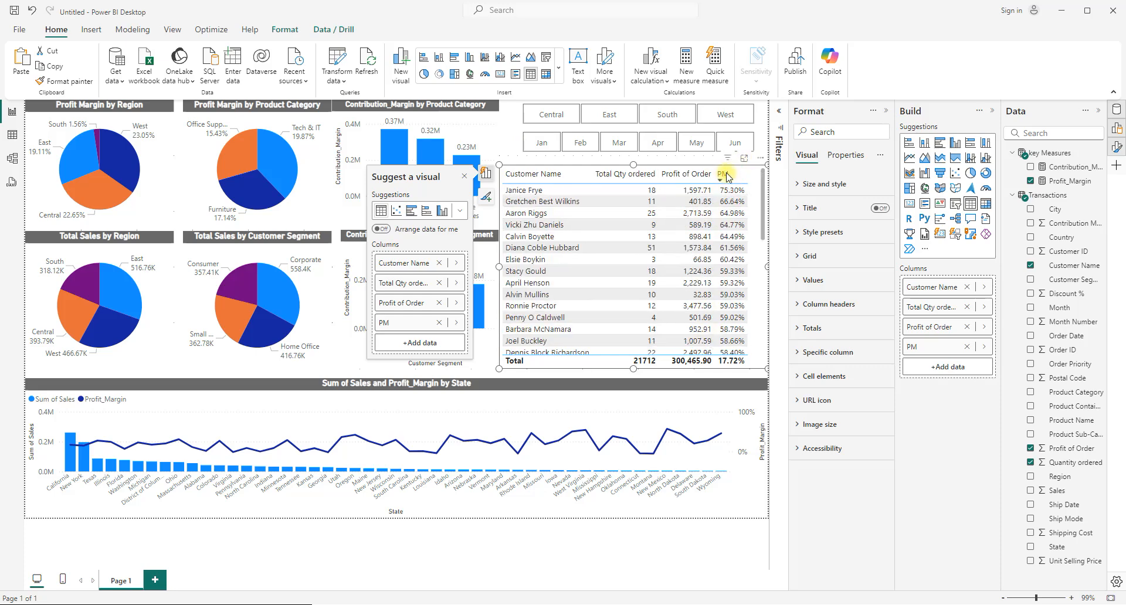
pyautogui.click(683, 176)
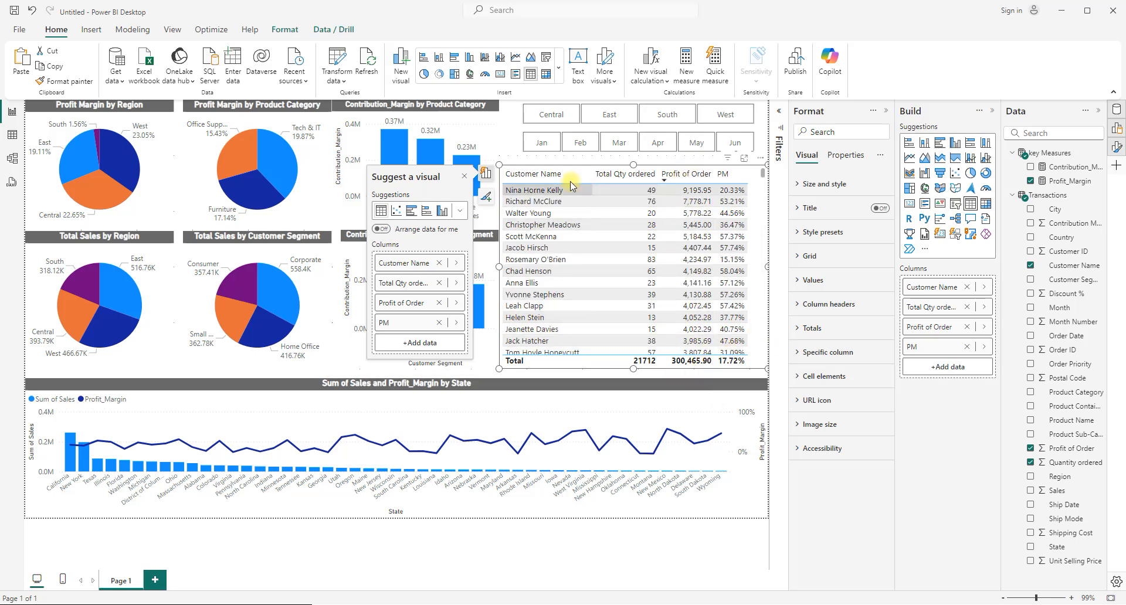
# - Test the slicers by filtering the report to Jan, switching to Feb, and adding the Central and East regions
pyautogui.click(540, 144)
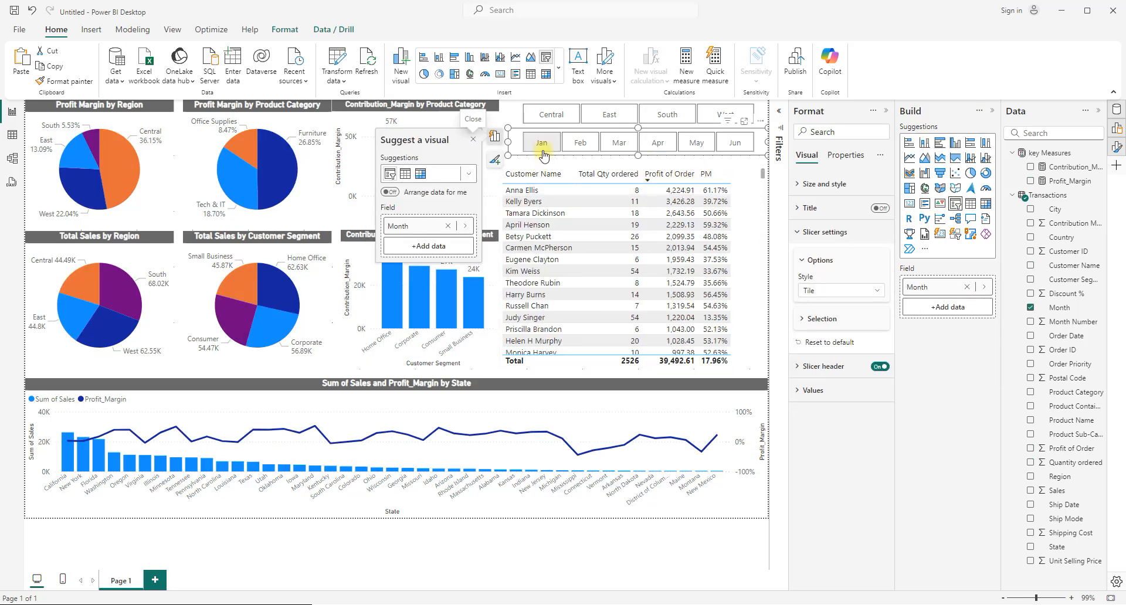
pyautogui.click(581, 147)
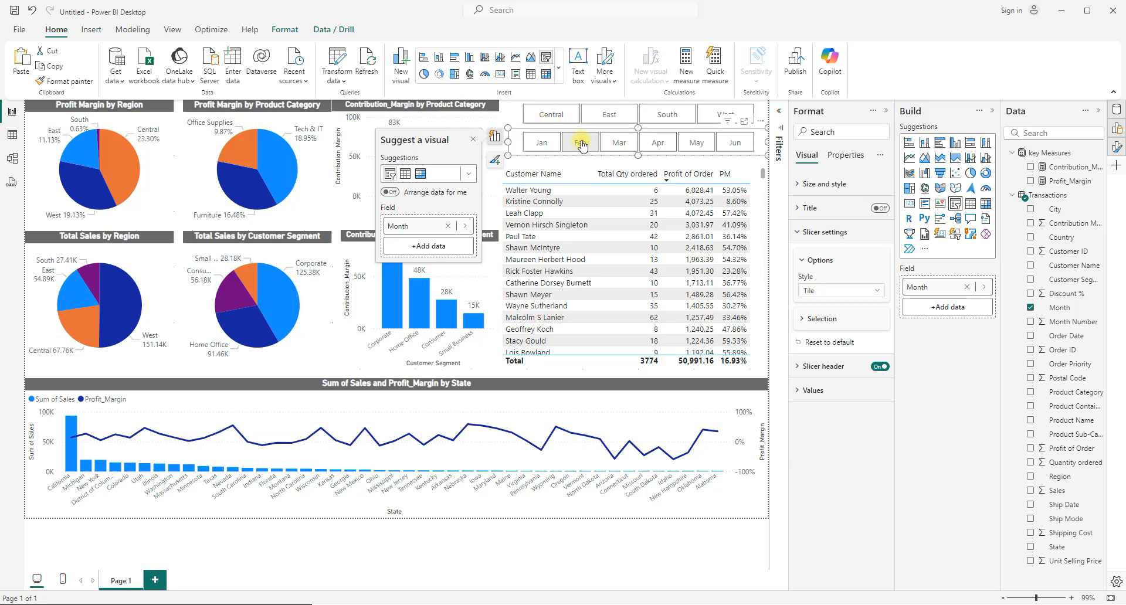
pyautogui.click(551, 116)
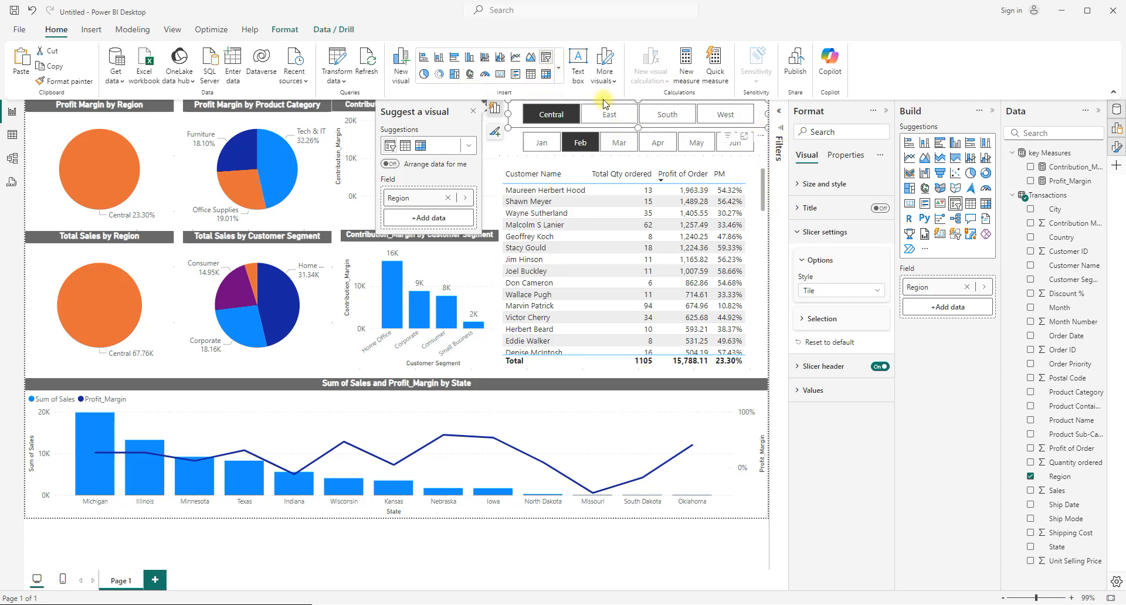
pyautogui.keyDown('ctrl'); pyautogui.click(610, 116); pyautogui.keyUp('ctrl')
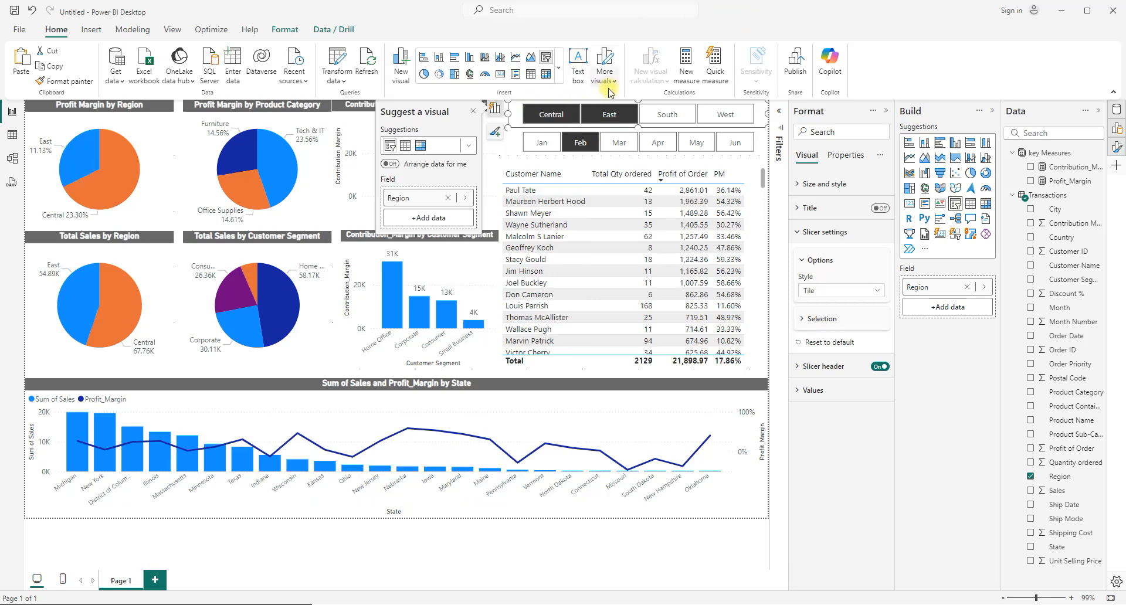
# - Clear the Feb filter from the Month slicer and narrow the Region slicer to Central only
pyautogui.click(584, 150)
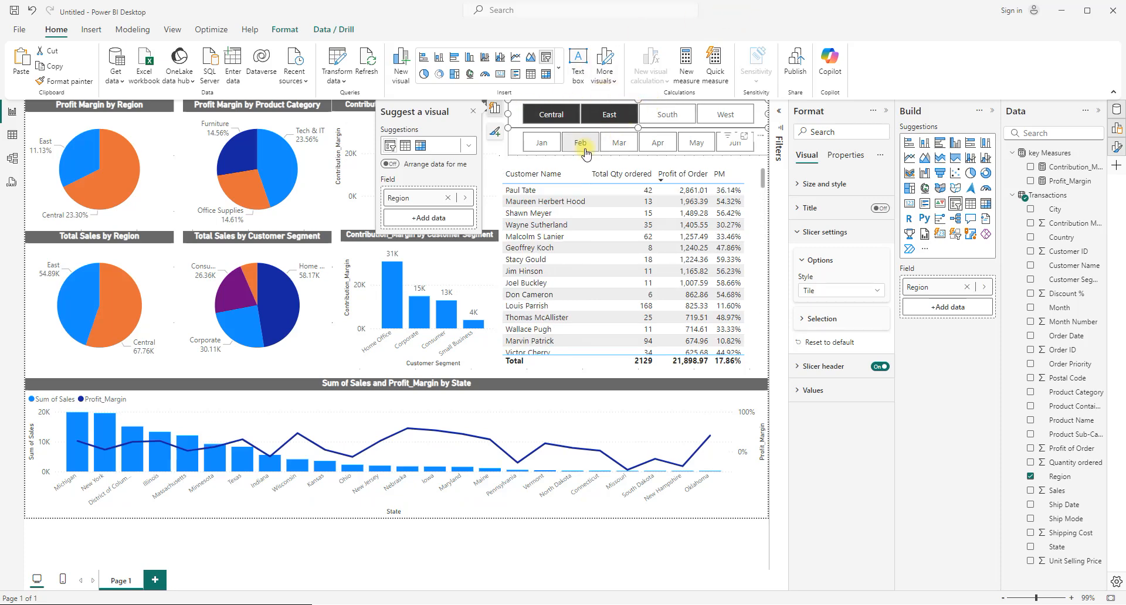
pyautogui.click(609, 114)
pyautogui.click(550, 114)
pyautogui.click(552, 116)
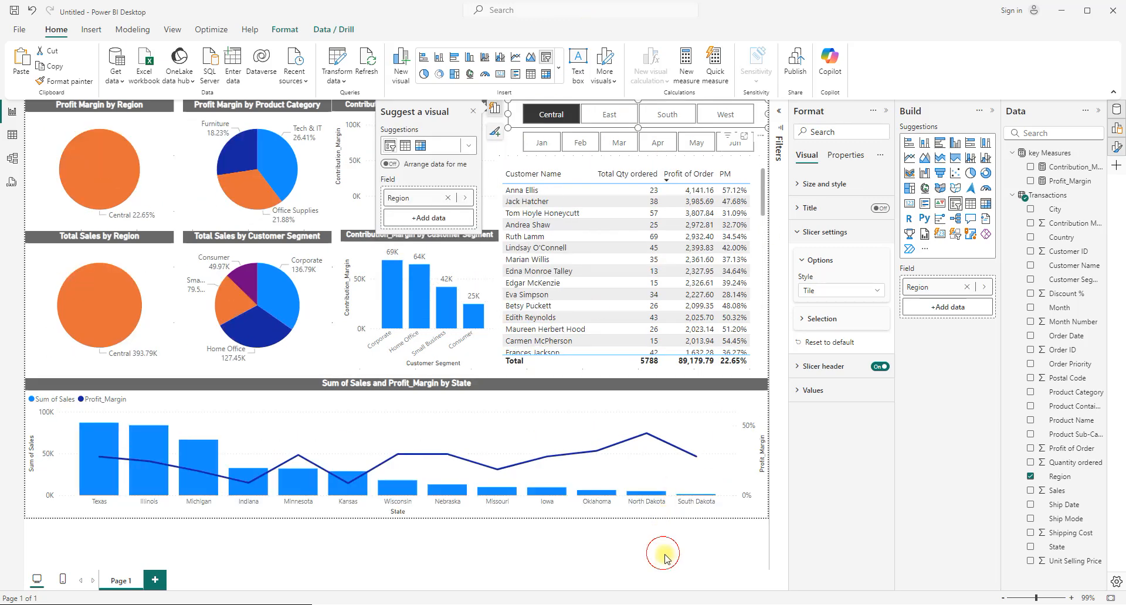
pyautogui.click(663, 532)
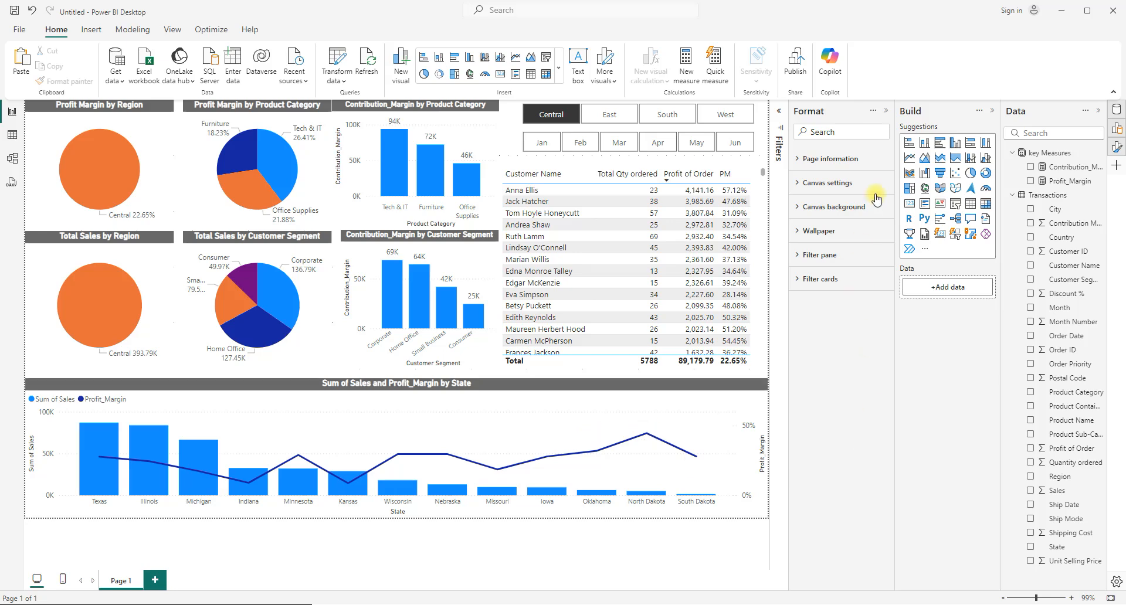
# - Collapse the Format, Build and Data panes and clear the Central selection from the Region slicer
pyautogui.click(885, 111)
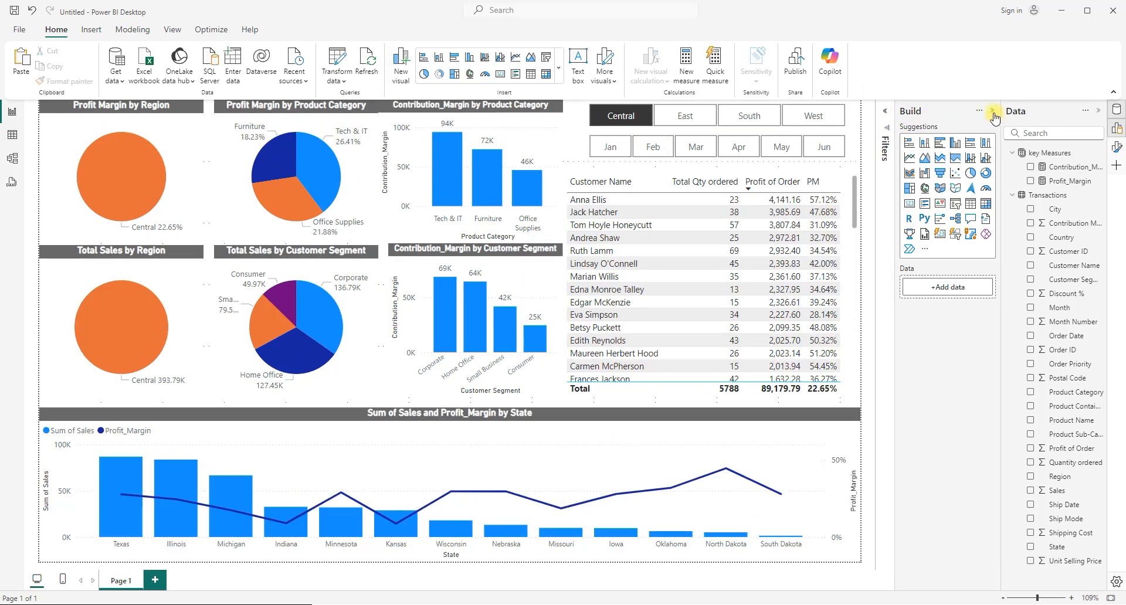
pyautogui.click(992, 111)
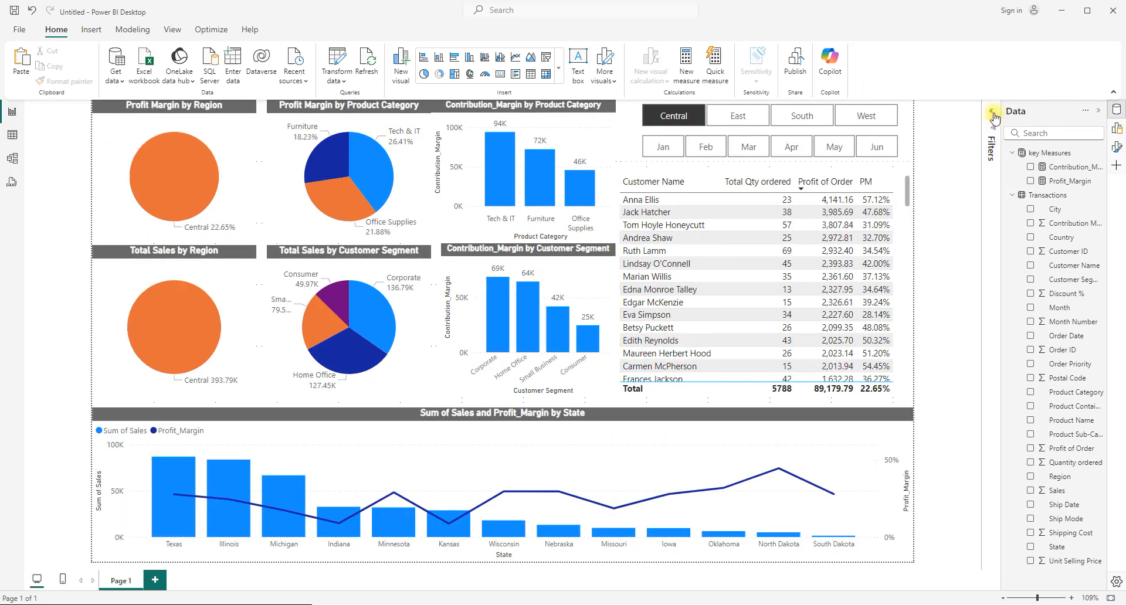
pyautogui.click(1098, 110)
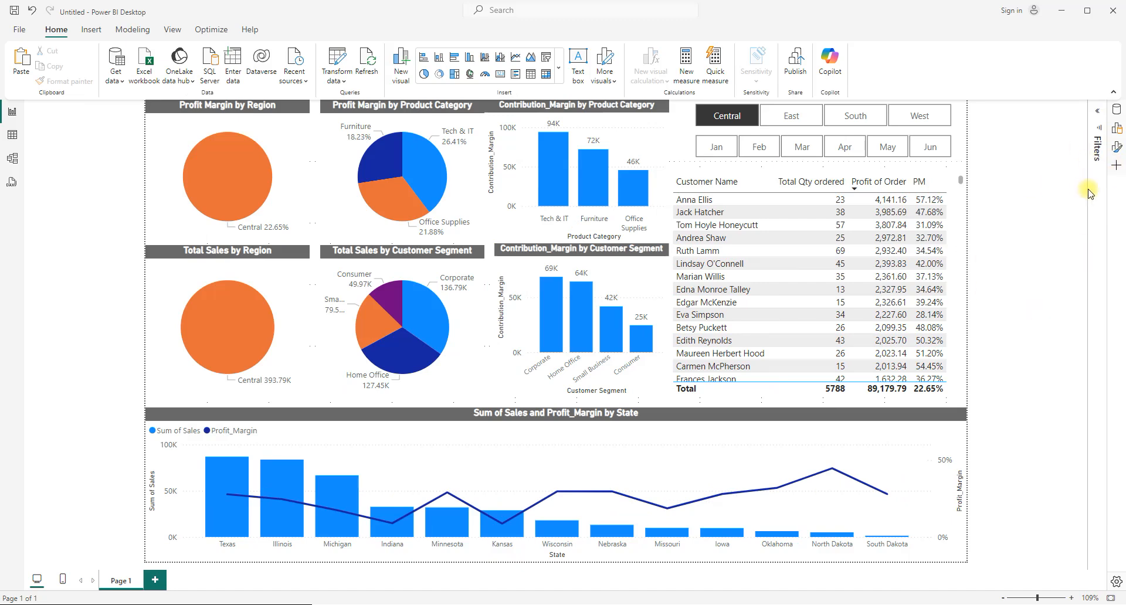
pyautogui.click(737, 119)
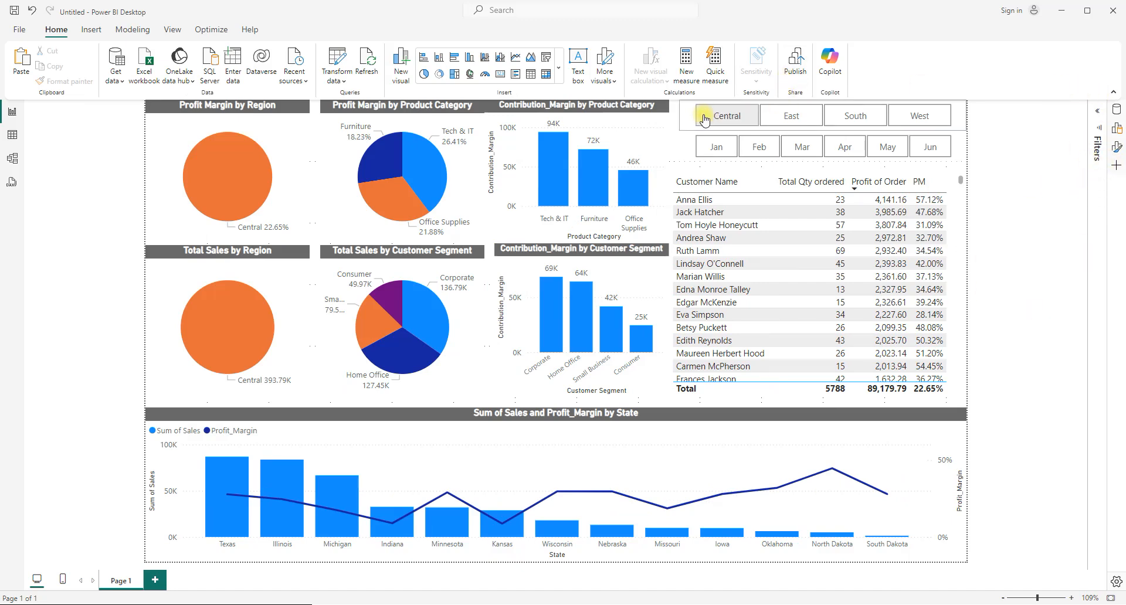
pyautogui.click(739, 120)
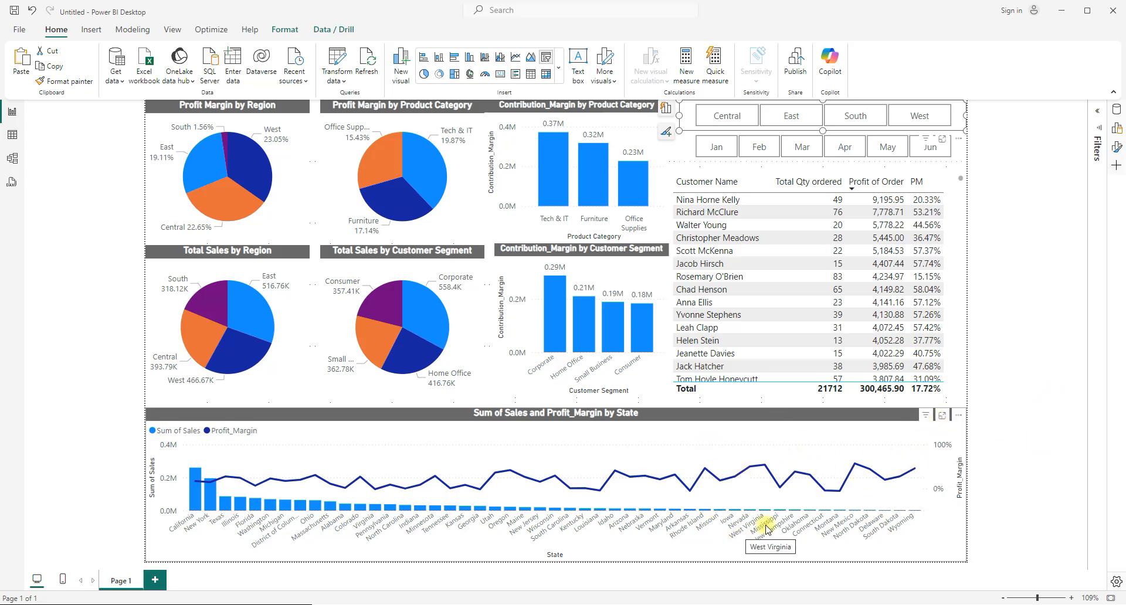
# - Examine the State combo chart, the Profit Margin by Product Category pie and the customer table in focus mode, returning to the report each time
pyautogui.click(942, 416)
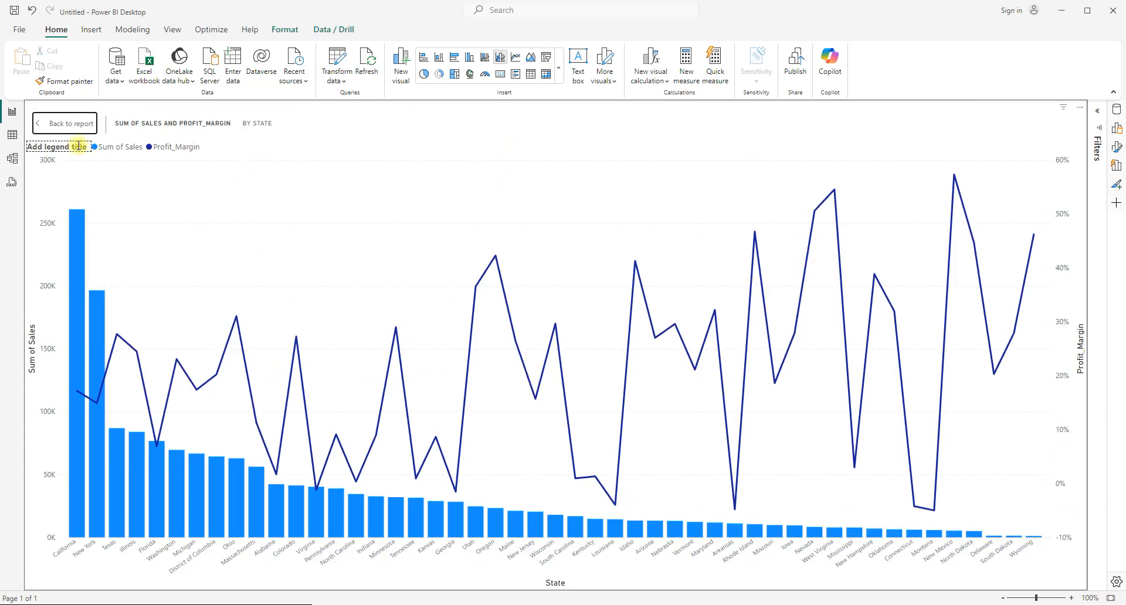
pyautogui.click(55, 125)
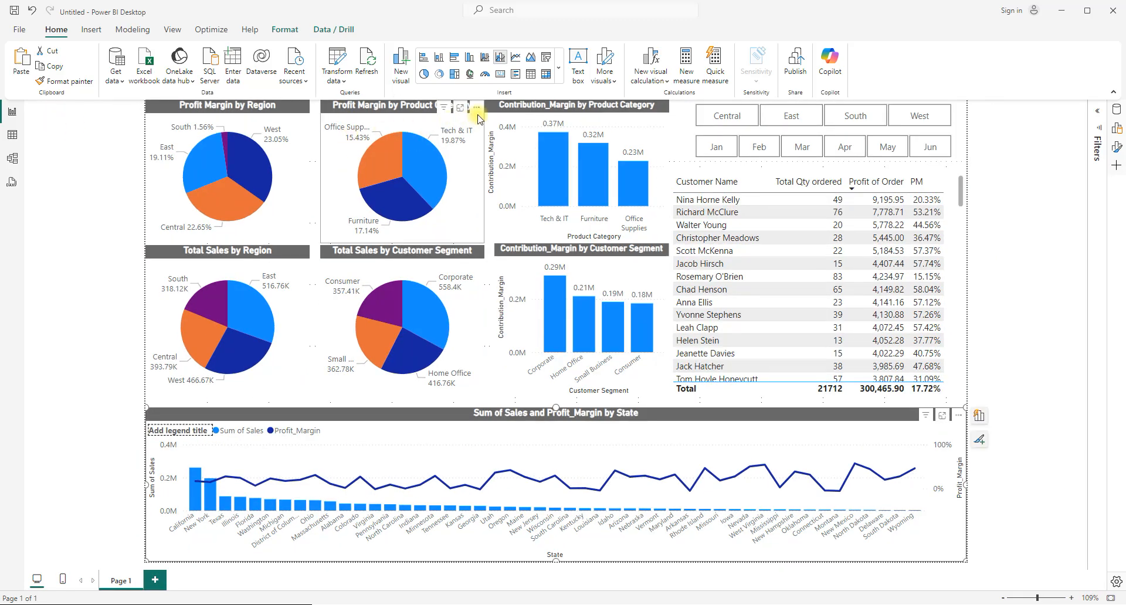
pyautogui.click(459, 110)
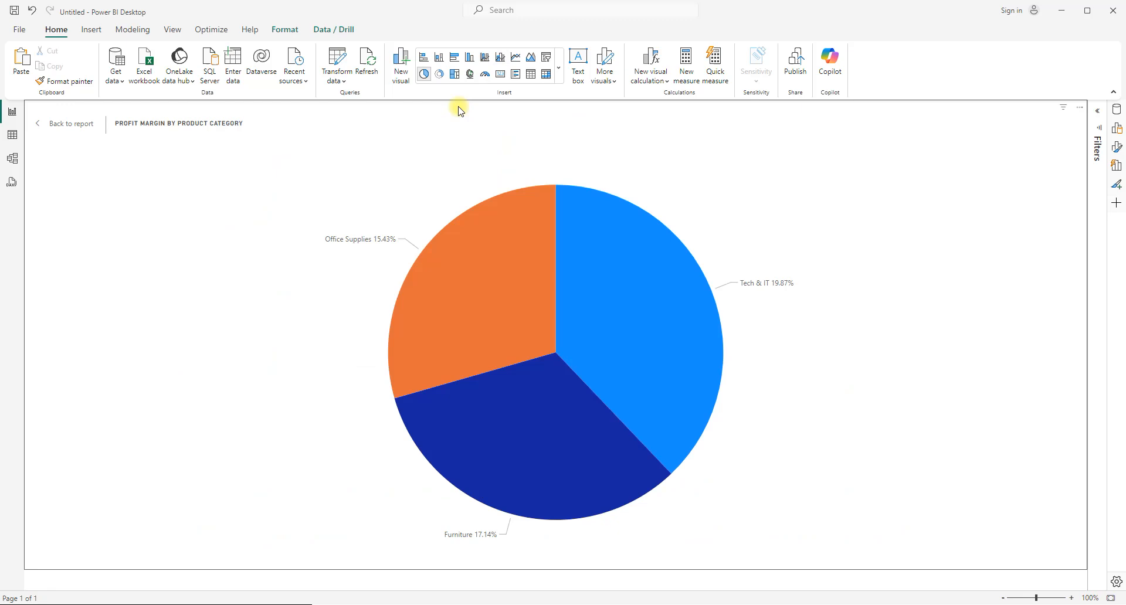
pyautogui.click(64, 124)
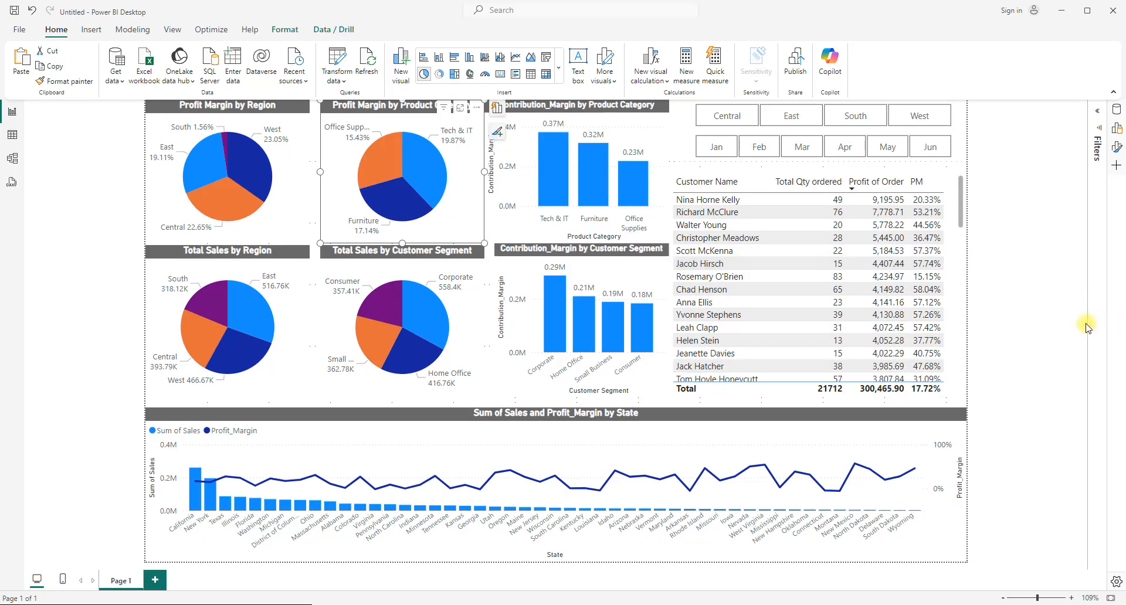
pyautogui.click(942, 167)
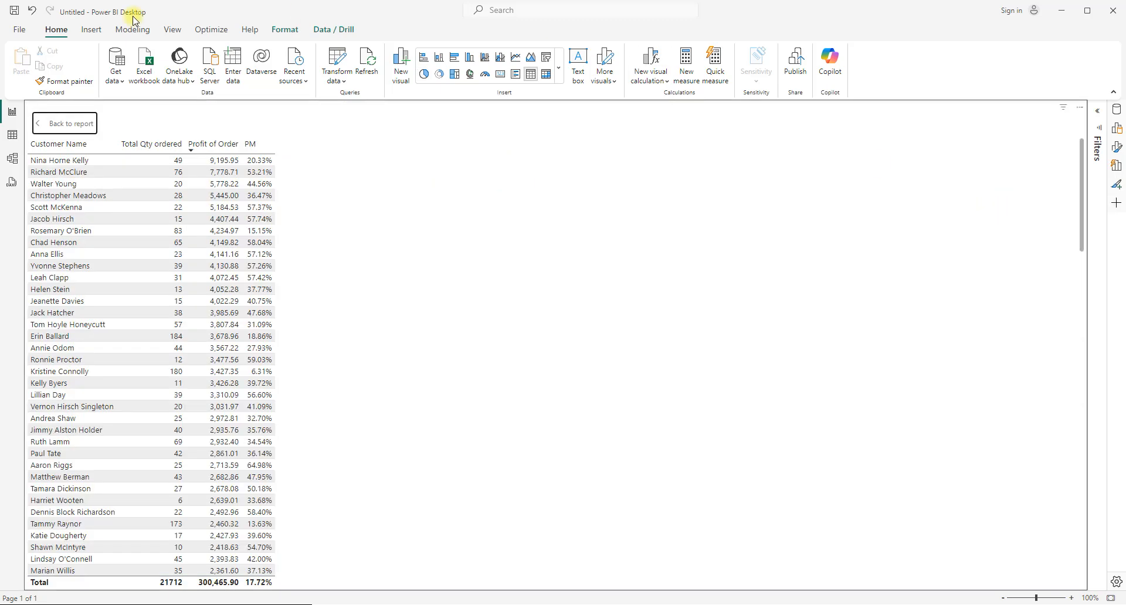
pyautogui.click(69, 123)
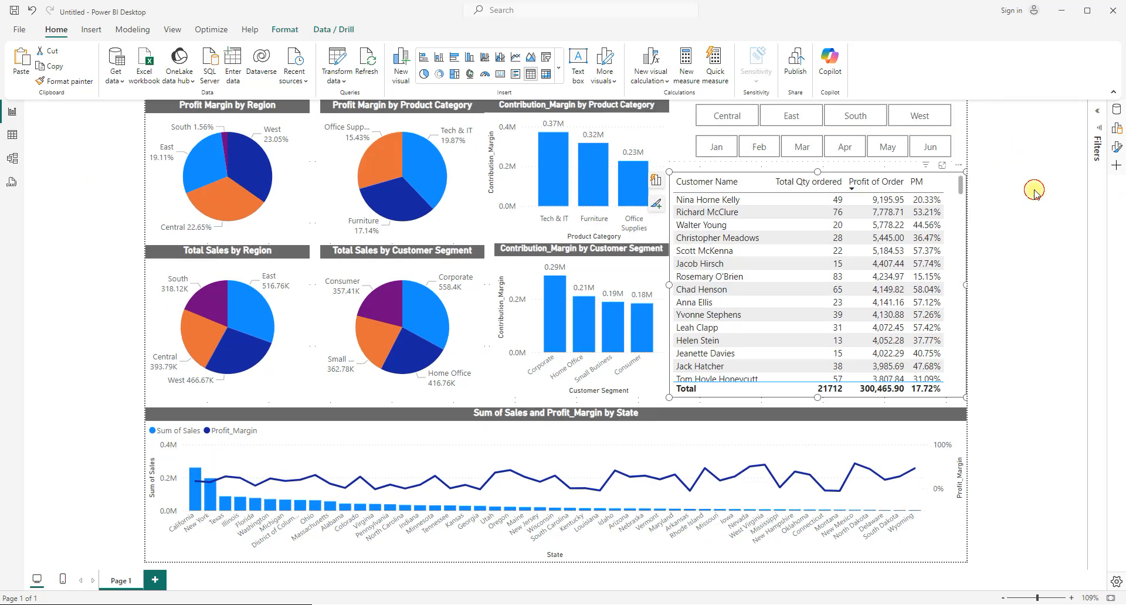
pyautogui.click(1042, 212)
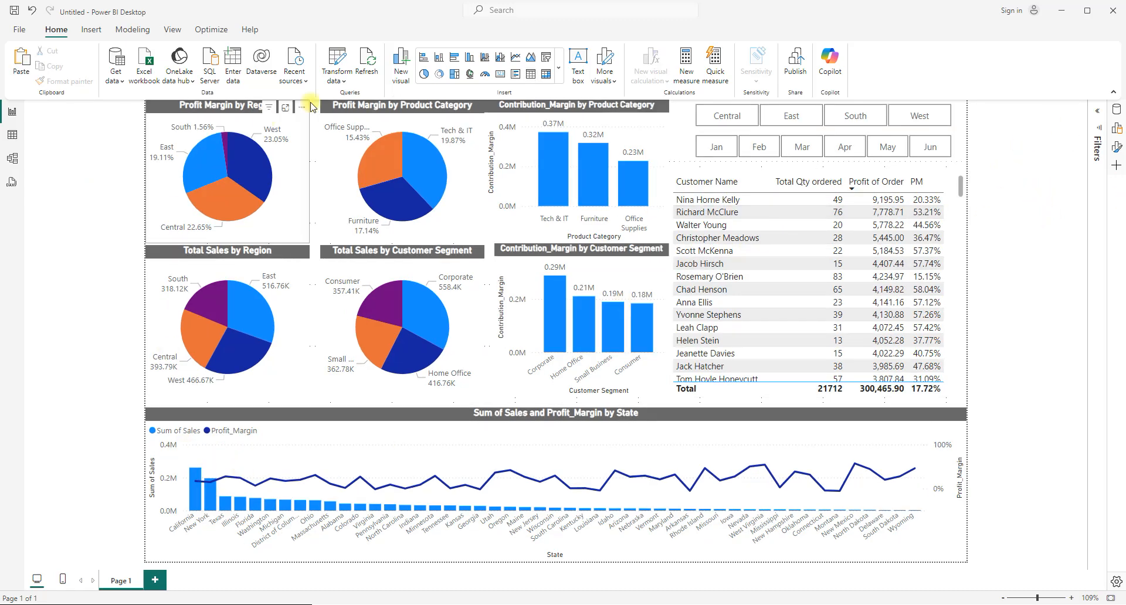